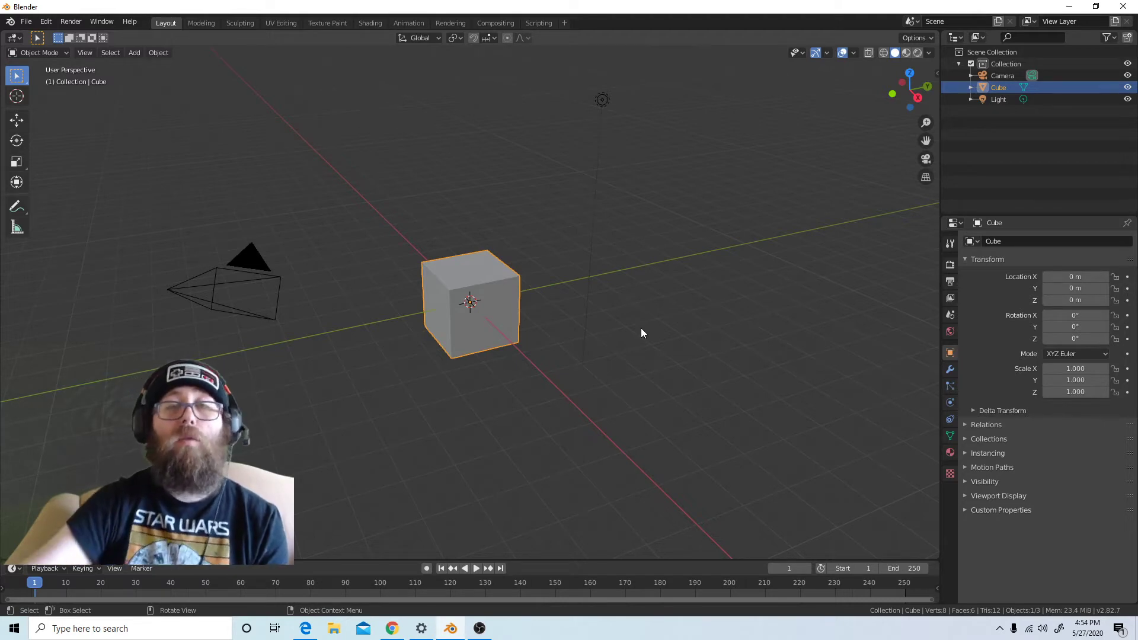
Switch to Chrome, search for "blender previous version" in a new tab and open blender.org's Previous Versions page
{"action": "left_click", "coordinate": [391, 633]}
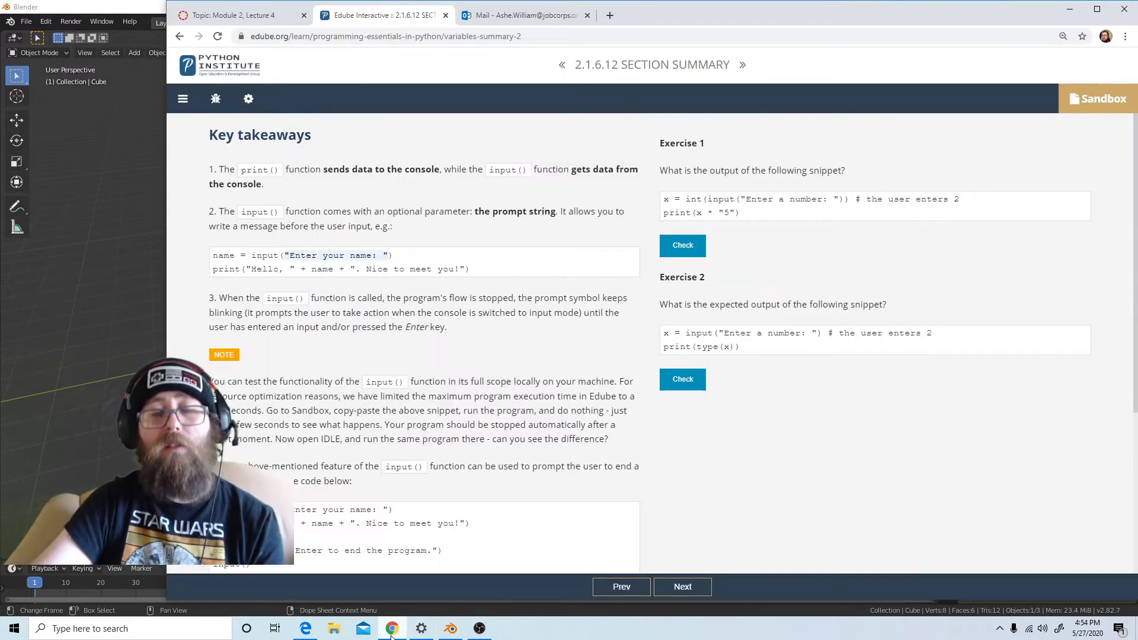
{"action": "left_click", "coordinate": [610, 14]}
{"action": "type", "text": "blender"}
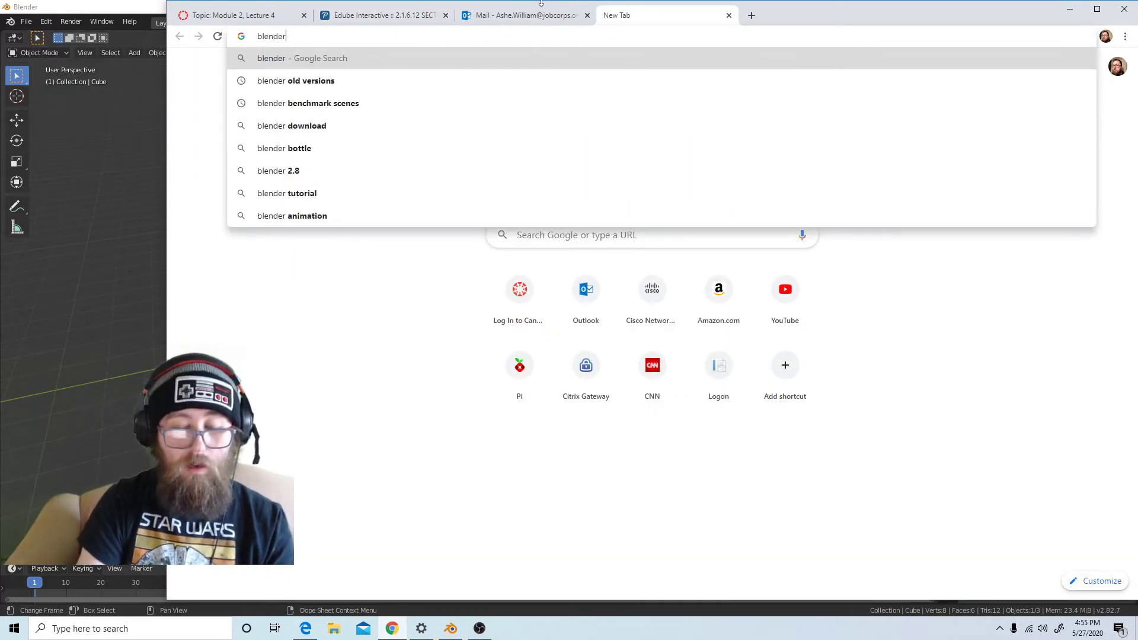
{"action": "type", "text": " previous "}
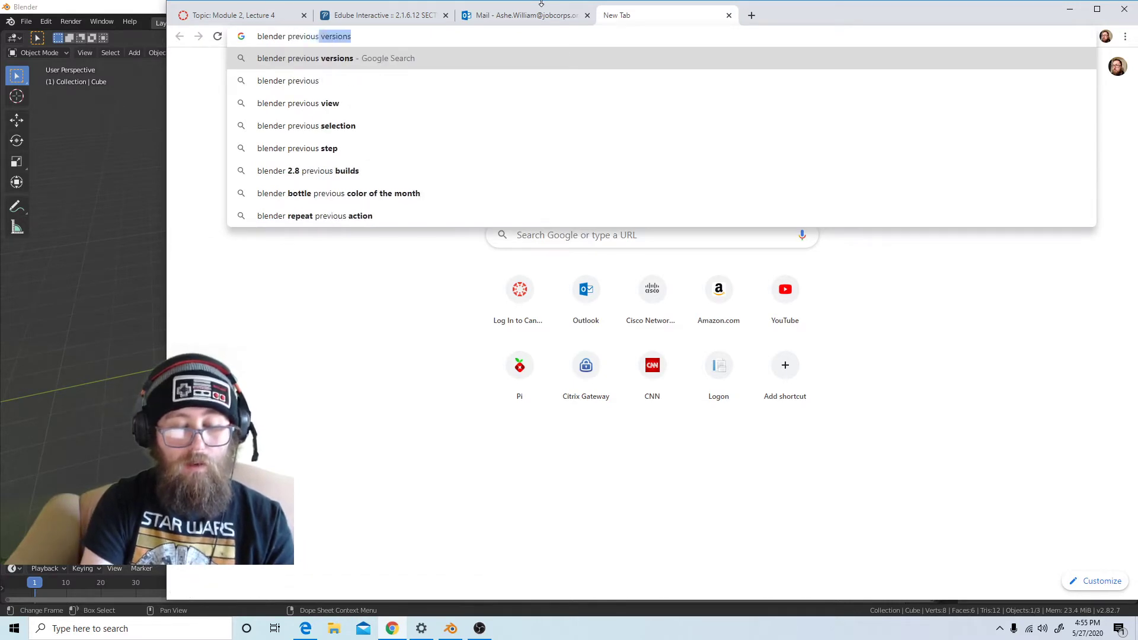
{"action": "type", "text": "version"}
{"action": "key", "text": "Return"}
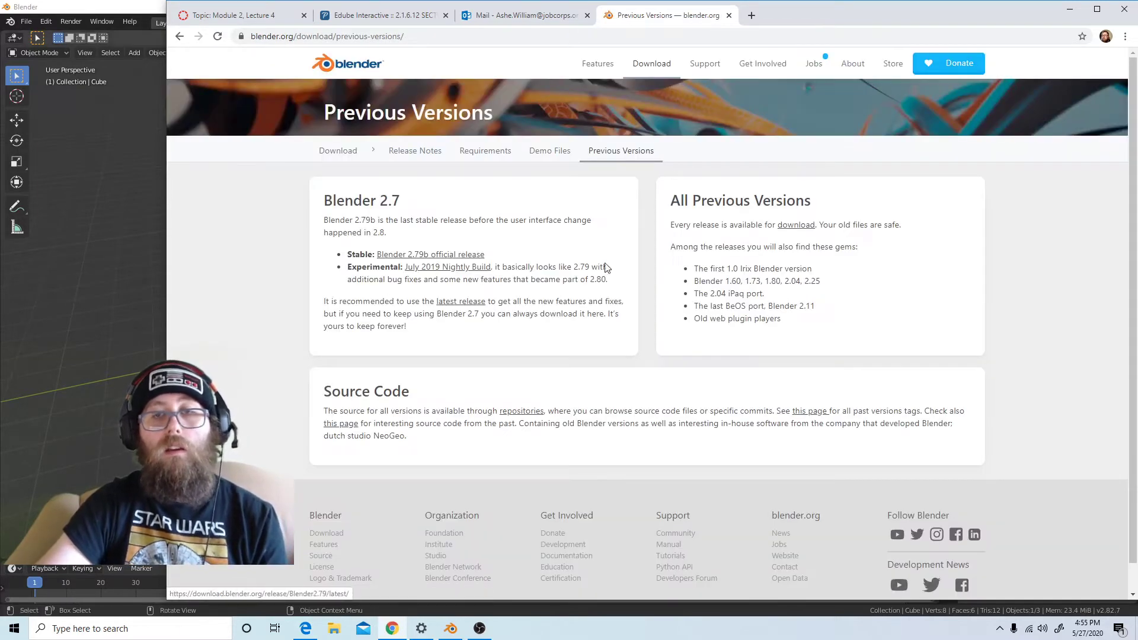
Open the download index of all Blender releases, shrink the browser window beside Blender and look through the listed versions at 125% zoom
{"action": "left_click", "coordinate": [795, 227]}
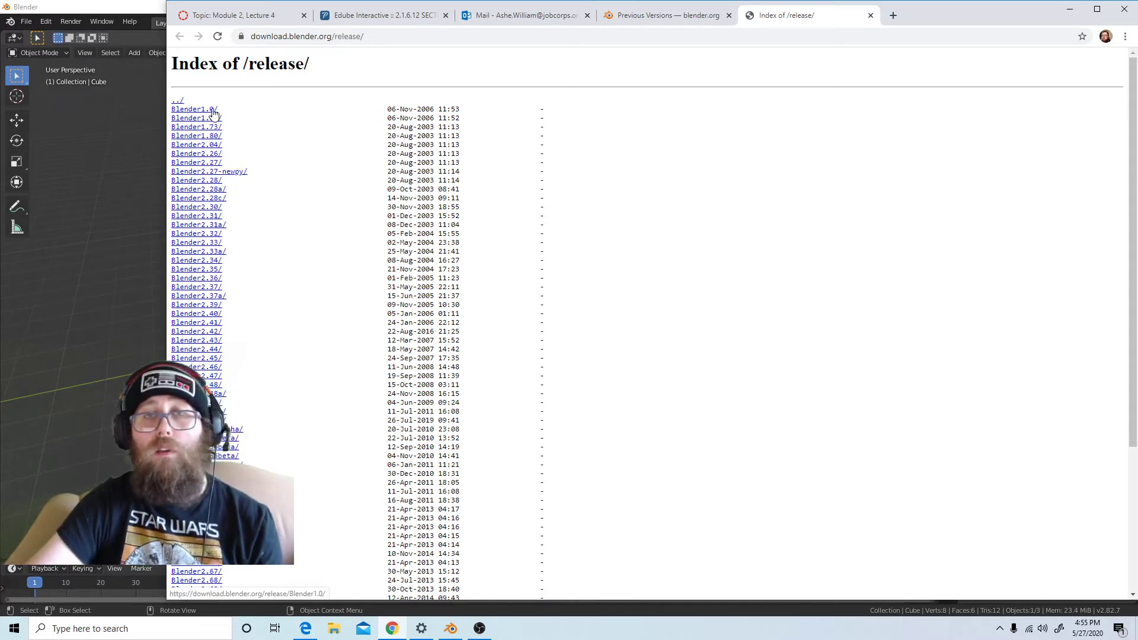
{"action": "scroll", "coordinate": [371, 371], "scroll_direction": "down", "scroll_amount": 3}
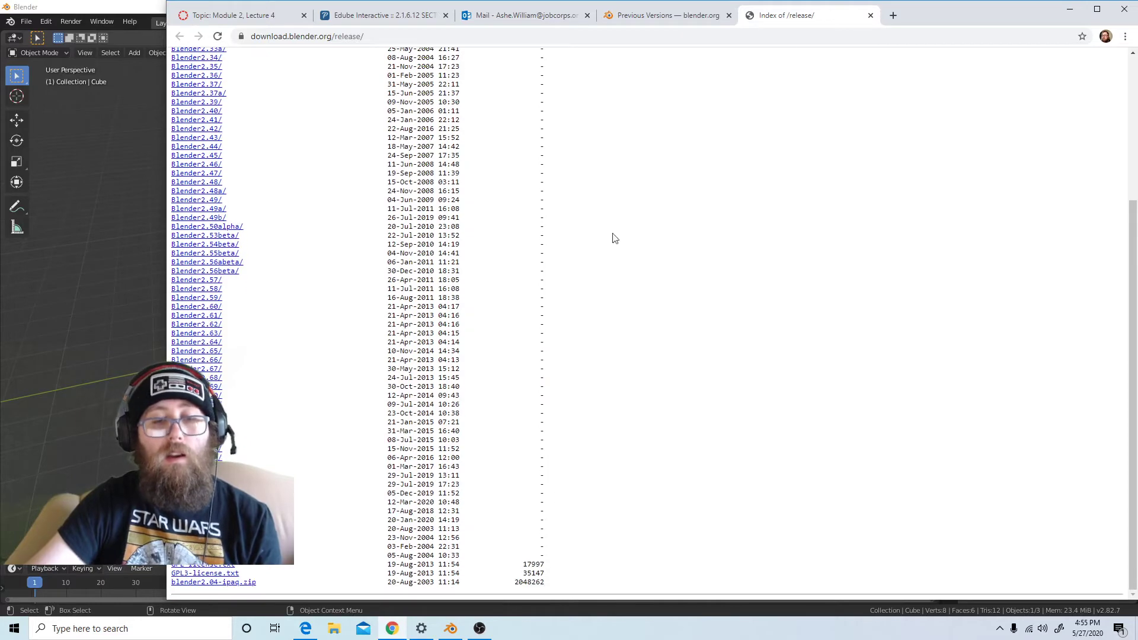
{"action": "left_click_drag", "start_coordinate": [915, 17], "coordinate": [1135, 3]}
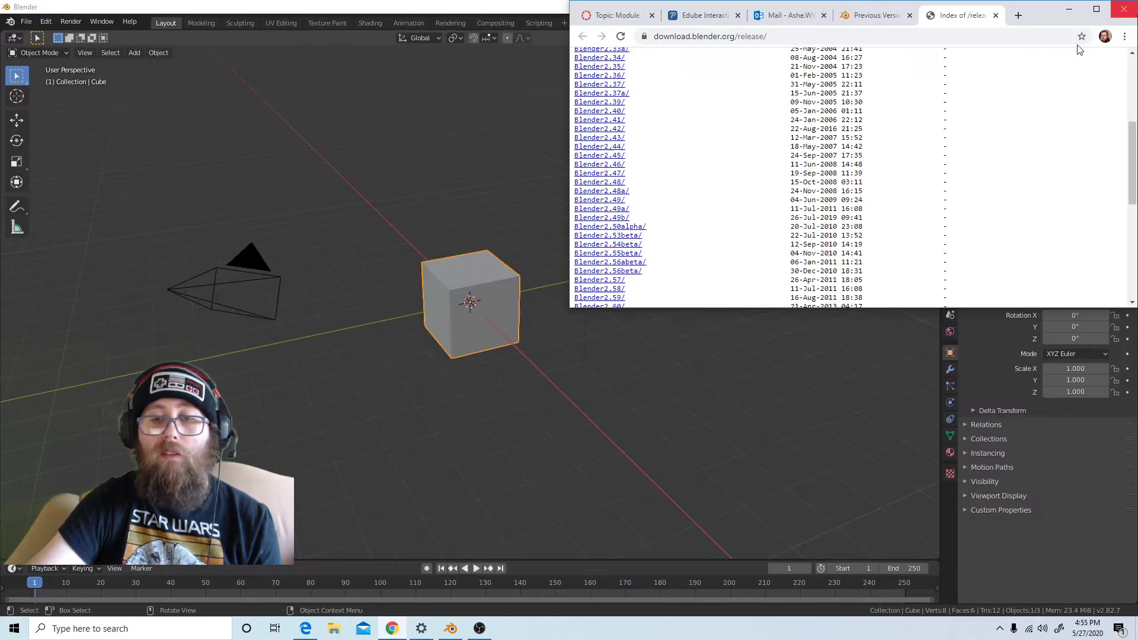
{"action": "scroll", "coordinate": [593, 248], "scroll_direction": "down", "scroll_amount": 4}
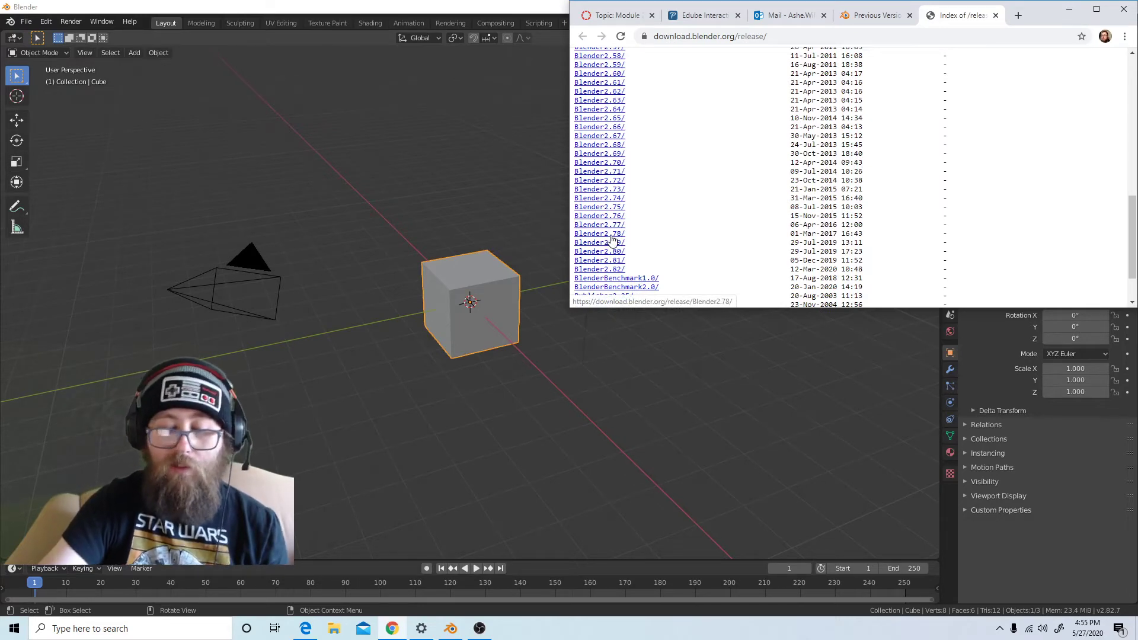
{"action": "scroll", "coordinate": [612, 239], "scroll_direction": "up", "scroll_amount": 2, "text": "ctrl"}
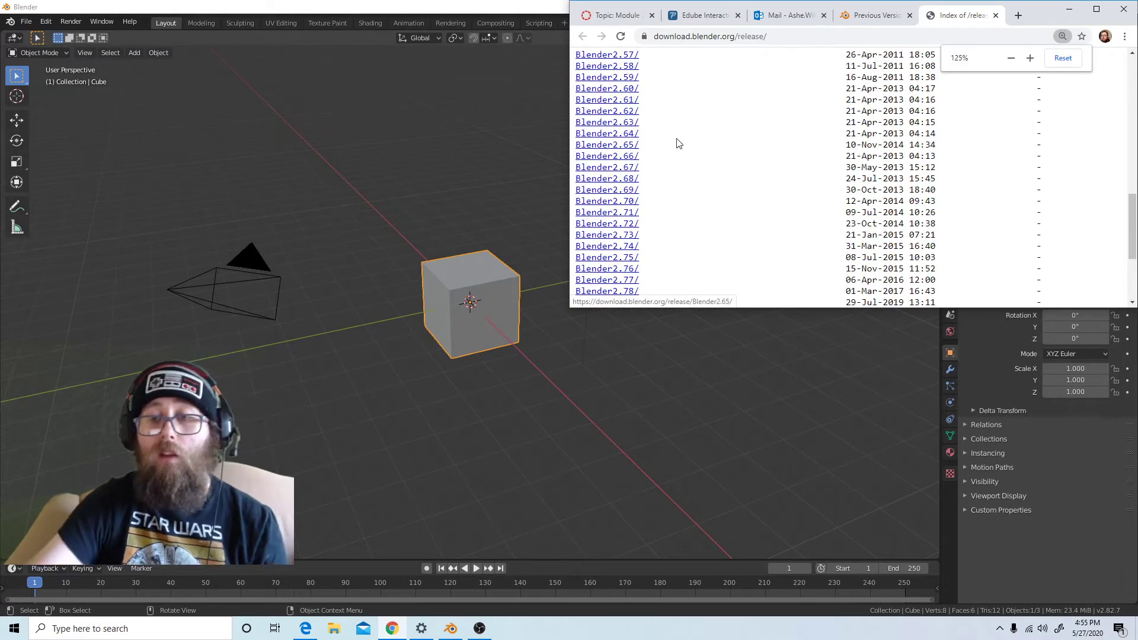
{"action": "scroll", "coordinate": [672, 143], "scroll_direction": "down", "scroll_amount": 2}
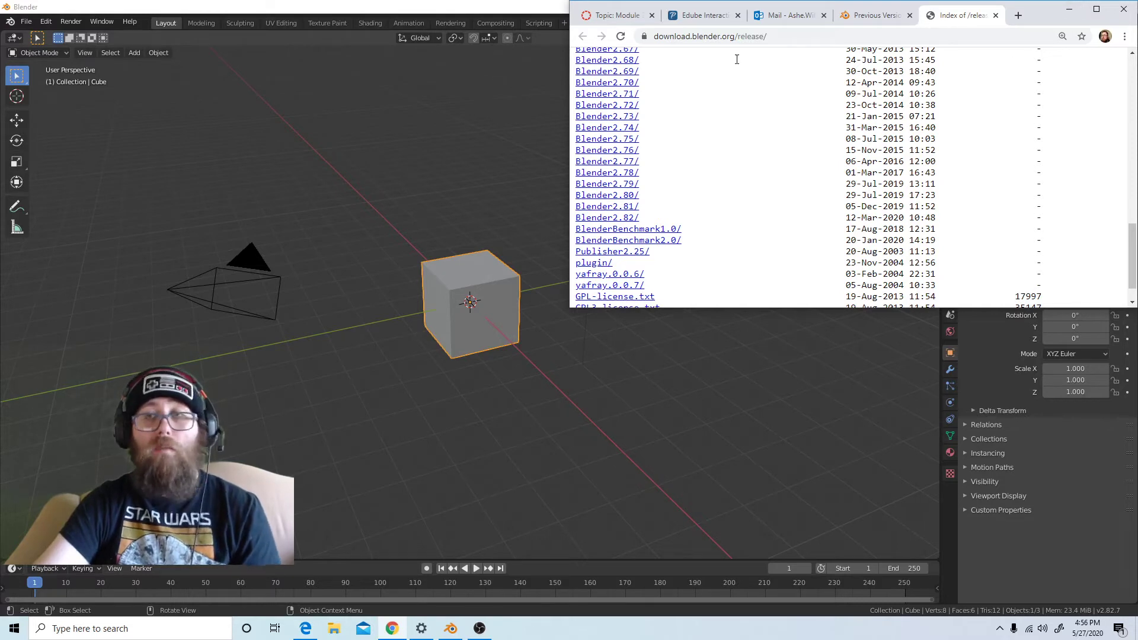
Open the blender.org home page from the Previous Versions page, view it in a taller window, and minimize the browser
{"action": "left_click", "coordinate": [883, 16]}
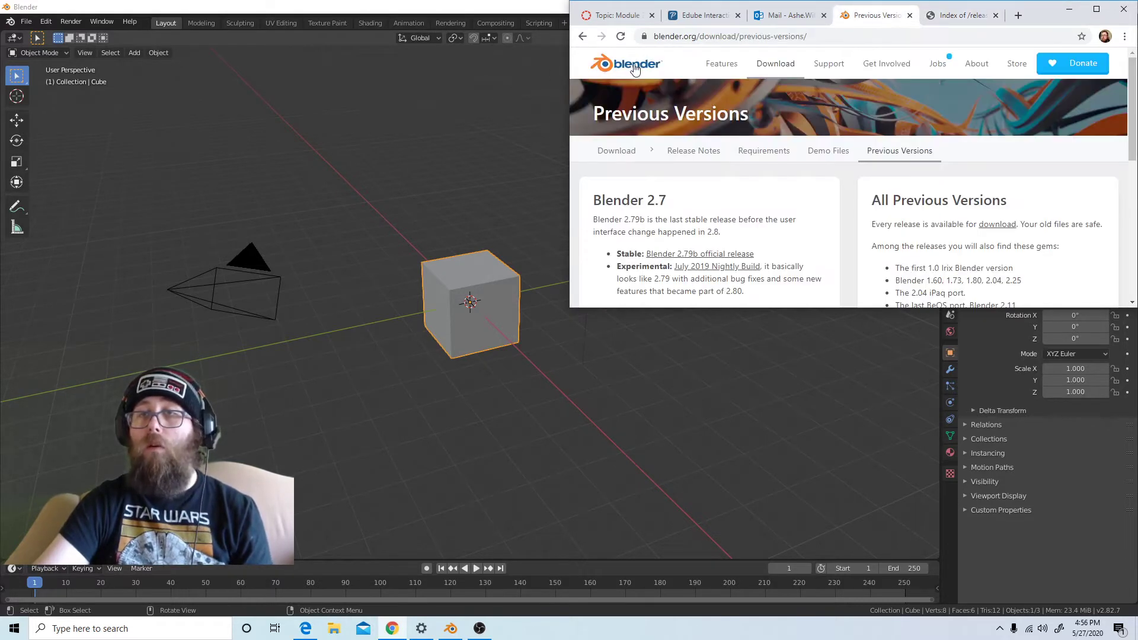
{"action": "scroll", "coordinate": [881, 256], "scroll_direction": "down", "scroll_amount": 2}
{"action": "scroll", "coordinate": [881, 255], "scroll_direction": "up", "scroll_amount": 1}
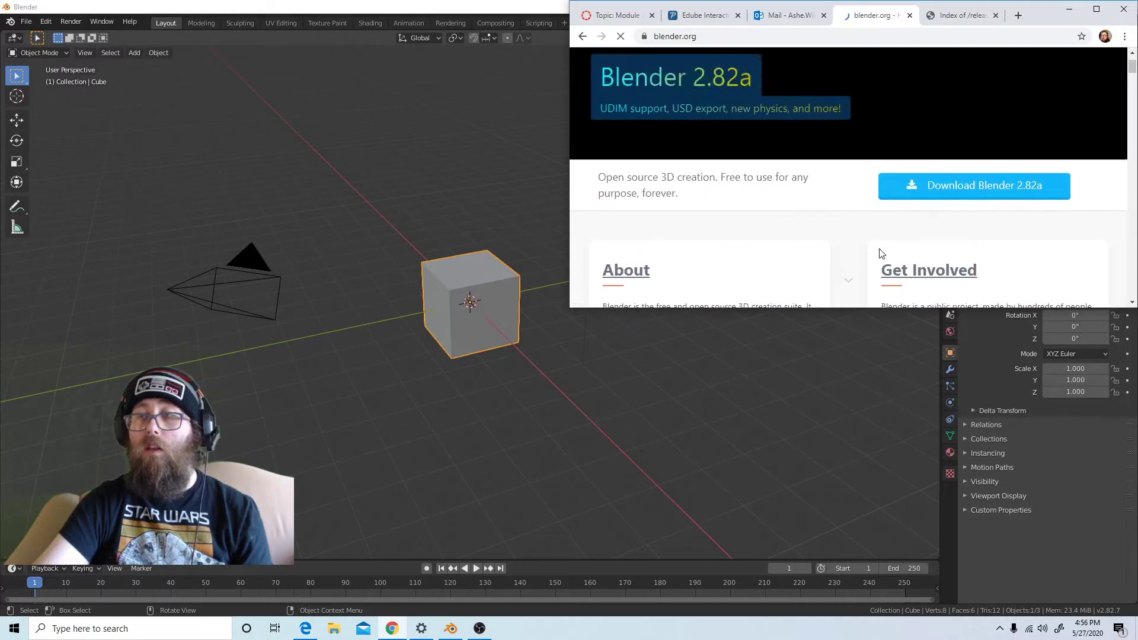
{"action": "left_click_drag", "start_coordinate": [846, 308], "coordinate": [827, 507]}
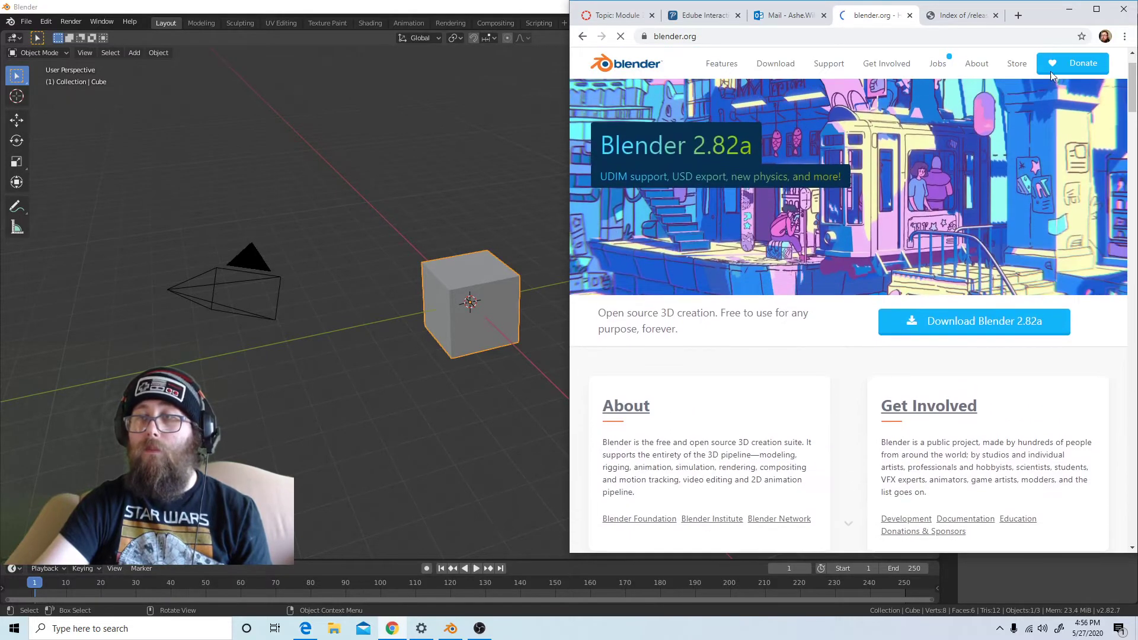
{"action": "left_click", "coordinate": [1069, 9]}
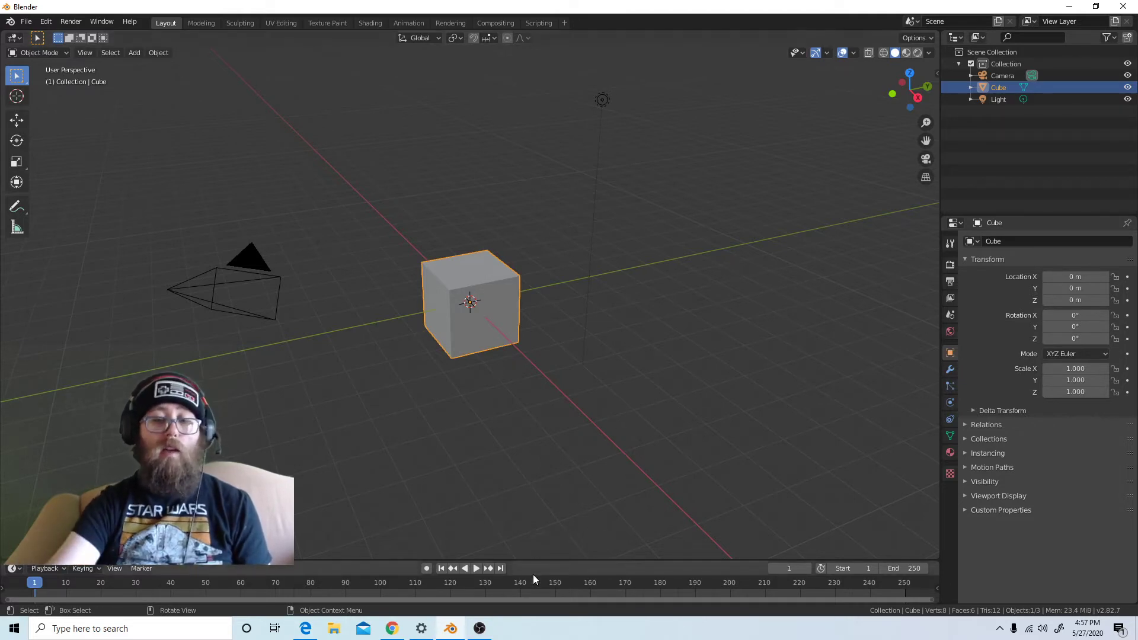
Switch to OBS to check the recording status, and minimize it to return to Blender
{"action": "mouse_move", "coordinate": [485, 636]}
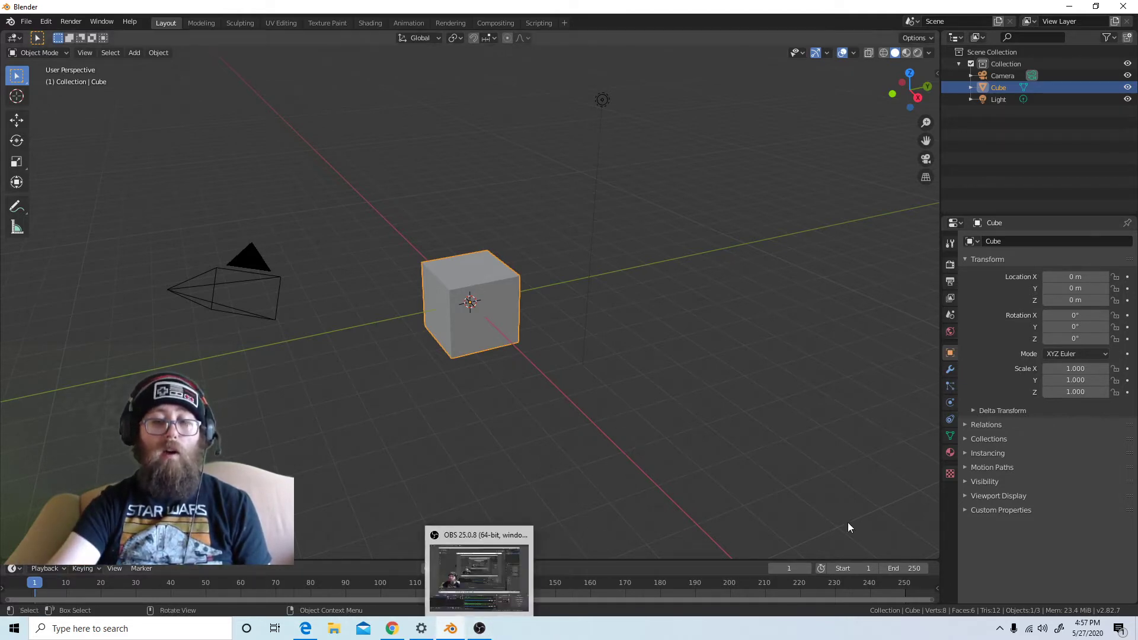
{"action": "left_click", "coordinate": [479, 628]}
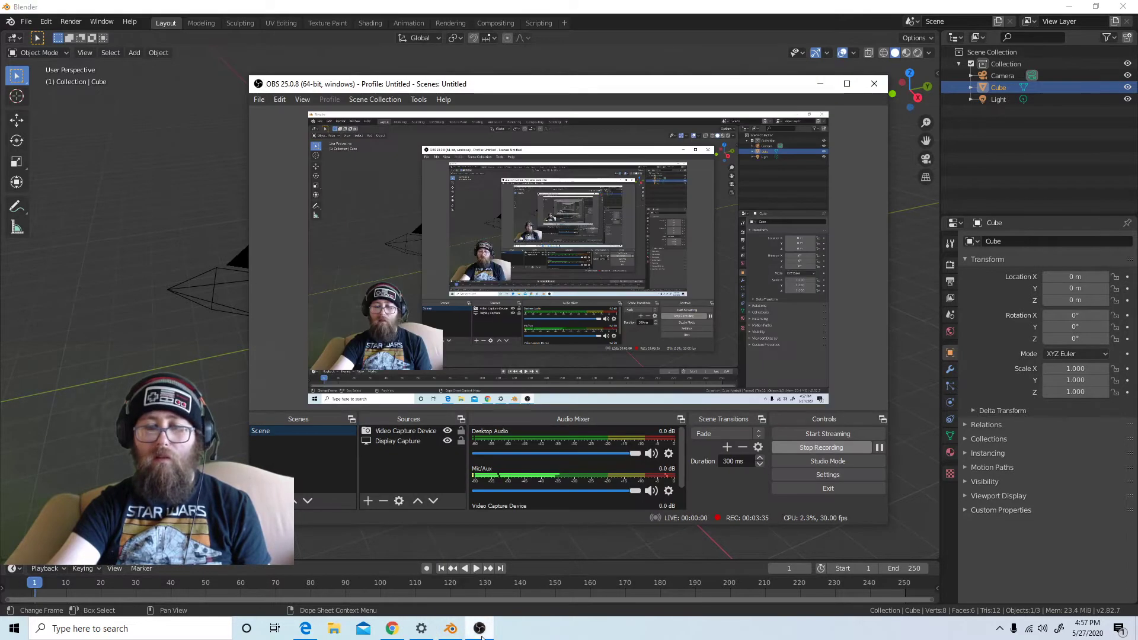
{"action": "left_click", "coordinate": [820, 84]}
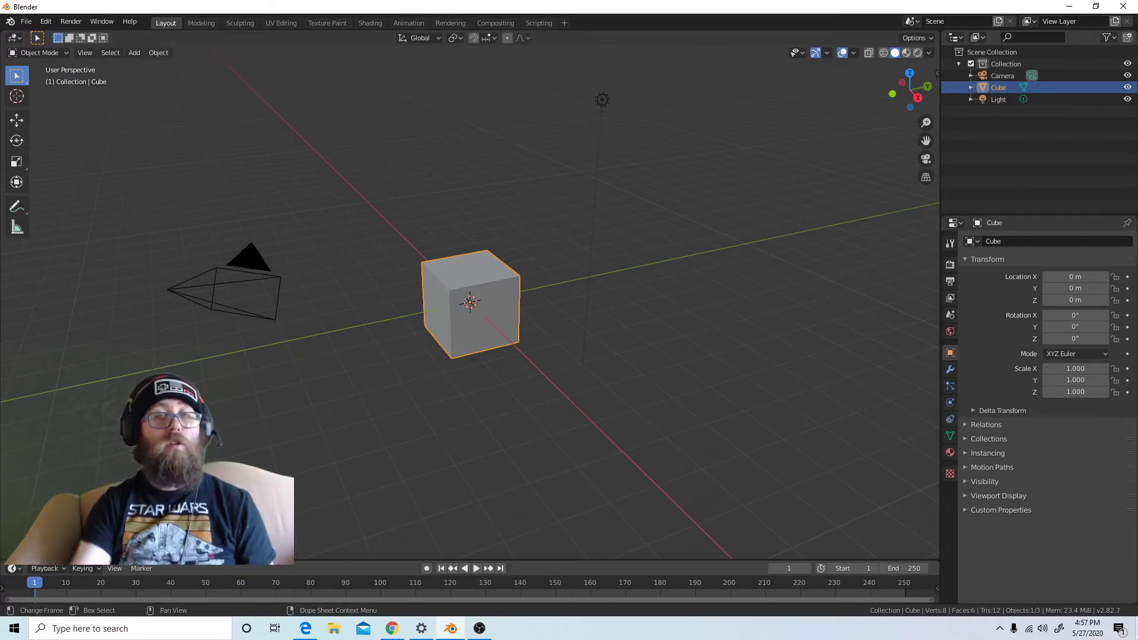
Switch the cube into Edit Mode and back to Object Mode twice
{"action": "left_click", "coordinate": [64, 52]}
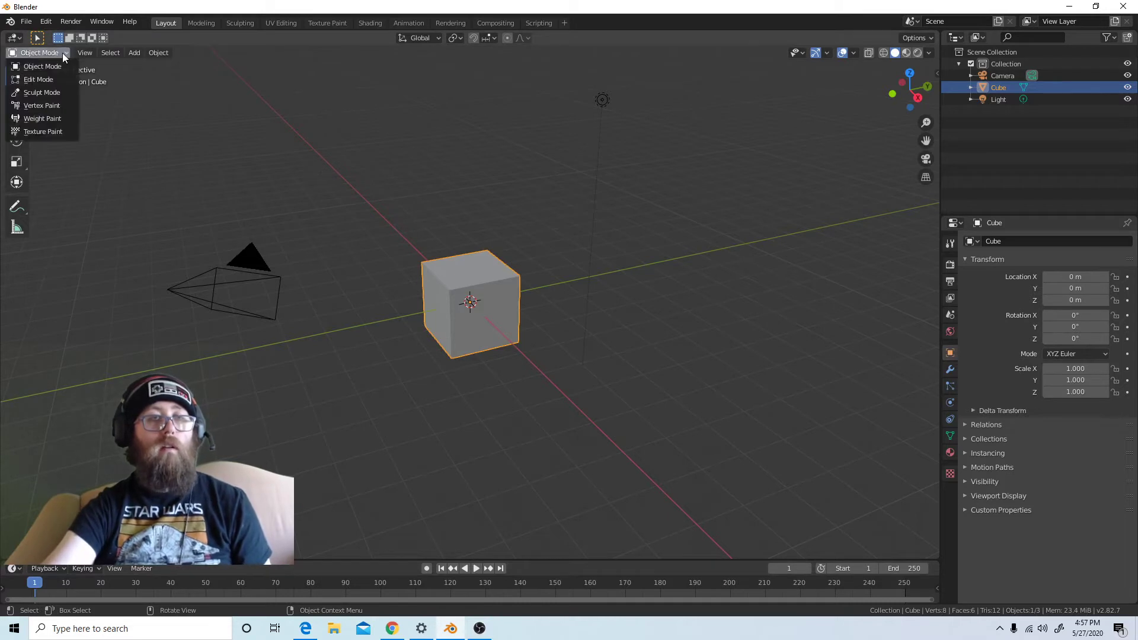
{"action": "left_click", "coordinate": [39, 79]}
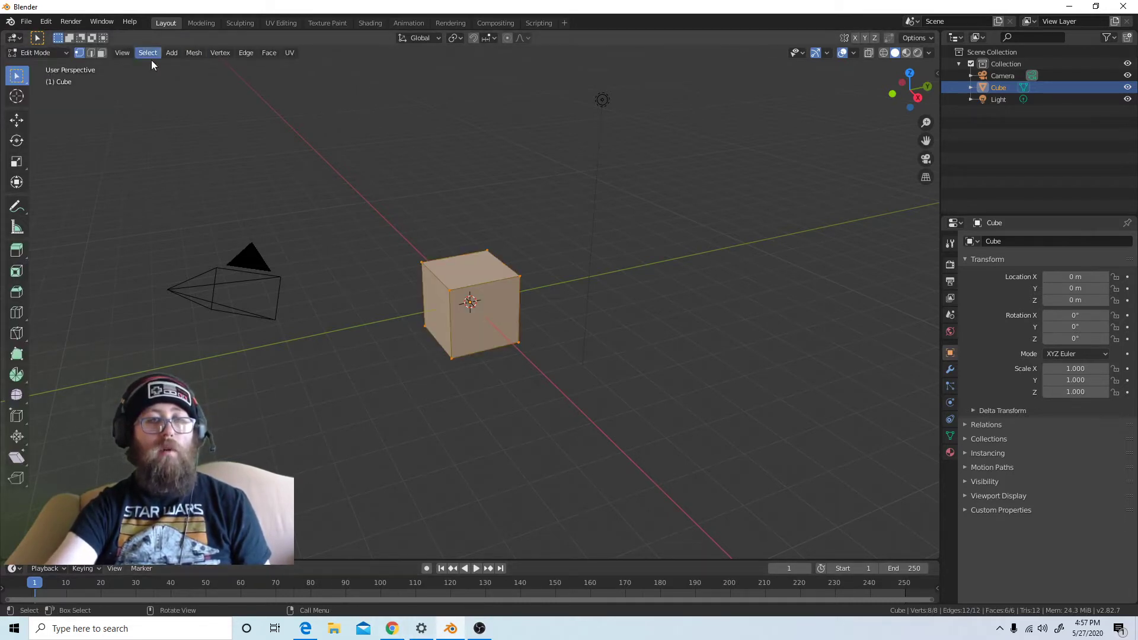
{"action": "left_click", "coordinate": [59, 55]}
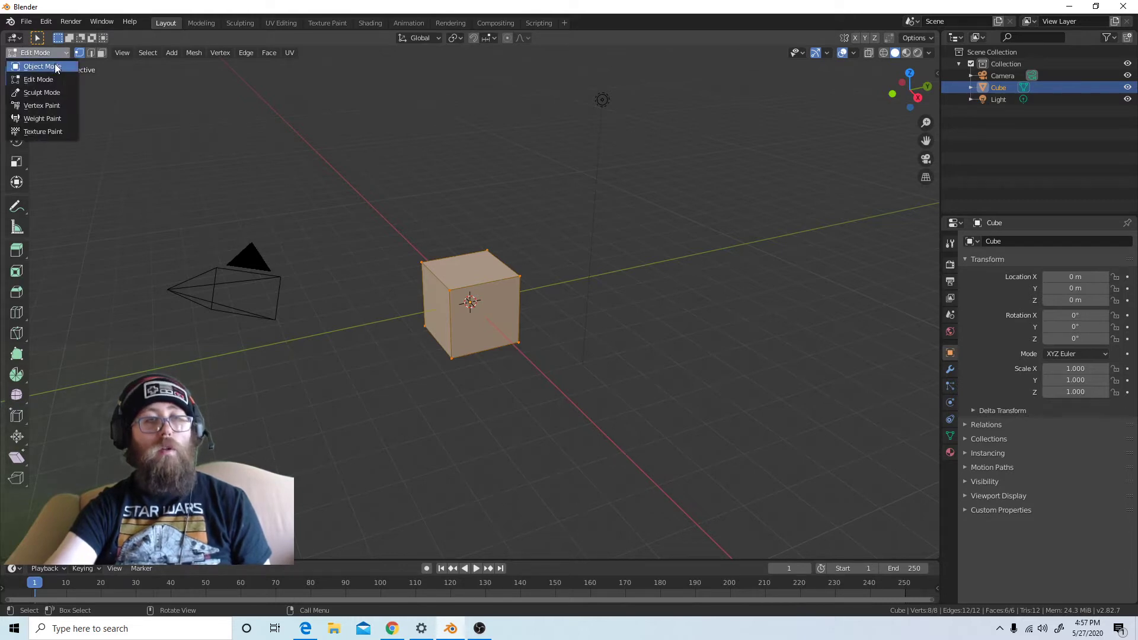
{"action": "left_click", "coordinate": [57, 66]}
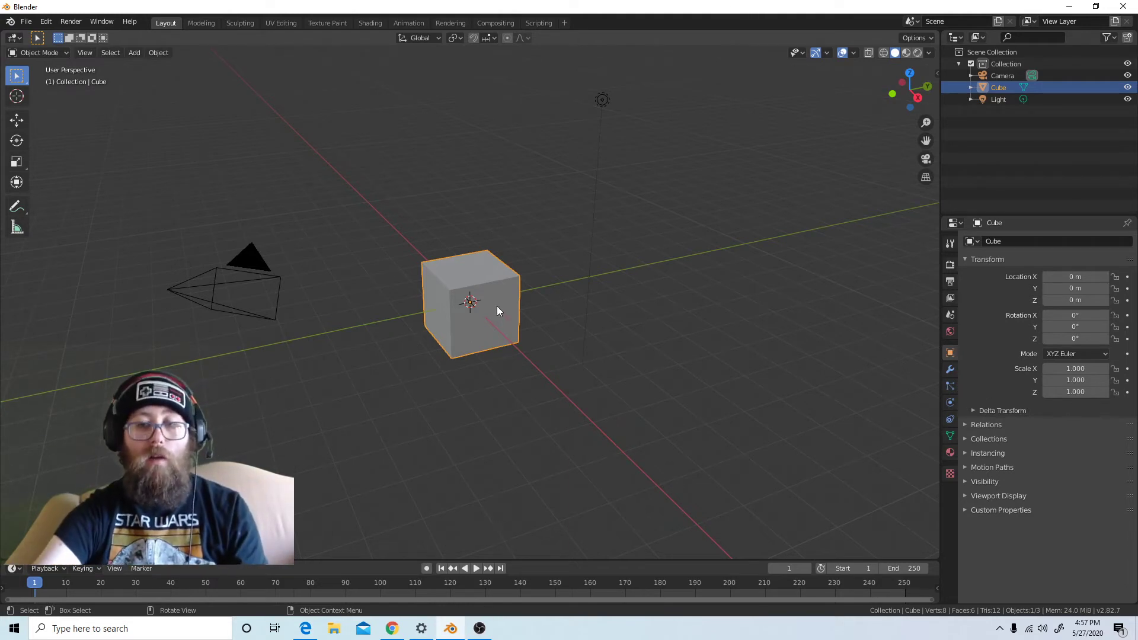
{"action": "key", "text": "Tab"}
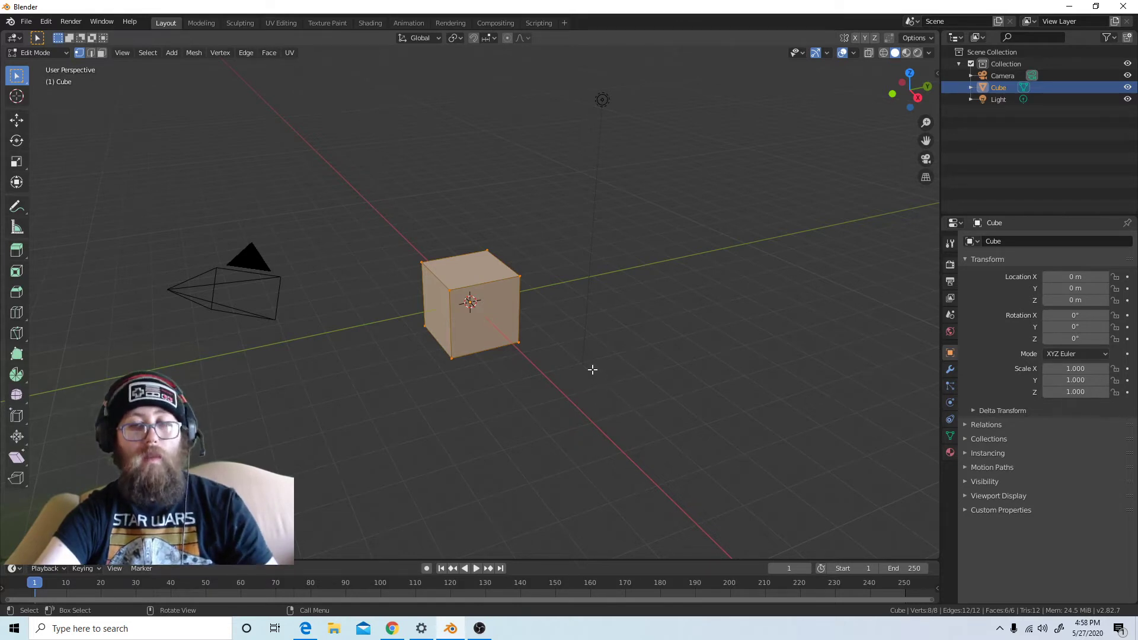
{"action": "key", "text": "Tab"}
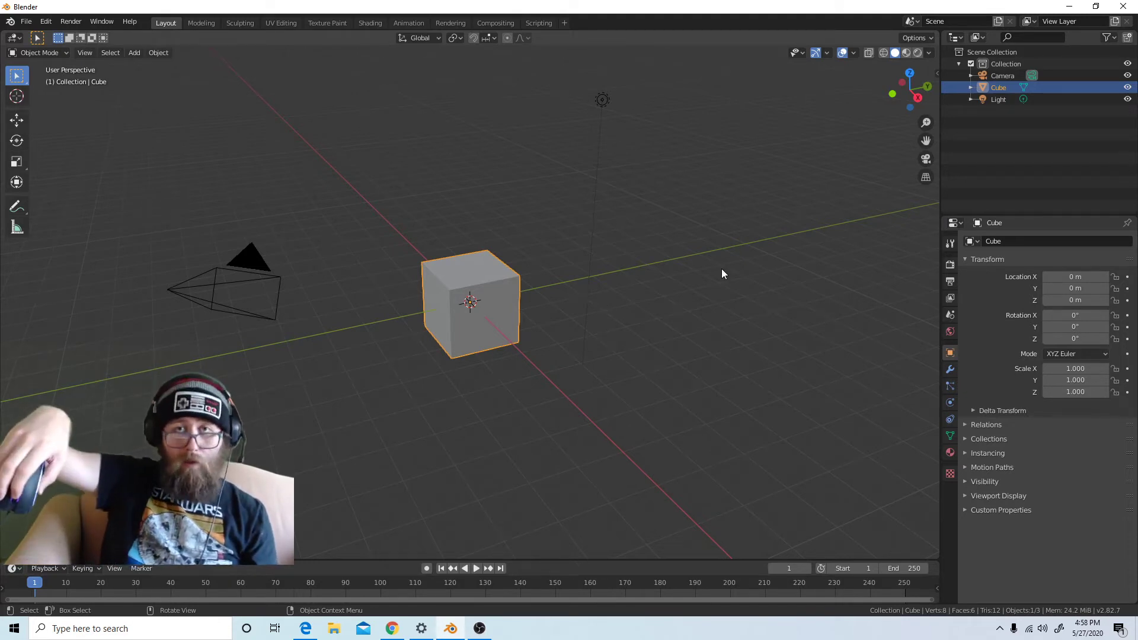
Examine the default cube scene by orbiting around it, panning the view and zooming in and out repeatedly
{"action": "scroll", "coordinate": [722, 273], "scroll_direction": "up", "scroll_amount": 1}
{"action": "middle_click_drag", "start_coordinate": [722, 270], "coordinate": [254, 274]}
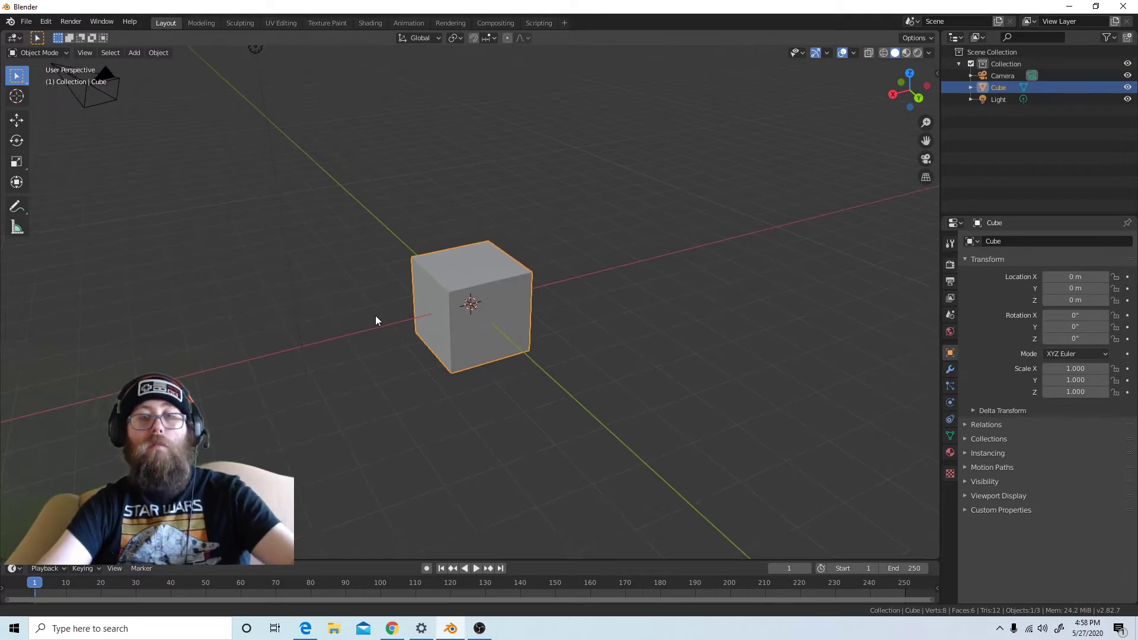
{"action": "middle_click_drag", "start_coordinate": [375, 315], "coordinate": [489, 255], "text": "shift"}
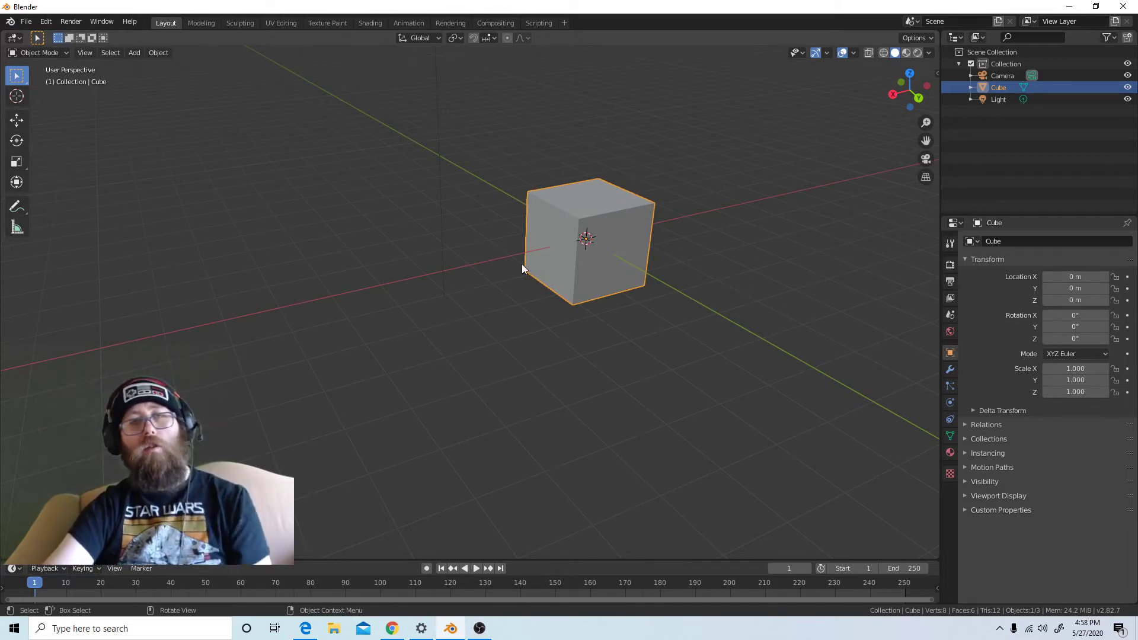
{"action": "scroll", "coordinate": [620, 323], "scroll_direction": "up", "scroll_amount": 5}
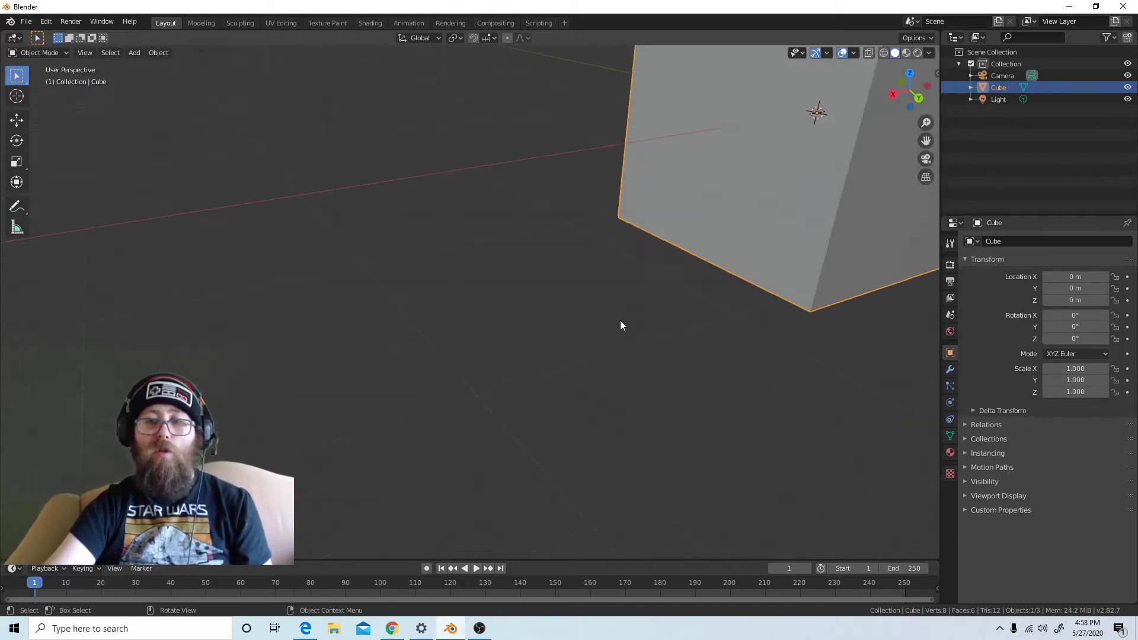
{"action": "scroll", "coordinate": [620, 326], "scroll_direction": "down", "scroll_amount": 7}
{"action": "scroll", "coordinate": [621, 332], "scroll_direction": "up", "scroll_amount": 7}
{"action": "scroll", "coordinate": [620, 335], "scroll_direction": "down", "scroll_amount": 6}
{"action": "scroll", "coordinate": [615, 340], "scroll_direction": "up", "scroll_amount": 2}
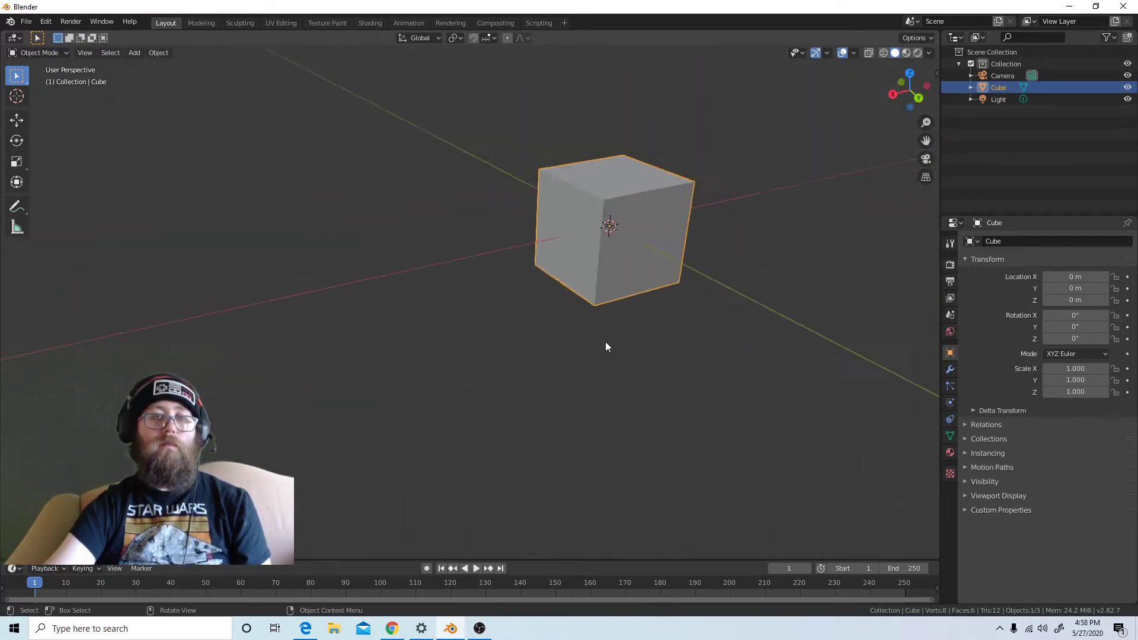
{"action": "scroll", "coordinate": [605, 345], "scroll_direction": "down", "scroll_amount": 4}
{"action": "scroll", "coordinate": [599, 358], "scroll_direction": "up", "scroll_amount": 1}
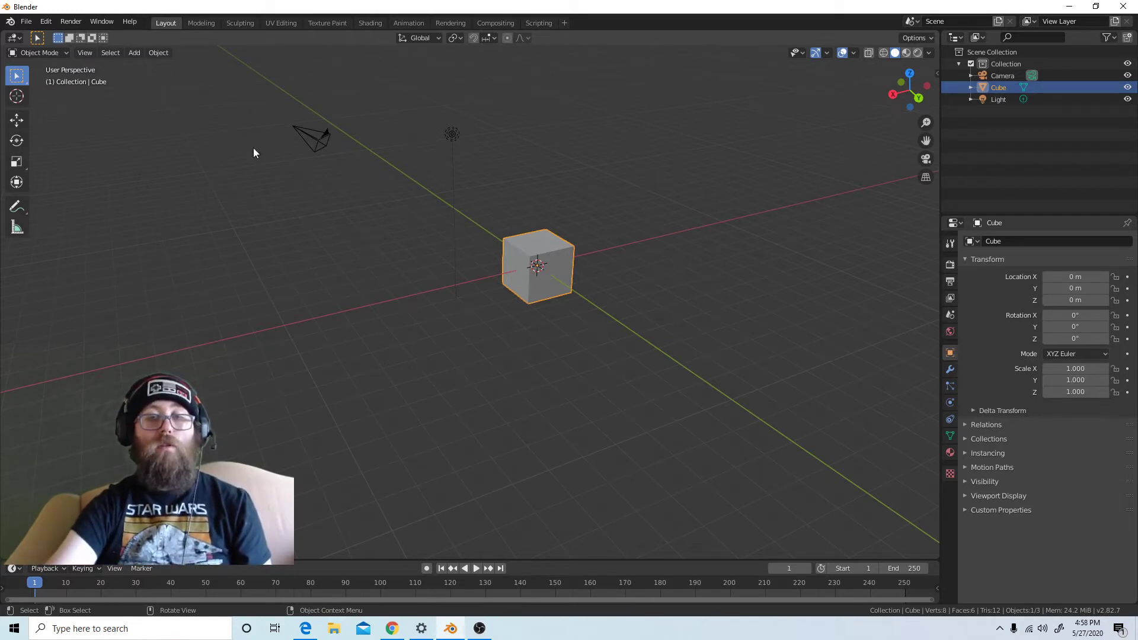
Select the camera and frame it in the viewport, and do the same for the cube
{"action": "left_click", "coordinate": [313, 134]}
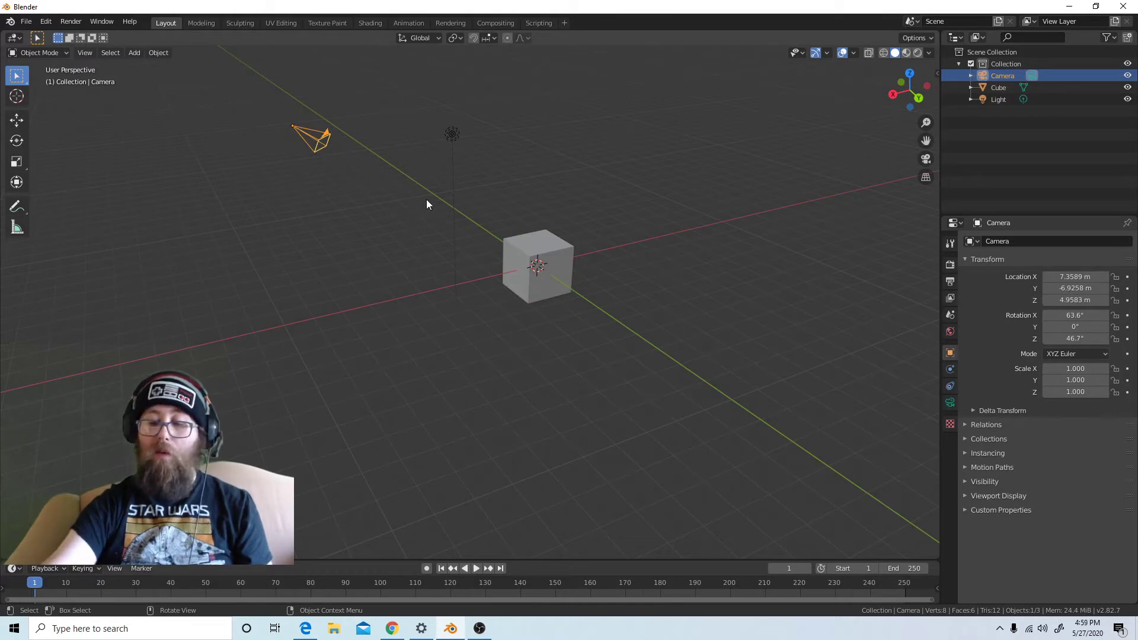
{"action": "key", "text": "KP_Decimal"}
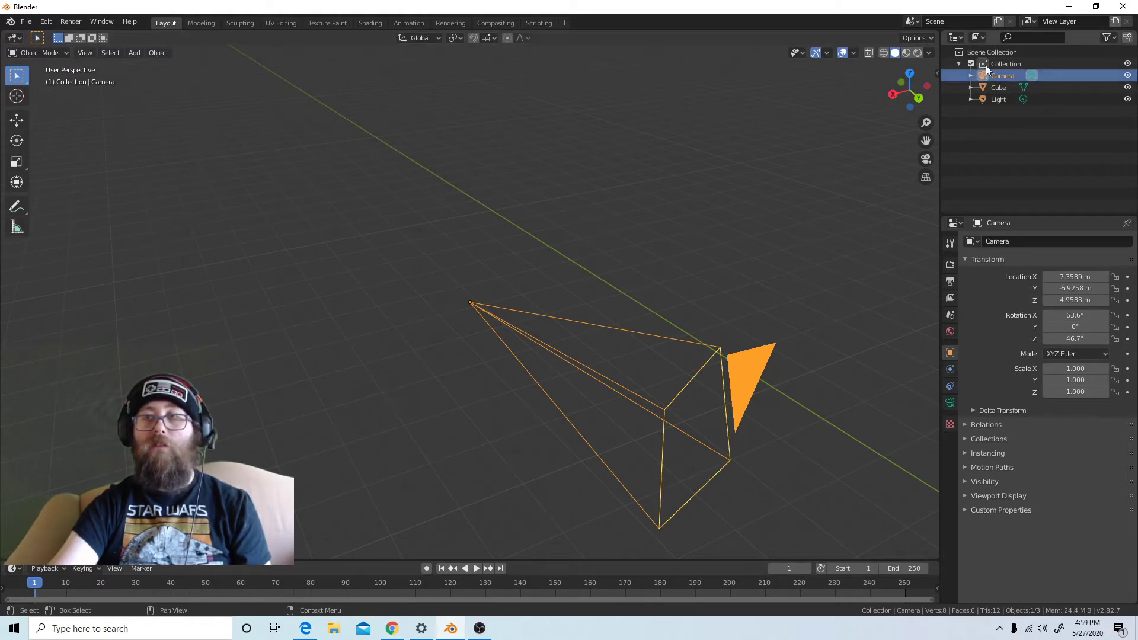
{"action": "left_click", "coordinate": [995, 89]}
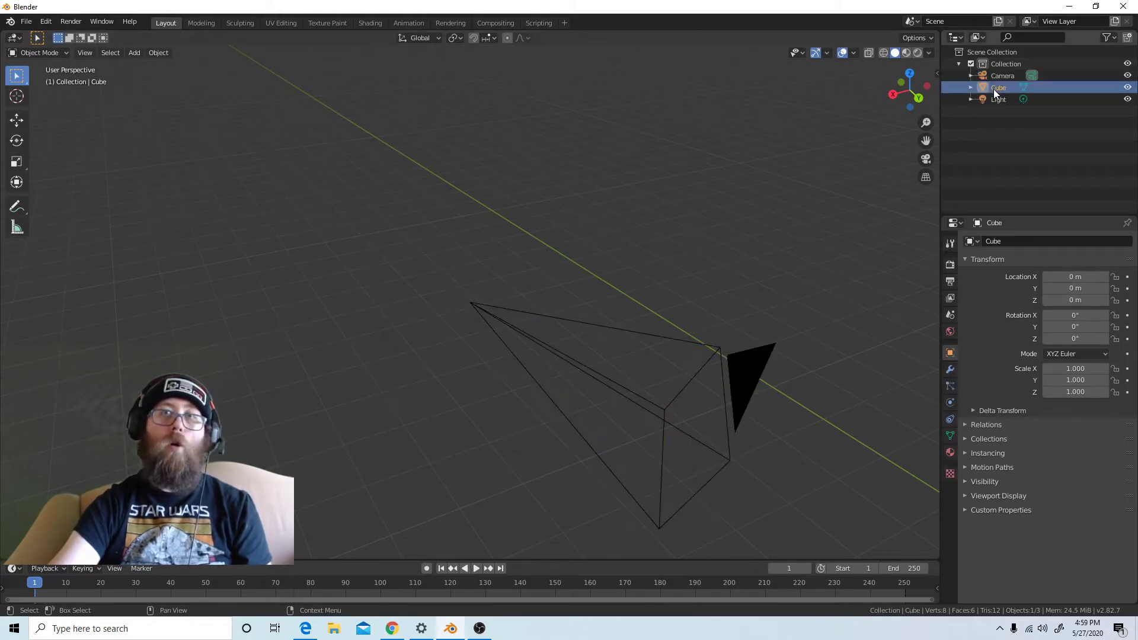
{"action": "key", "text": "KP_Decimal"}
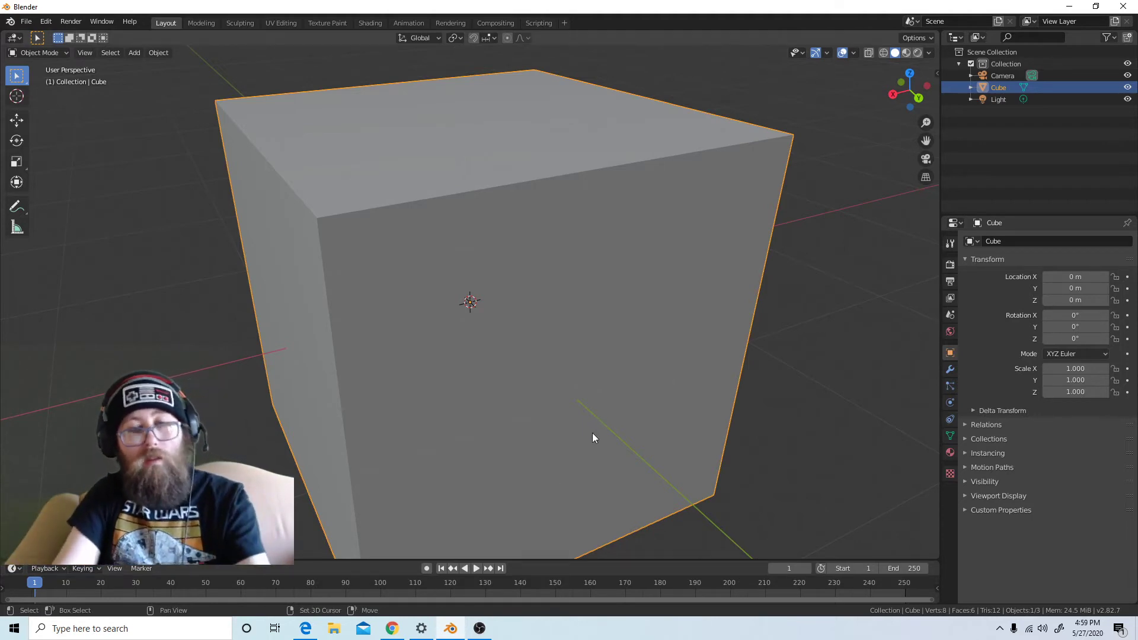
Fly around the cube with walk navigation, moving forward, backward and sideways to examine it from several sides
{"action": "key", "text": "shift+grave"}
{"action": "key", "text": "w"}
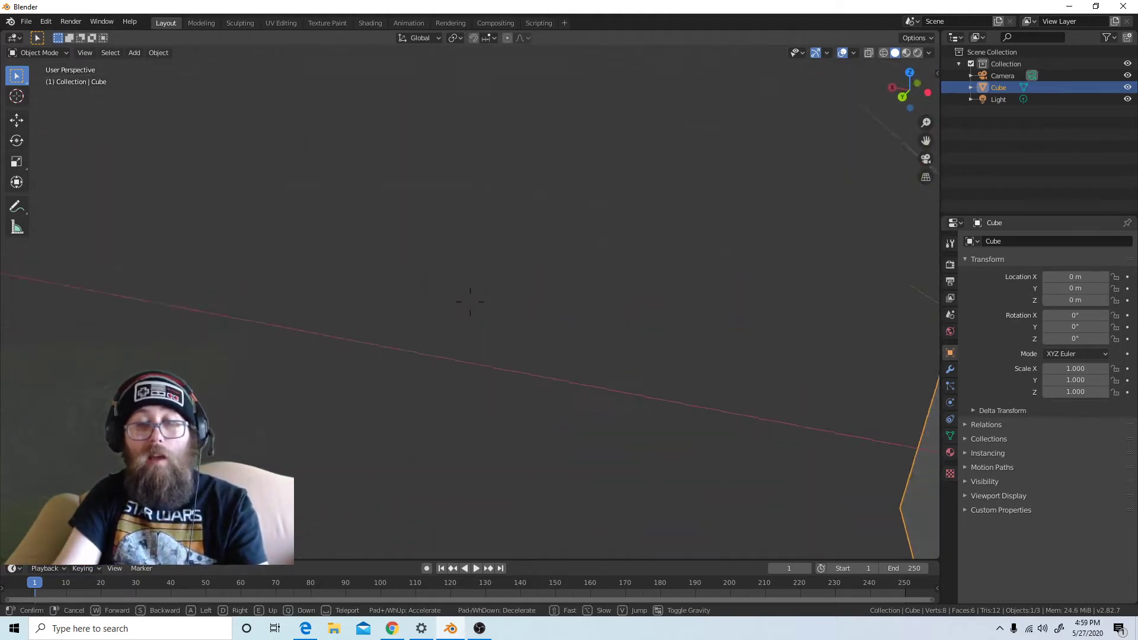
{"action": "key", "text": "a"}
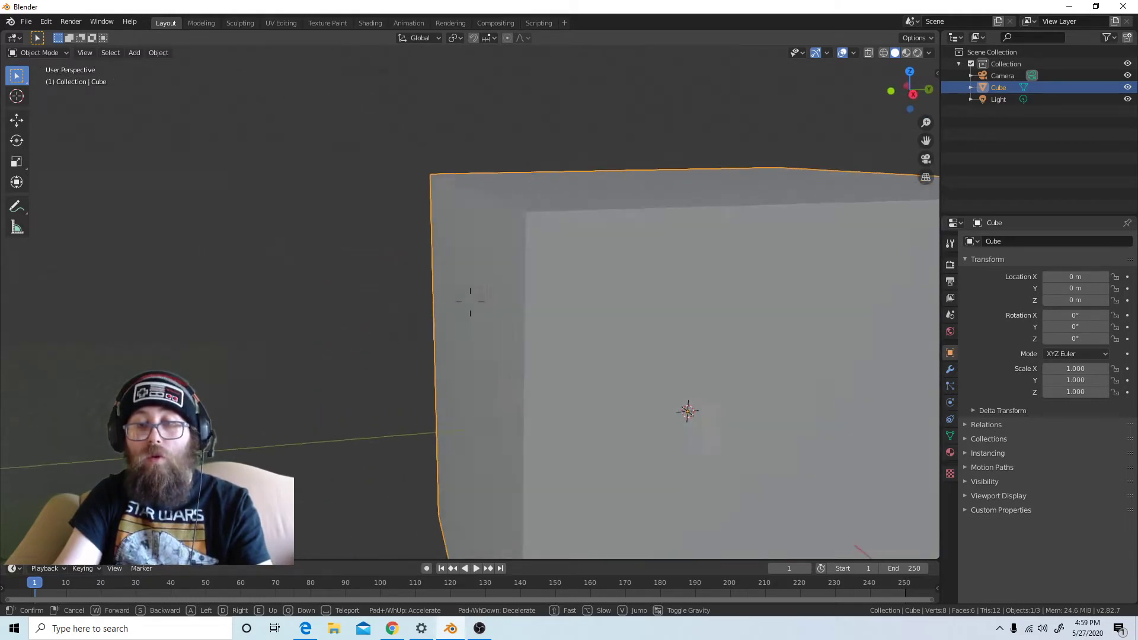
{"action": "key", "text": "w"}
{"action": "key", "text": "d"}
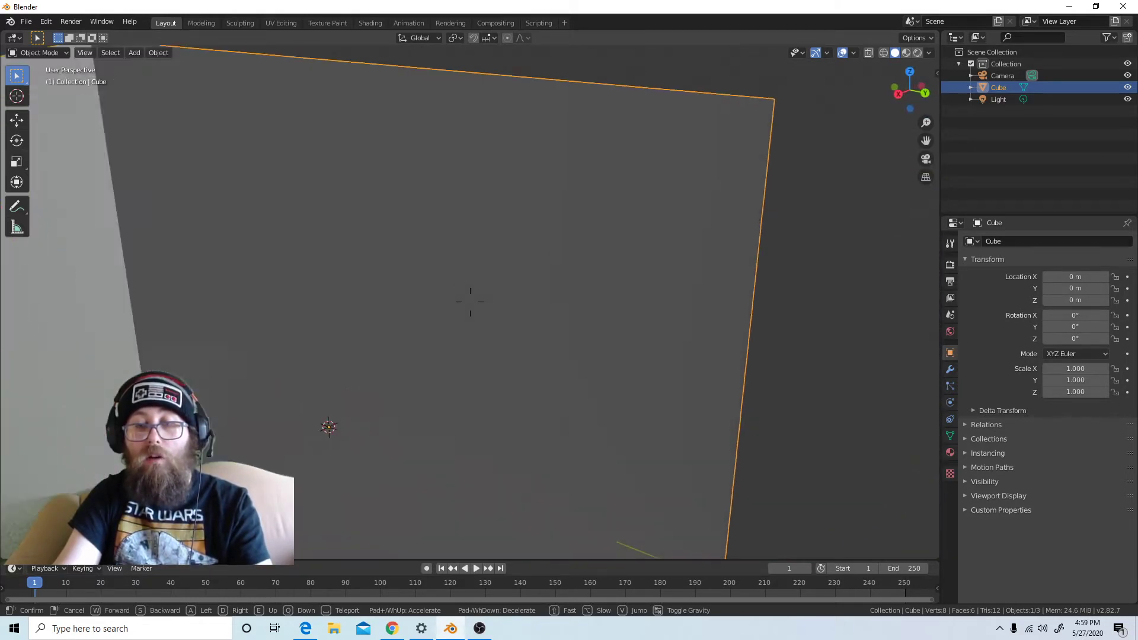
{"action": "key", "text": "d"}
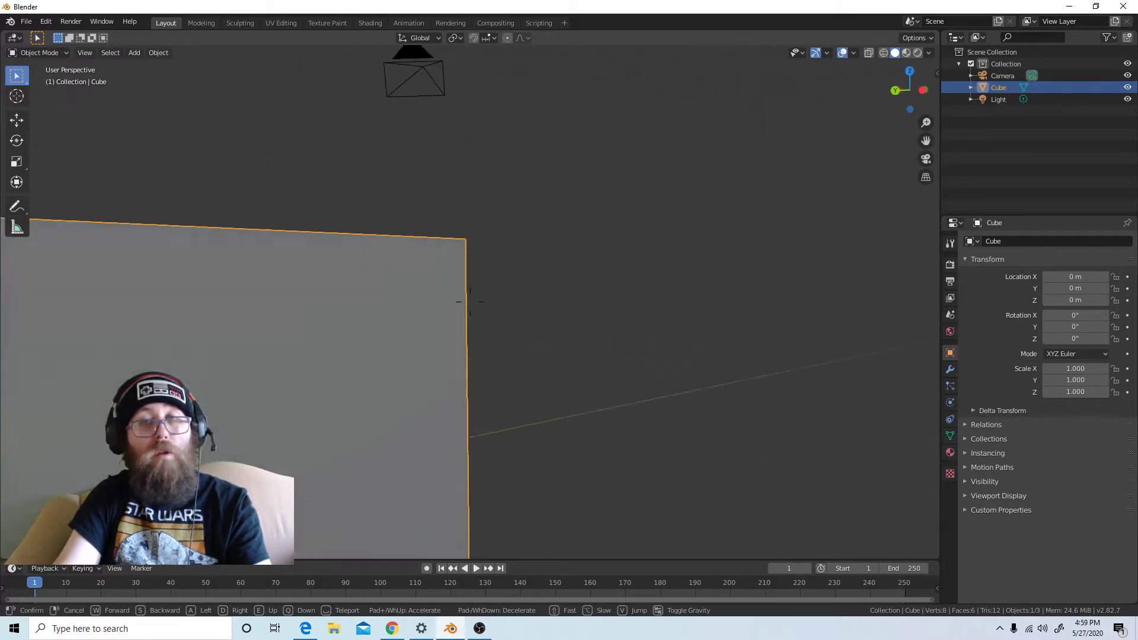
{"action": "key", "text": "d"}
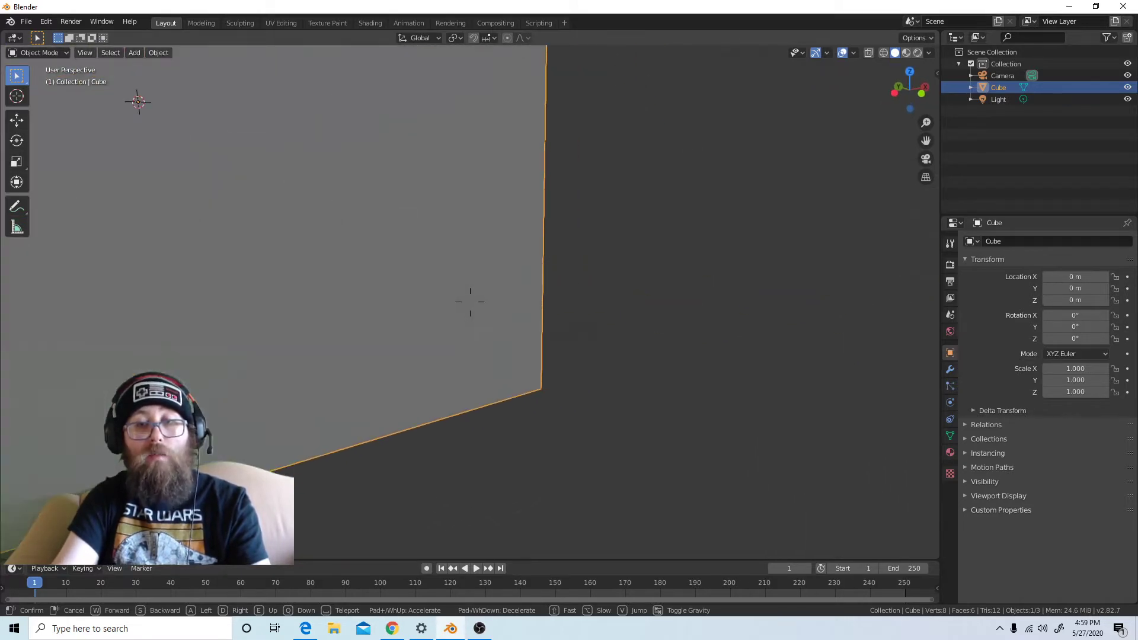
{"action": "key", "text": "d"}
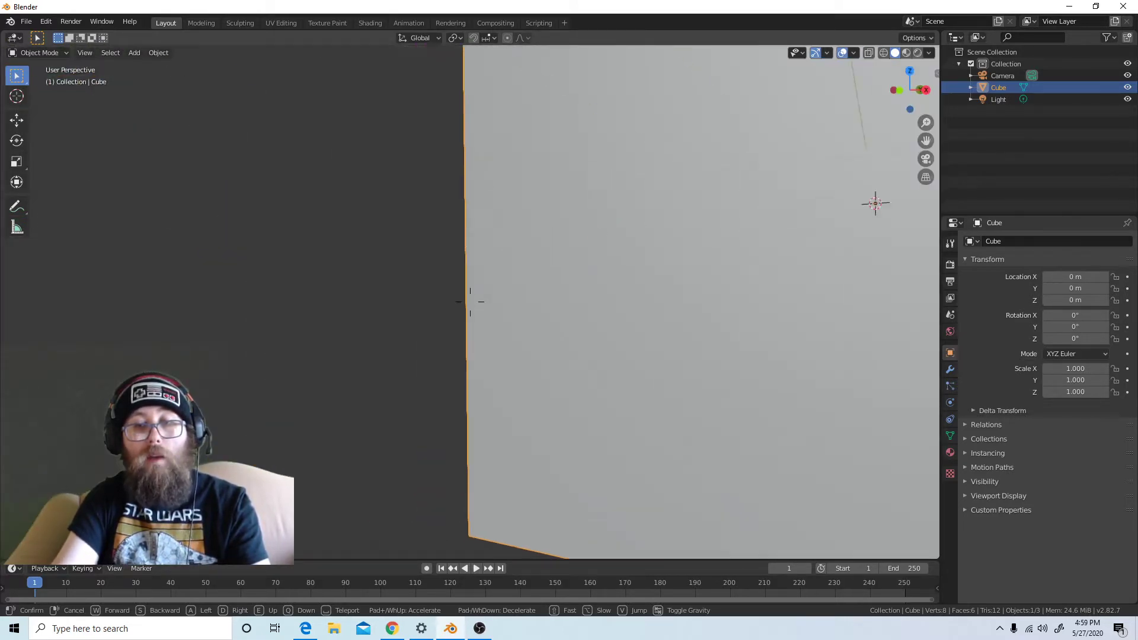
{"action": "key", "text": "d"}
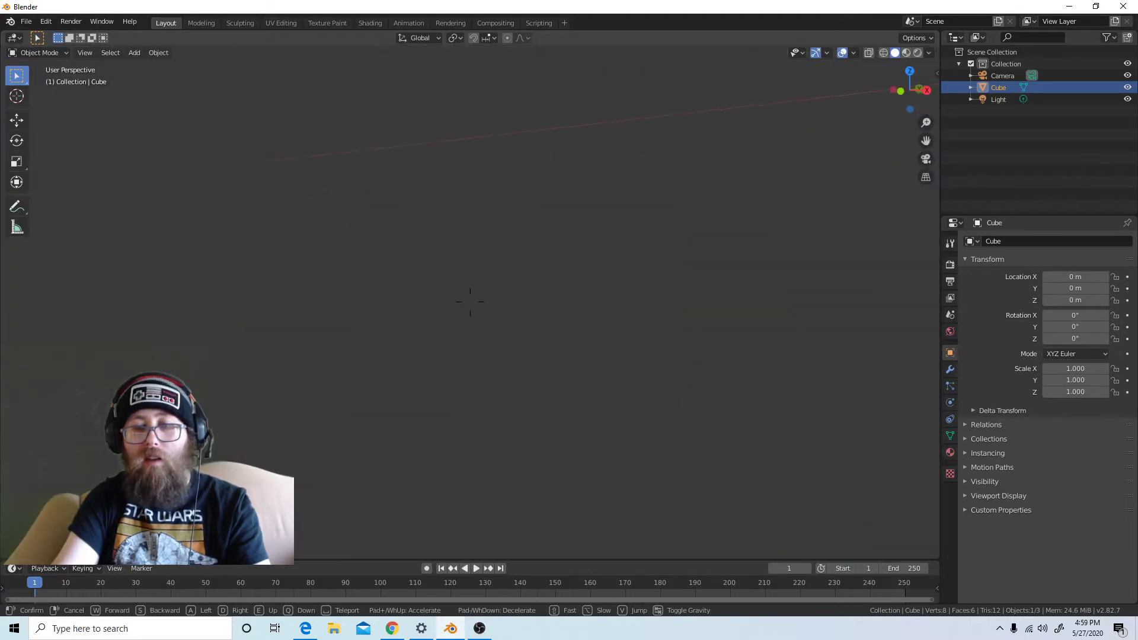
{"action": "key", "text": "d"}
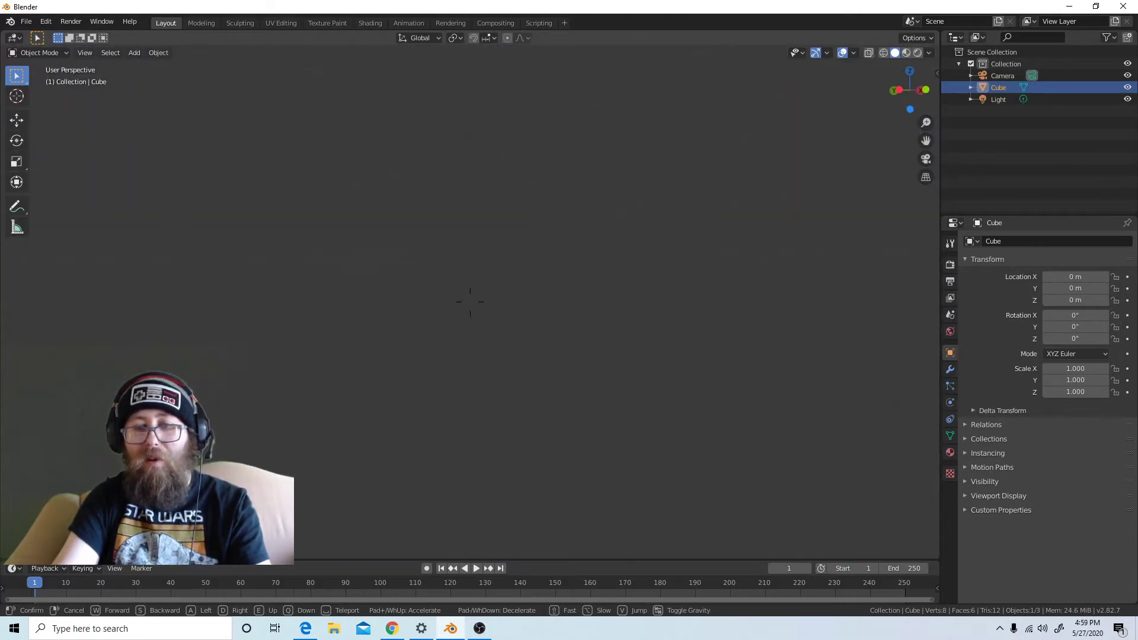
{"action": "key", "text": "w"}
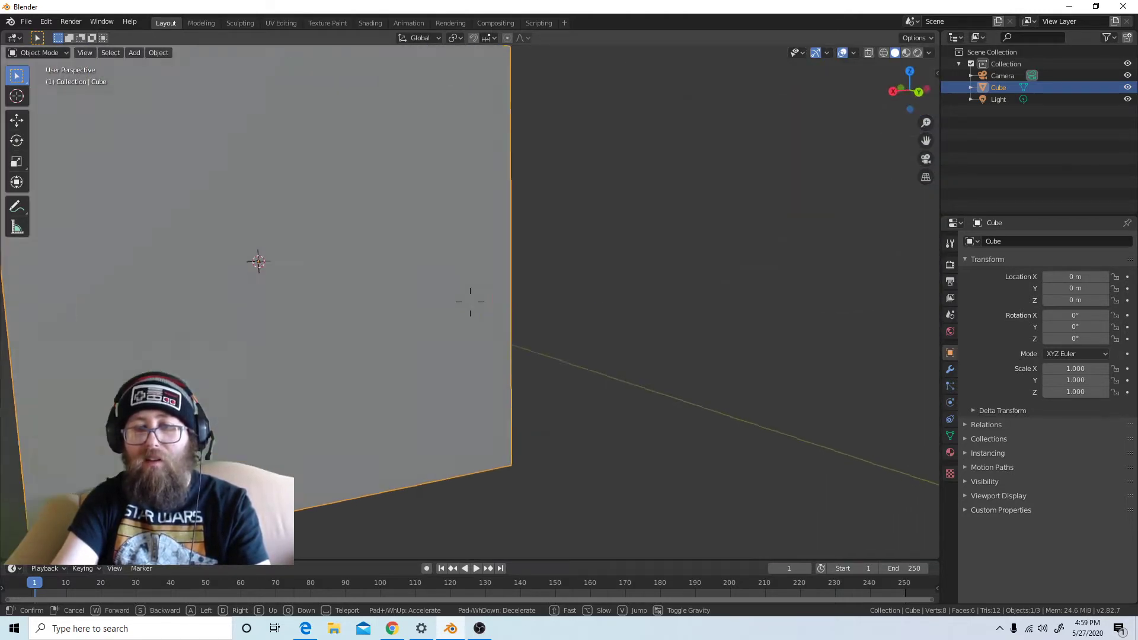
{"action": "key", "text": "s"}
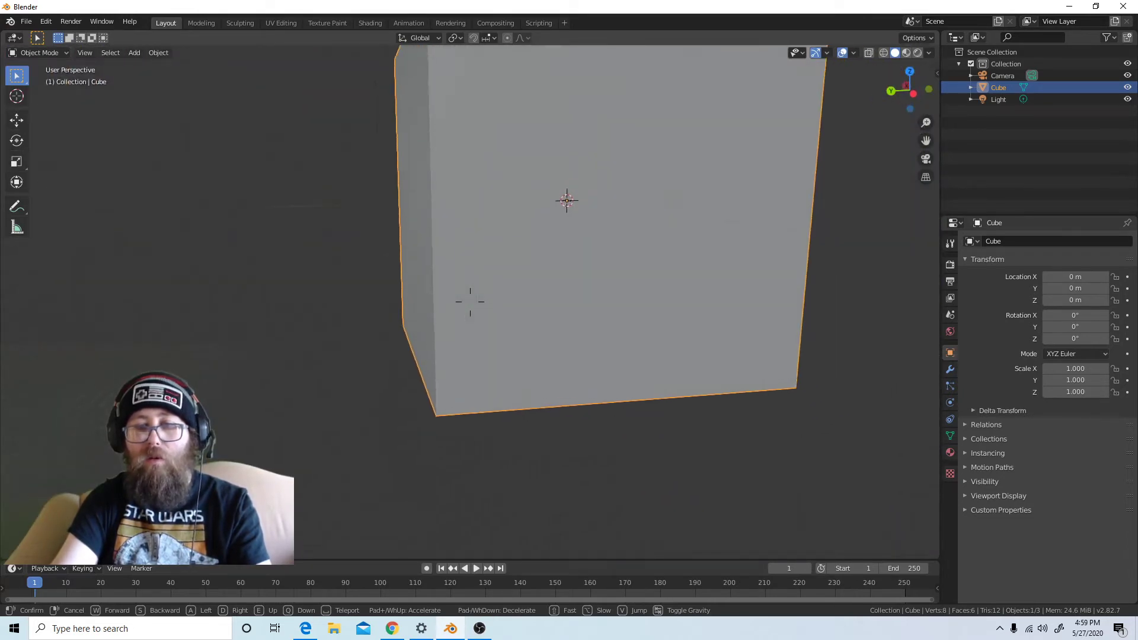
{"action": "key", "text": "w"}
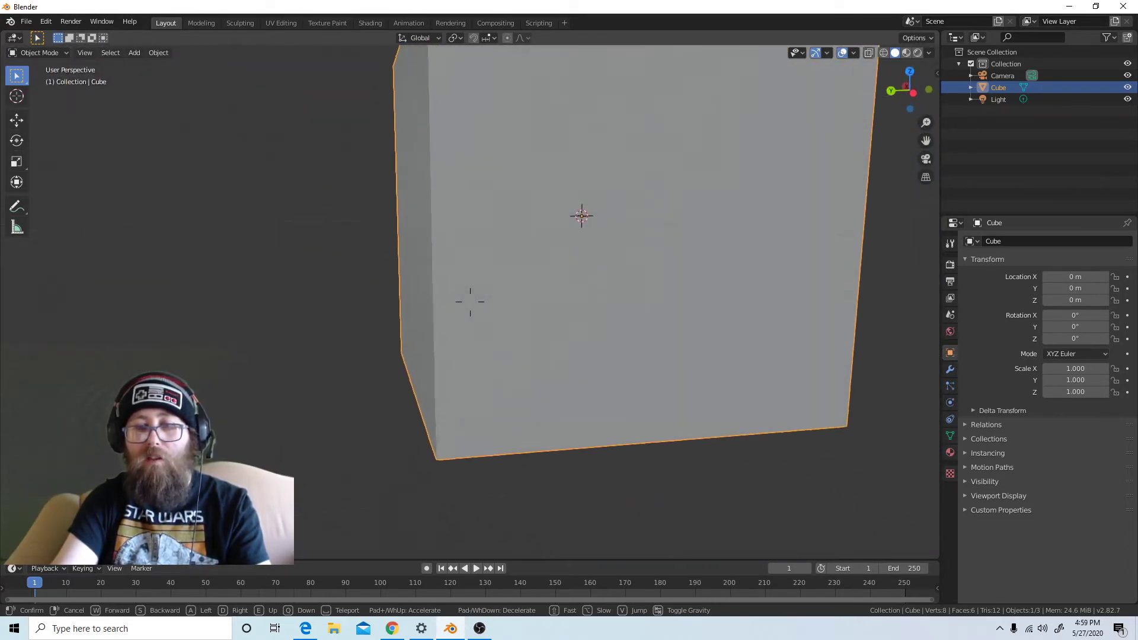
{"action": "key", "text": "s"}
{"action": "key", "text": "a"}
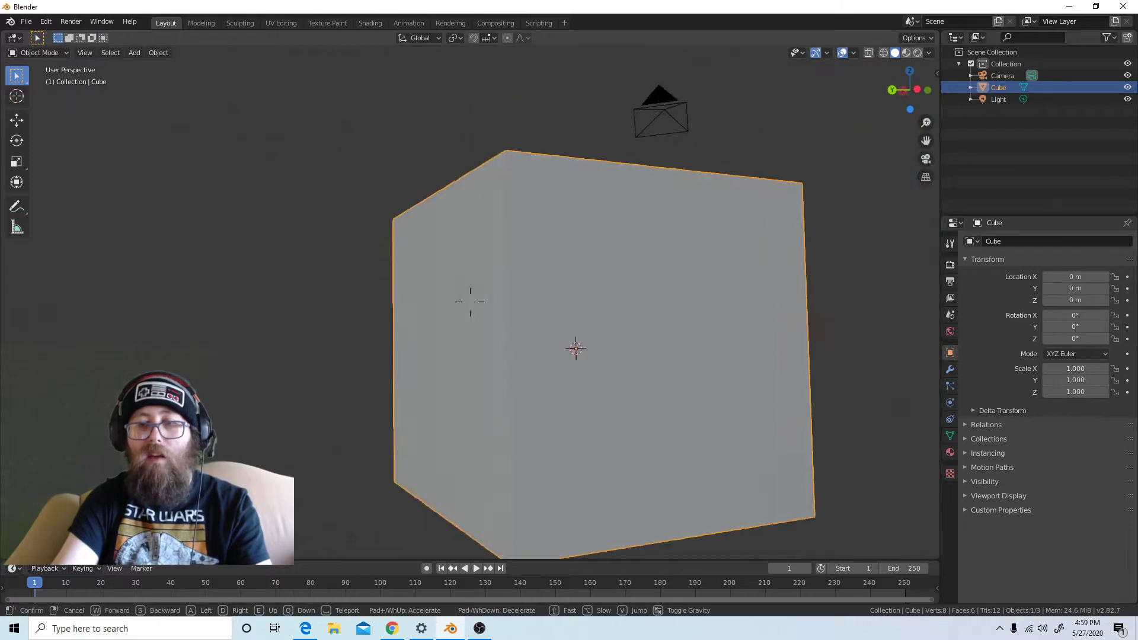
{"action": "key", "text": "w"}
{"action": "key", "text": "w"}
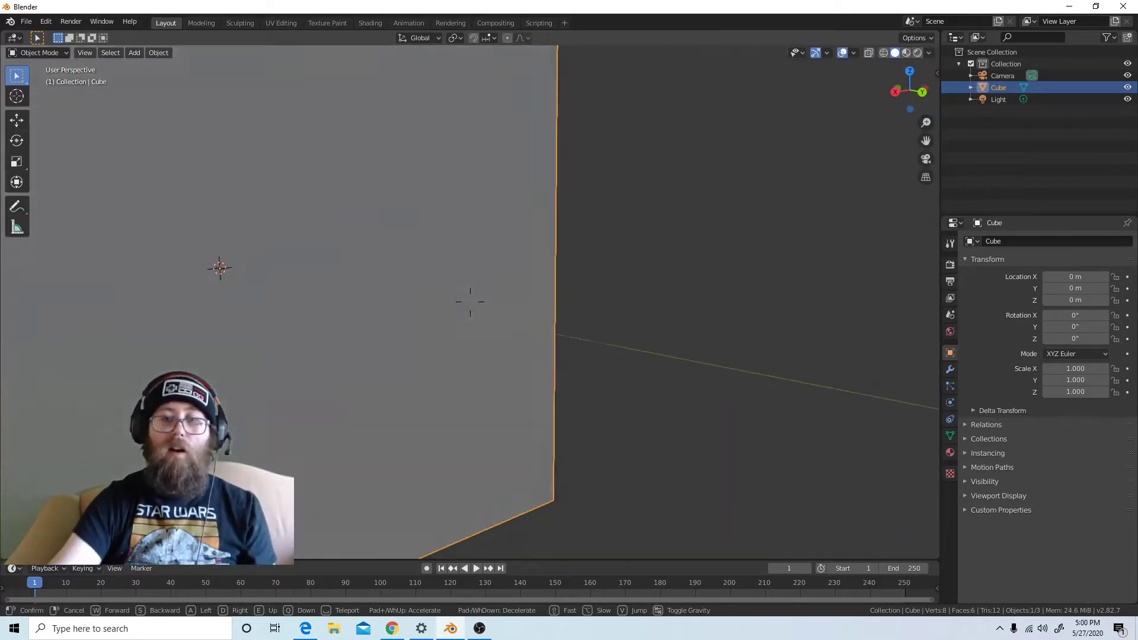
{"action": "left_click", "coordinate": [460, 322]}
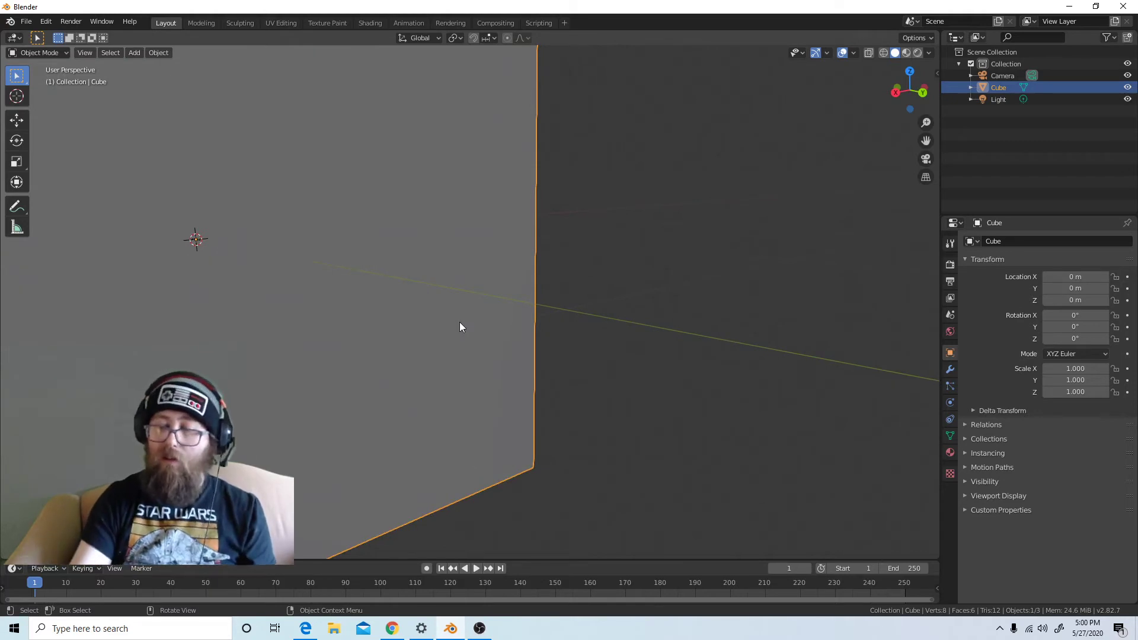
Frame the selected cube in the viewport, zoom out and orbit to view it from slightly above
{"action": "key", "text": "KP_Decimal"}
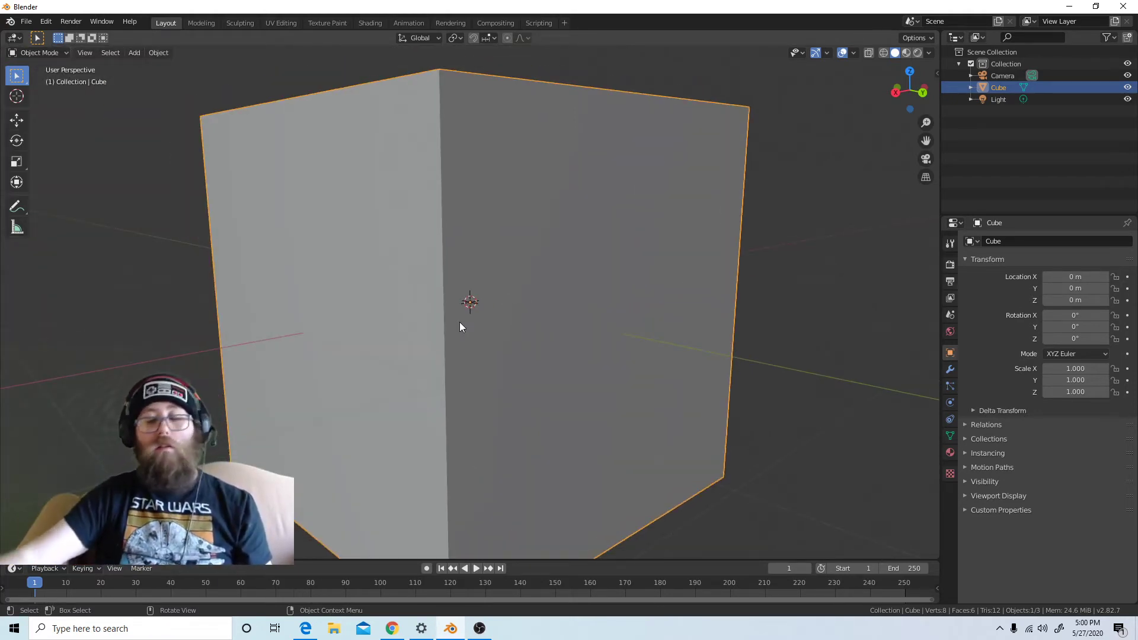
{"action": "scroll", "coordinate": [412, 225], "scroll_direction": "down", "scroll_amount": 5}
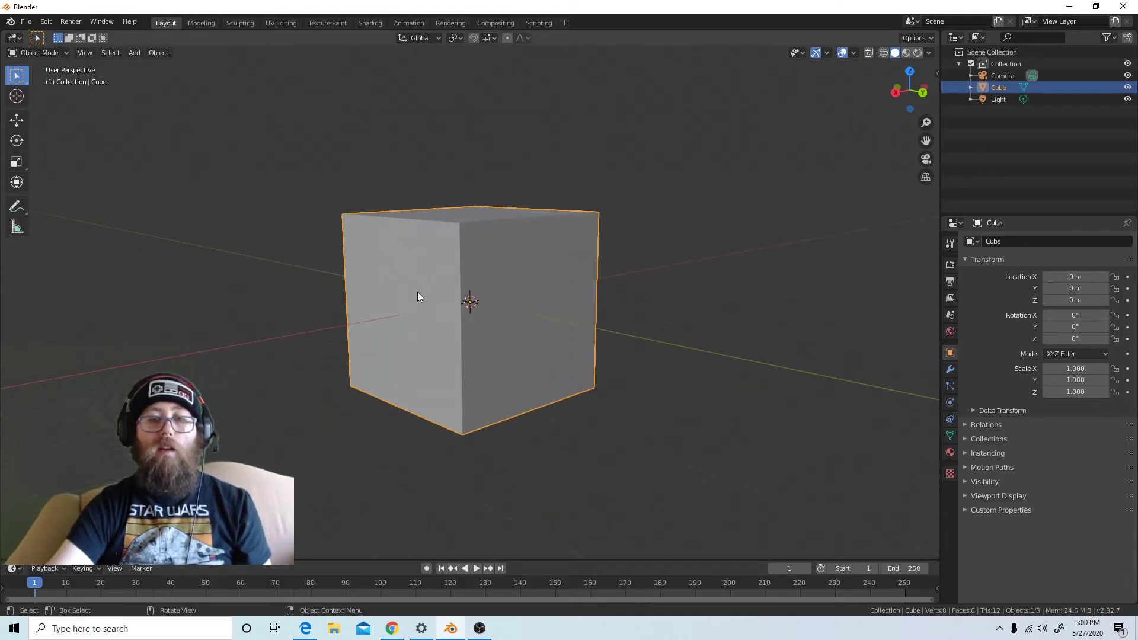
{"action": "middle_click_drag", "start_coordinate": [428, 272], "coordinate": [451, 315]}
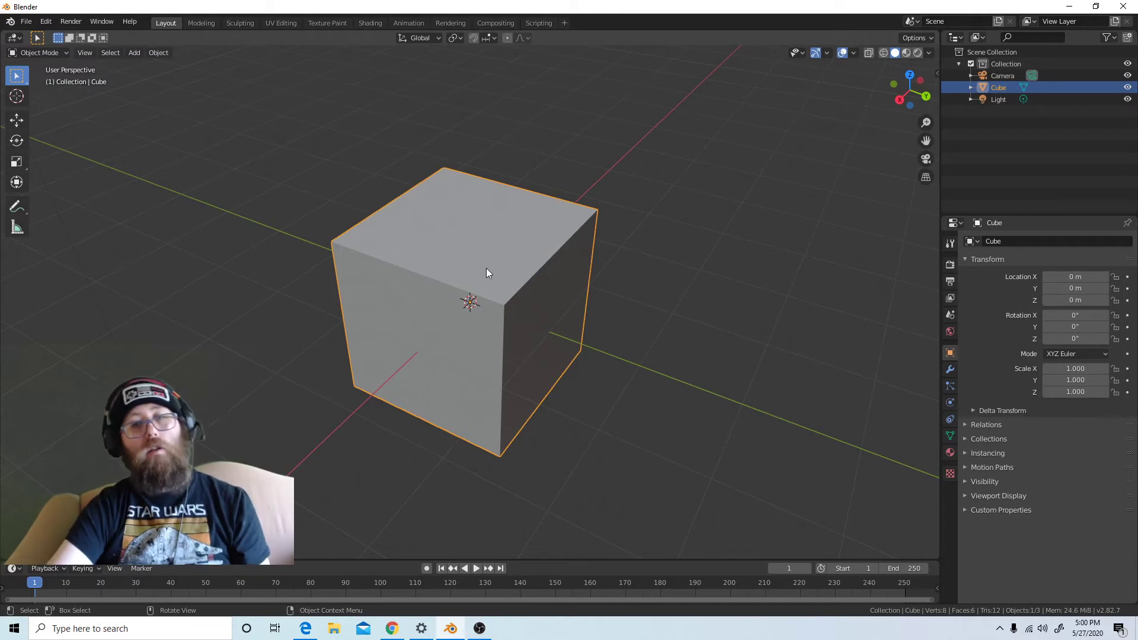
{"action": "middle_click_drag", "start_coordinate": [478, 288], "coordinate": [514, 272]}
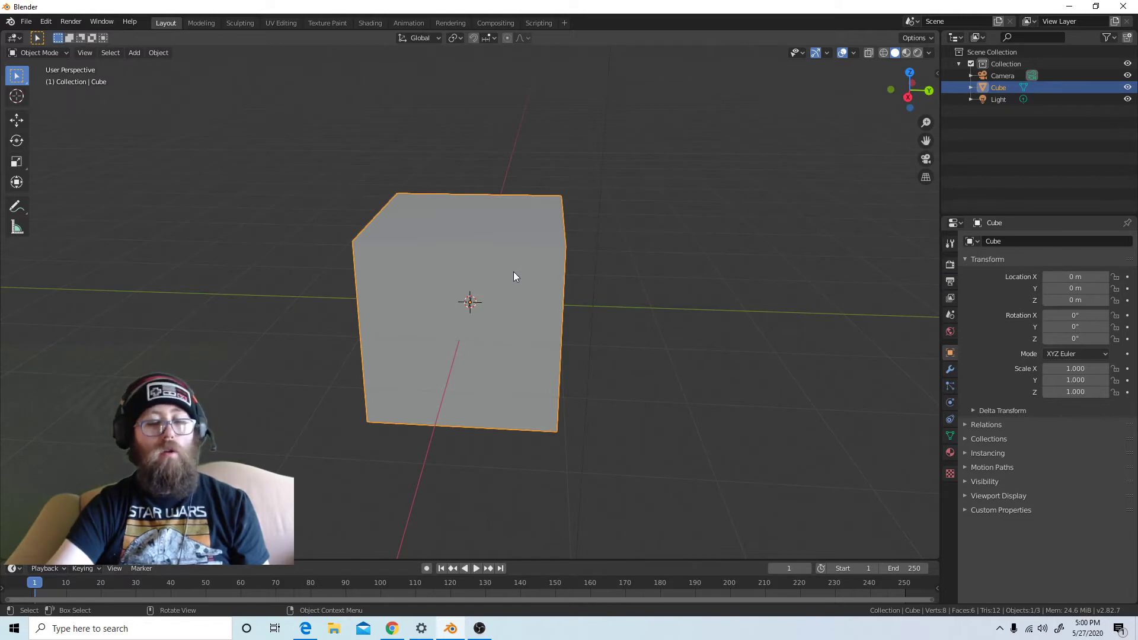
Put the cube in Edit Mode and cycle through vertex, edge and face selection, finishing with face selection active
{"action": "key", "text": "Tab"}
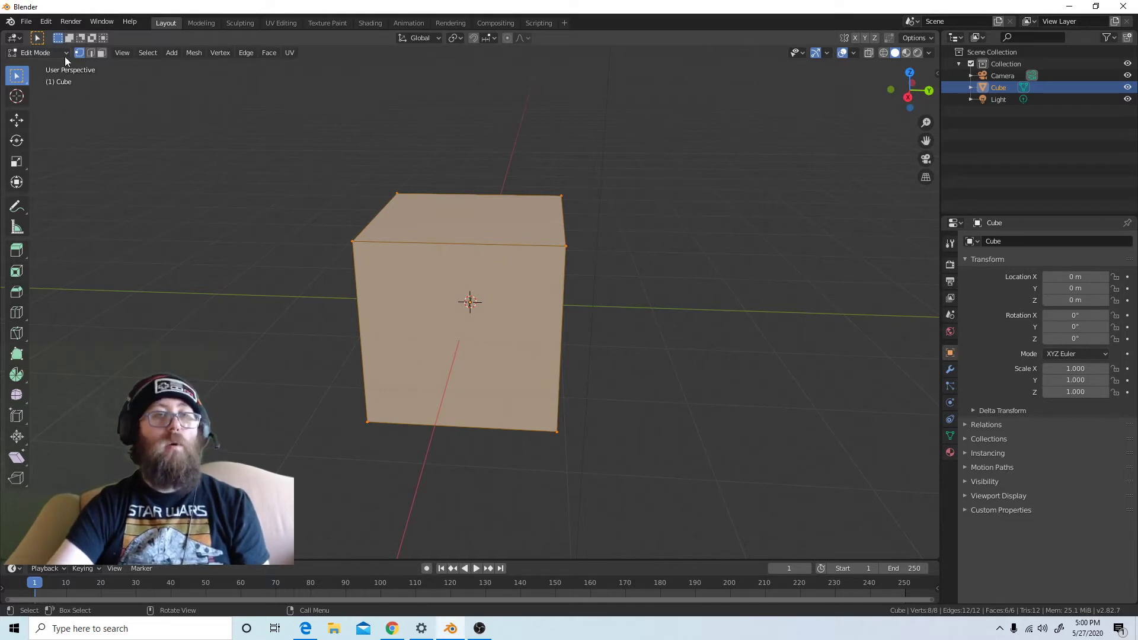
{"action": "left_click", "coordinate": [89, 51]}
{"action": "left_click", "coordinate": [104, 54]}
{"action": "left_click", "coordinate": [80, 53]}
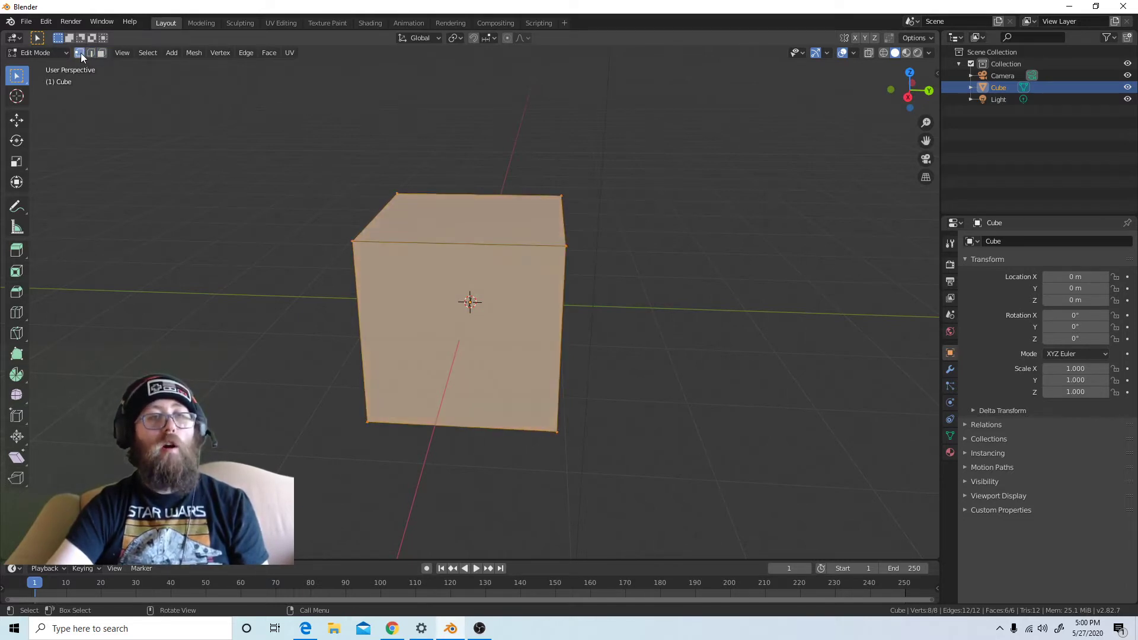
{"action": "left_click", "coordinate": [91, 53]}
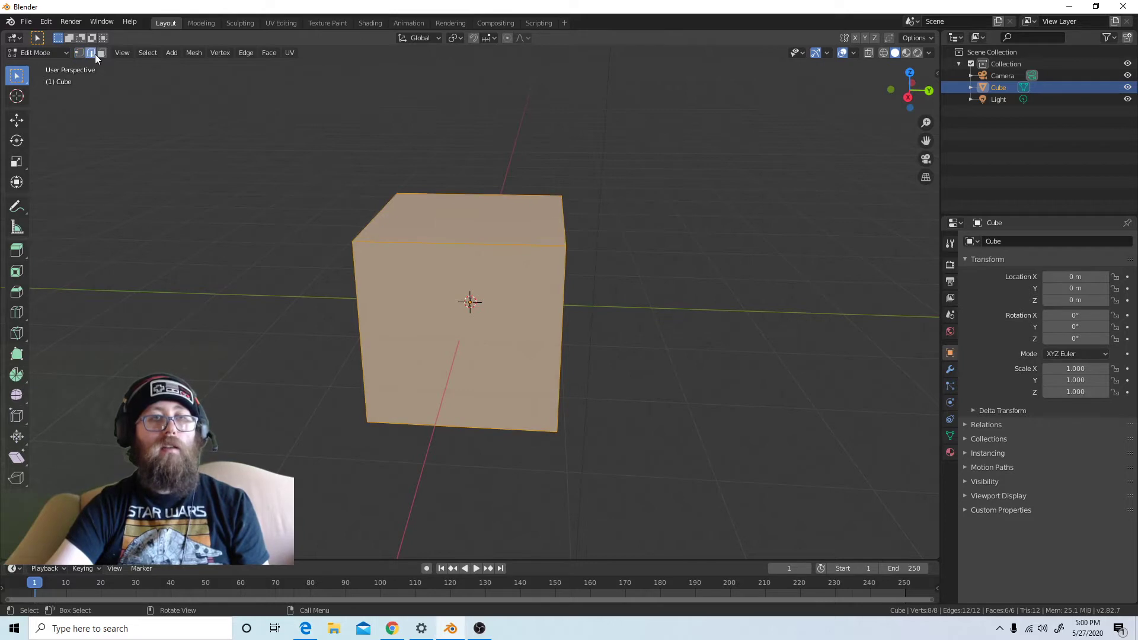
{"action": "left_click", "coordinate": [101, 54]}
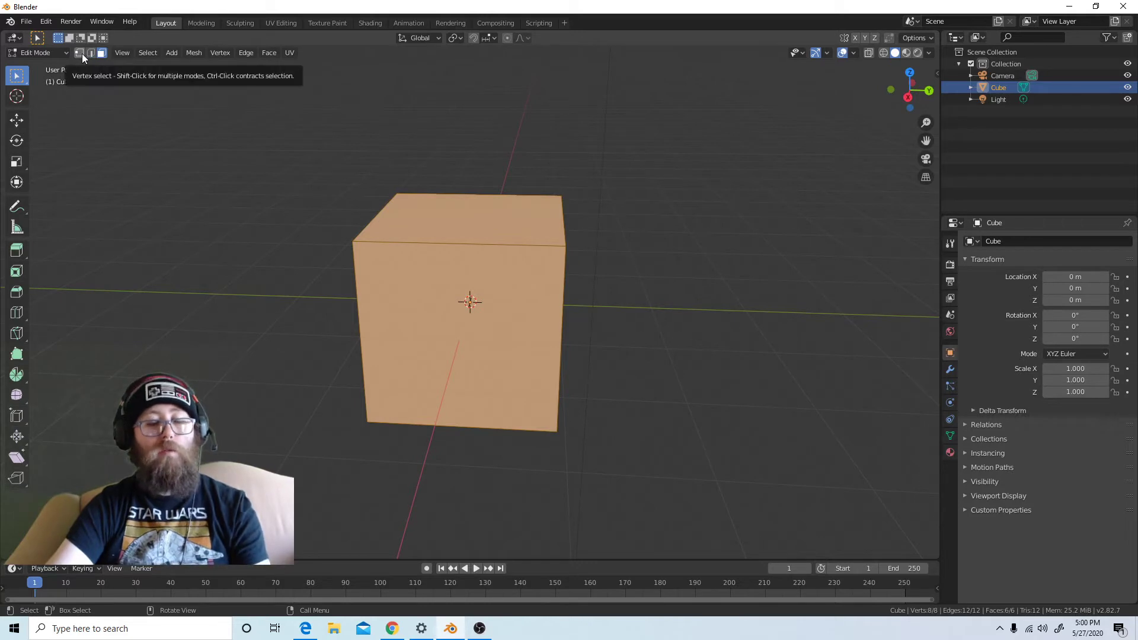
{"action": "left_click", "coordinate": [82, 53]}
{"action": "left_click", "coordinate": [90, 53], "text": "shift"}
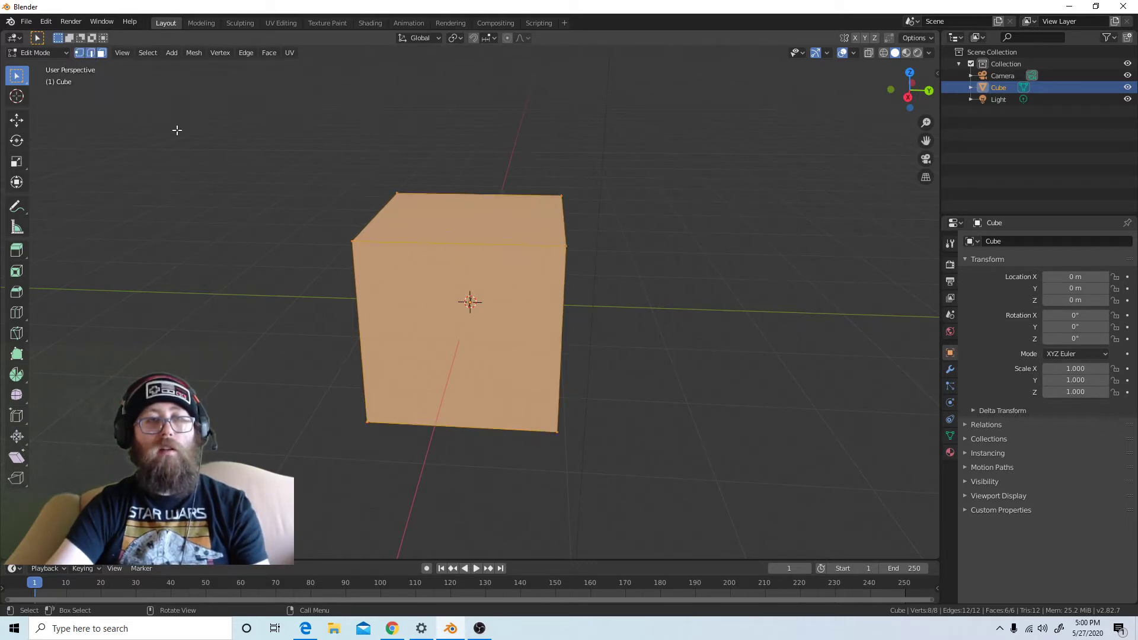
{"action": "left_click", "coordinate": [78, 56]}
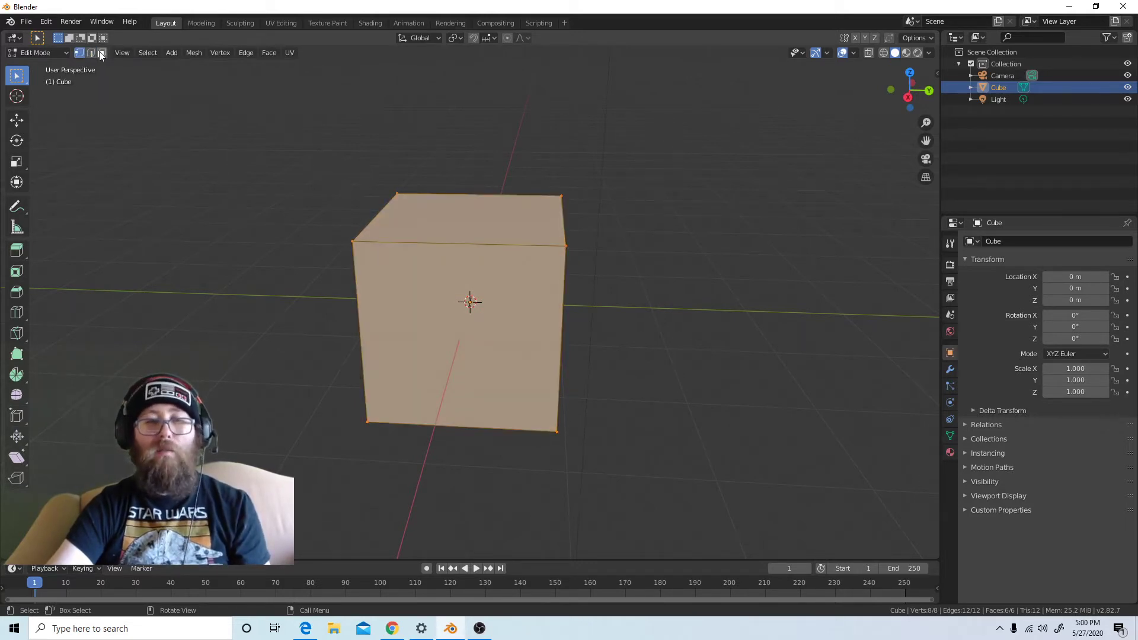
{"action": "left_click", "coordinate": [101, 52]}
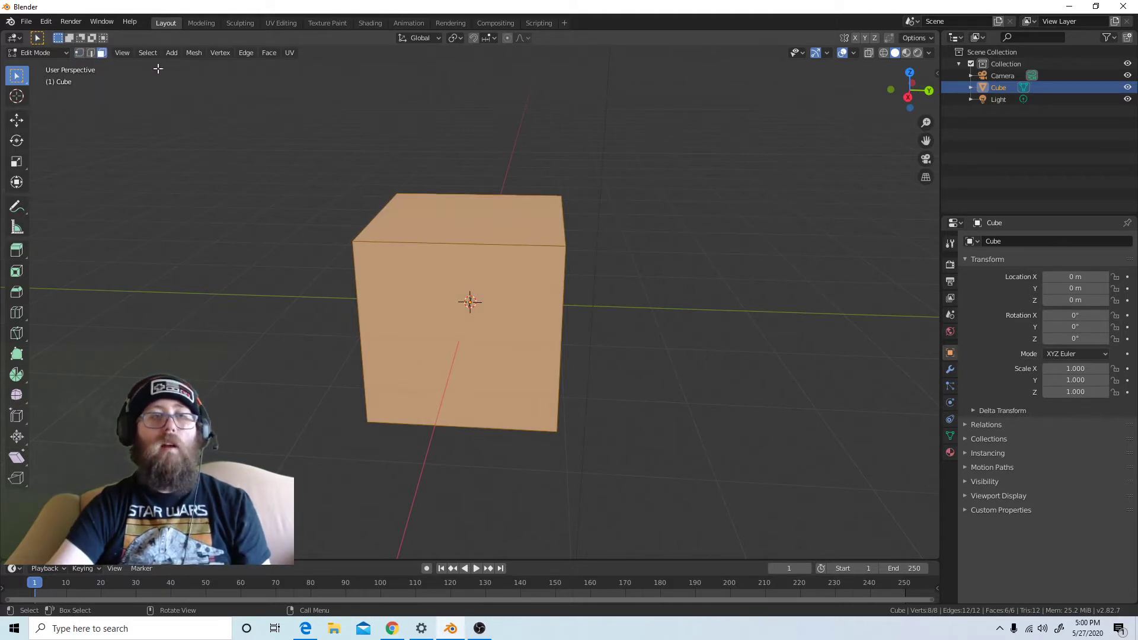
Extrude the cube's top face upward by about 1 m
{"action": "left_click", "coordinate": [514, 214]}
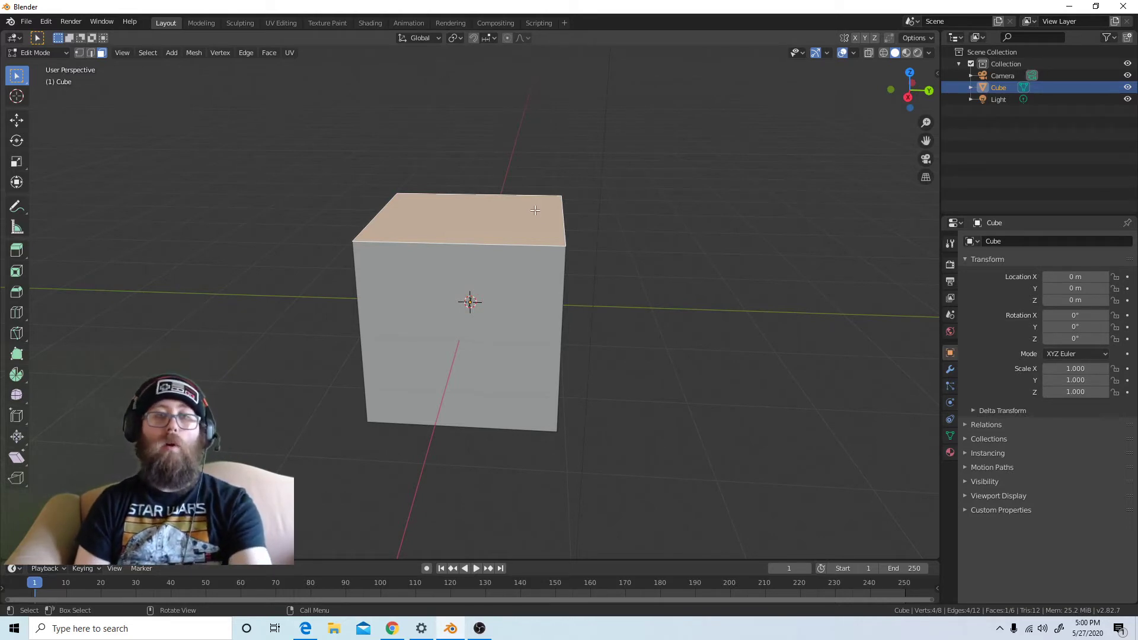
{"action": "key", "text": "e"}
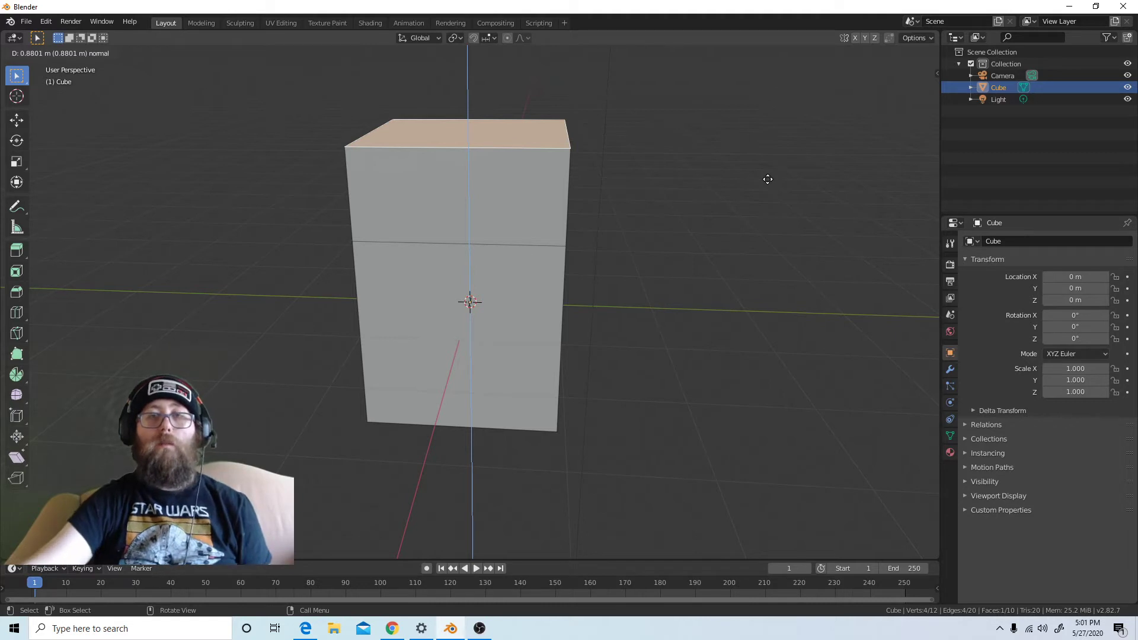
{"action": "left_click", "coordinate": [391, 176]}
Switch to edge selection, select the two opposite top edges and scale them to 0 along Y to form a roof ridge
{"action": "mouse_move", "coordinate": [596, 238]}
{"action": "middle_mouse_down"}
{"action": "mouse_move", "coordinate": [711, 256]}
{"action": "mouse_move", "coordinate": [686, 241]}
{"action": "mouse_move", "coordinate": [576, 238]}
{"action": "middle_mouse_up"}
{"action": "middle_click_drag", "start_coordinate": [491, 268], "coordinate": [504, 272]}
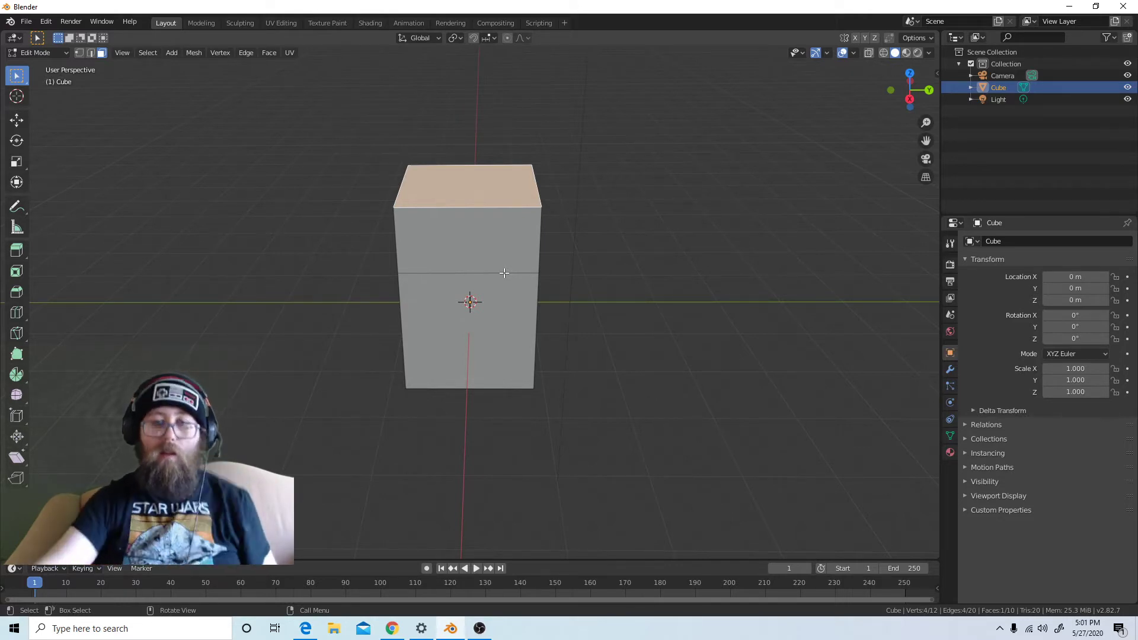
{"action": "middle_click_drag", "start_coordinate": [623, 176], "coordinate": [414, 247]}
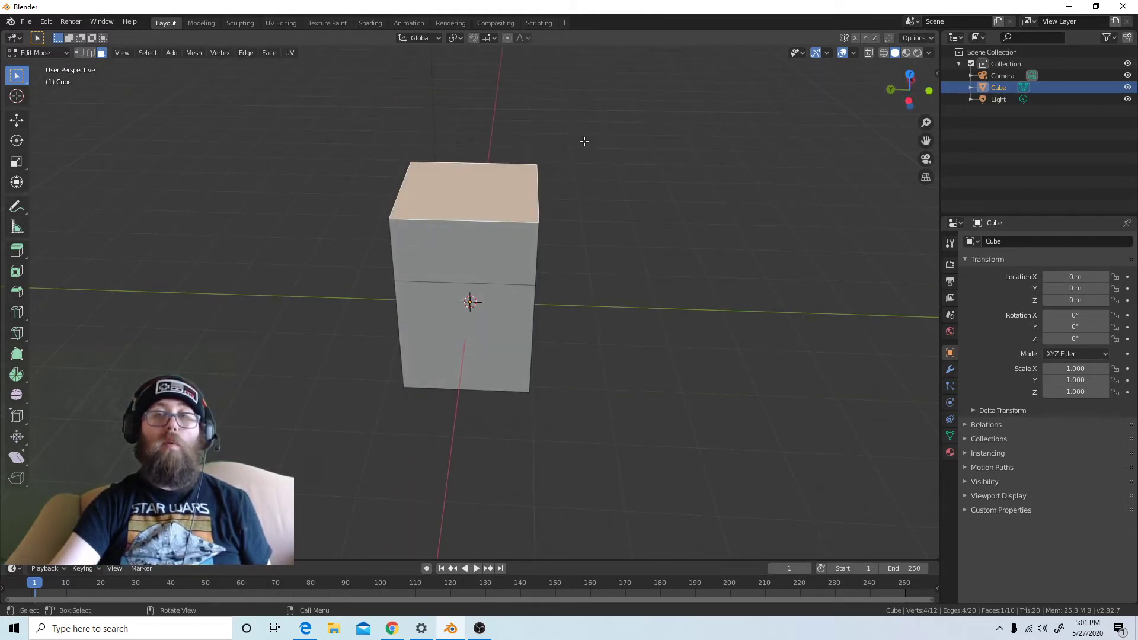
{"action": "mouse_move", "coordinate": [528, 299]}
{"action": "middle_mouse_down"}
{"action": "mouse_move", "coordinate": [548, 299]}
{"action": "mouse_move", "coordinate": [538, 299]}
{"action": "middle_mouse_up"}
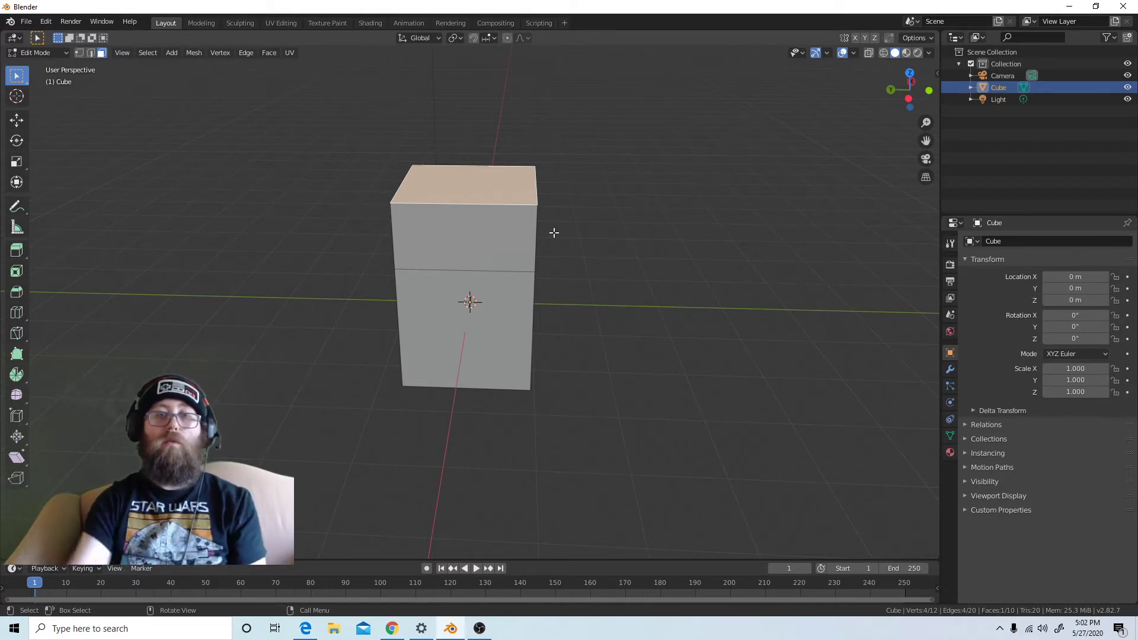
{"action": "left_click", "coordinate": [90, 53]}
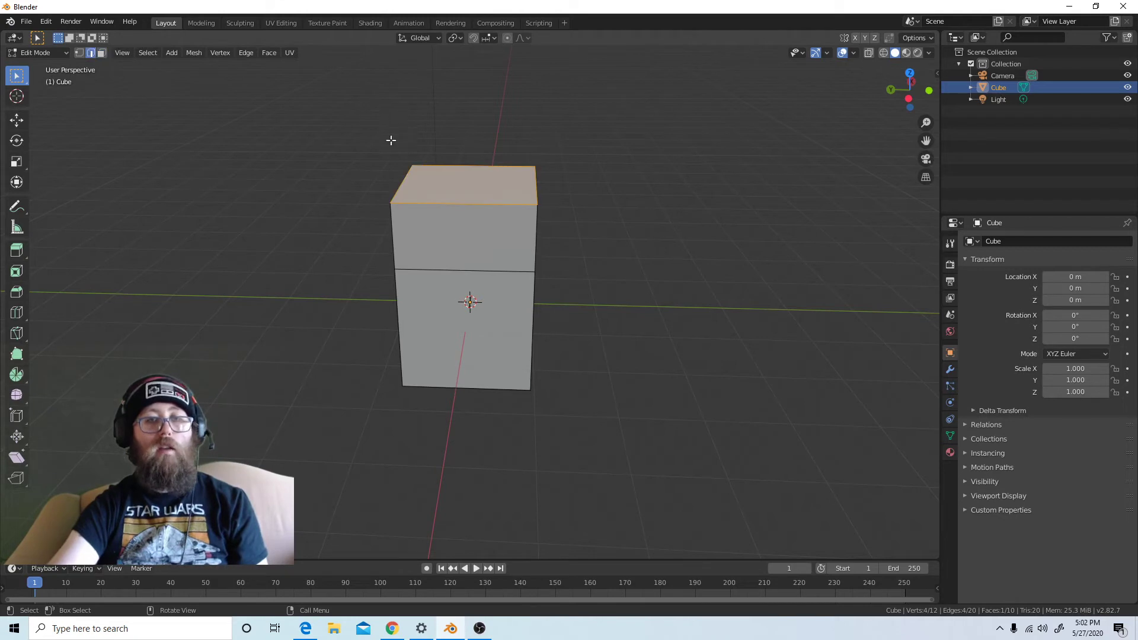
{"action": "left_click", "coordinate": [413, 182]}
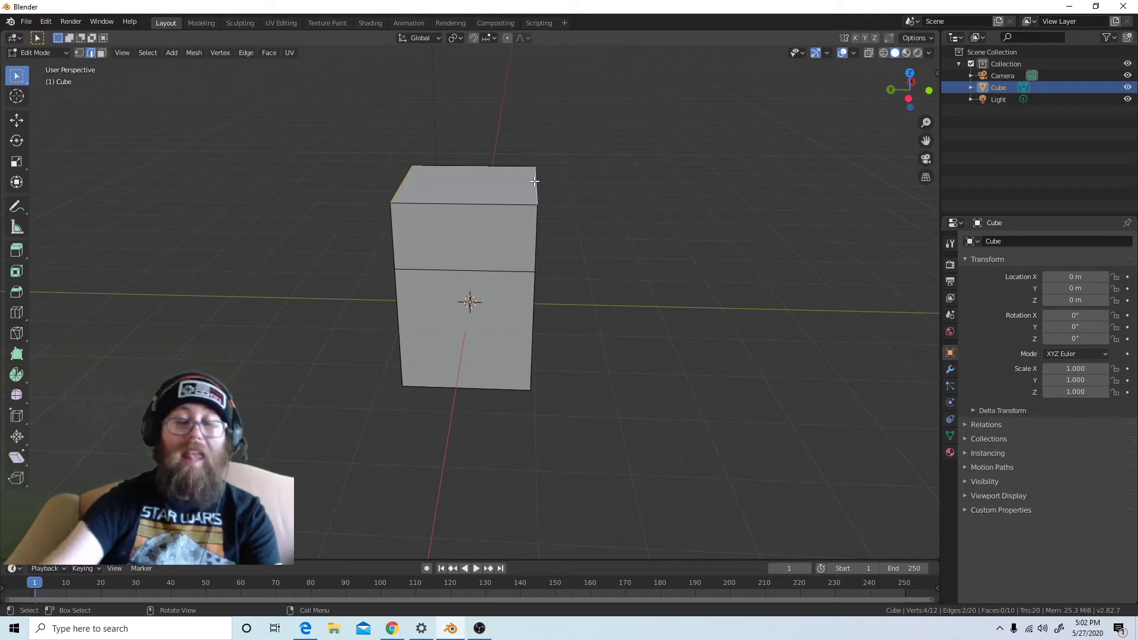
{"action": "key", "text": "s"}
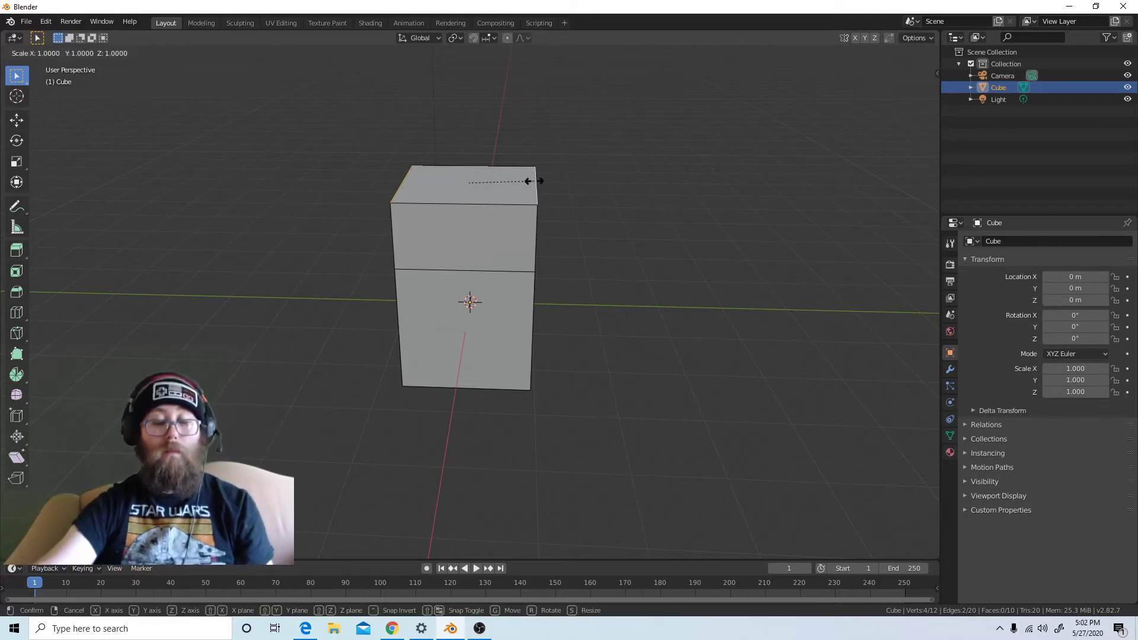
{"action": "key", "text": "y"}
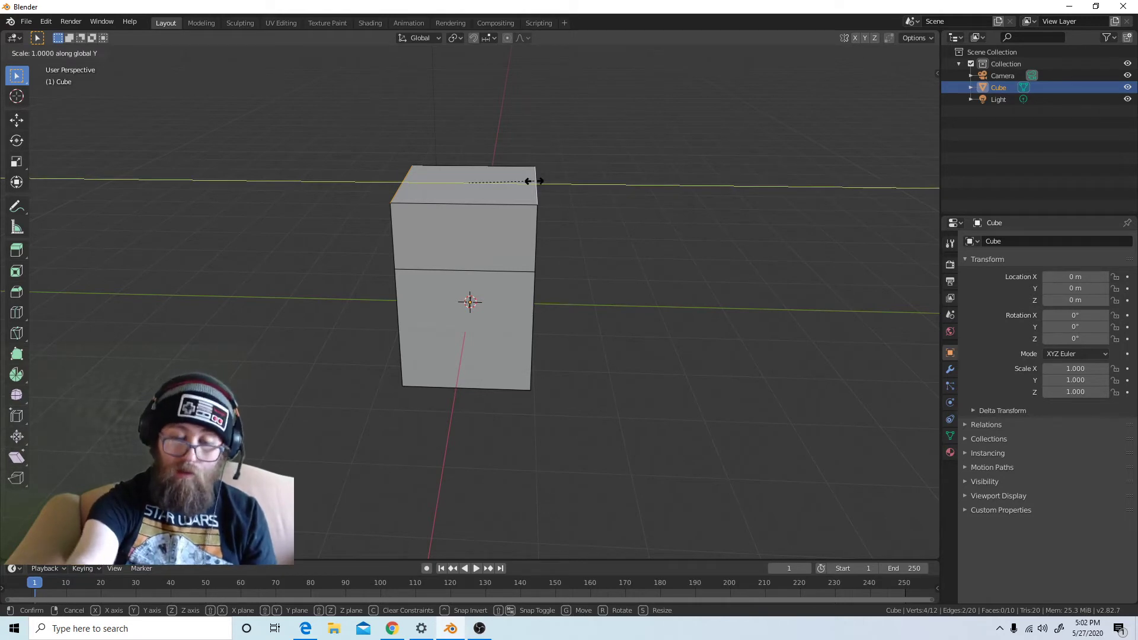
{"action": "key", "text": "0"}
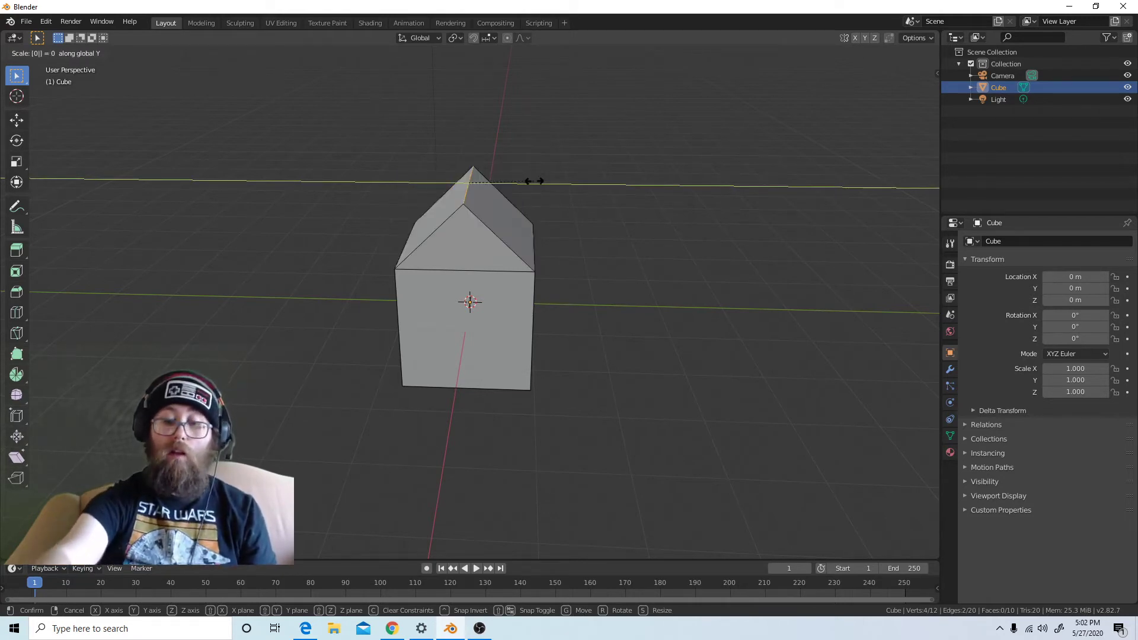
{"action": "key", "text": "Return"}
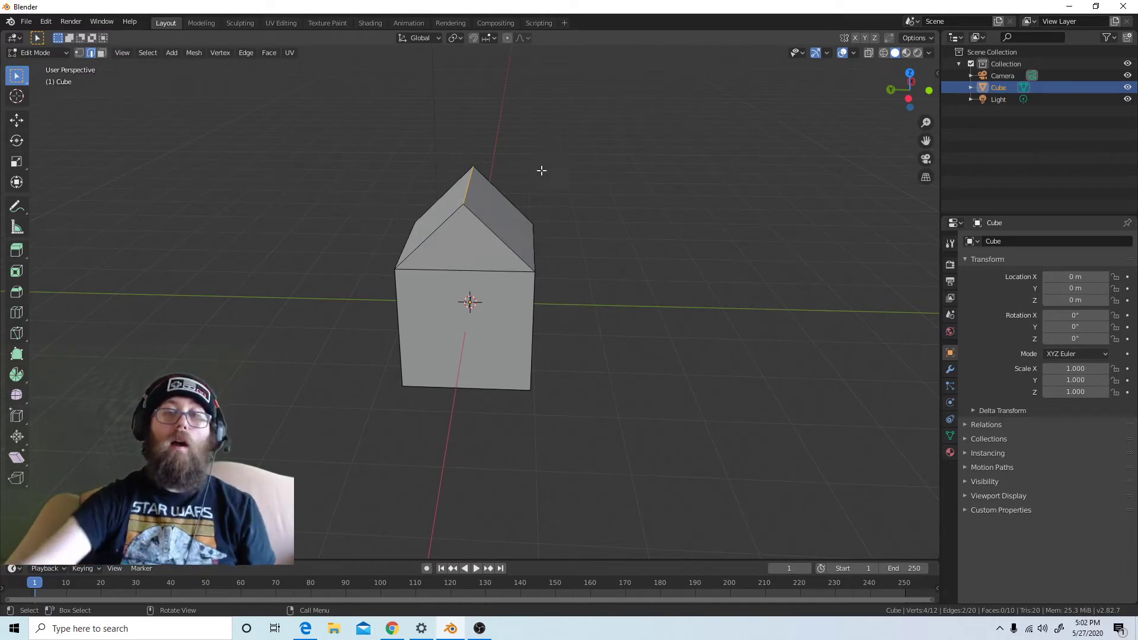
Switch to vertex selection and select the vertex at the house's front roof peak
{"action": "middle_click_drag", "start_coordinate": [528, 244], "coordinate": [500, 325]}
{"action": "left_click", "coordinate": [509, 272]}
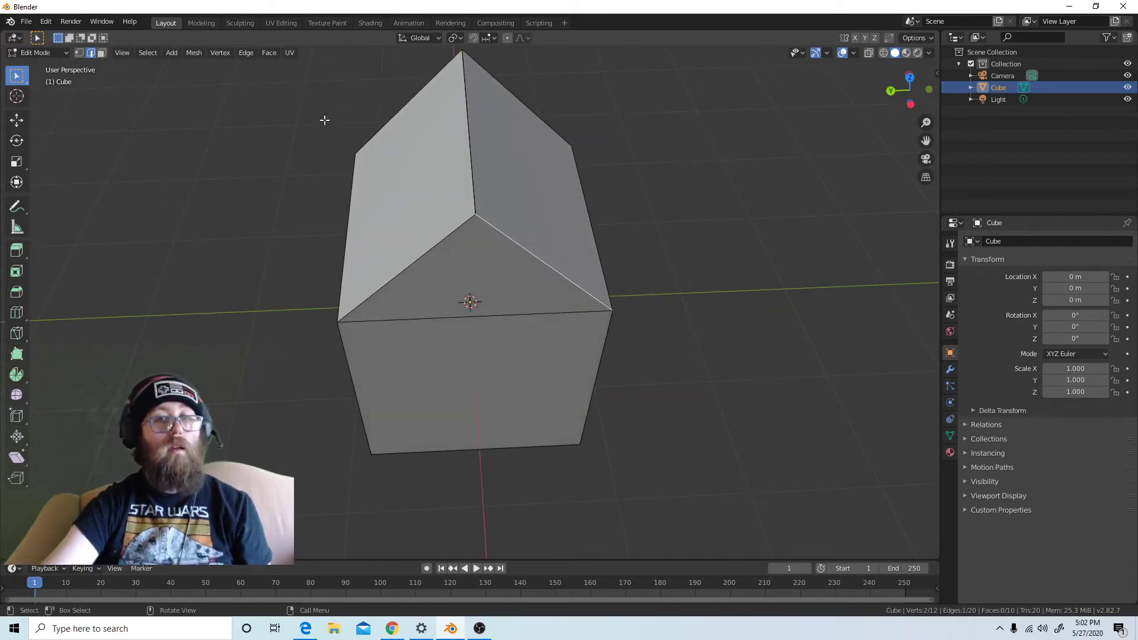
{"action": "left_click", "coordinate": [79, 52]}
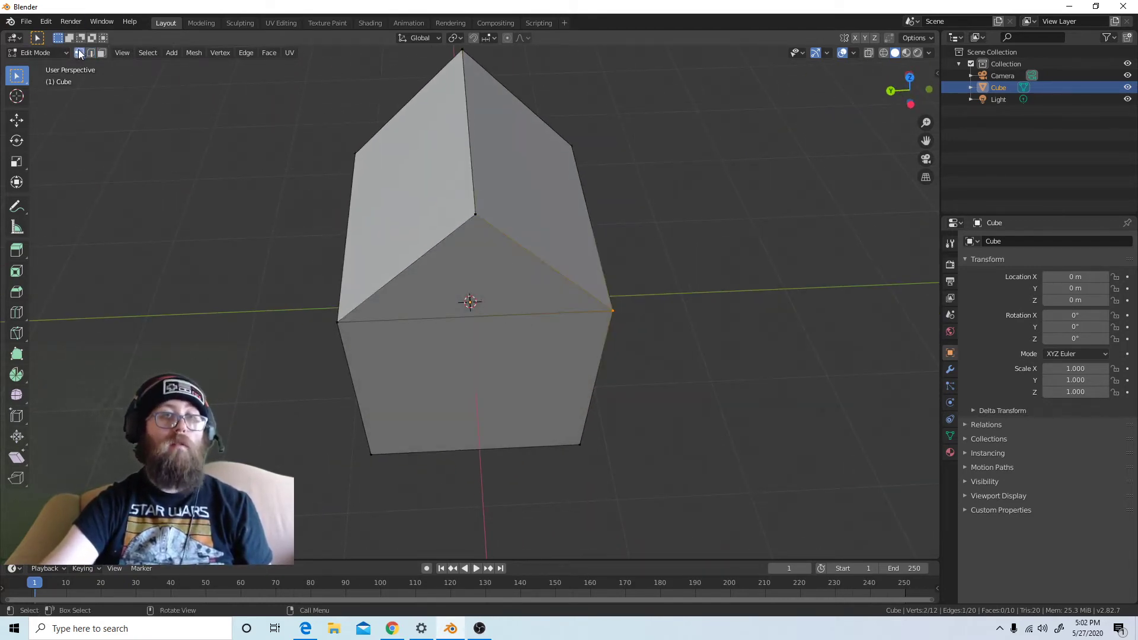
{"action": "left_click", "coordinate": [474, 217]}
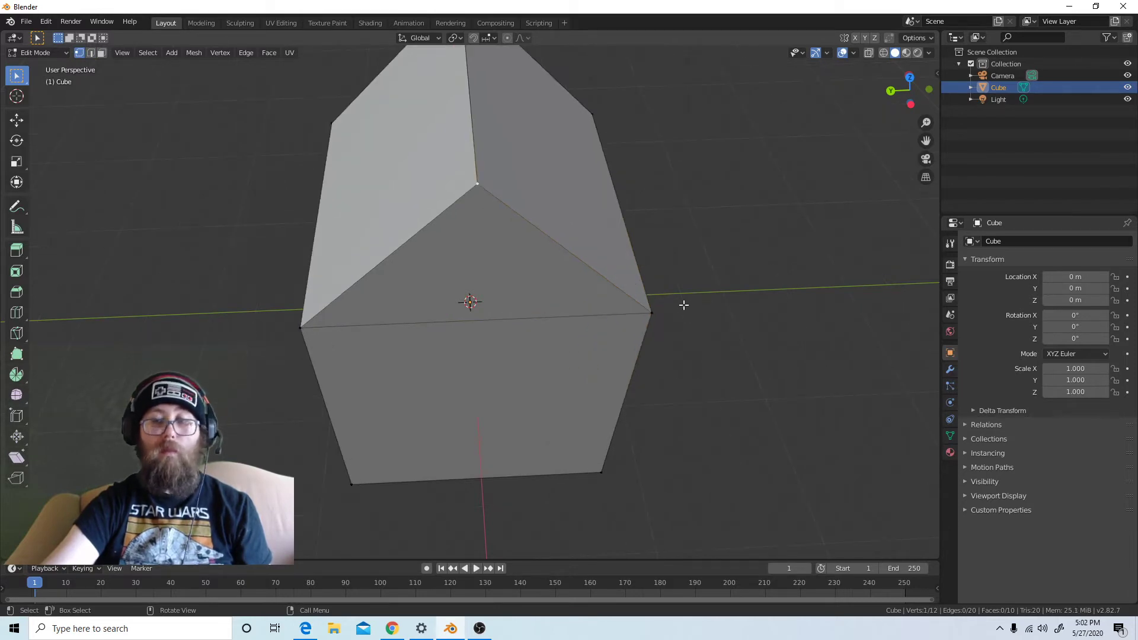
Clear the mesh selection and use circle select to pick the vertices at the front roof peak
{"action": "scroll", "coordinate": [589, 267], "scroll_direction": "down", "scroll_amount": 3}
{"action": "key", "text": "a"}
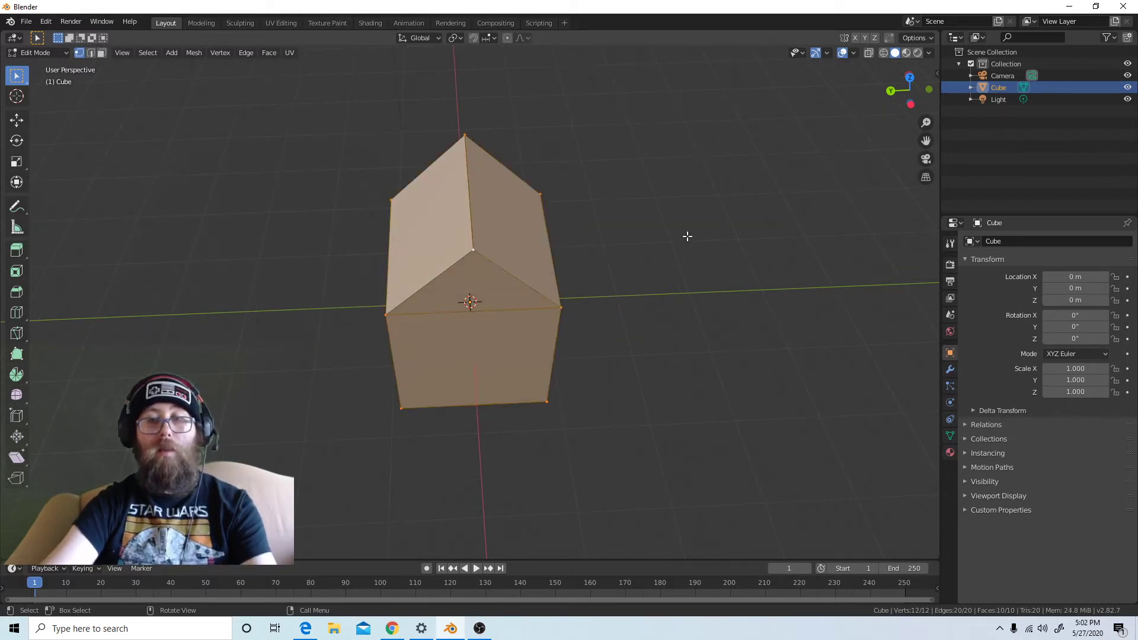
{"action": "key", "text": "alt+a"}
{"action": "key", "text": "c"}
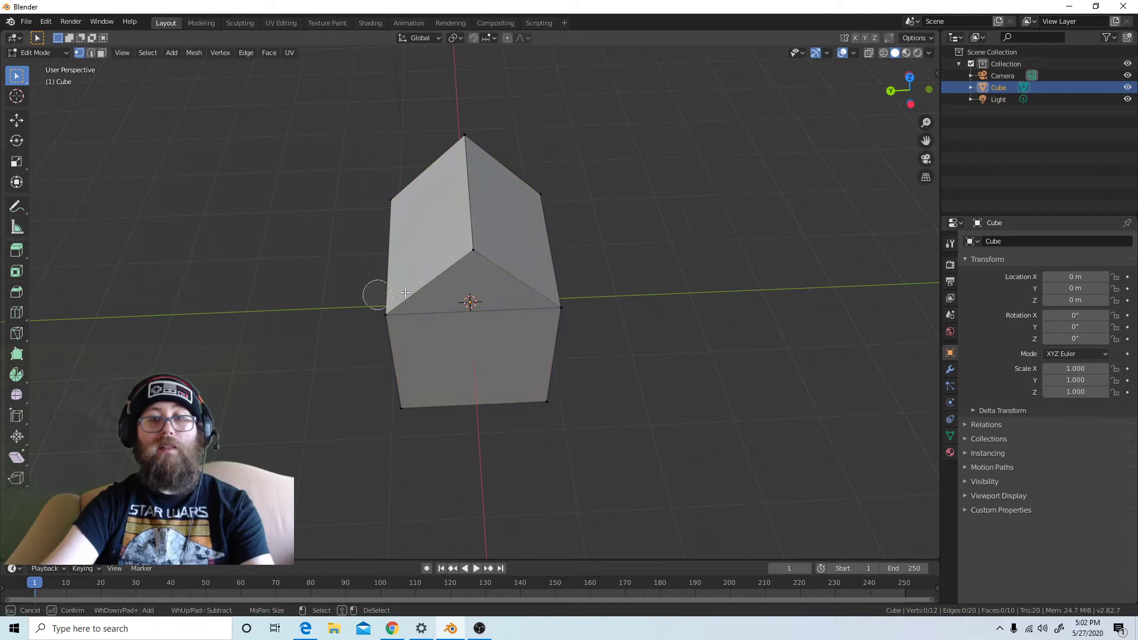
{"action": "left_click", "coordinate": [471, 254]}
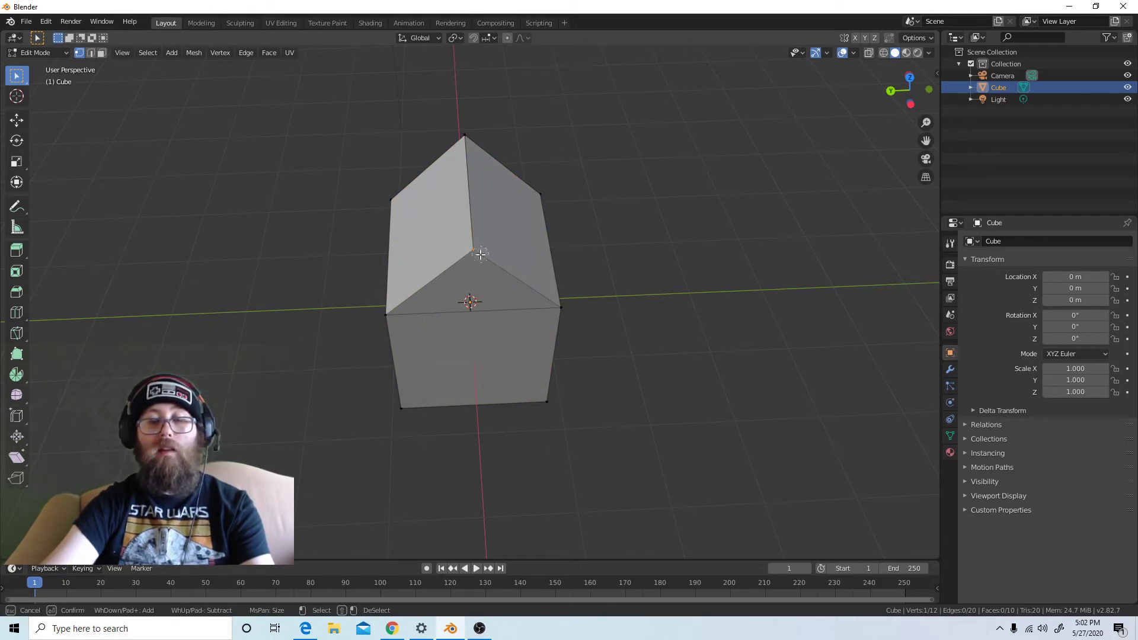
{"action": "right_click", "coordinate": [481, 258]}
{"action": "scroll", "coordinate": [480, 259], "scroll_direction": "up", "scroll_amount": 1}
{"action": "scroll", "coordinate": [480, 259], "scroll_direction": "up", "scroll_amount": 2}
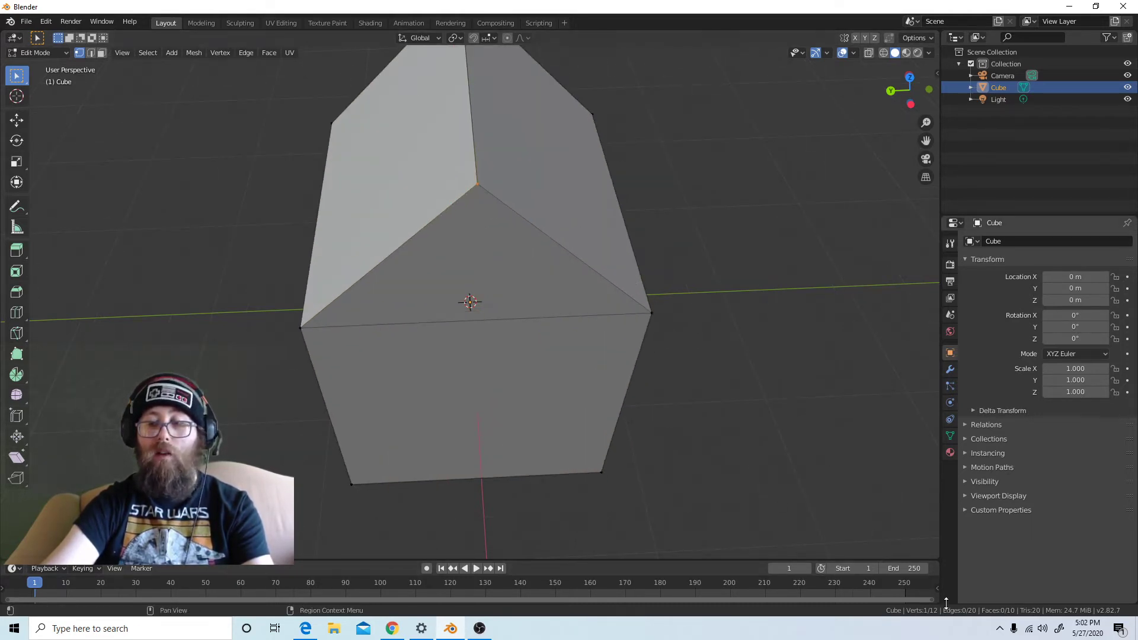
Try circle select again on the overlapping vertices at the front roof peak from different view angles
{"action": "key", "text": "c"}
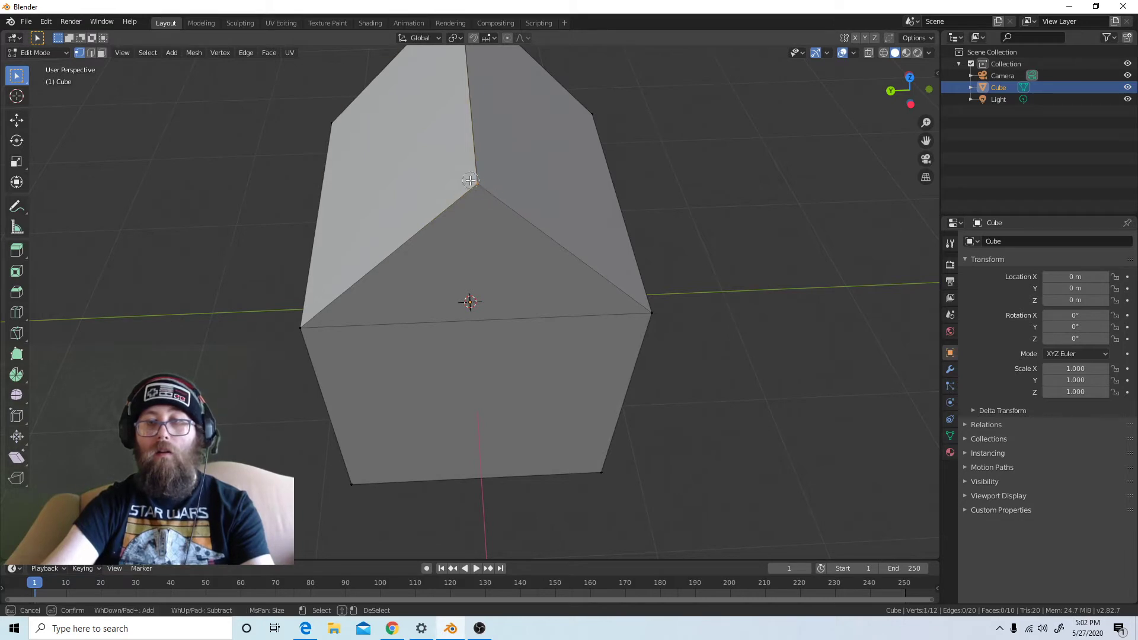
{"action": "right_click", "coordinate": [711, 218]}
{"action": "middle_click_drag", "start_coordinate": [616, 237], "coordinate": [595, 267]}
{"action": "key", "text": "c"}
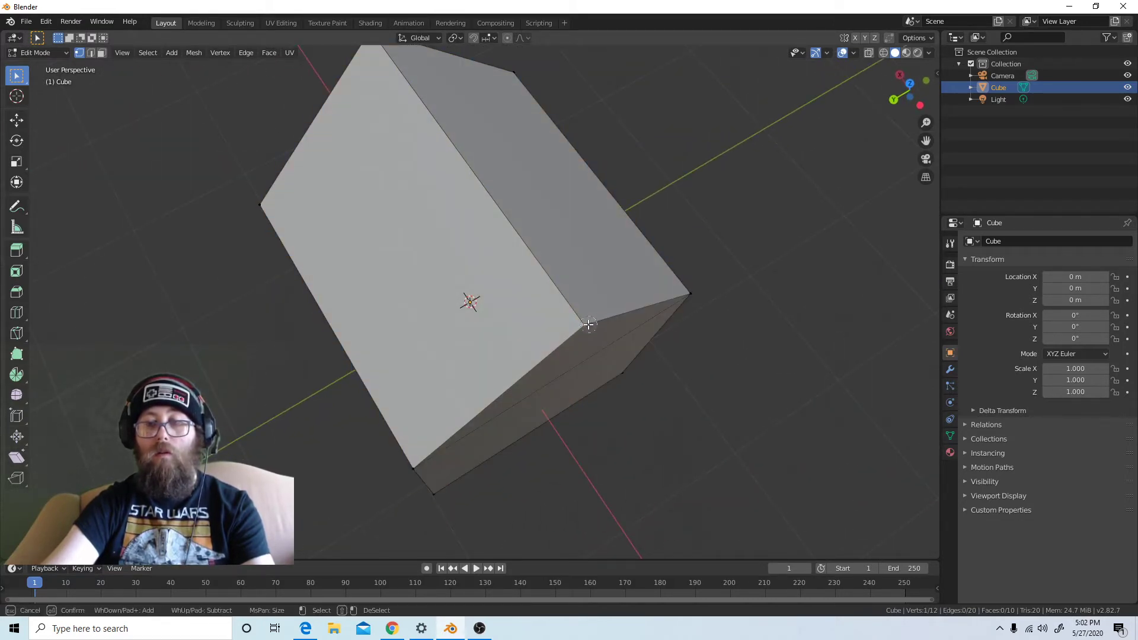
{"action": "right_click", "coordinate": [593, 318]}
{"action": "middle_click_drag", "start_coordinate": [612, 324], "coordinate": [540, 290]}
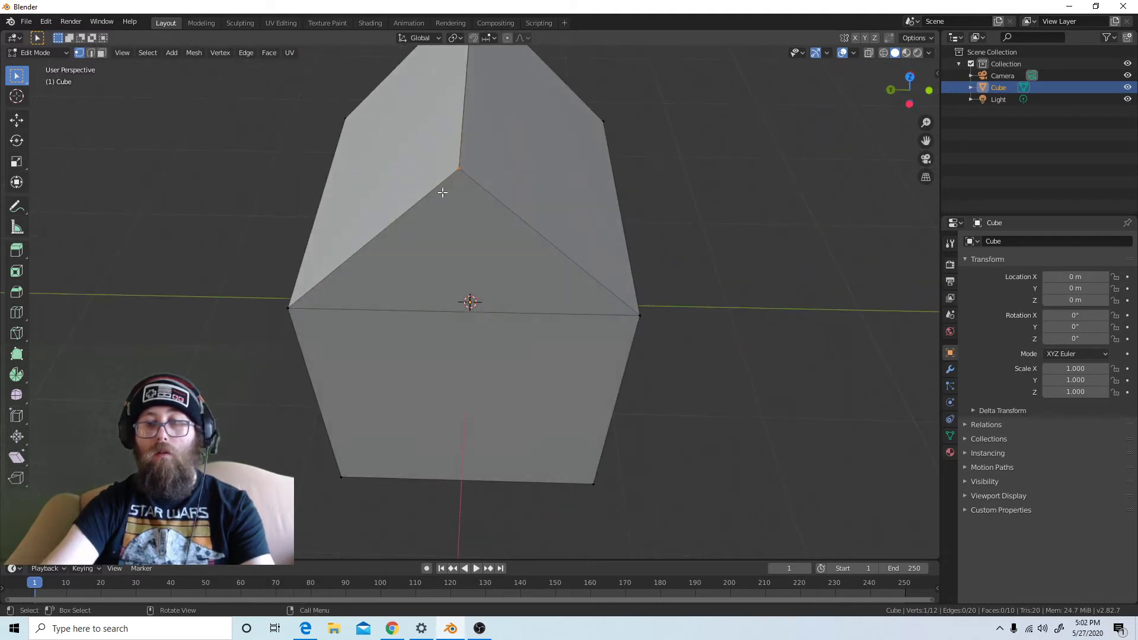
Move the front peak vertex aside to expose its overlapping duplicate, and cancel the move
{"action": "key", "text": "g"}
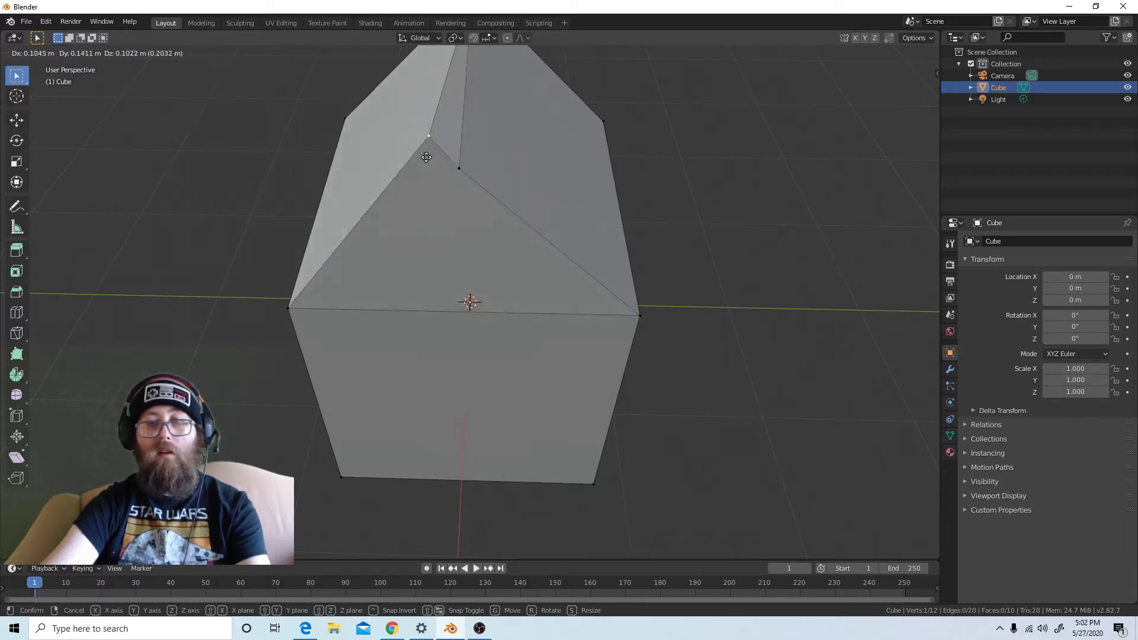
{"action": "right_click", "coordinate": [553, 200]}
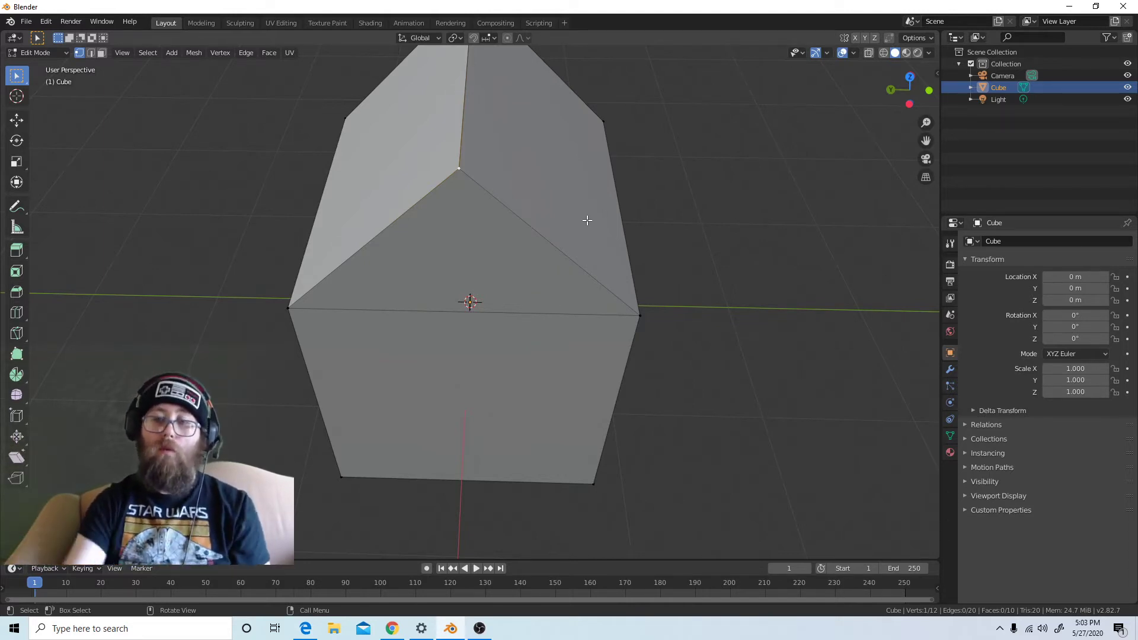
{"action": "scroll", "coordinate": [539, 241], "scroll_direction": "down", "scroll_amount": 5}
{"action": "scroll", "coordinate": [540, 241], "scroll_direction": "up", "scroll_amount": 4}
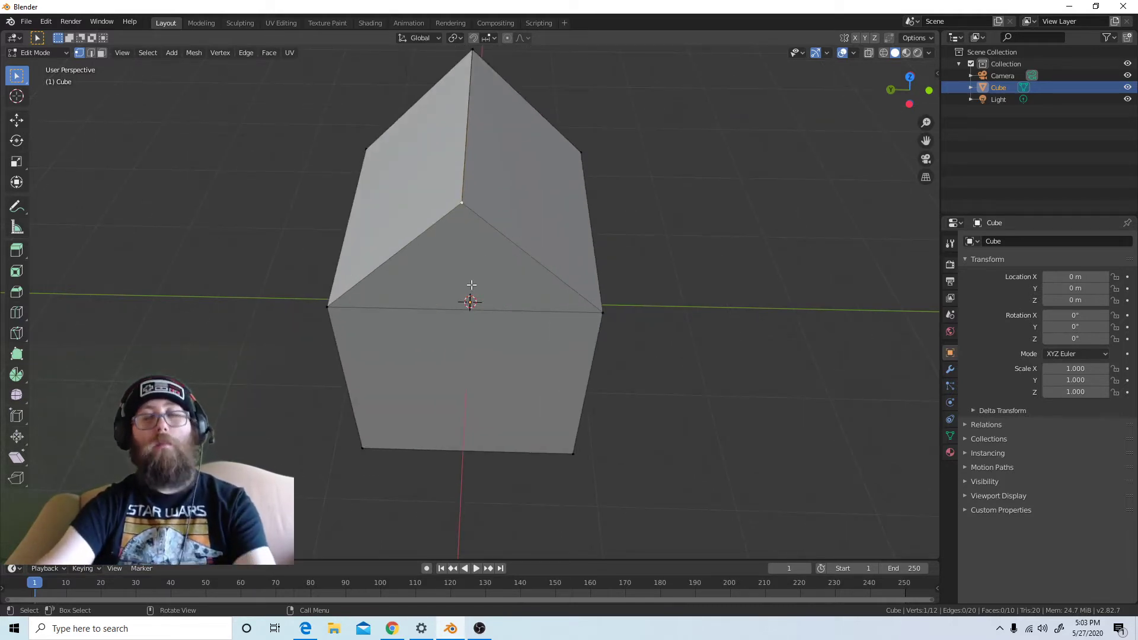
Deselect everything and circle-select the front roof peak with X-ray still off
{"action": "key", "text": "a"}
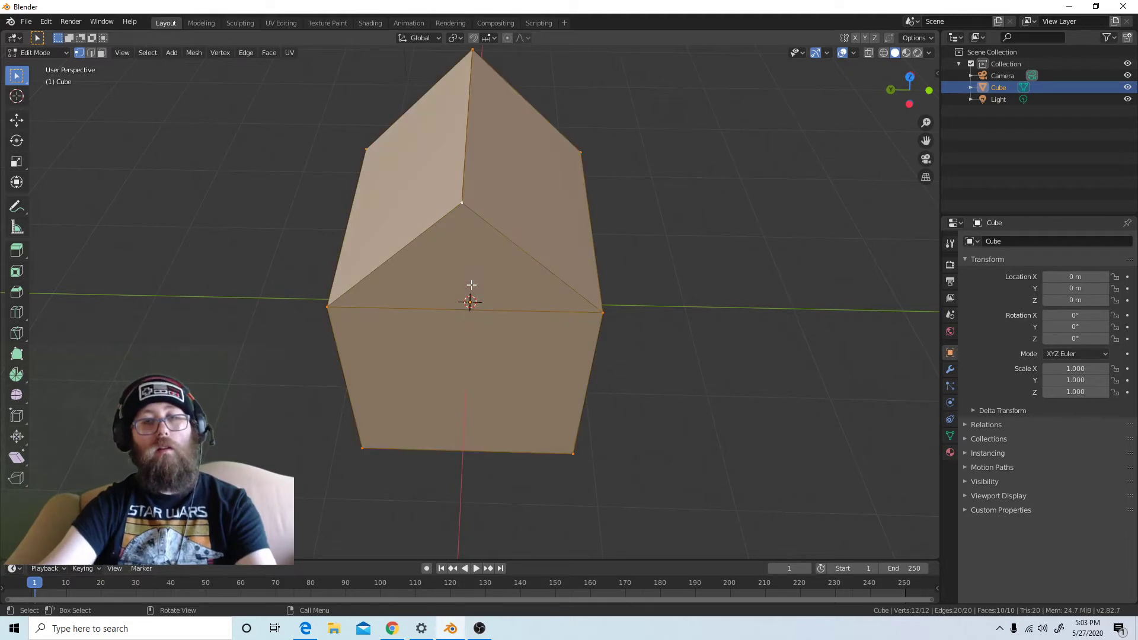
{"action": "key", "text": "alt+a"}
{"action": "key", "text": "c"}
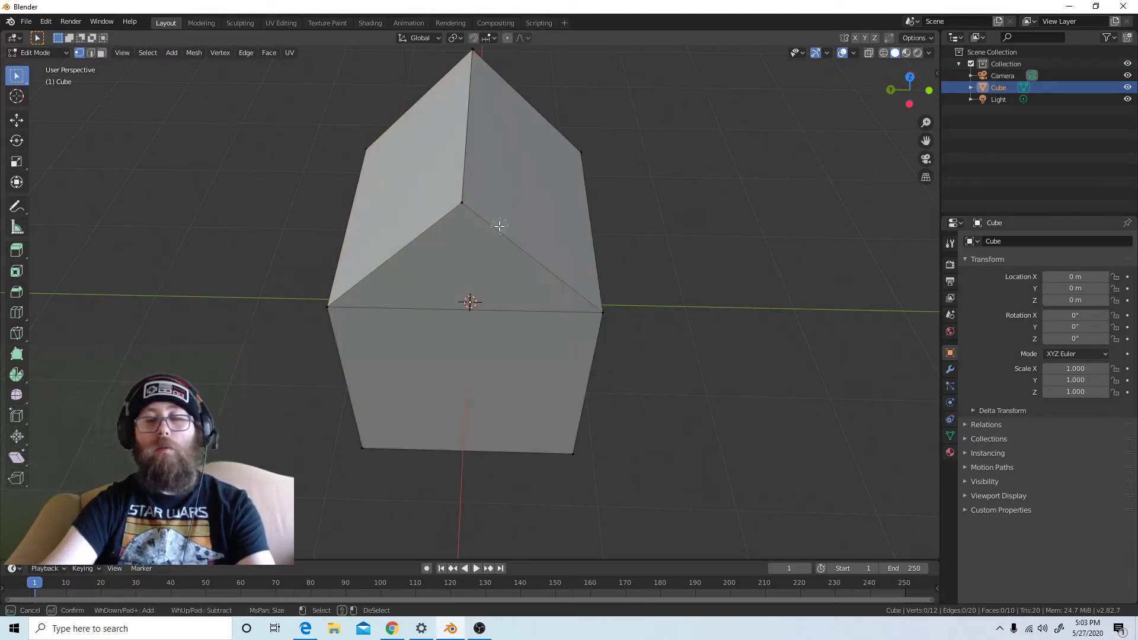
{"action": "left_click", "coordinate": [462, 203]}
{"action": "key", "text": "Escape"}
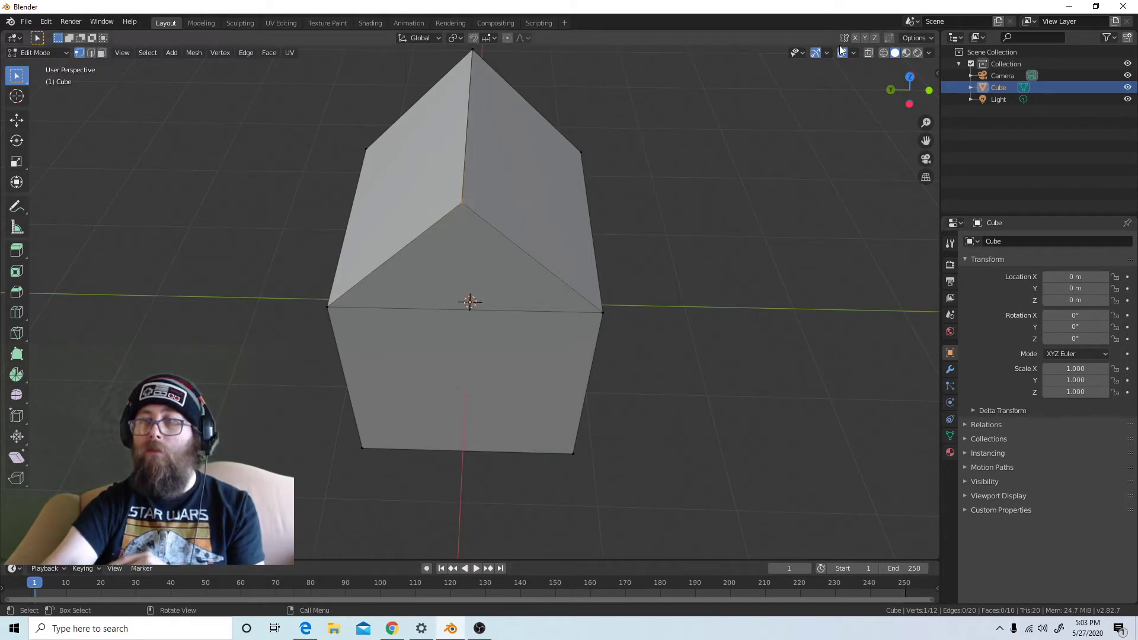
Turn on X-ray, circle-select both overlapping vertices at the front roof peak and merge them at center
{"action": "left_click", "coordinate": [868, 54]}
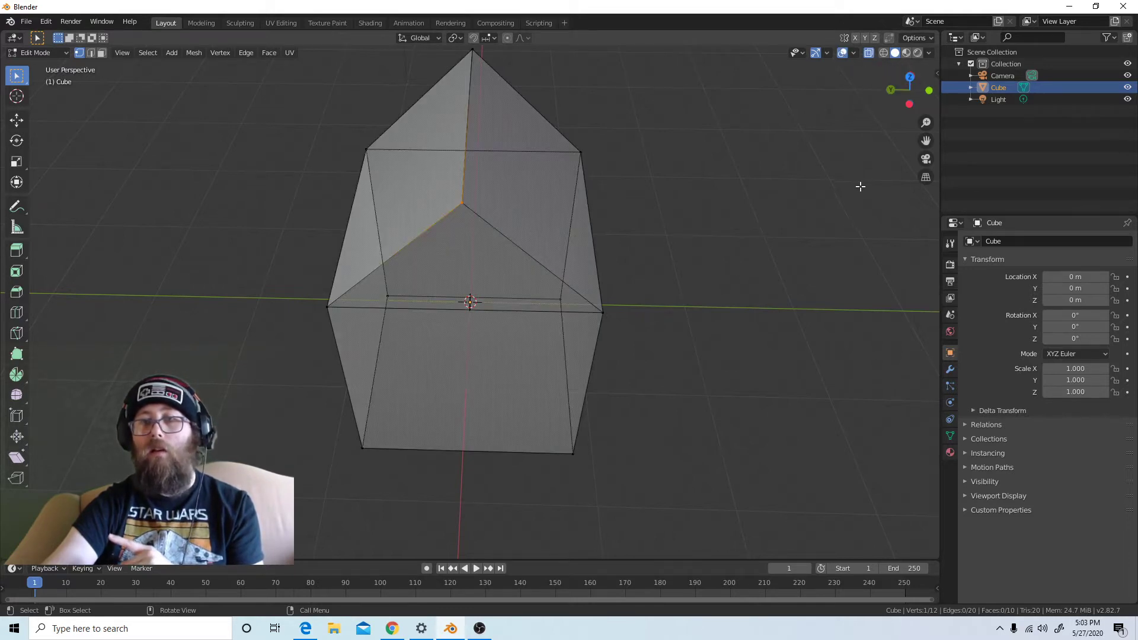
{"action": "left_click", "coordinate": [824, 212]}
{"action": "key", "text": "c"}
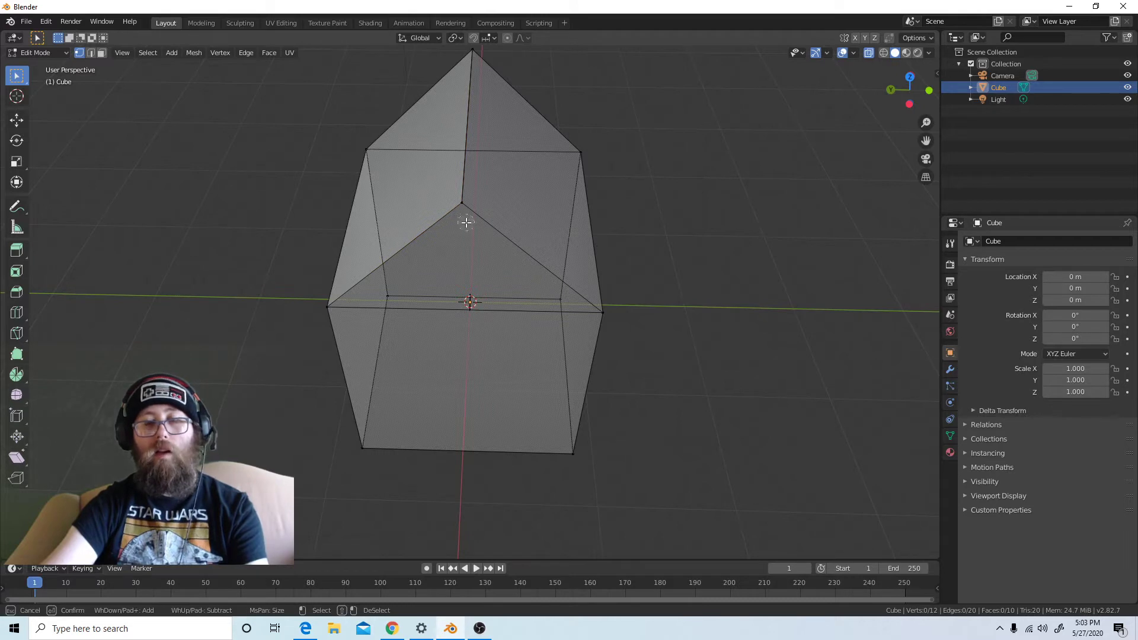
{"action": "left_click", "coordinate": [462, 204]}
{"action": "key", "text": "Escape"}
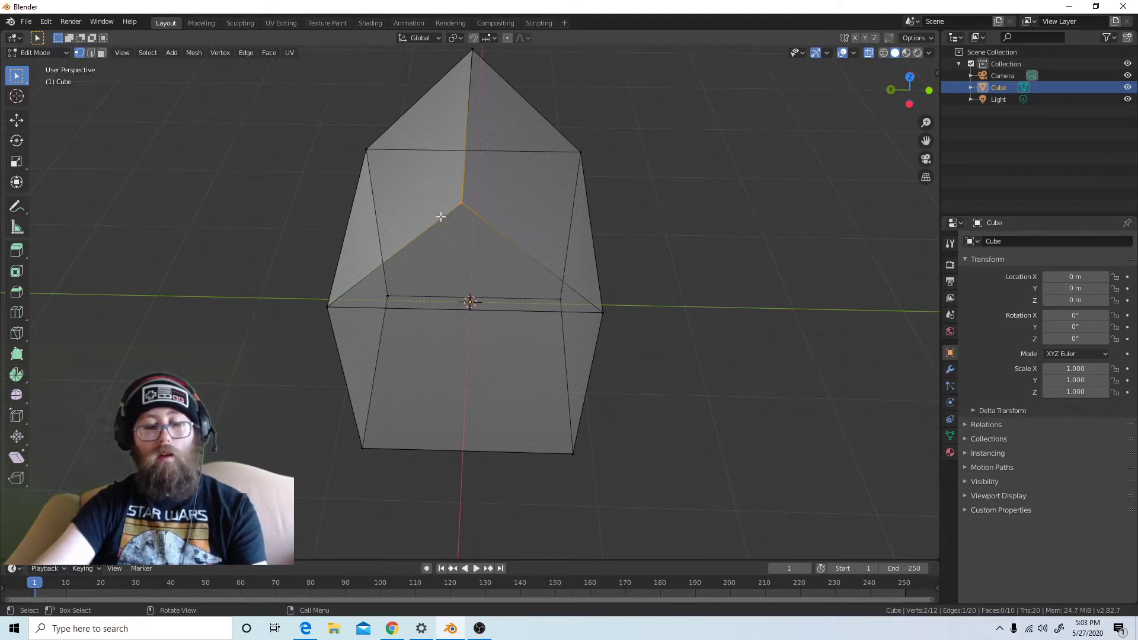
{"action": "key", "text": "m"}
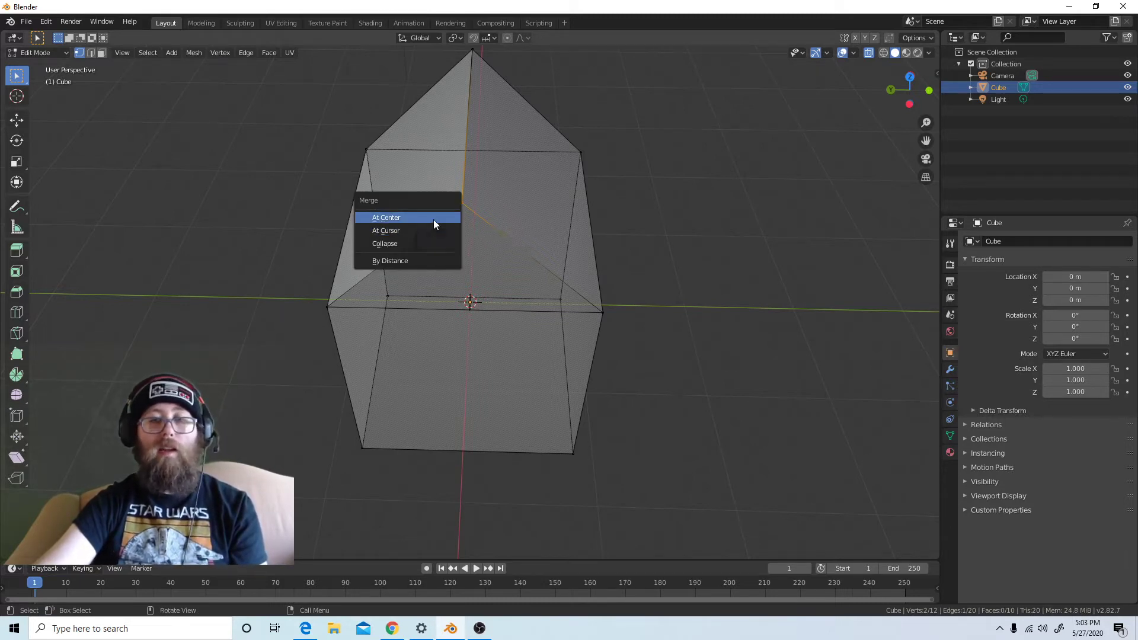
{"action": "left_click", "coordinate": [433, 218]}
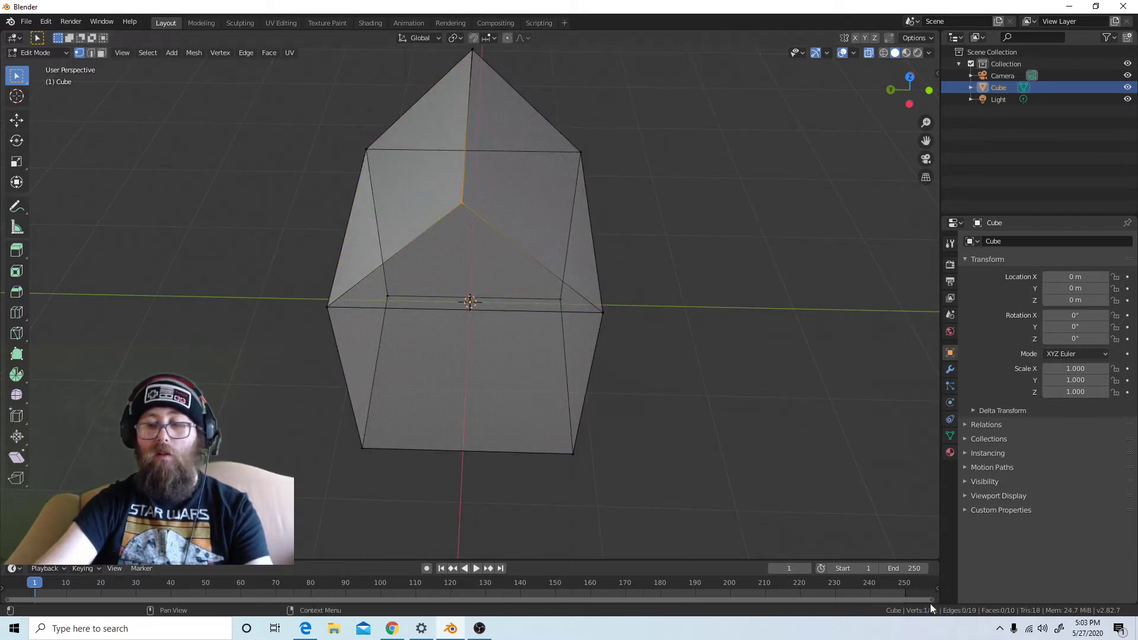
Clear the selection, select both overlapping vertices at the rear roof peak and merge them at center
{"action": "key", "text": "a"}
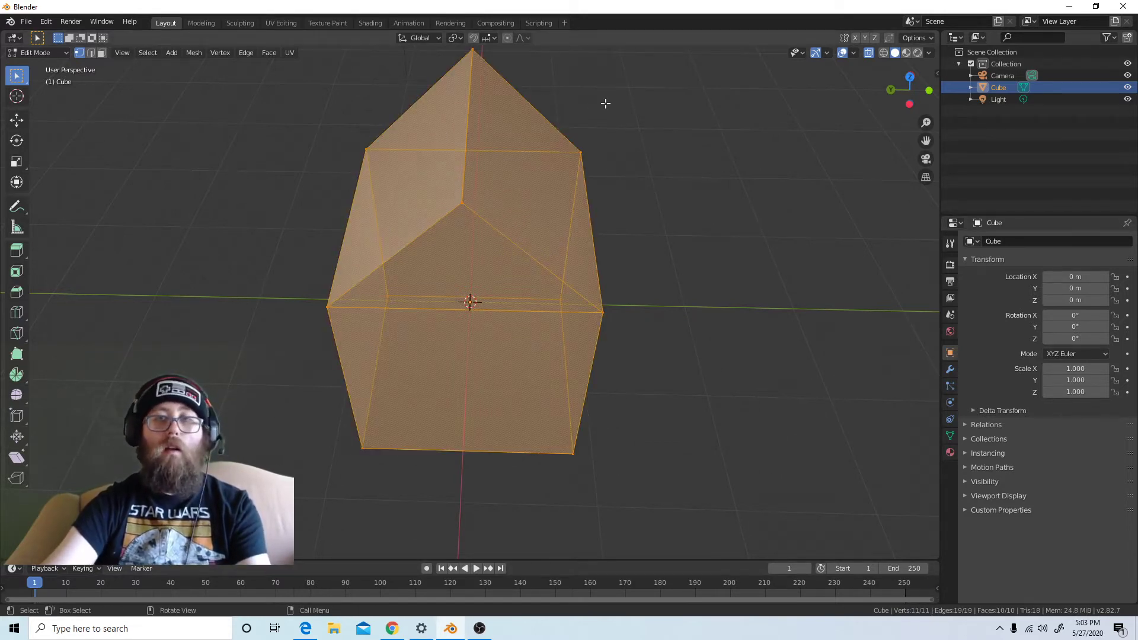
{"action": "middle_click_drag", "start_coordinate": [604, 102], "coordinate": [599, 162], "text": "shift"}
{"action": "key", "text": "alt+a"}
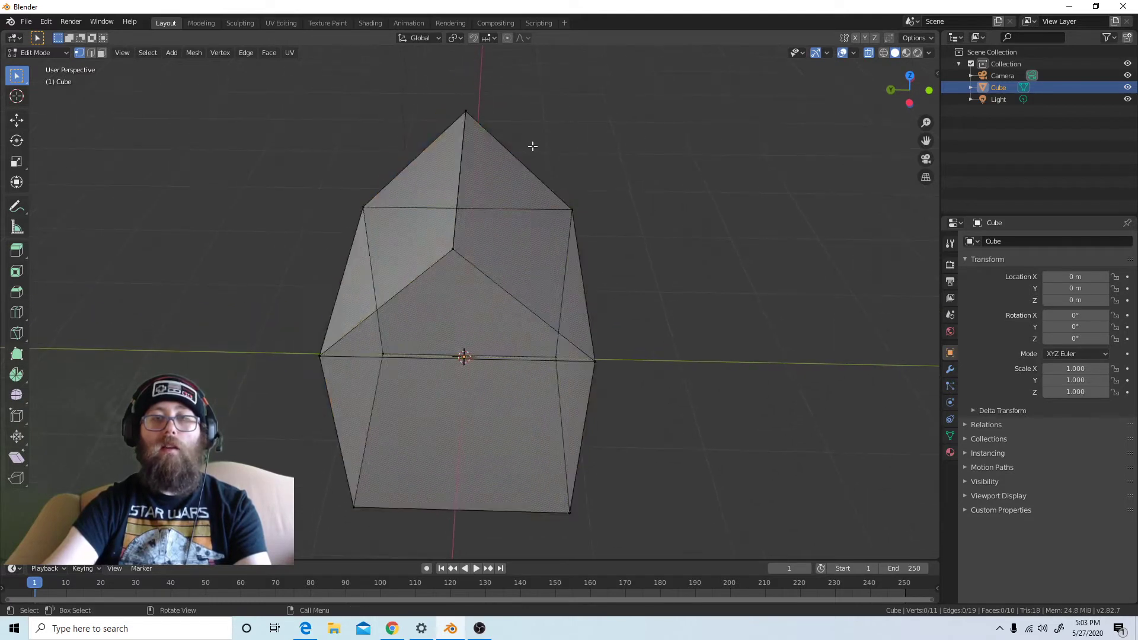
{"action": "left_click", "coordinate": [470, 112]}
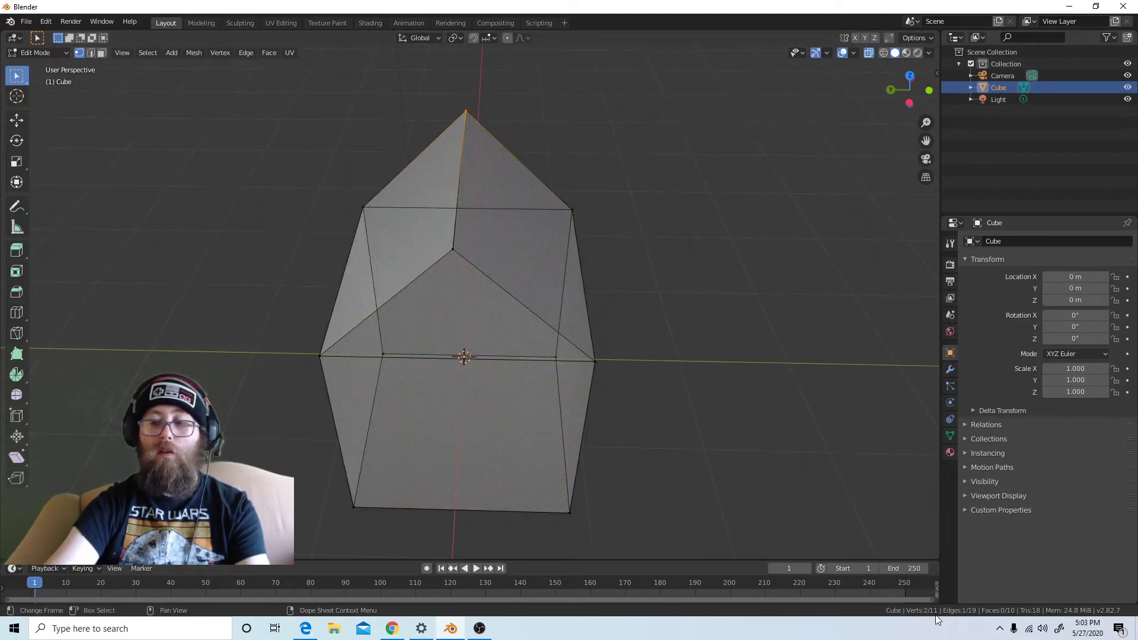
{"action": "key", "text": "m"}
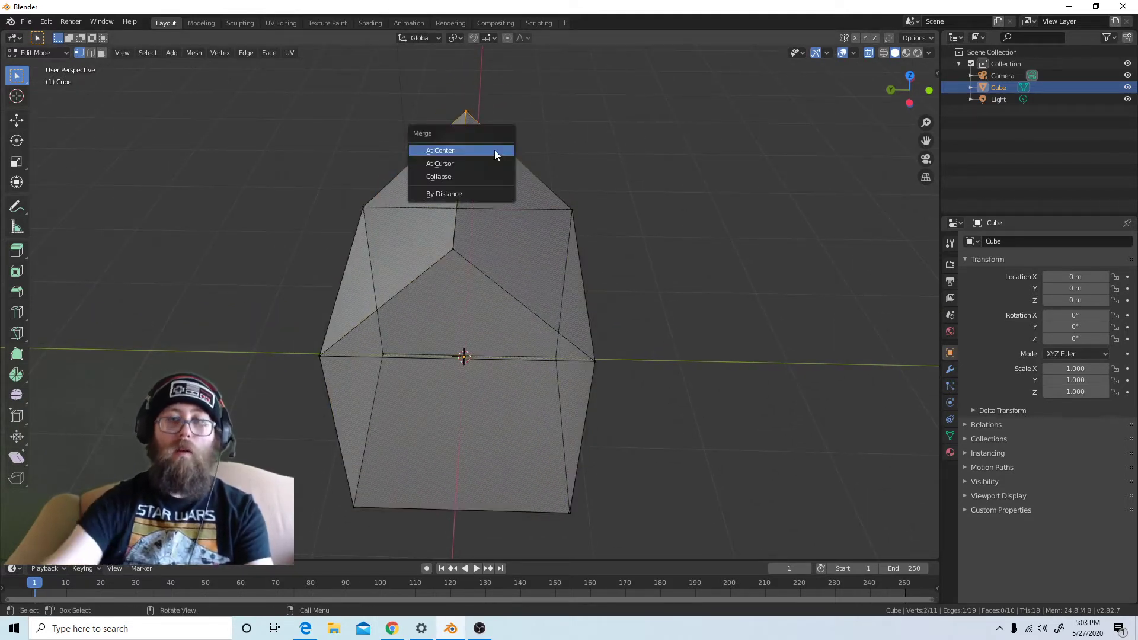
{"action": "left_click", "coordinate": [494, 151]}
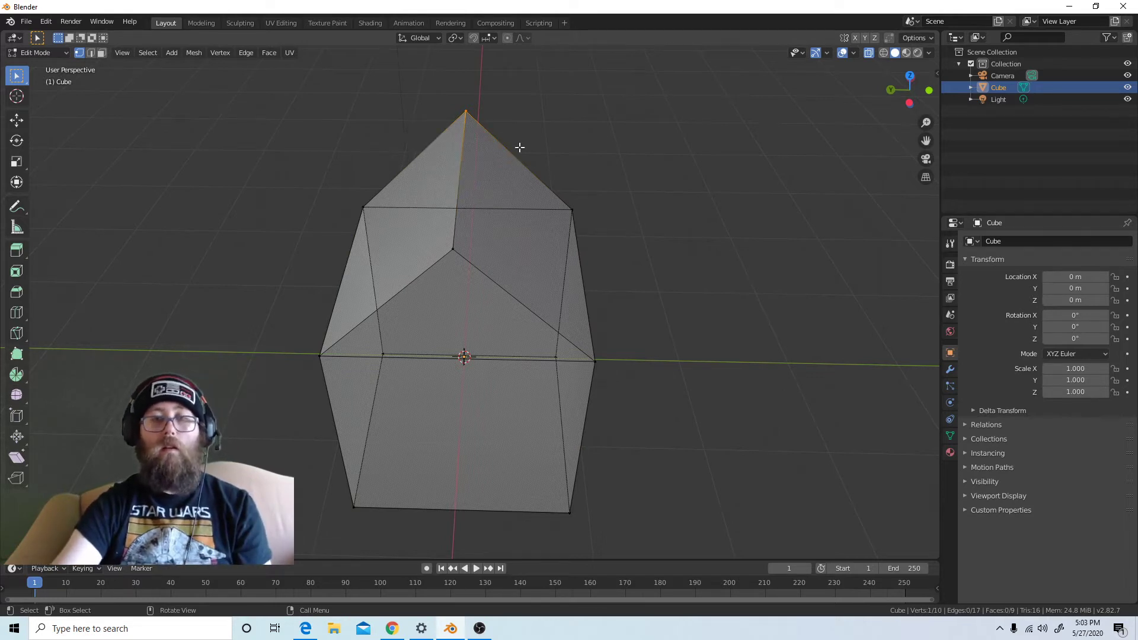
Inspect the merged rear roof peak from several angles, clearing the selection and reselecting the whole mesh
{"action": "key", "text": "a"}
{"action": "left_click", "coordinate": [440, 109]}
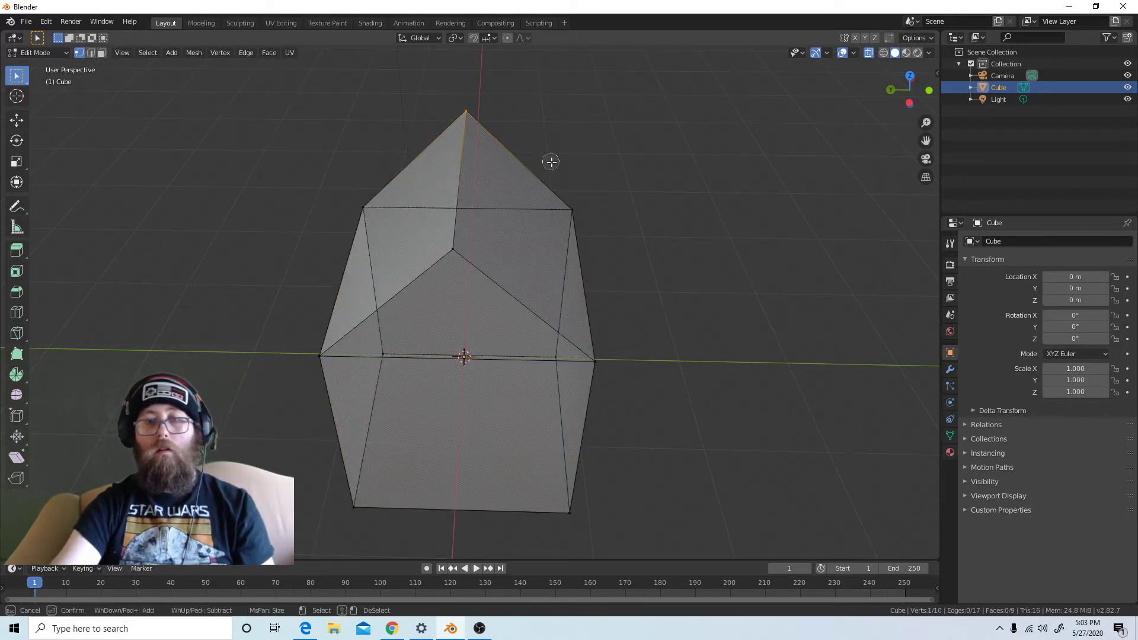
{"action": "middle_click_drag", "start_coordinate": [617, 190], "coordinate": [683, 188]}
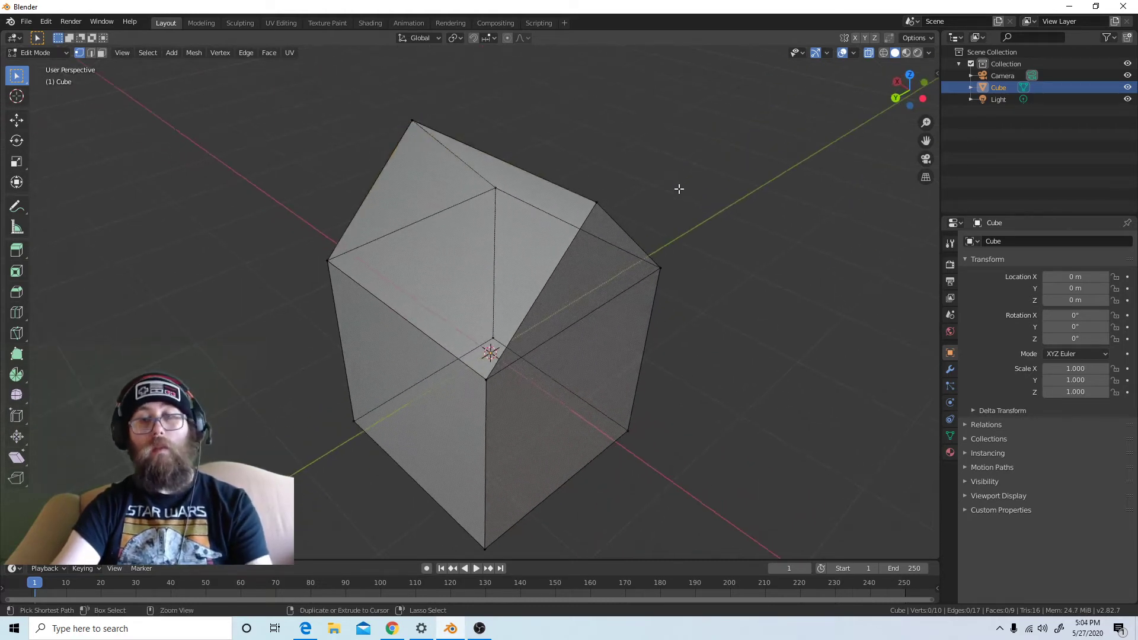
{"action": "key", "text": "a"}
{"action": "middle_click_drag", "start_coordinate": [717, 258], "coordinate": [653, 256]}
{"action": "left_click", "coordinate": [695, 254]}
{"action": "key", "text": "a"}
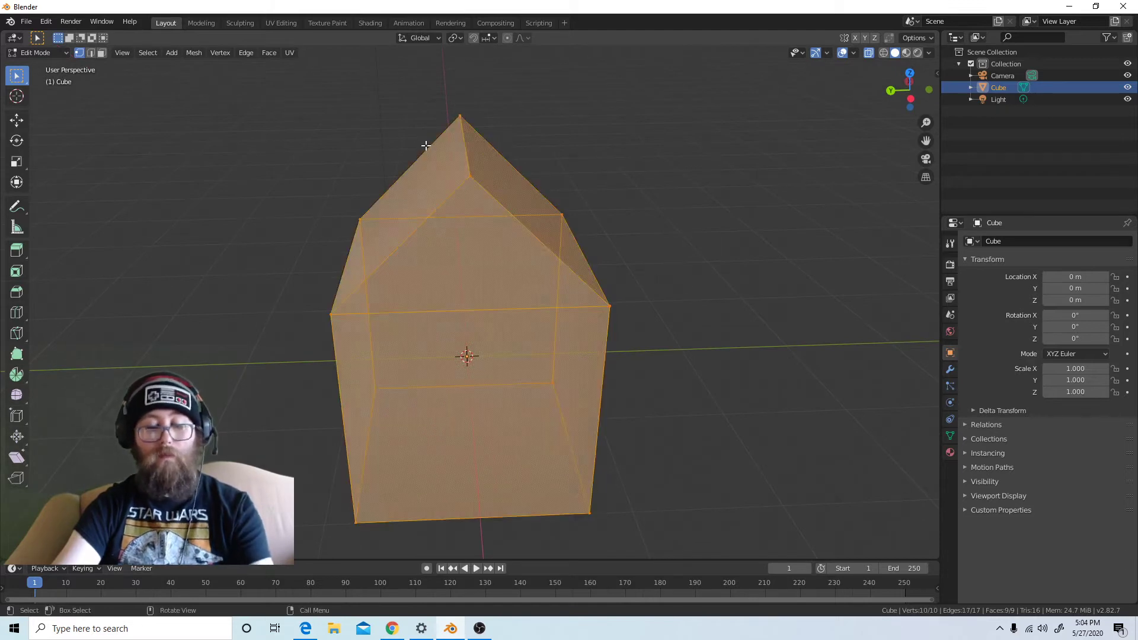
Deselect everything and circle-select the front roof peak to check that it is a single vertex
{"action": "key", "text": "alt+a"}
{"action": "key", "text": "c"}
{"action": "key", "text": "Escape"}
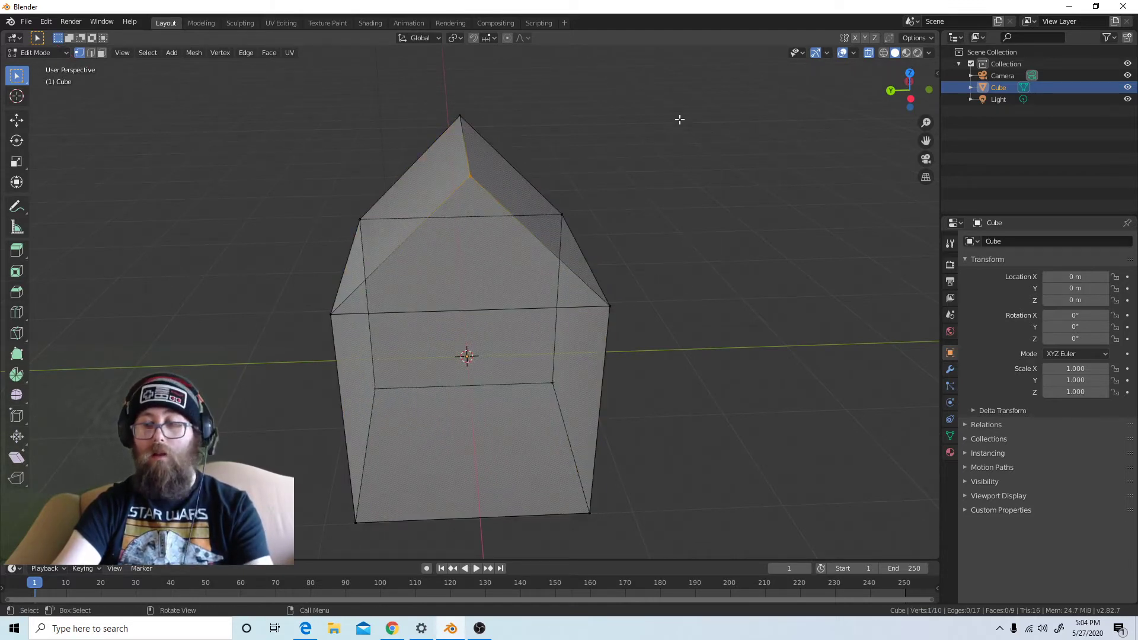
{"action": "key", "text": "a"}
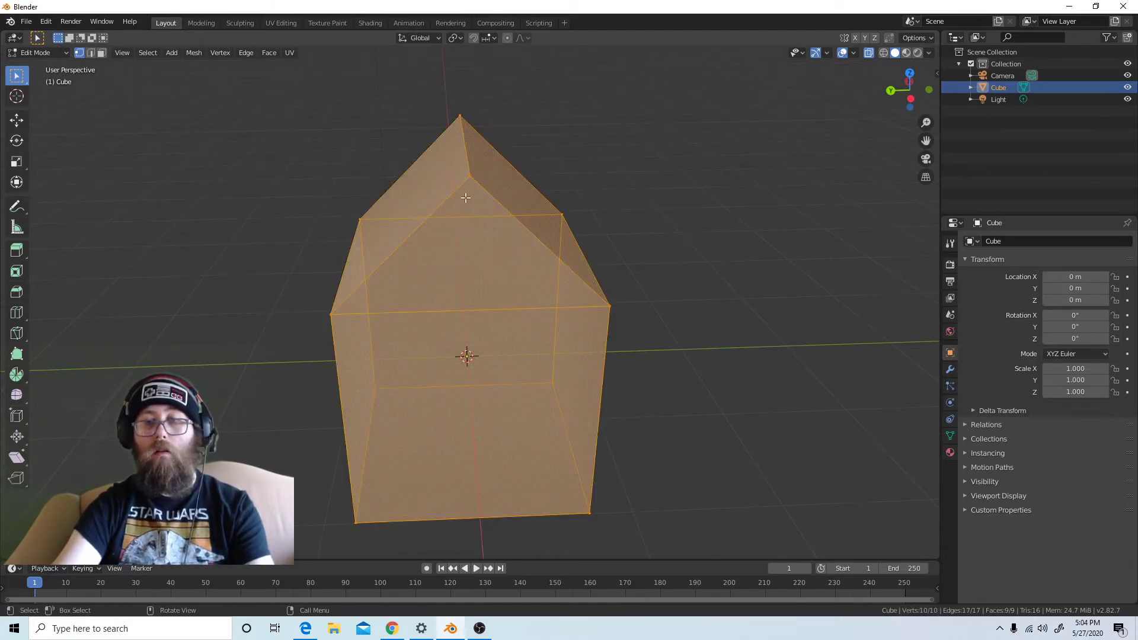
{"action": "key", "text": "alt+a"}
{"action": "key", "text": "c"}
{"action": "left_click", "coordinate": [471, 179]}
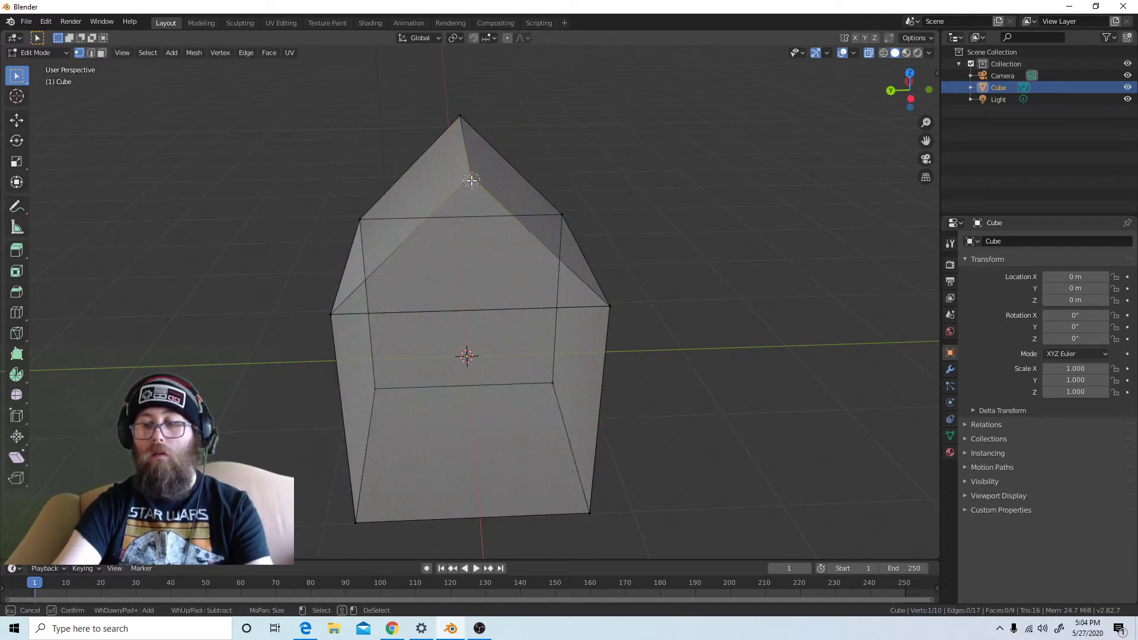
{"action": "key", "text": "Escape"}
Reselect the whole mesh, clear it and circle-select the front roof peak vertex again
{"action": "key", "text": "a"}
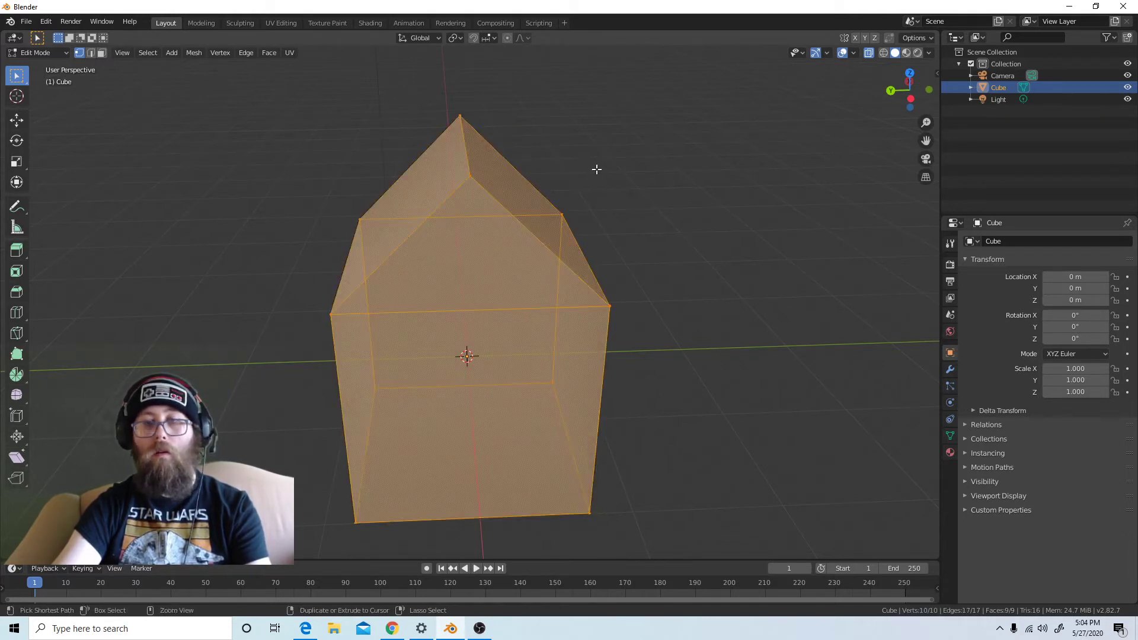
{"action": "key", "text": "alt+a"}
{"action": "key", "text": "a"}
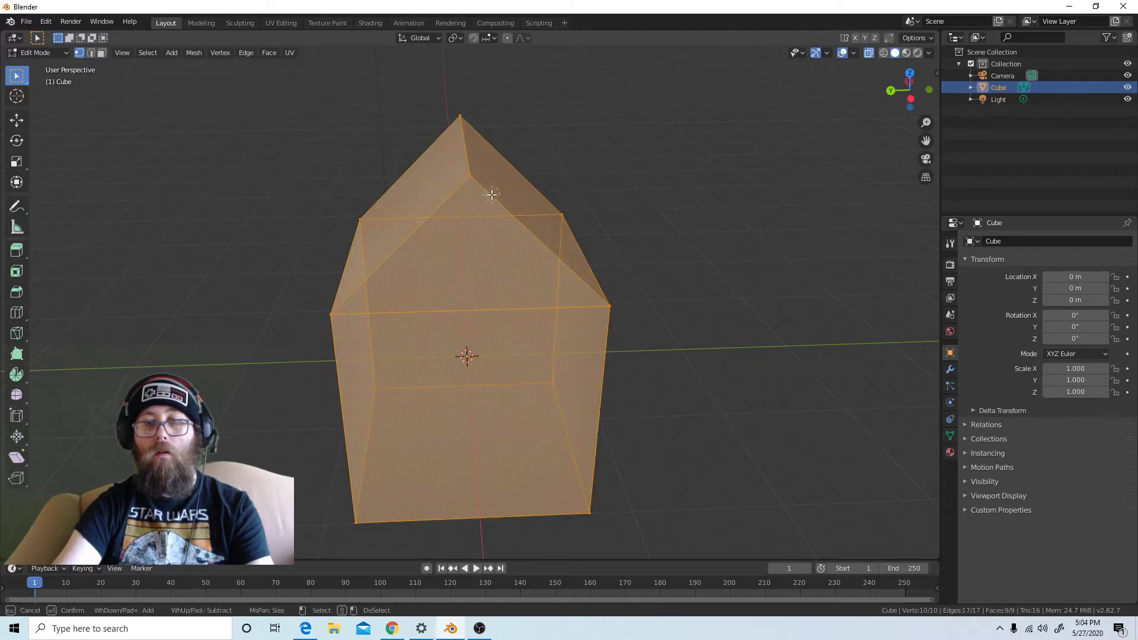
{"action": "key", "text": "alt+a"}
{"action": "key", "text": "c"}
{"action": "left_click", "coordinate": [470, 180]}
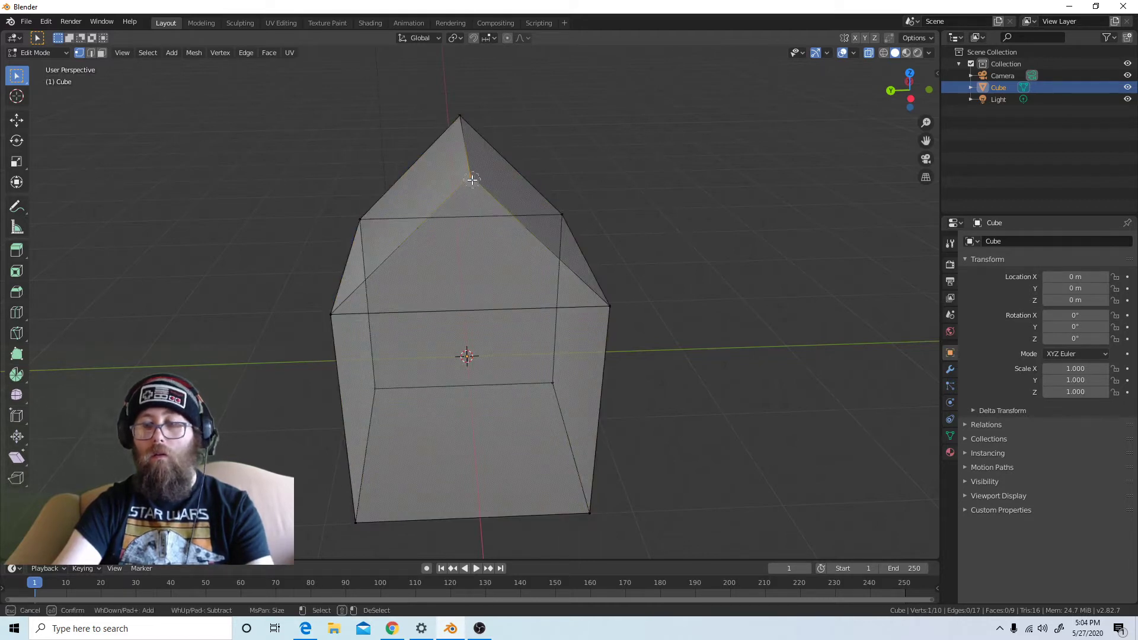
{"action": "key", "text": "Escape"}
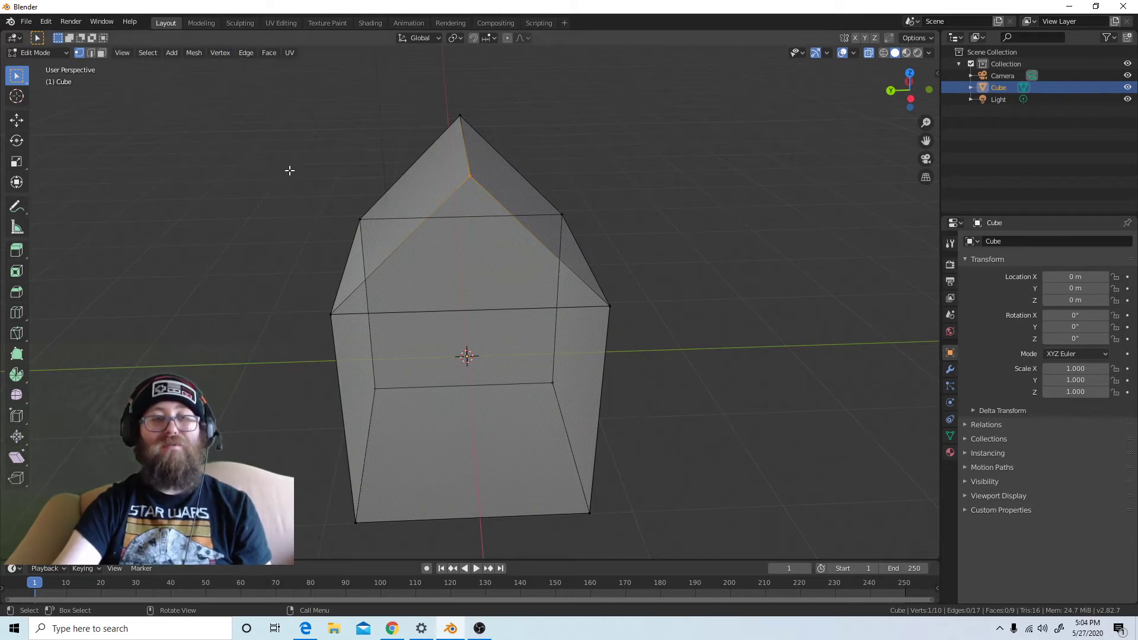
Select the whole house mesh and clean up duplicate vertices with Merge by Distance
{"action": "key", "text": "a"}
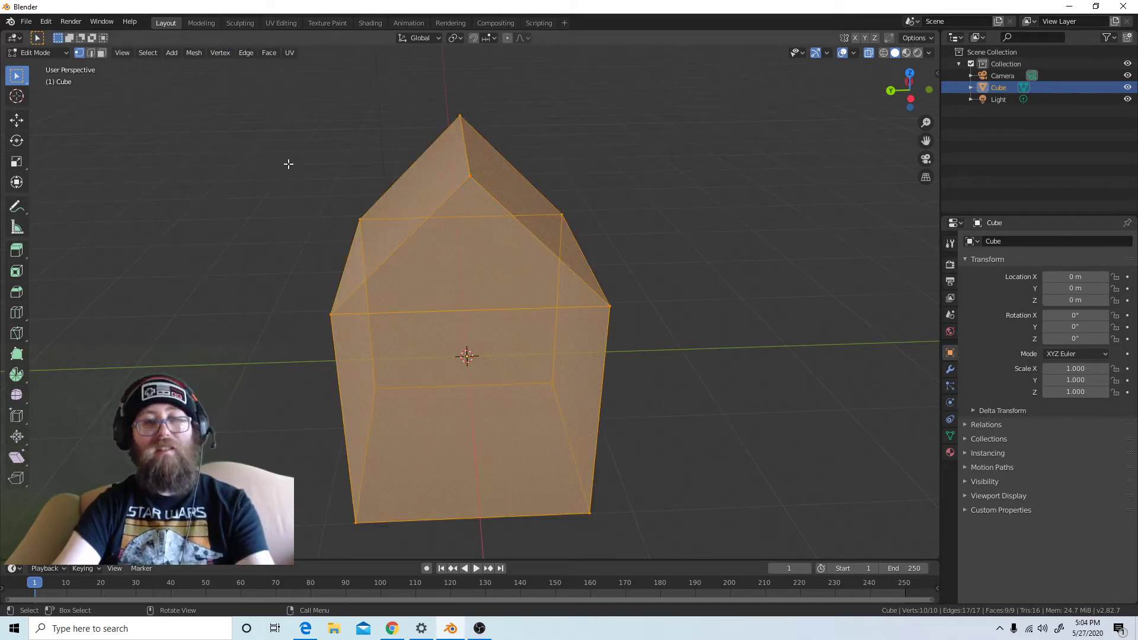
{"action": "left_click", "coordinate": [197, 52]}
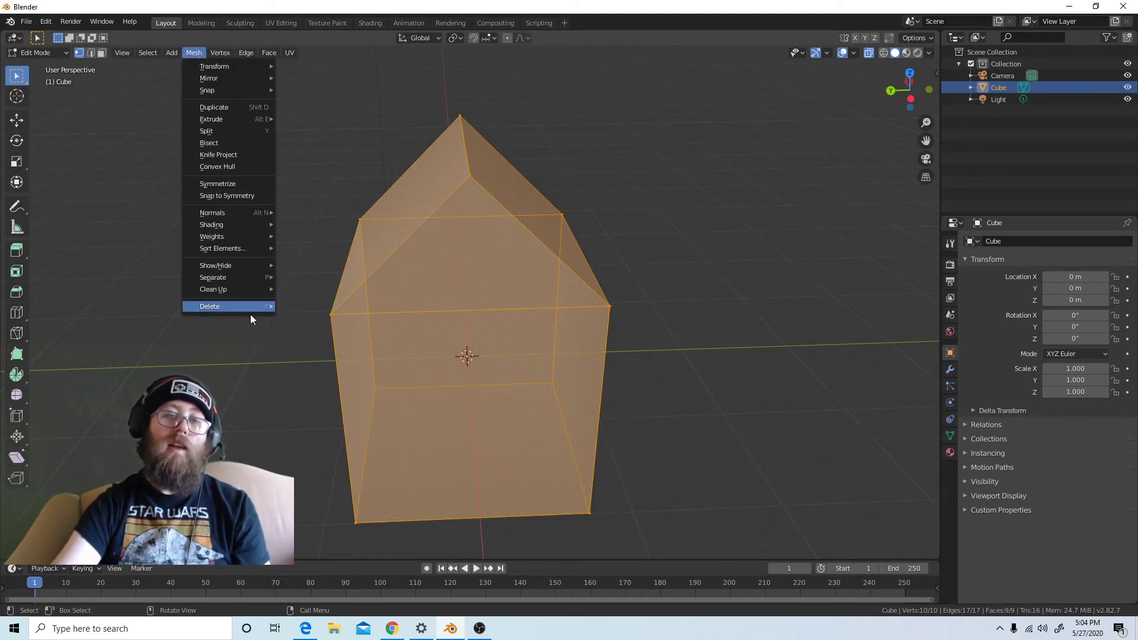
{"action": "mouse_move", "coordinate": [250, 291]}
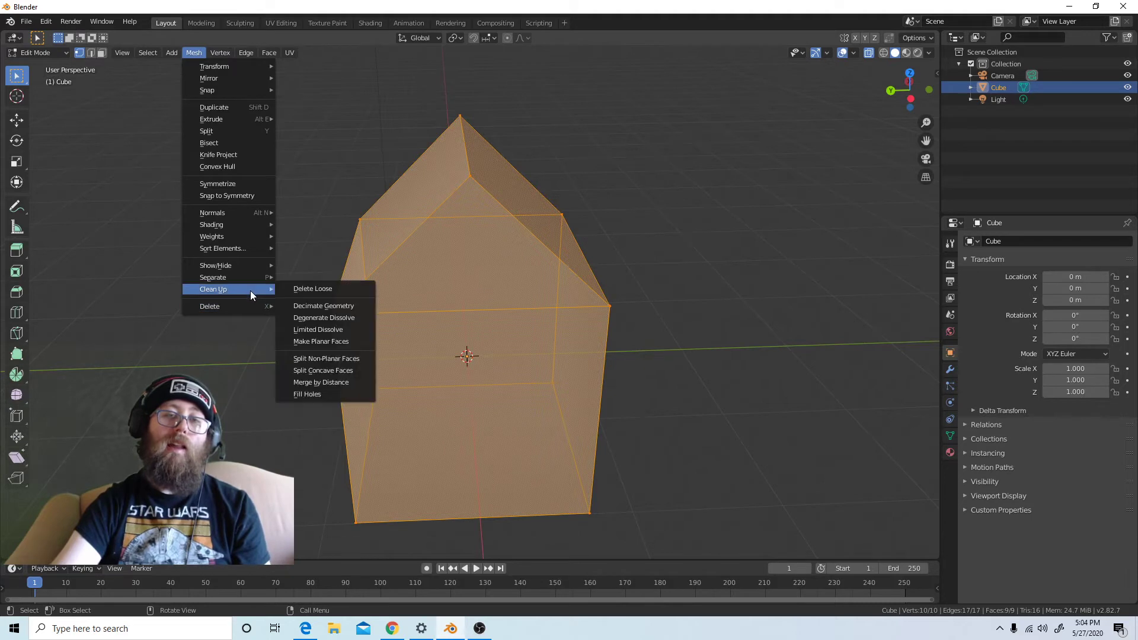
{"action": "left_click", "coordinate": [315, 382]}
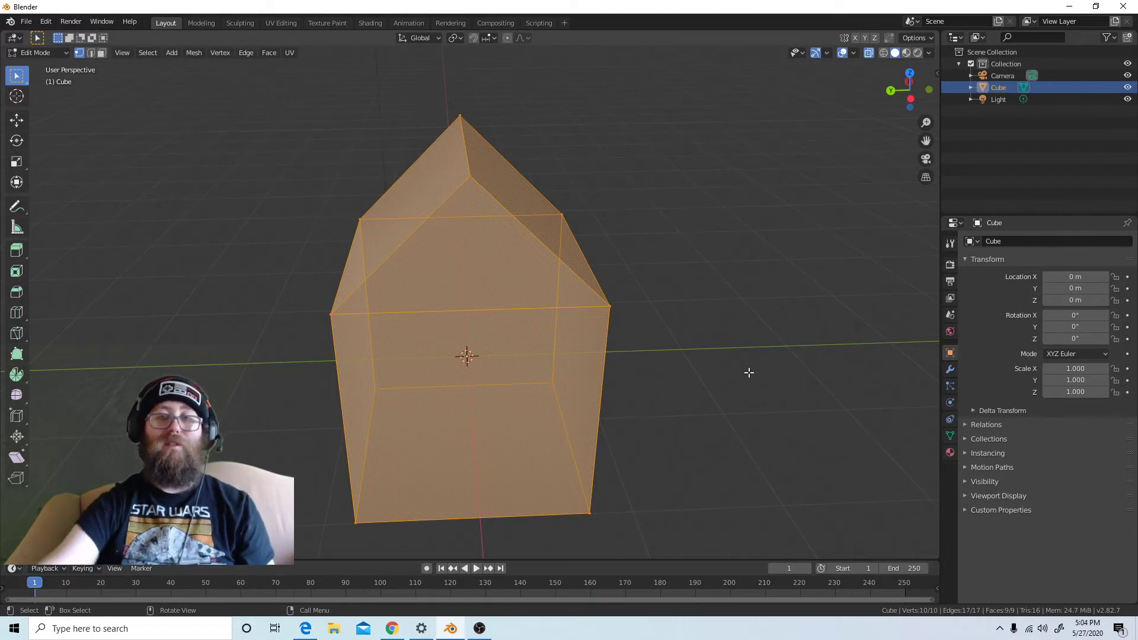
Clear the selection and compare the house display with X-ray off and back on
{"action": "key", "text": "alt+a"}
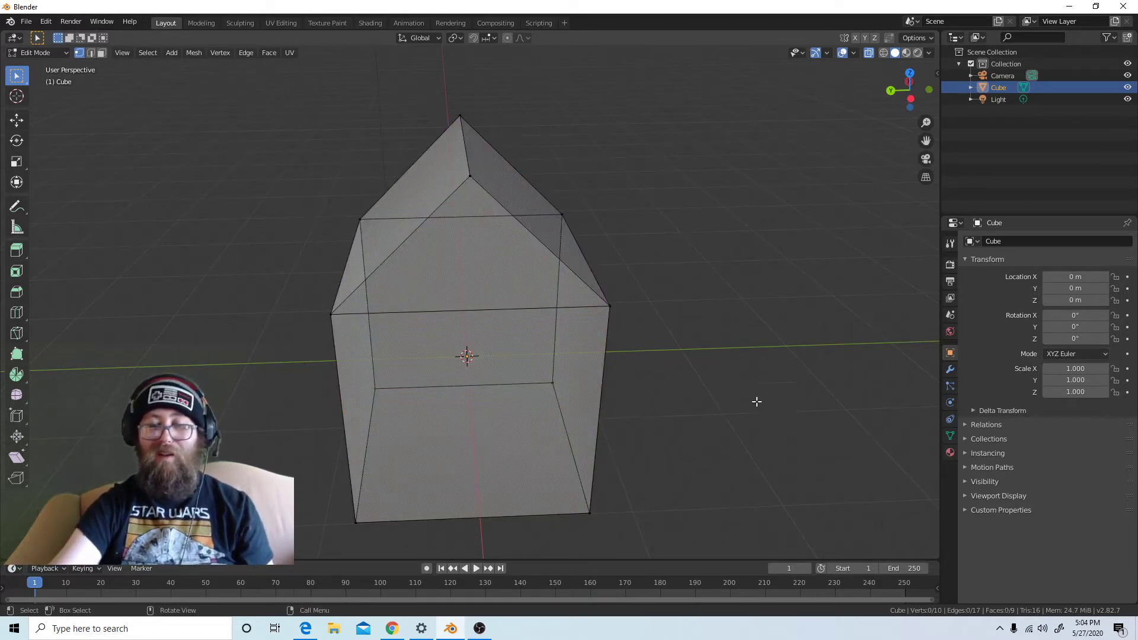
{"action": "middle_click_drag", "start_coordinate": [603, 388], "coordinate": [633, 378]}
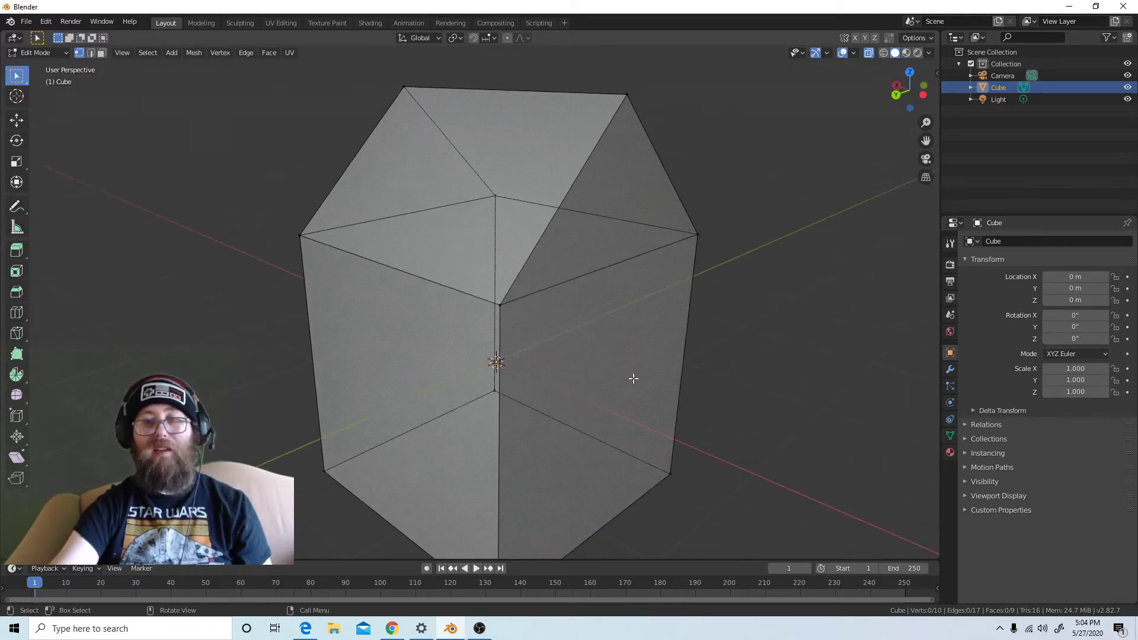
{"action": "scroll", "coordinate": [632, 376], "scroll_direction": "down", "scroll_amount": 4}
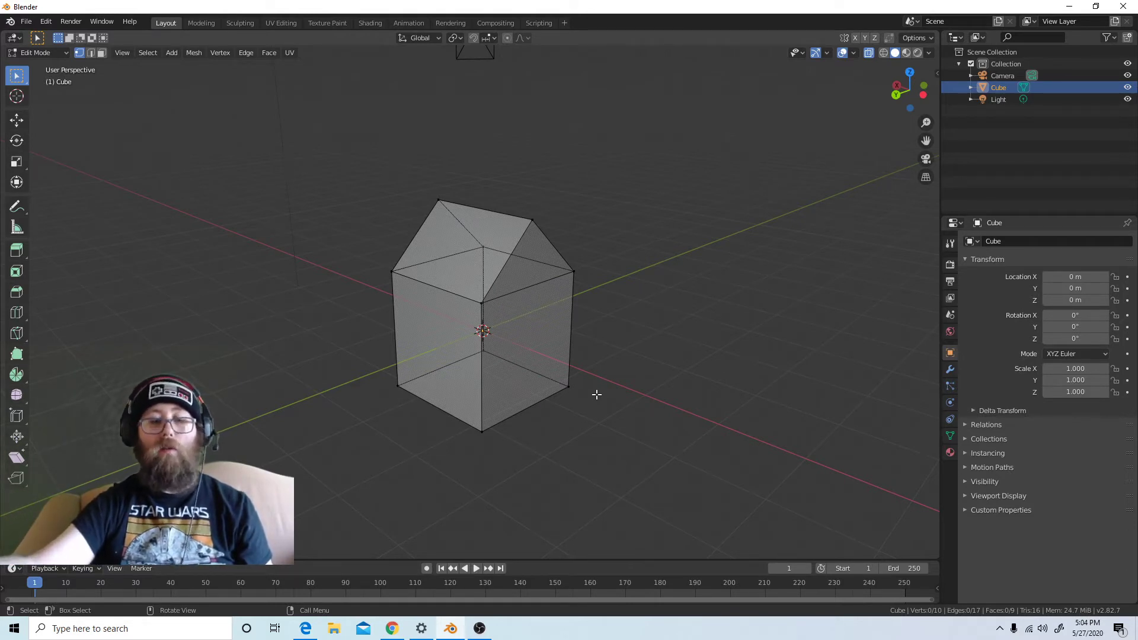
{"action": "key", "text": "a"}
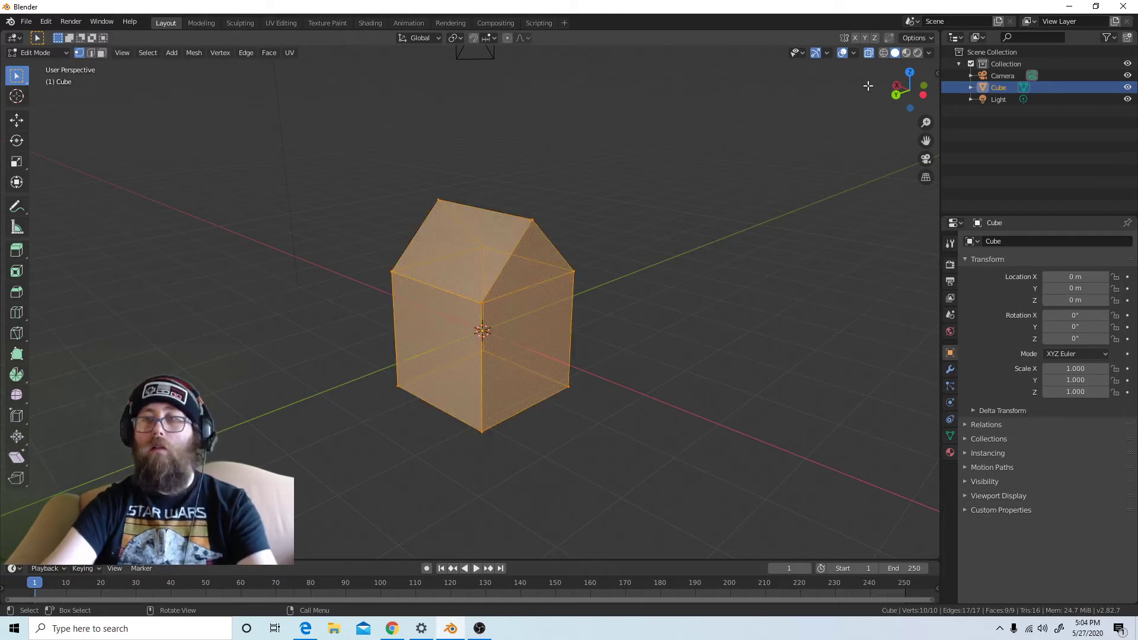
{"action": "key", "text": "alt+a"}
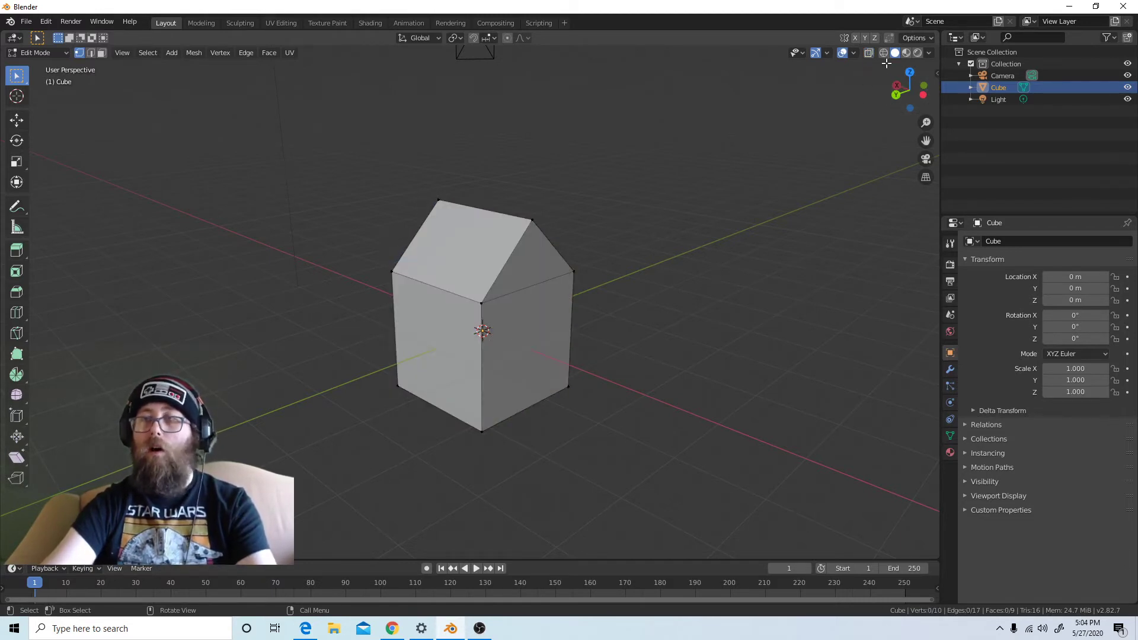
{"action": "left_click", "coordinate": [868, 54]}
Box-select the entire house mesh, clearing the first selection and repeating the box selection
{"action": "middle_click_drag", "start_coordinate": [568, 370], "coordinate": [529, 355]}
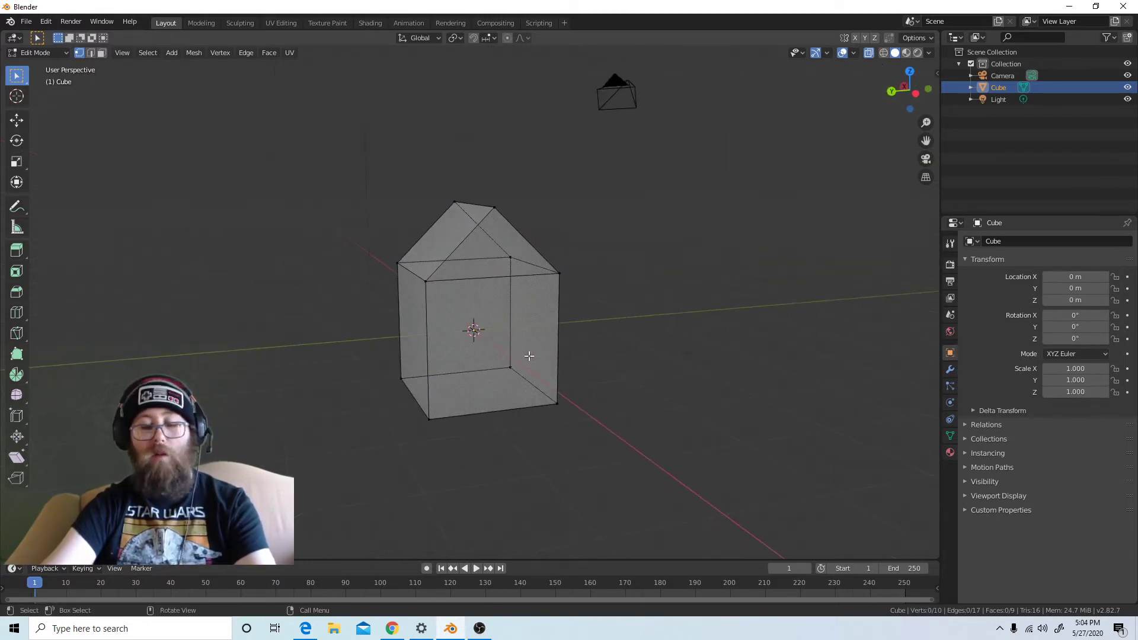
{"action": "left_click_drag", "start_coordinate": [313, 155], "coordinate": [682, 457]}
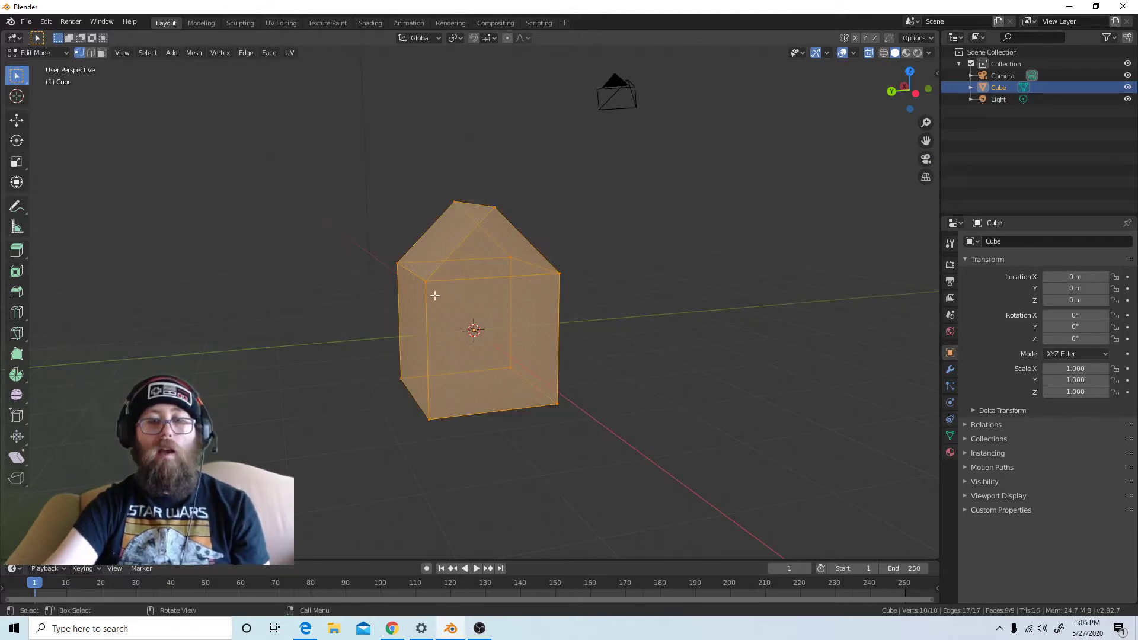
{"action": "left_click", "coordinate": [320, 178]}
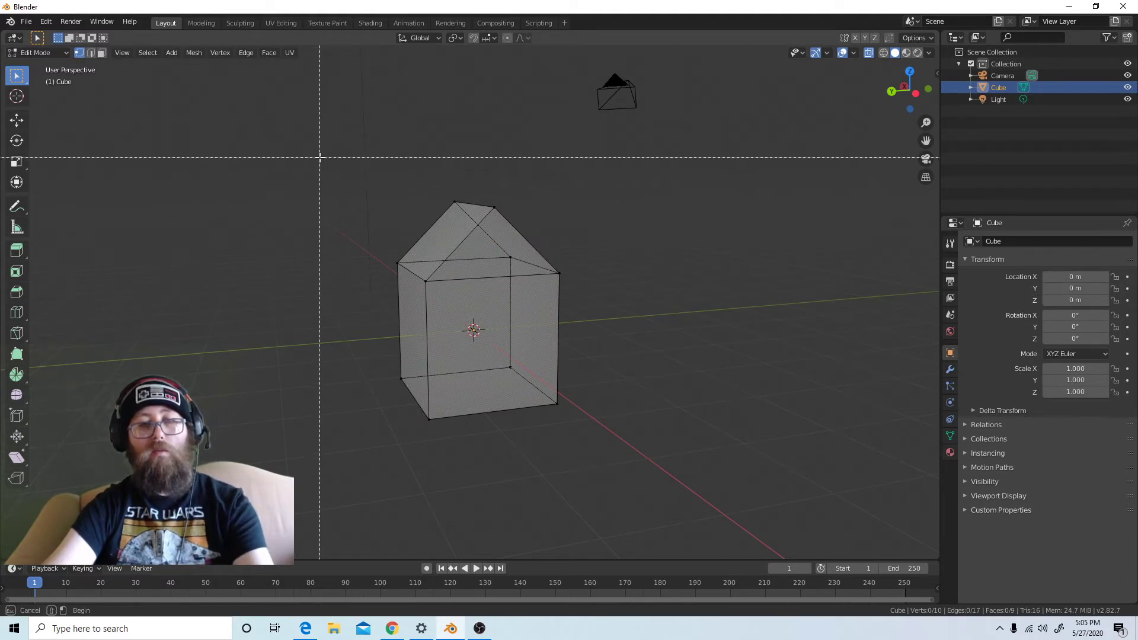
{"action": "left_click_drag", "start_coordinate": [320, 156], "coordinate": [730, 446]}
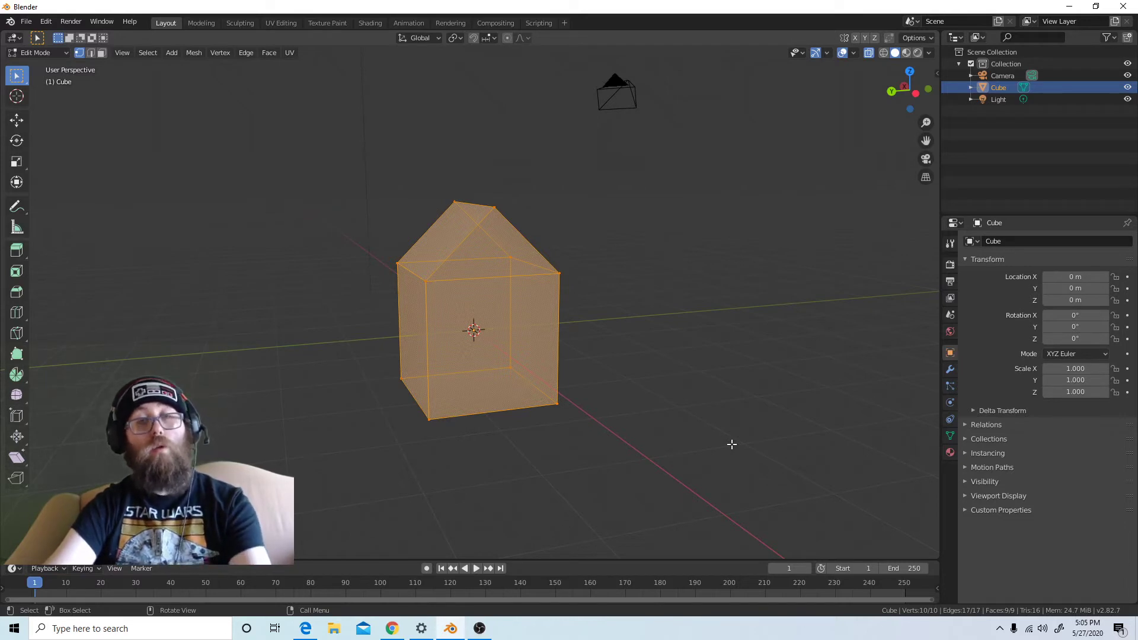
Try rotating the house freely and about the global Z axis, cancelling both rotations
{"action": "key", "text": "r"}
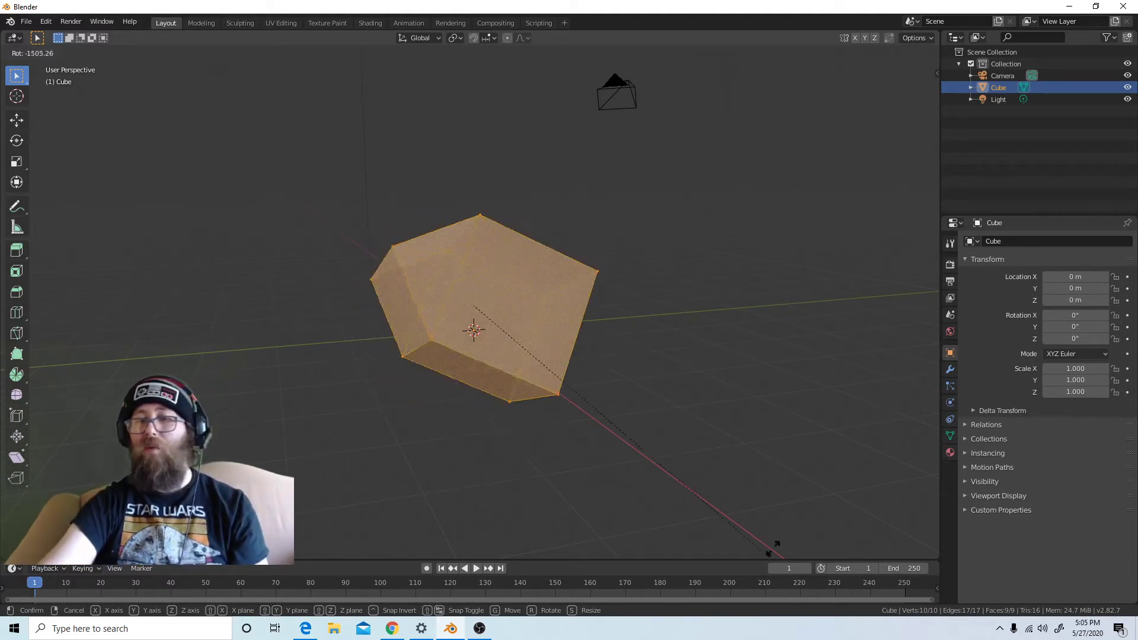
{"action": "key", "text": "Escape"}
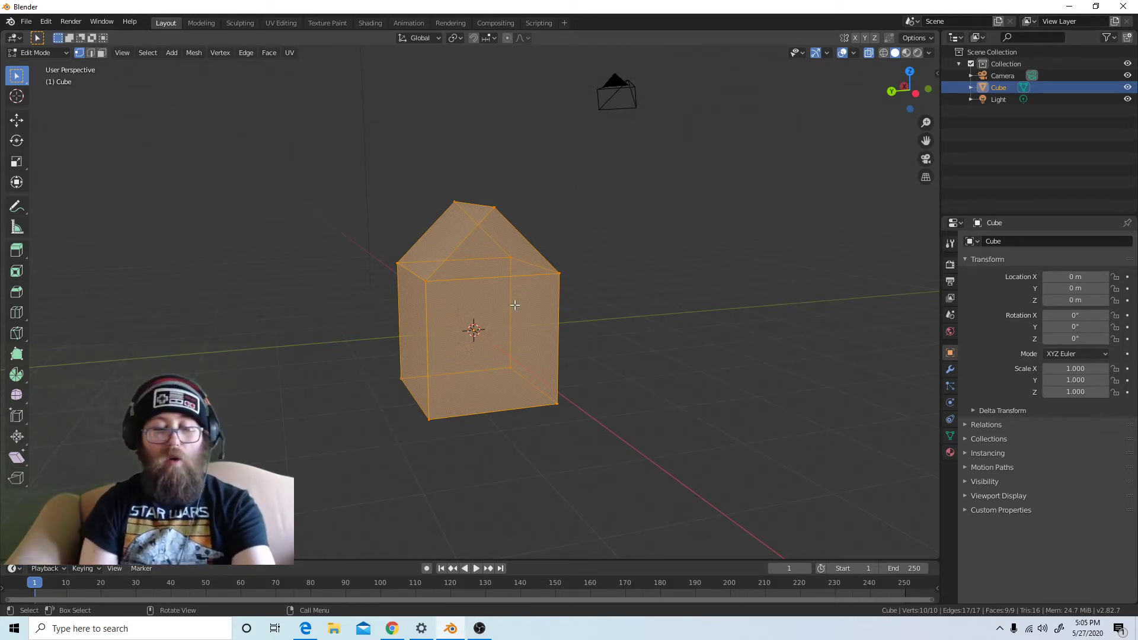
{"action": "key", "text": "r"}
{"action": "key", "text": "z"}
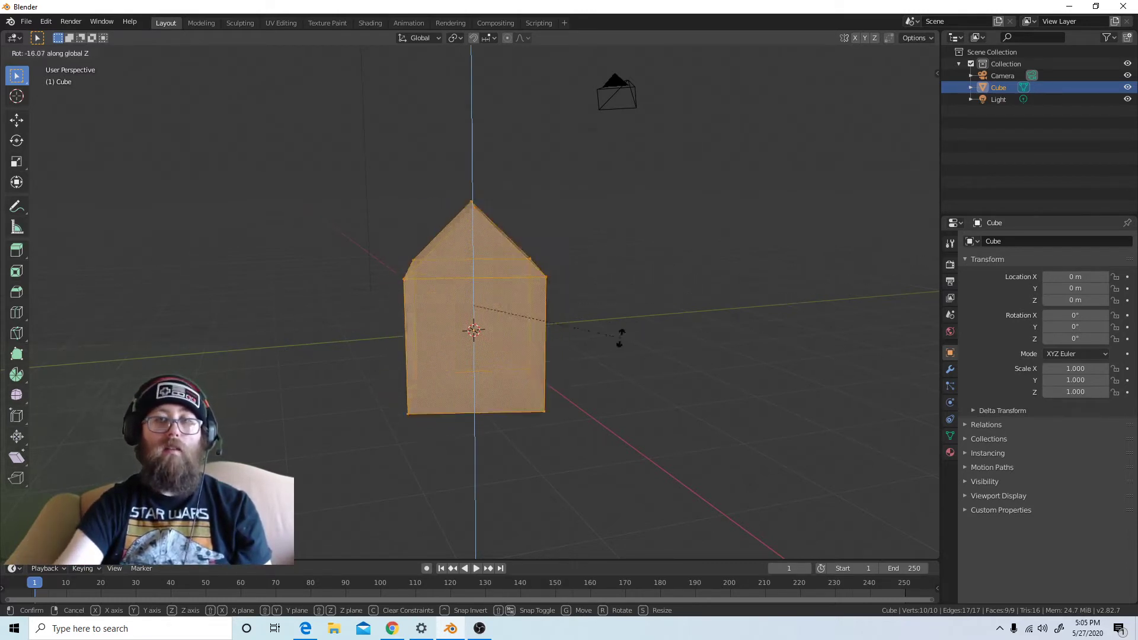
{"action": "left_click", "coordinate": [394, 368]}
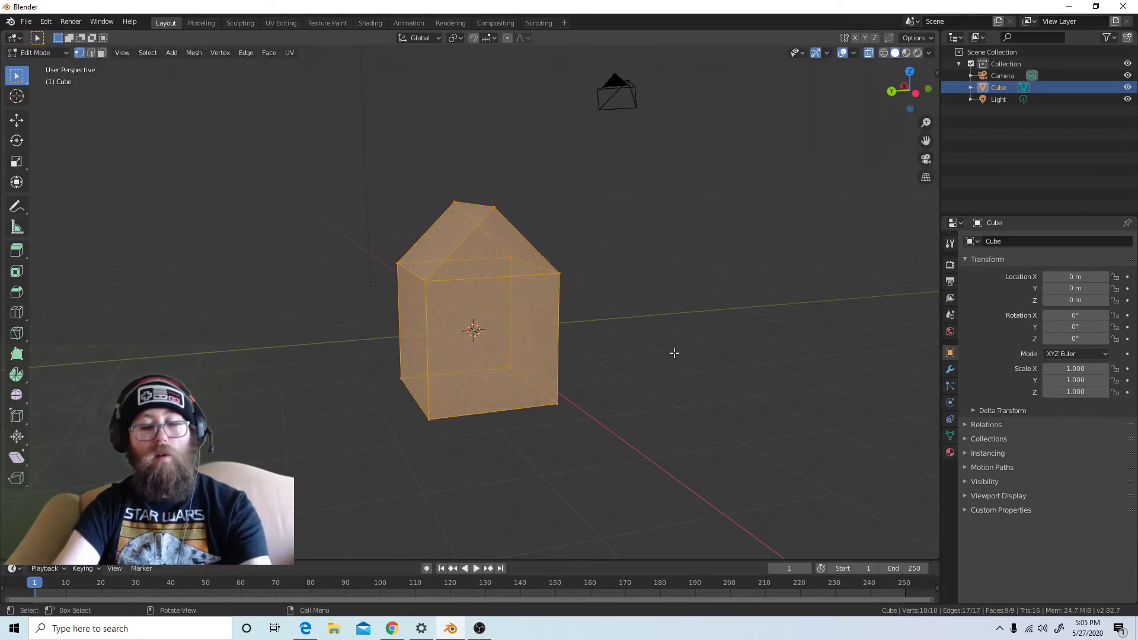
Try rotating the house about the global Y axis and cancel the rotation
{"action": "key", "text": "r"}
{"action": "key", "text": "y"}
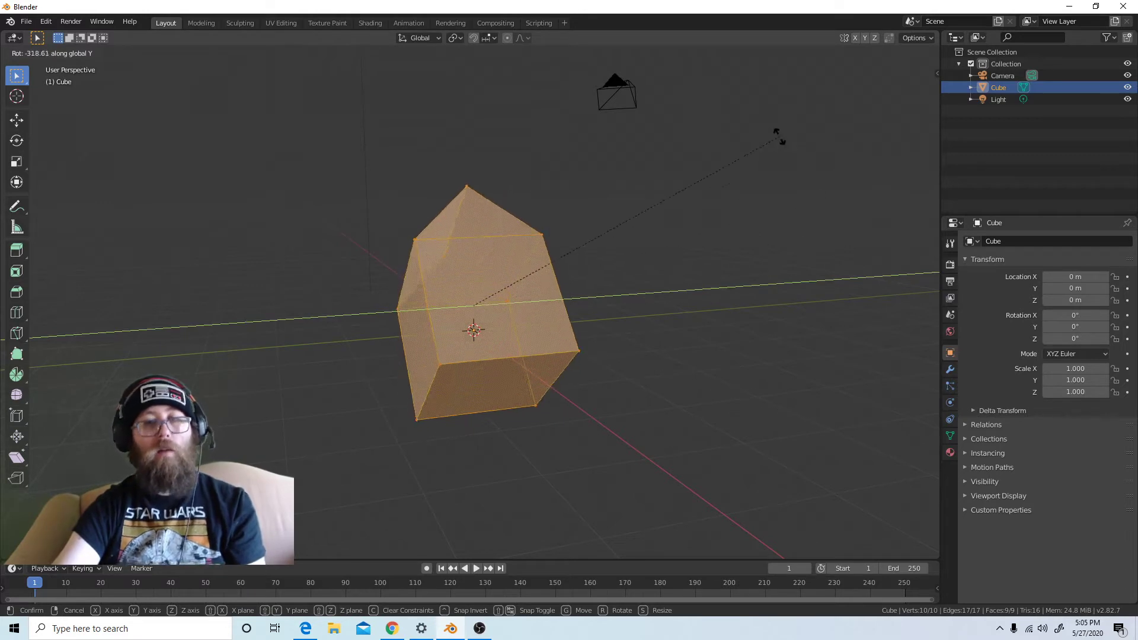
{"action": "right_click", "coordinate": [713, 301]}
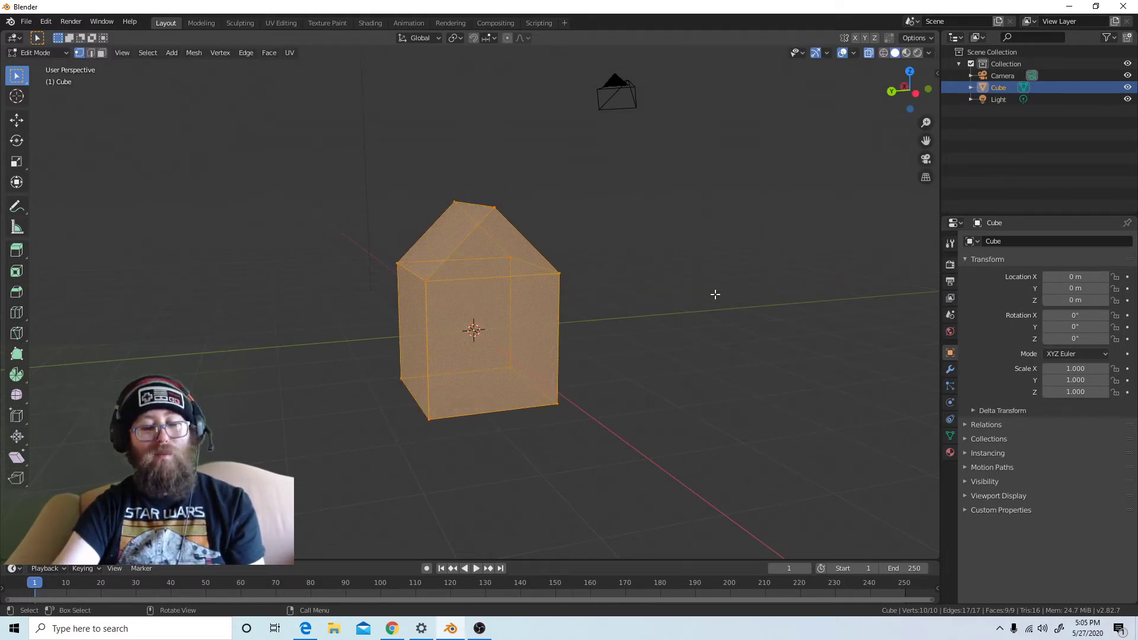
Try rotating the house freely, about global X and about global Y, cancelling each rotation
{"action": "key", "text": "r"}
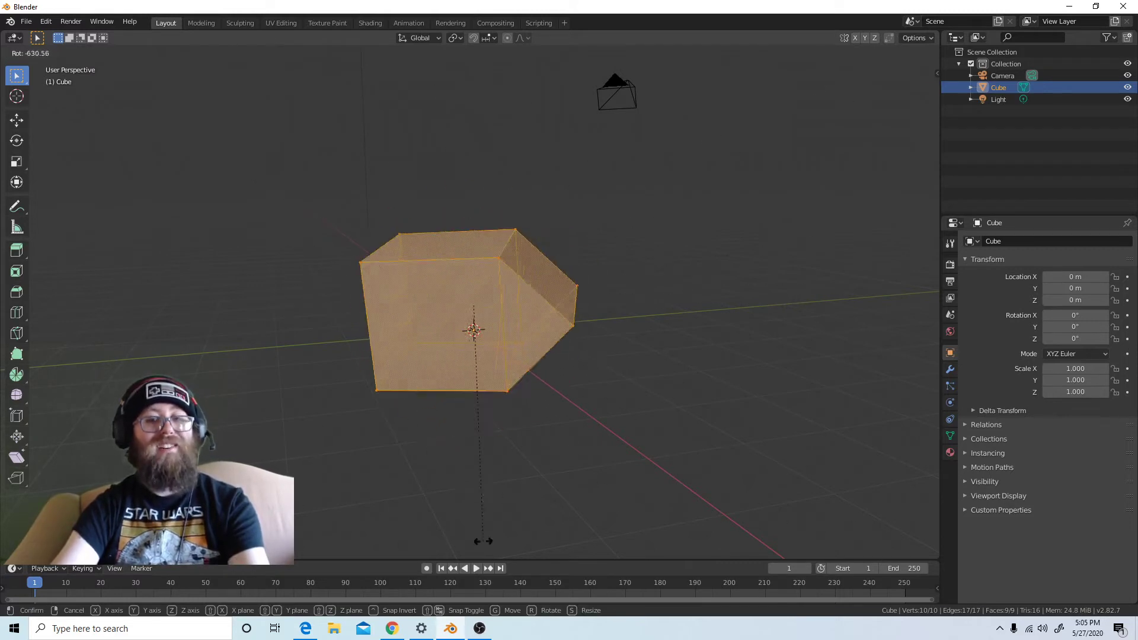
{"action": "right_click", "coordinate": [549, 67]}
{"action": "key", "text": "r"}
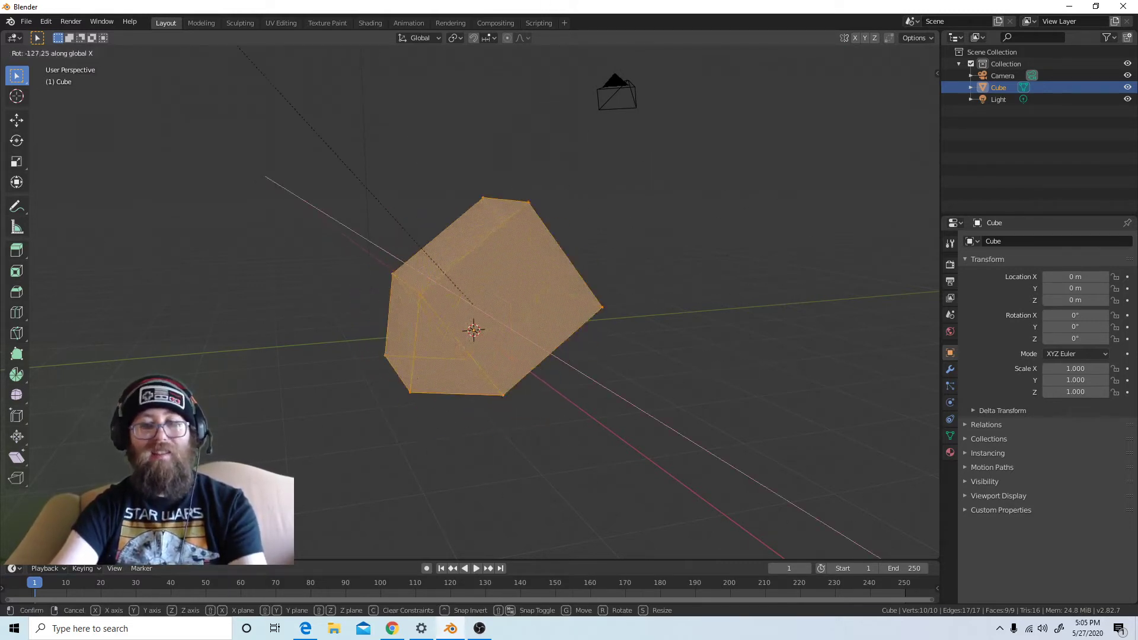
{"action": "right_click", "coordinate": [395, 275]}
{"action": "key", "text": "r"}
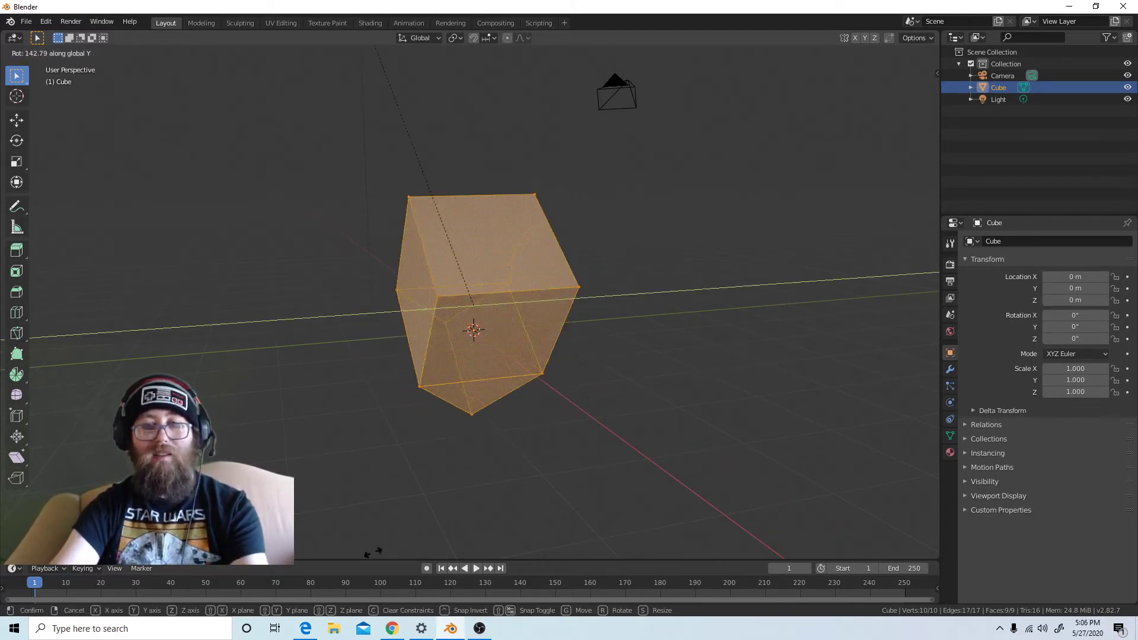
{"action": "right_click", "coordinate": [471, 306]}
Hide the viewport's tool shelf and bring it back
{"action": "key", "text": "t"}
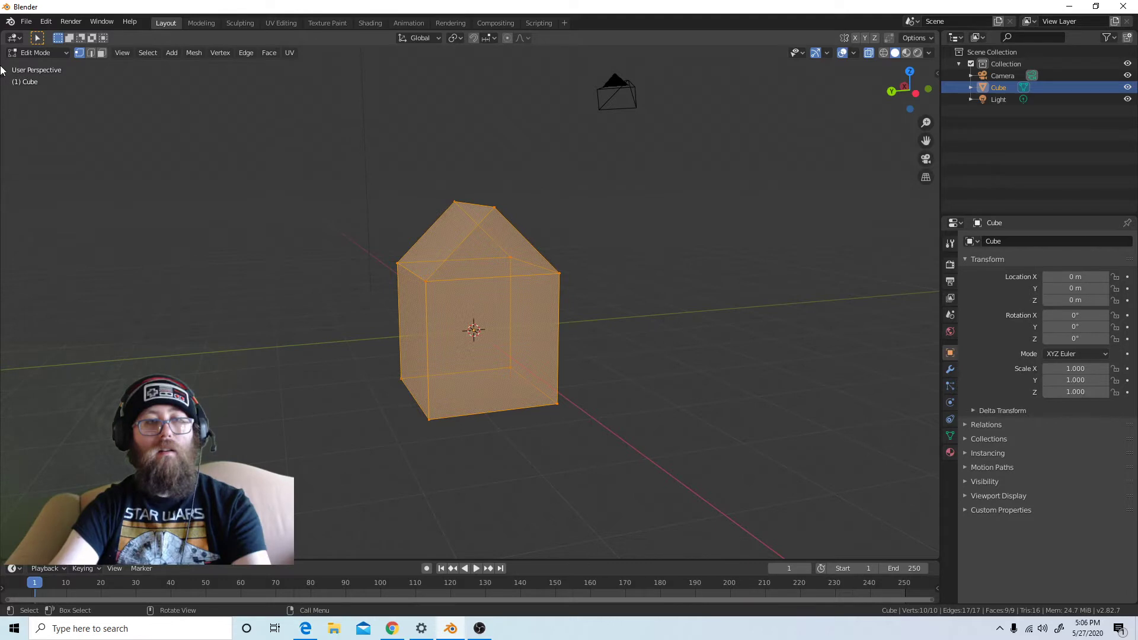
{"action": "mouse_move", "coordinate": [2, 70]}
{"action": "left_mouse_down"}
{"action": "mouse_move", "coordinate": [22, 74]}
{"action": "mouse_move", "coordinate": [12, 75]}
{"action": "left_mouse_up"}
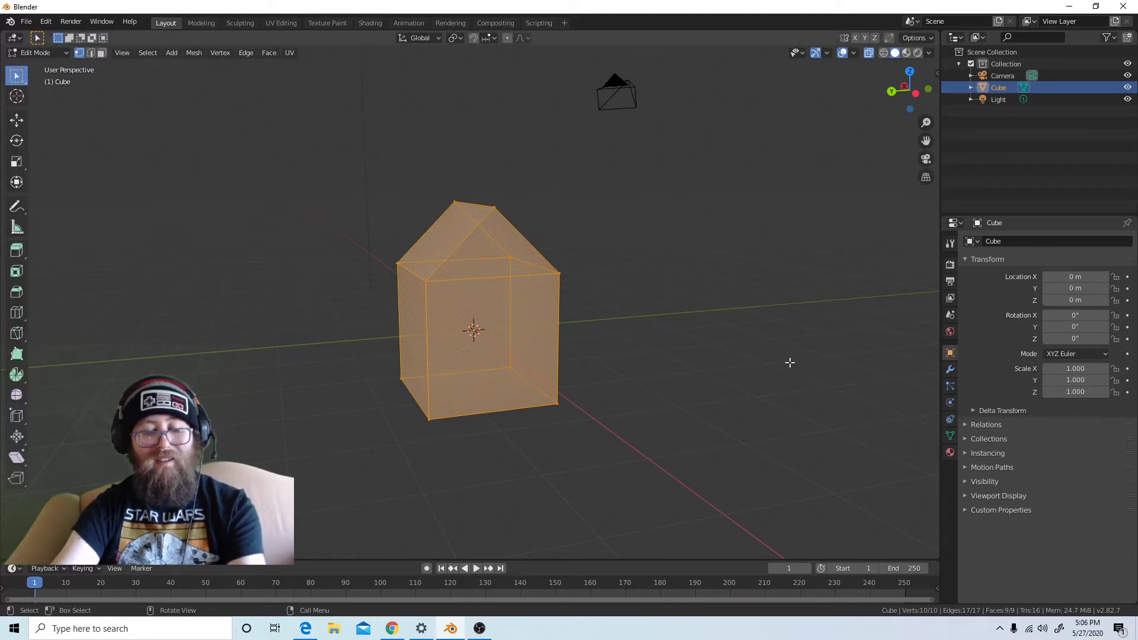
Start another rotation of the house constrained to the global Y axis and cancel it
{"action": "key", "text": "r"}
{"action": "key", "text": "y"}
{"action": "right_click", "coordinate": [418, 329]}
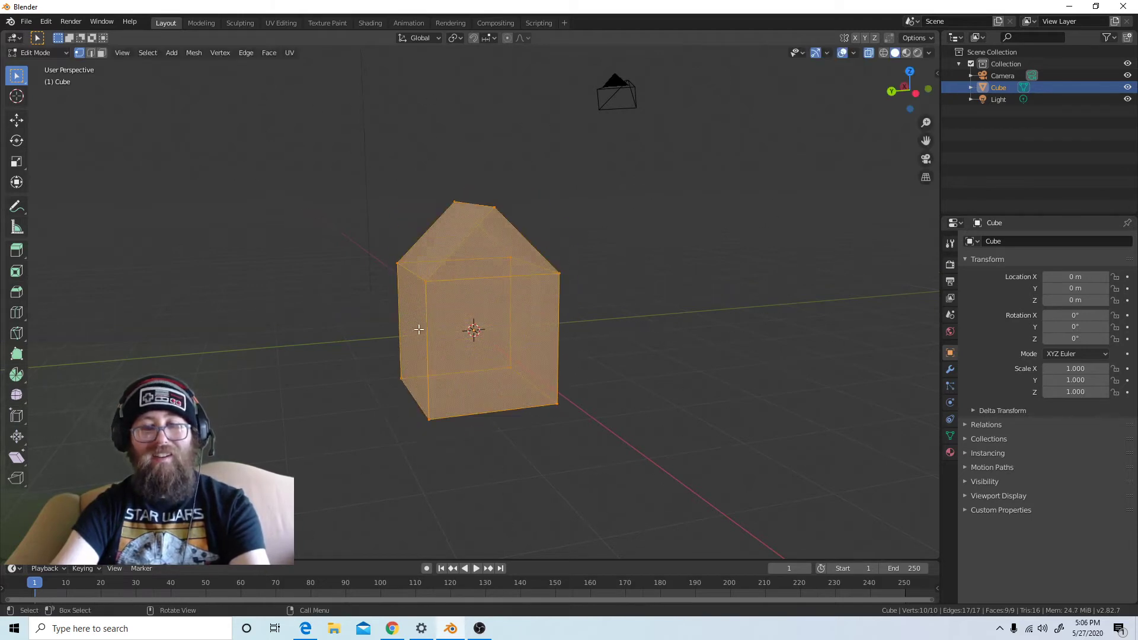
Rotate the whole house about the global Z axis and clear the selection
{"action": "key", "text": "r"}
{"action": "right_click", "coordinate": [544, 377]}
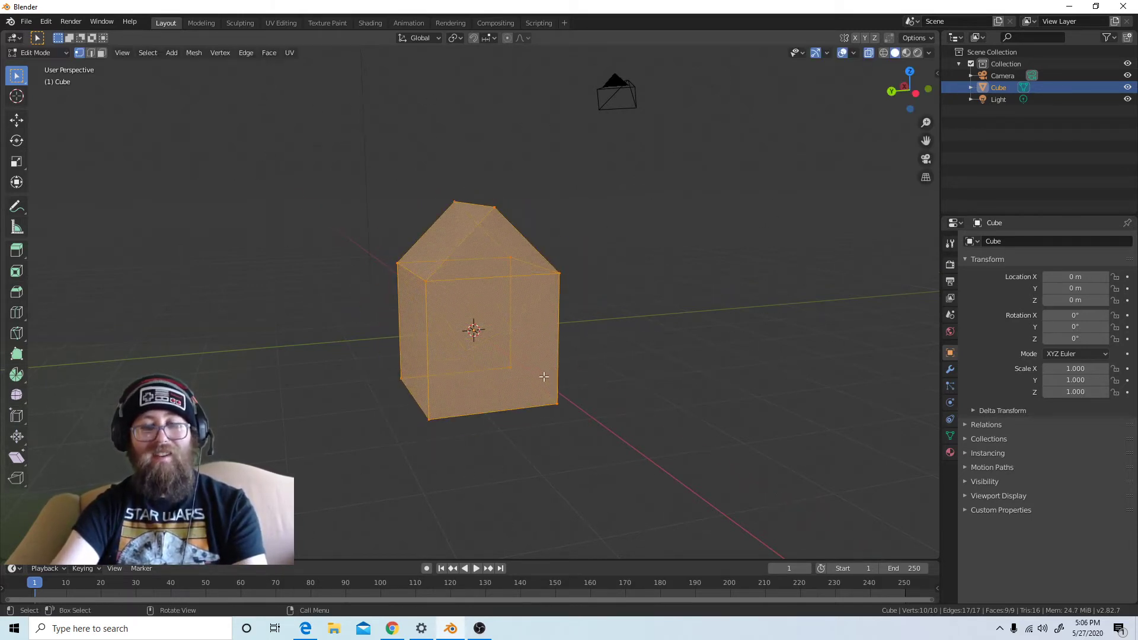
{"action": "key", "text": "r"}
{"action": "key", "text": "z"}
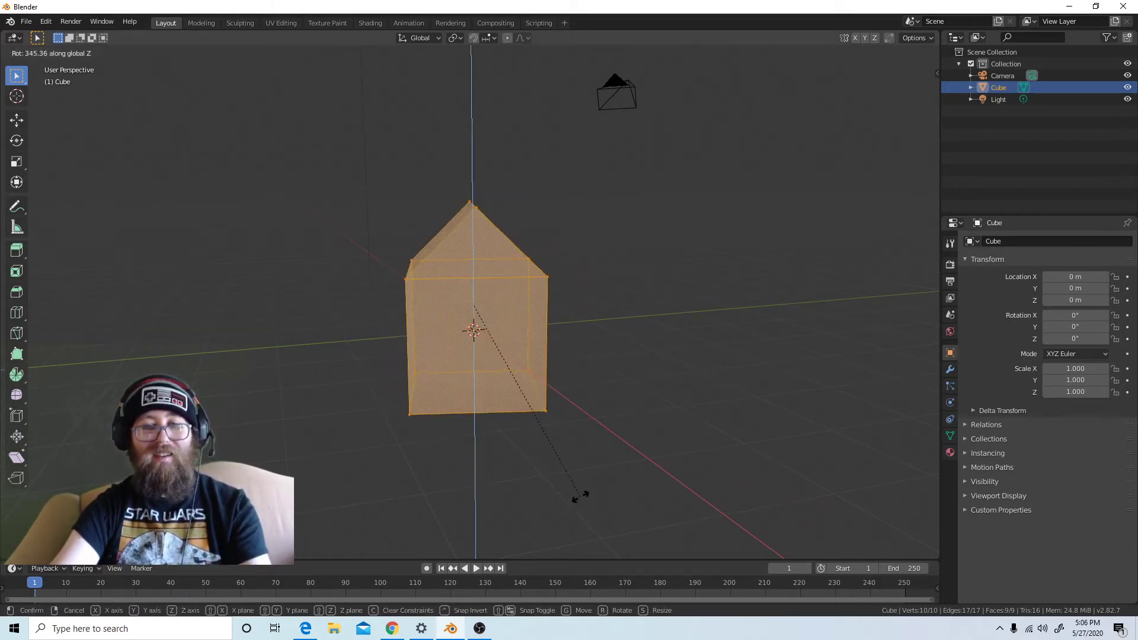
{"action": "left_click", "coordinate": [485, 488]}
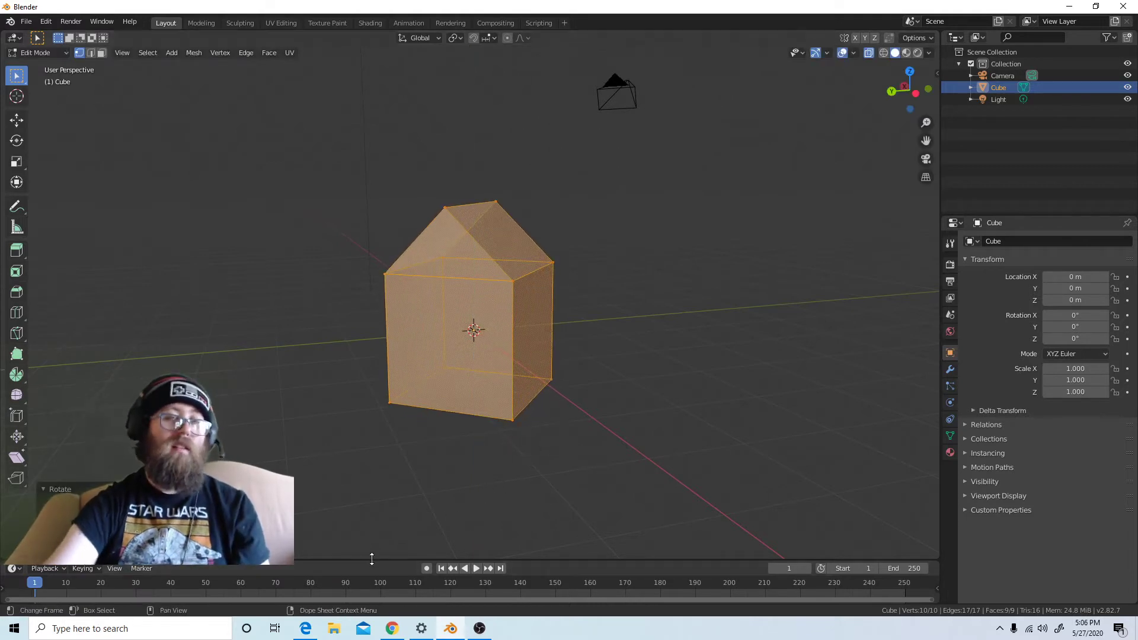
{"action": "left_click", "coordinate": [437, 500]}
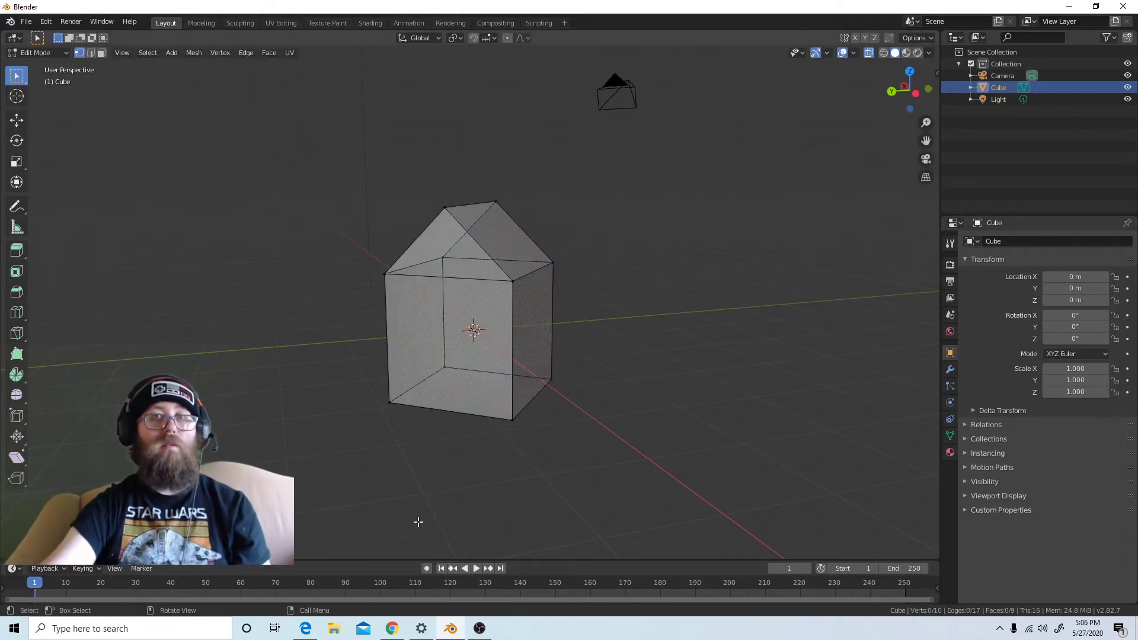
Select the four corner vertices of one roof slope, try rotating them freely and cancel the rotation
{"action": "left_click", "coordinate": [502, 300]}
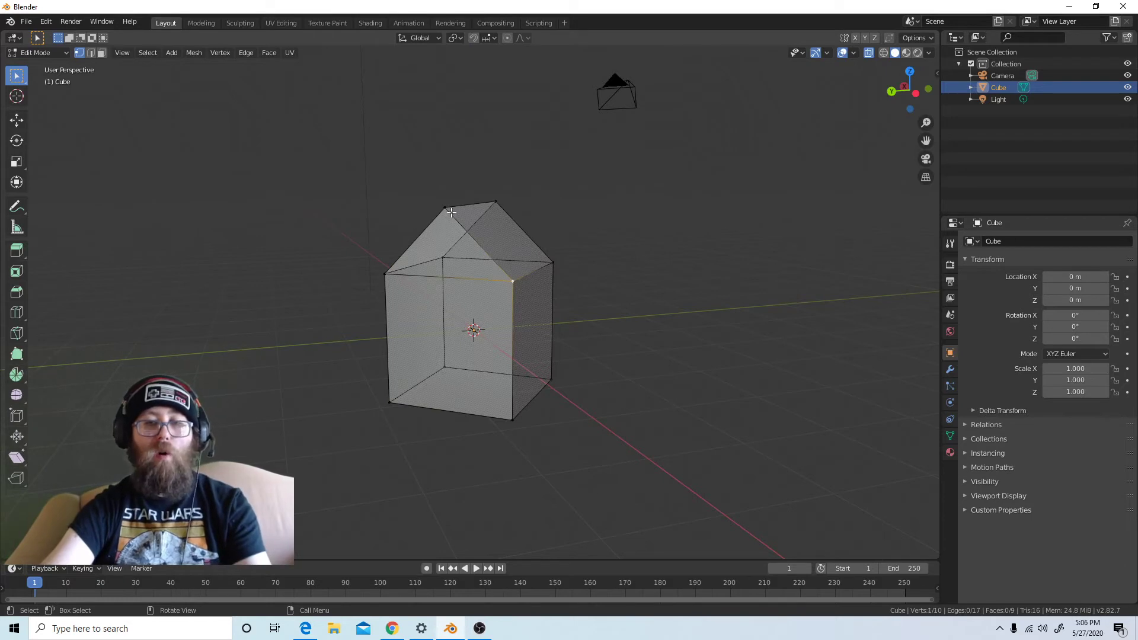
{"action": "left_click", "coordinate": [497, 202], "text": "shift"}
{"action": "left_click", "coordinate": [550, 260], "text": "shift"}
{"action": "left_click", "coordinate": [444, 208], "text": "shift"}
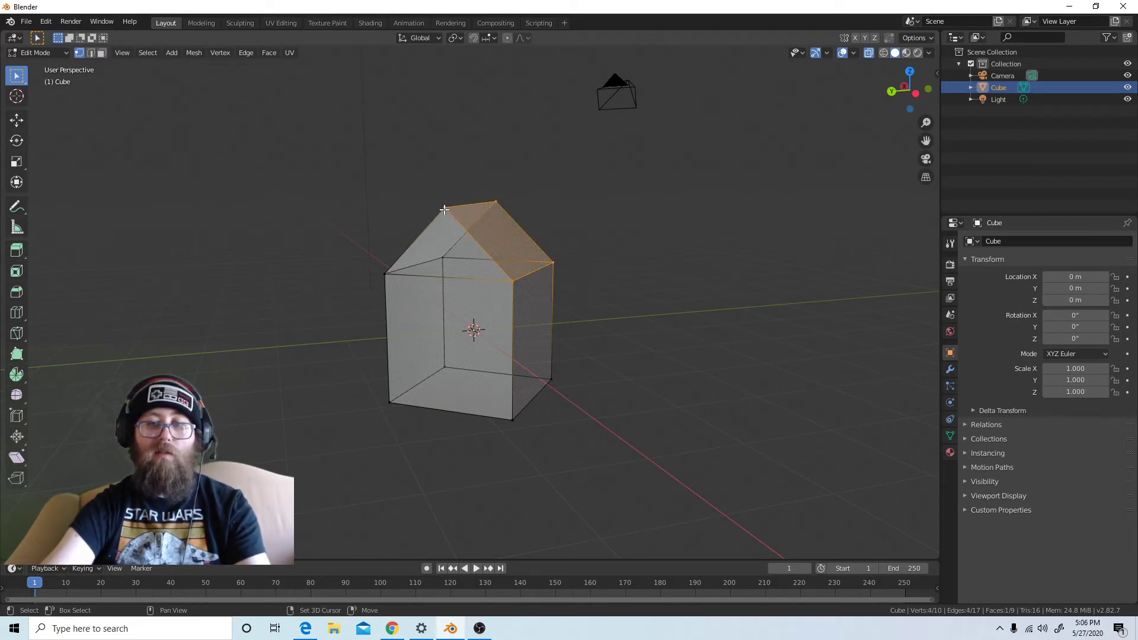
{"action": "key", "text": "r"}
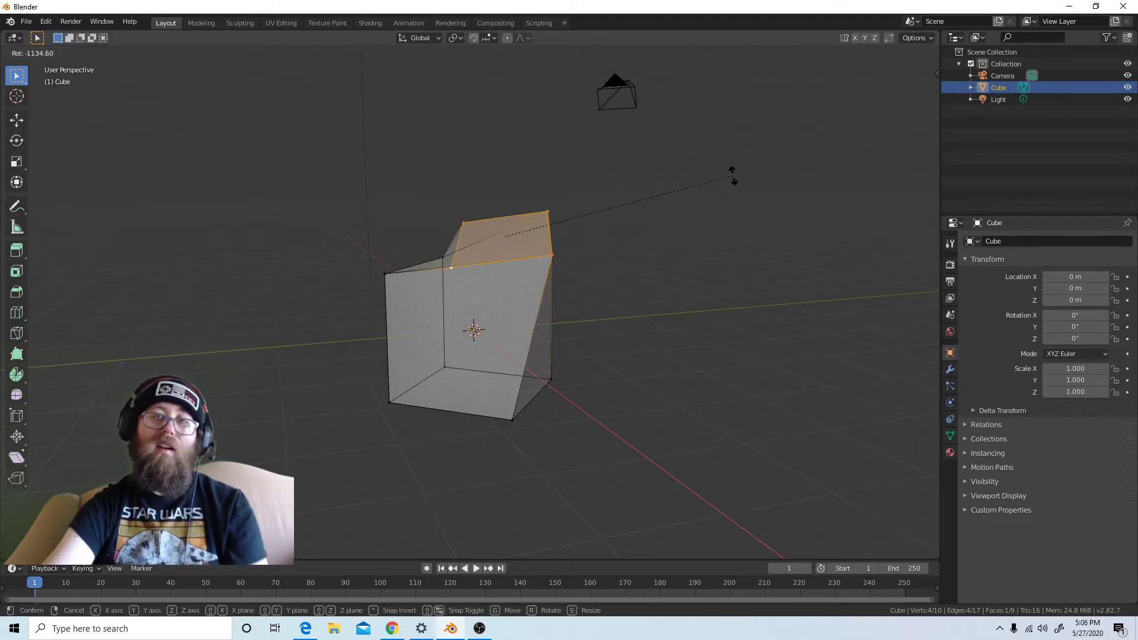
{"action": "key", "text": "Escape"}
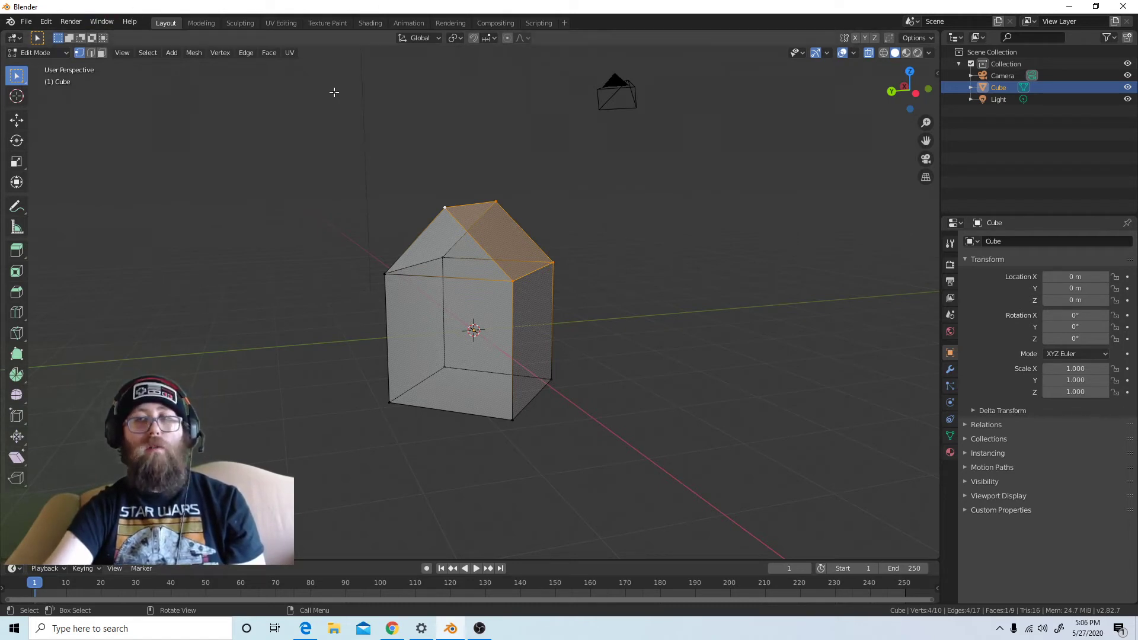
Try rotating the selected roof slope with the Rotate tool's gizmo, undo the rotation and clear the selection
{"action": "left_click", "coordinate": [18, 142]}
{"action": "left_click_drag", "start_coordinate": [515, 208], "coordinate": [533, 155]}
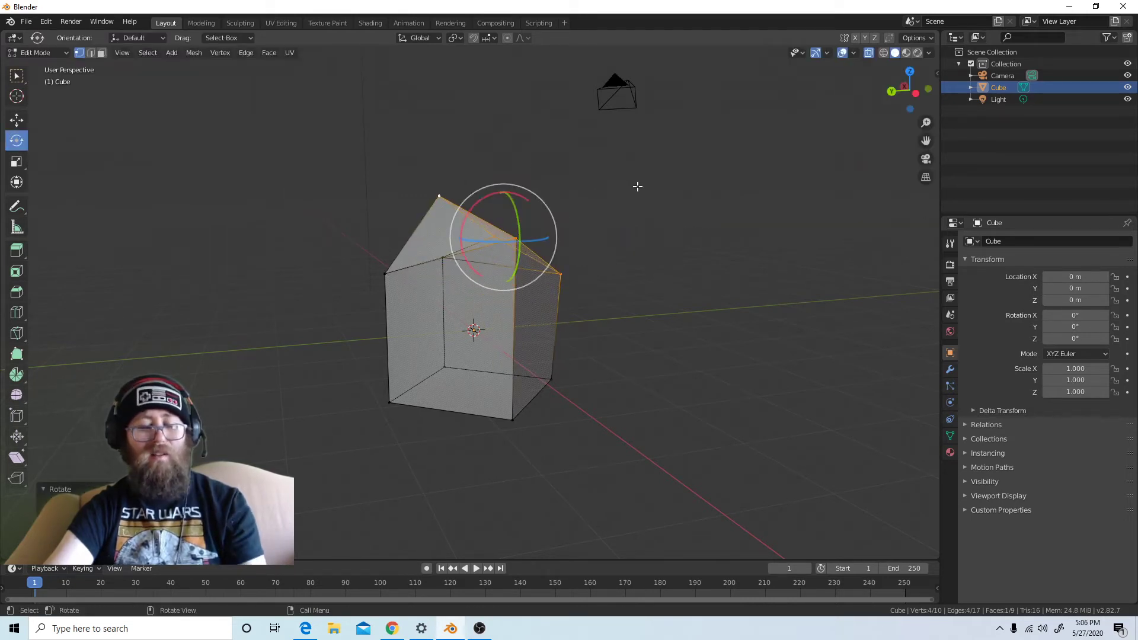
{"action": "key", "text": "ctrl+z"}
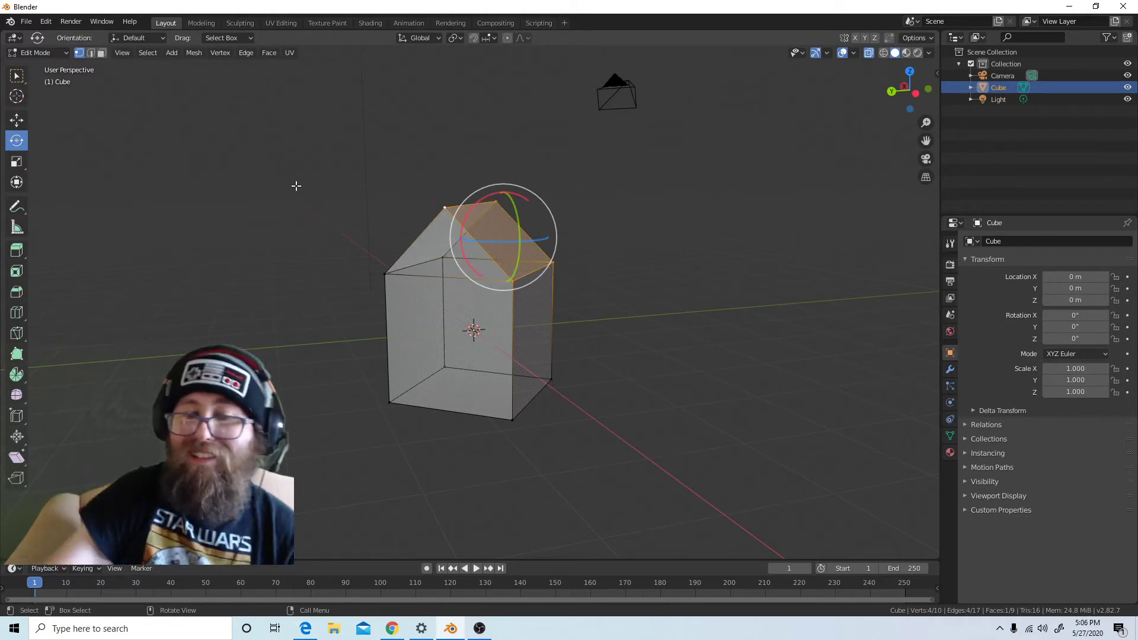
{"action": "left_click", "coordinate": [552, 348]}
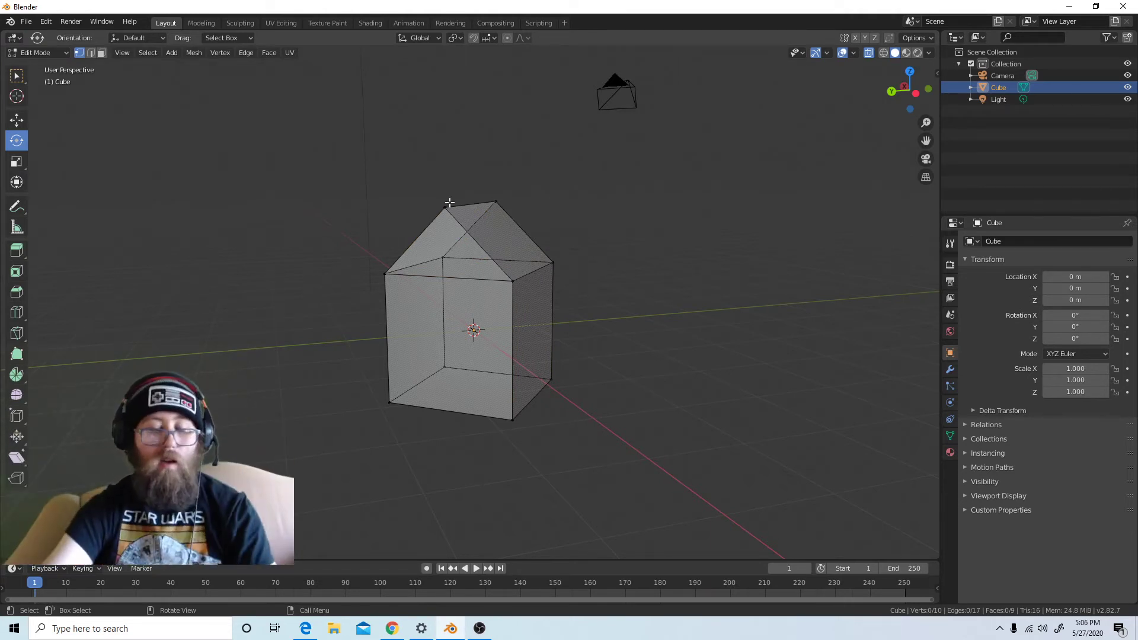
Circle-select all of the house's vertices with an enlarged selection circle
{"action": "key", "text": "c"}
{"action": "scroll", "coordinate": [488, 452], "scroll_direction": "down", "scroll_amount": 10}
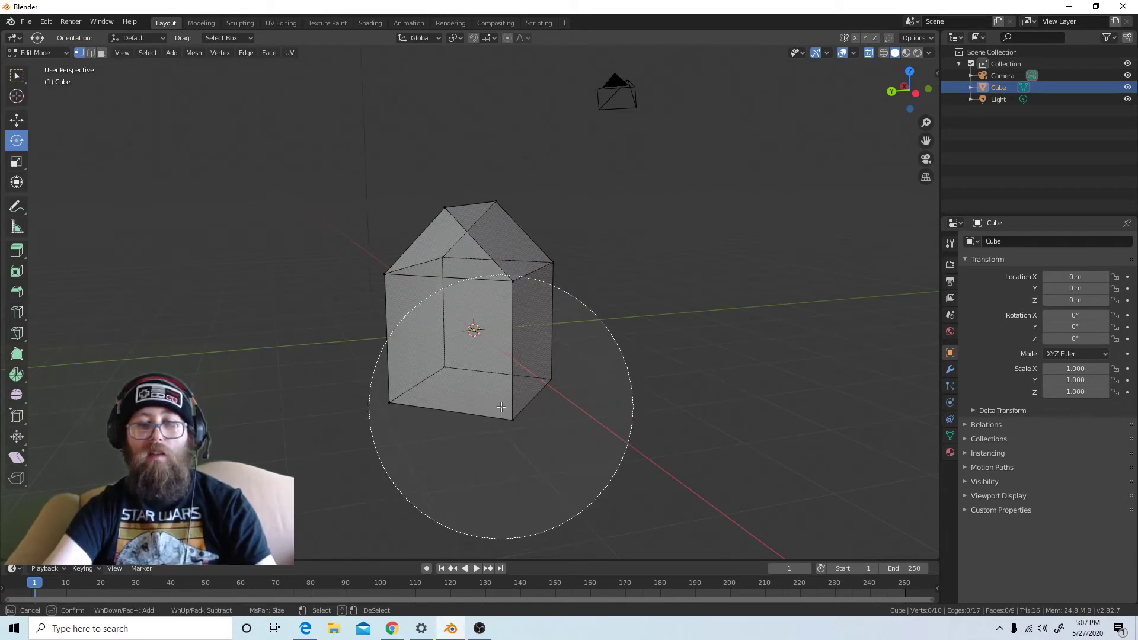
{"action": "left_click", "coordinate": [505, 344]}
{"action": "key", "text": "Escape"}
{"action": "scroll", "coordinate": [597, 441], "scroll_direction": "up", "scroll_amount": 5}
{"action": "scroll", "coordinate": [592, 438], "scroll_direction": "down", "scroll_amount": 5}
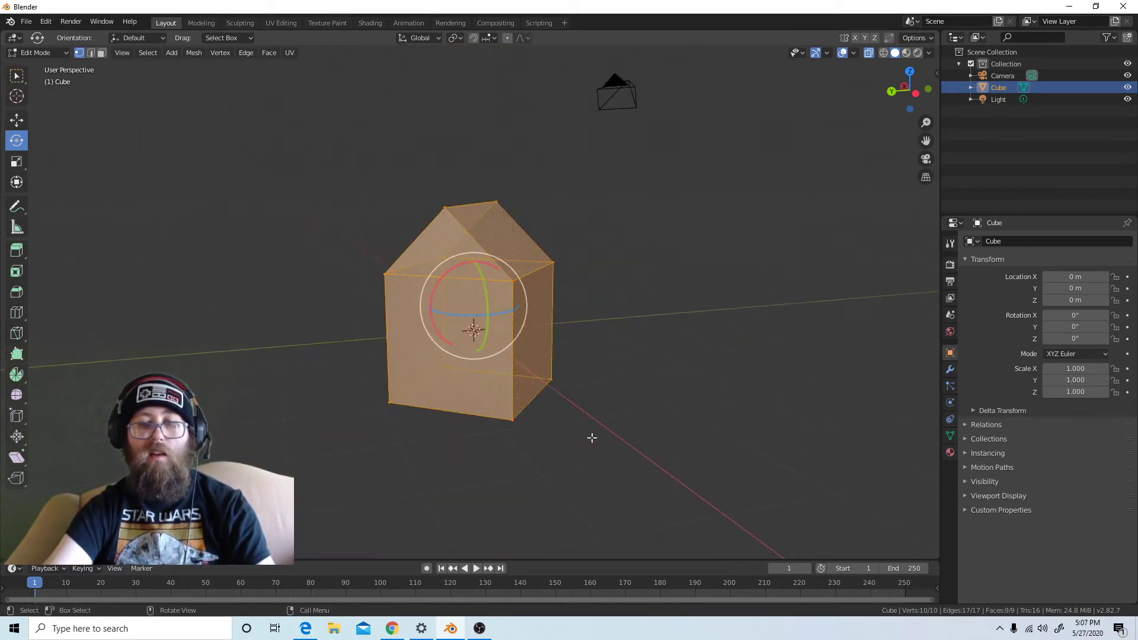
Display the Move gizmo on the house, switch to the Transform tool and clear the selection
{"action": "left_click", "coordinate": [16, 125]}
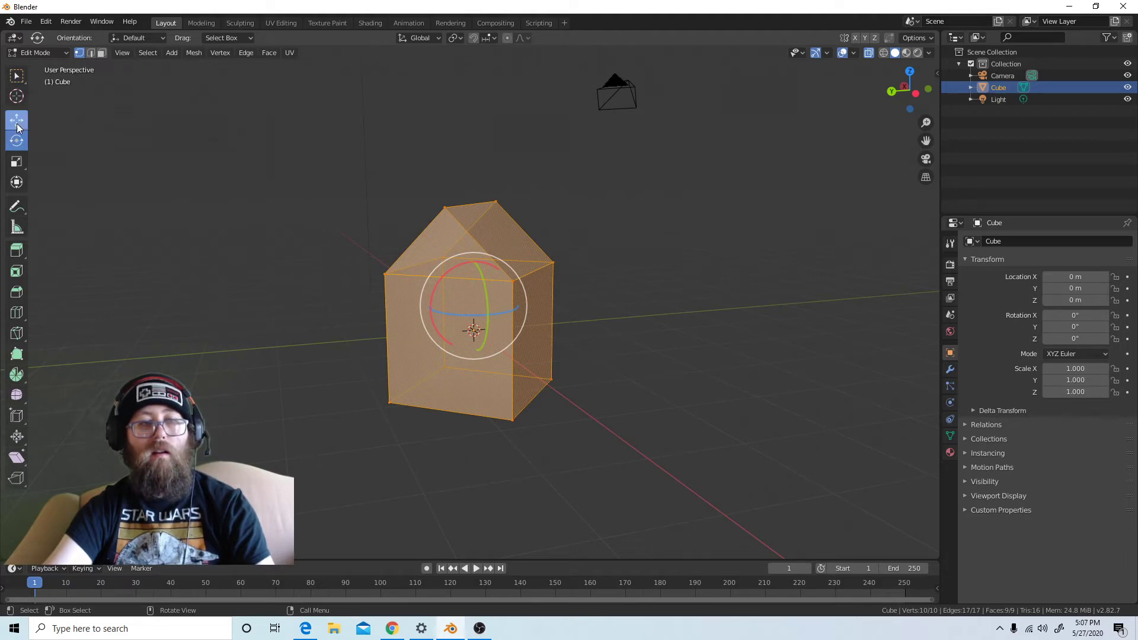
{"action": "left_click", "coordinate": [17, 183]}
{"action": "left_click", "coordinate": [611, 296]}
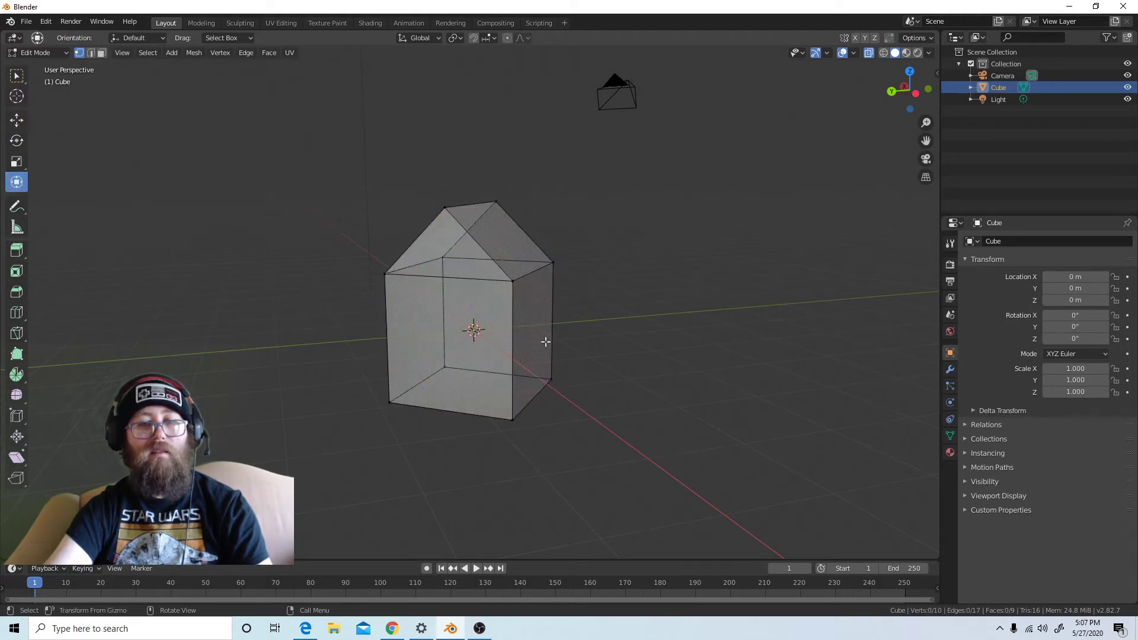
Circle-select the house's vertices, clear the selection, and select the whole mesh at once
{"action": "key", "text": "c"}
{"action": "scroll", "coordinate": [474, 344], "scroll_direction": "up", "scroll_amount": 6}
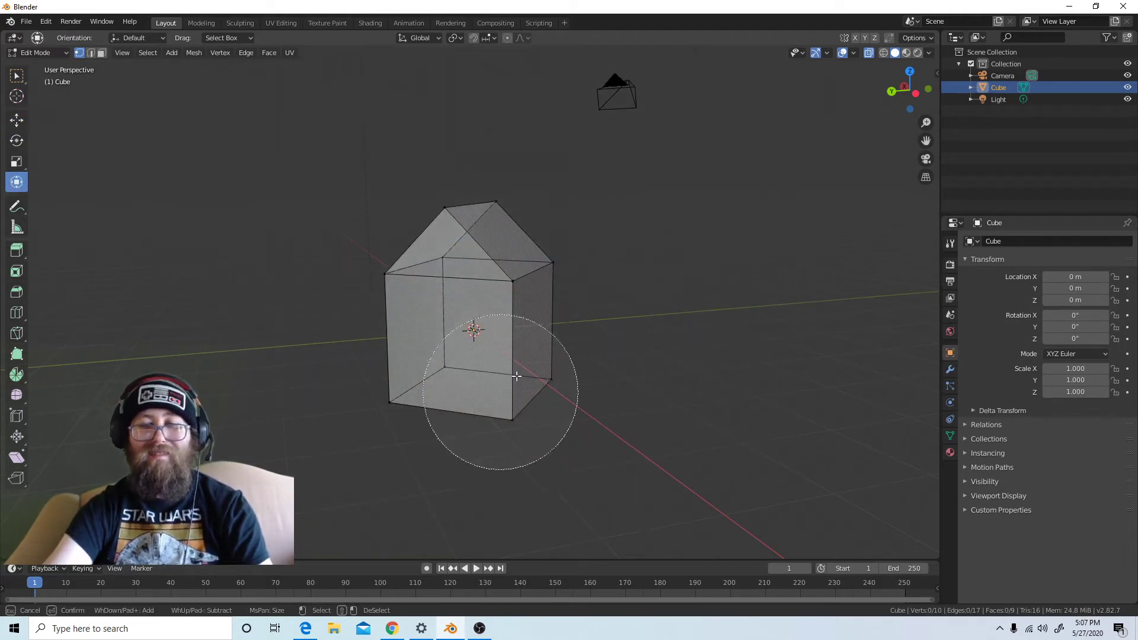
{"action": "mouse_move", "coordinate": [540, 267]}
{"action": "left_mouse_down"}
{"action": "mouse_move", "coordinate": [503, 482]}
{"action": "mouse_move", "coordinate": [736, 432]}
{"action": "mouse_move", "coordinate": [699, 376]}
{"action": "left_mouse_up"}
{"action": "key", "text": "Escape"}
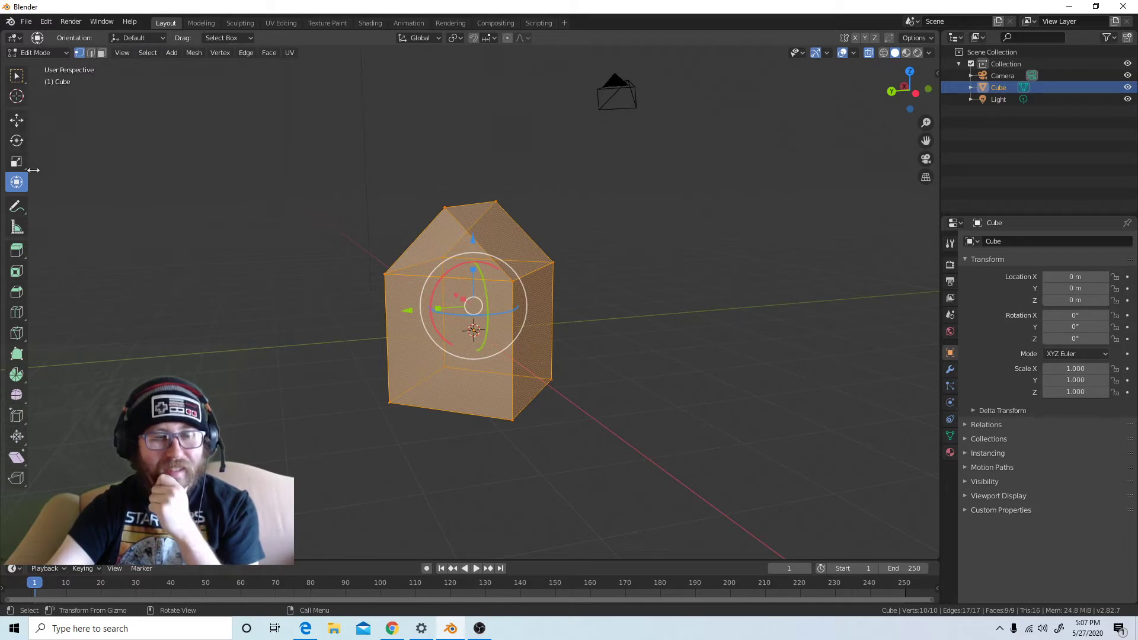
{"action": "right_click", "coordinate": [393, 172]}
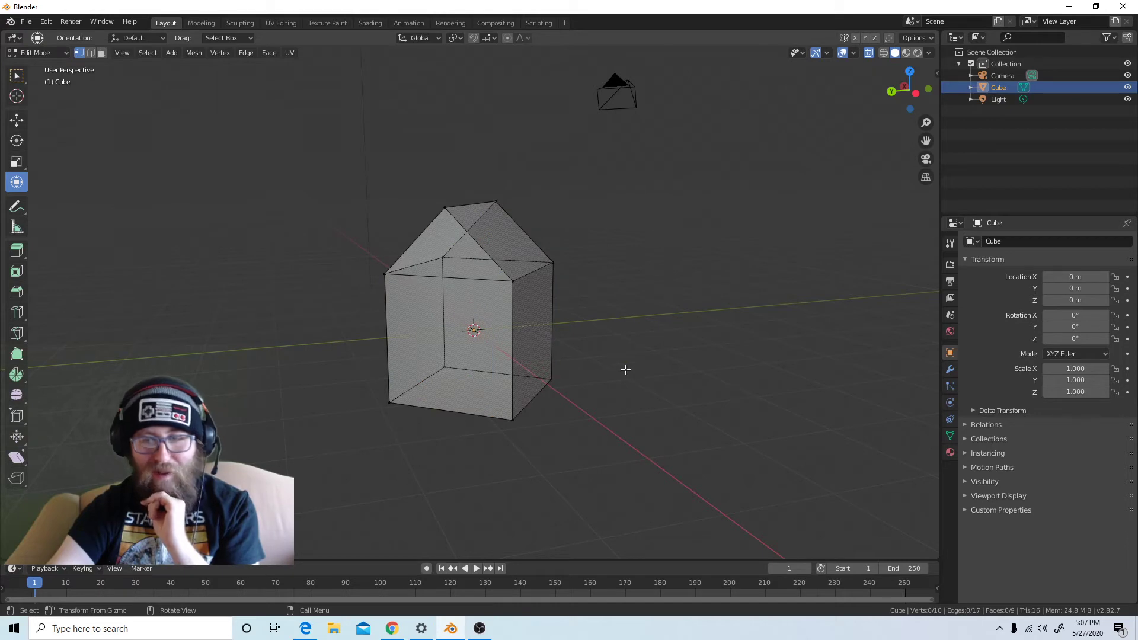
{"action": "key", "text": "a"}
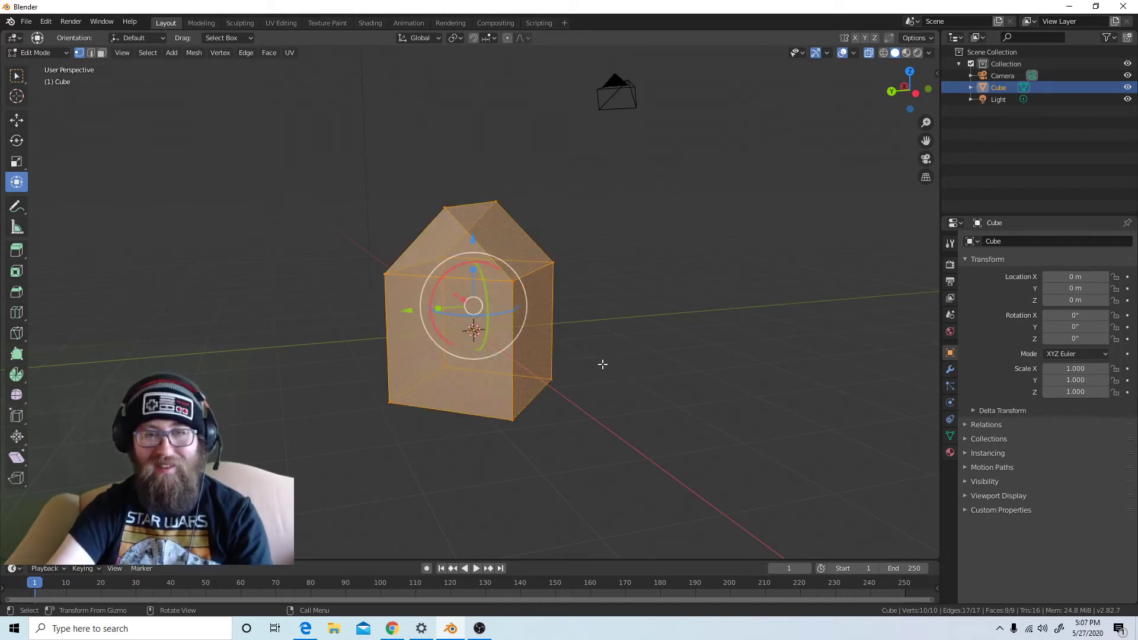
Try enlarging the whole house with free scaling several times and undo the enlargements
{"action": "key", "text": "s"}
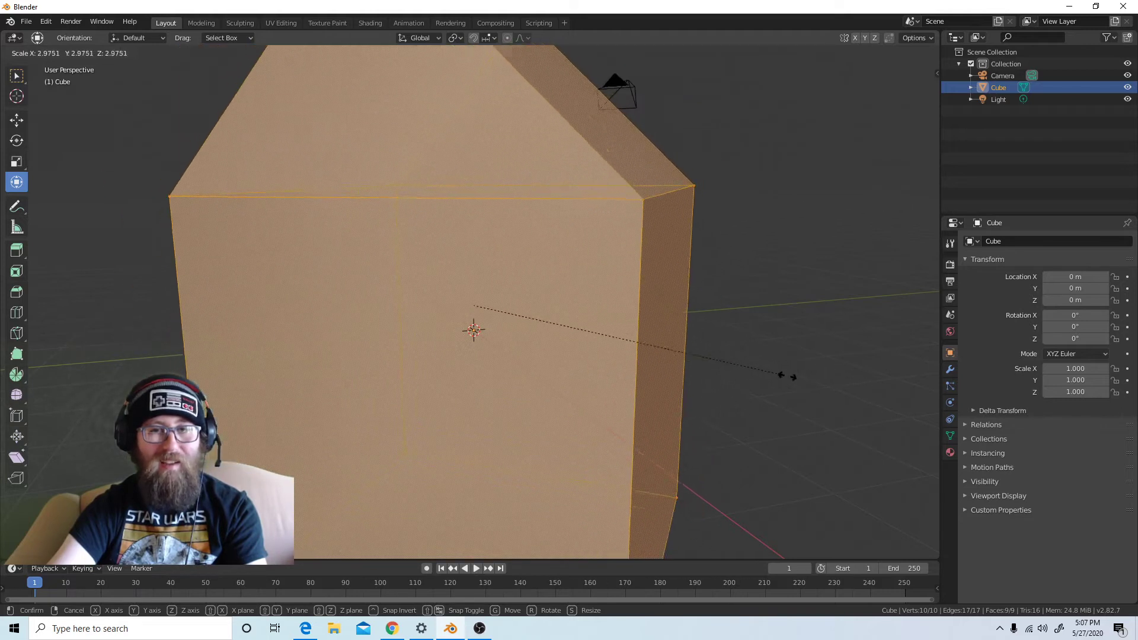
{"action": "left_click", "coordinate": [812, 378]}
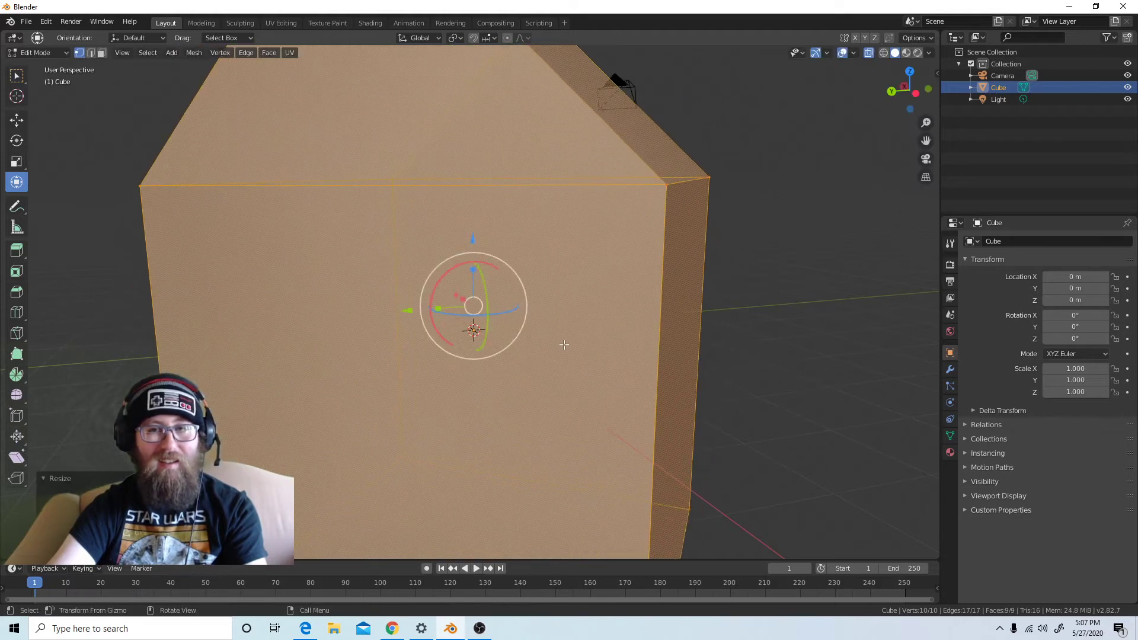
{"action": "scroll", "coordinate": [563, 344], "scroll_direction": "down", "scroll_amount": 10}
{"action": "key", "text": "s"}
{"action": "left_click", "coordinate": [722, 486]}
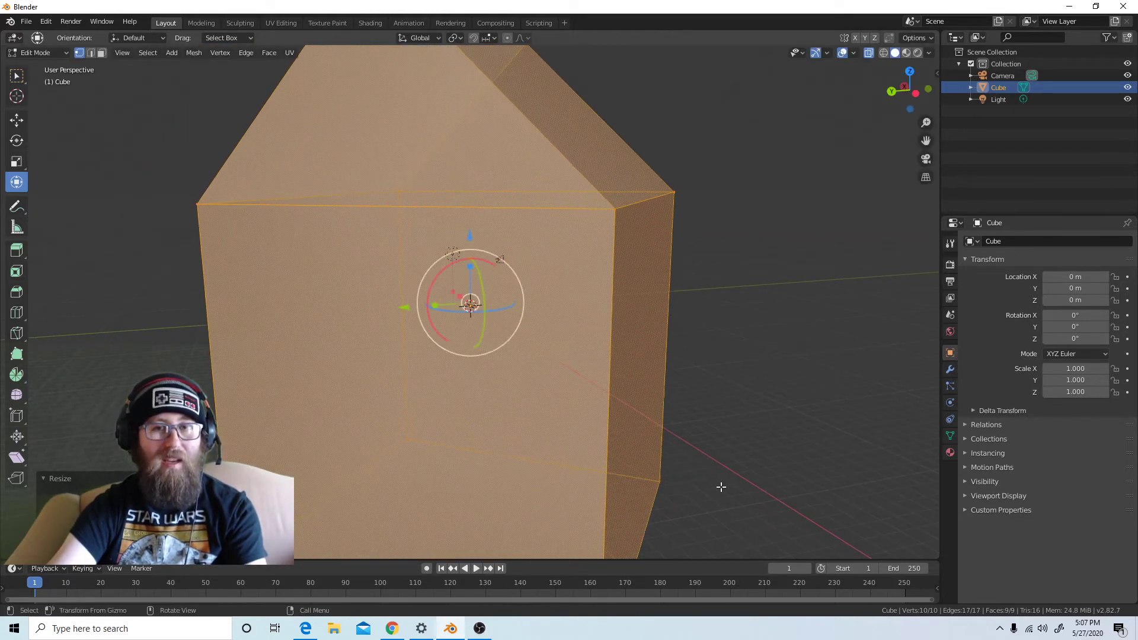
{"action": "key", "text": "s"}
{"action": "right_click", "coordinate": [912, 496]}
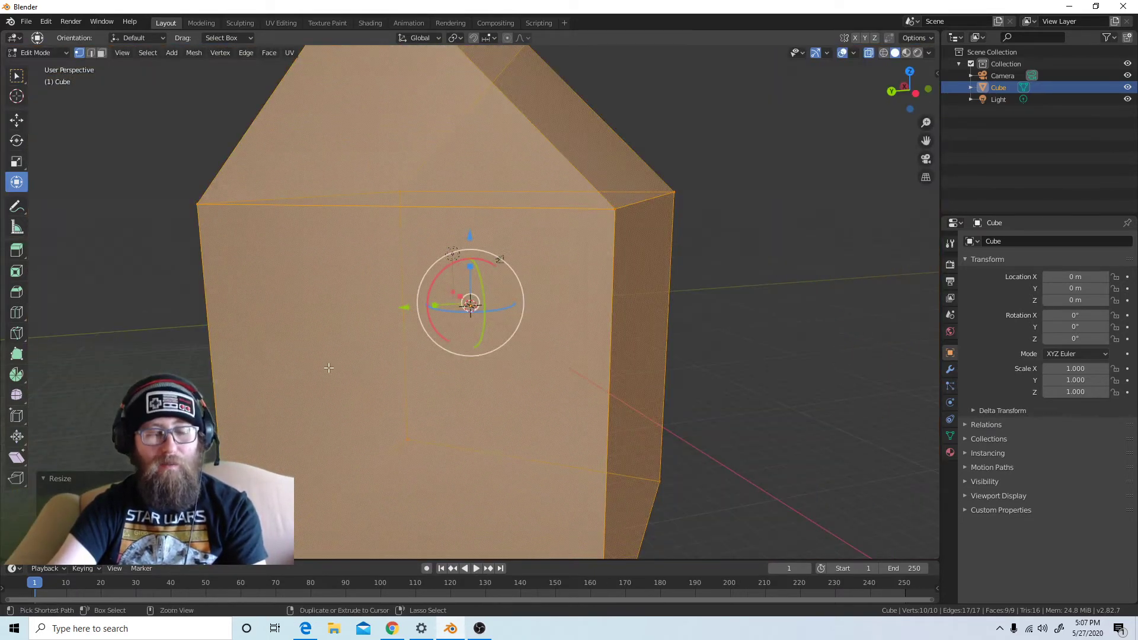
{"action": "key", "text": "ctrl+z"}
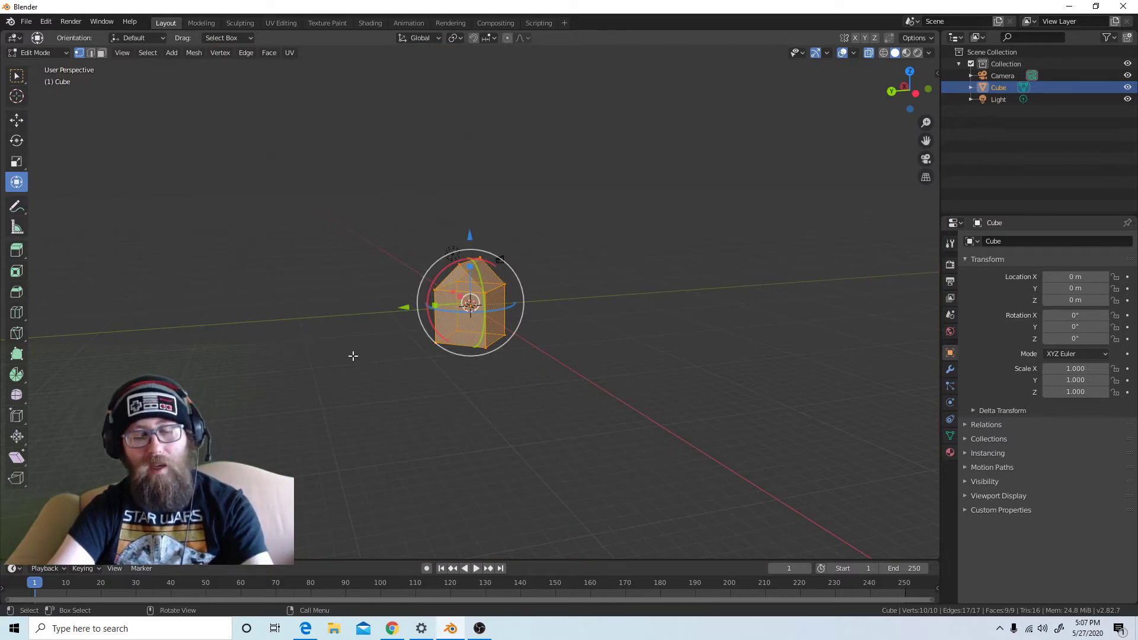
Try scaling the house by exact factors of 2, 4 and 100 without keeping any of them
{"action": "type", "text": "s2"}
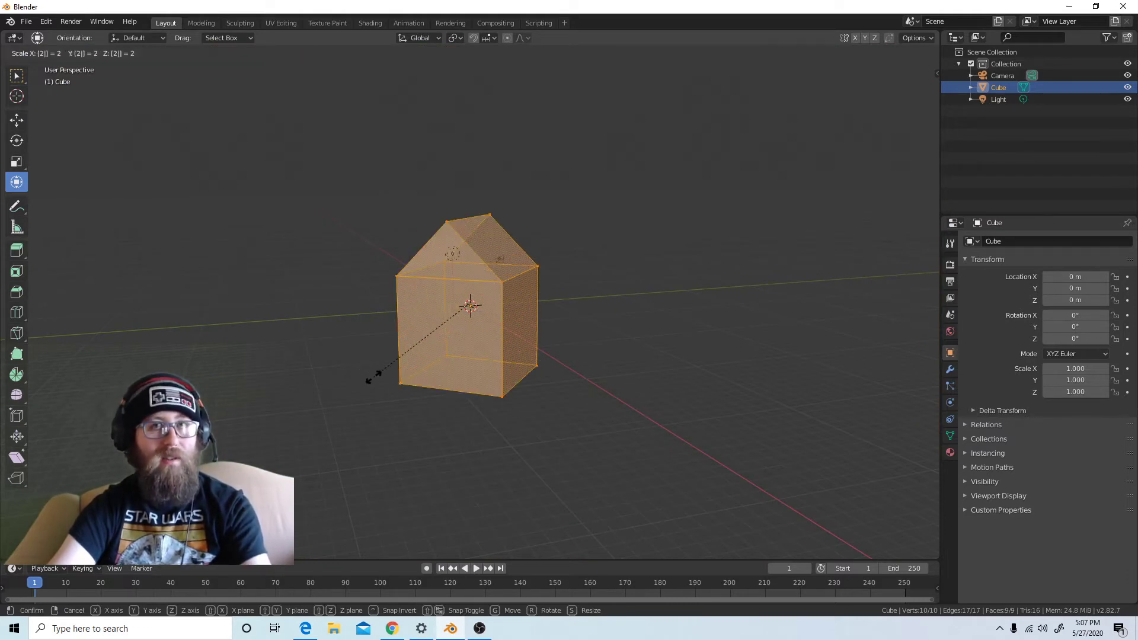
{"action": "right_click", "coordinate": [374, 376]}
{"action": "type", "text": "s"}
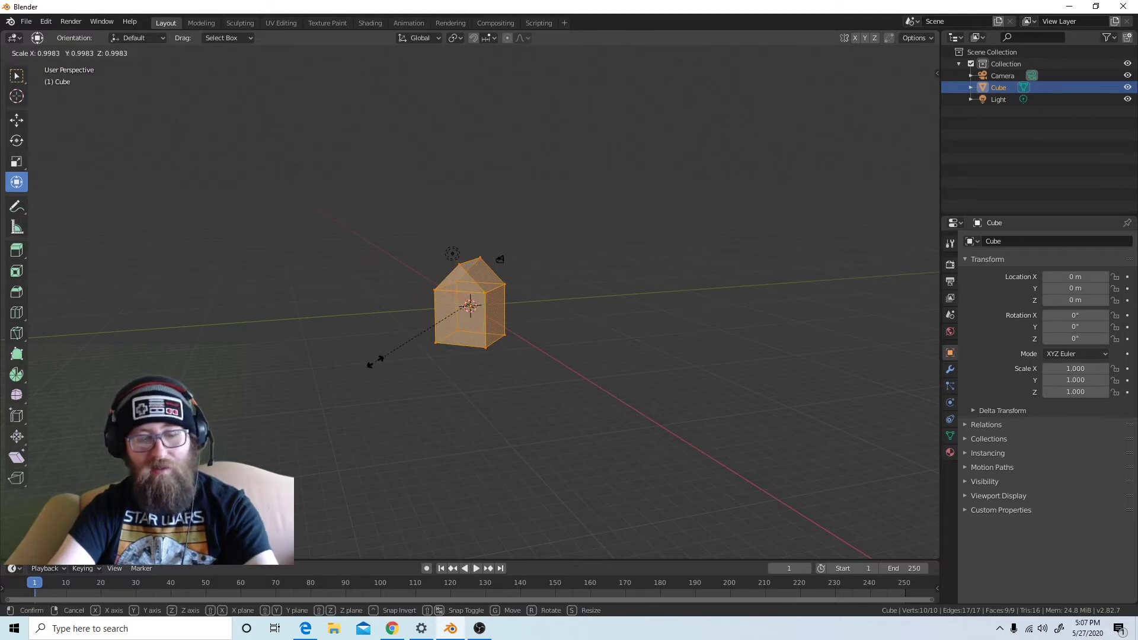
{"action": "type", "text": "4"}
{"action": "key", "text": "BackSpace"}
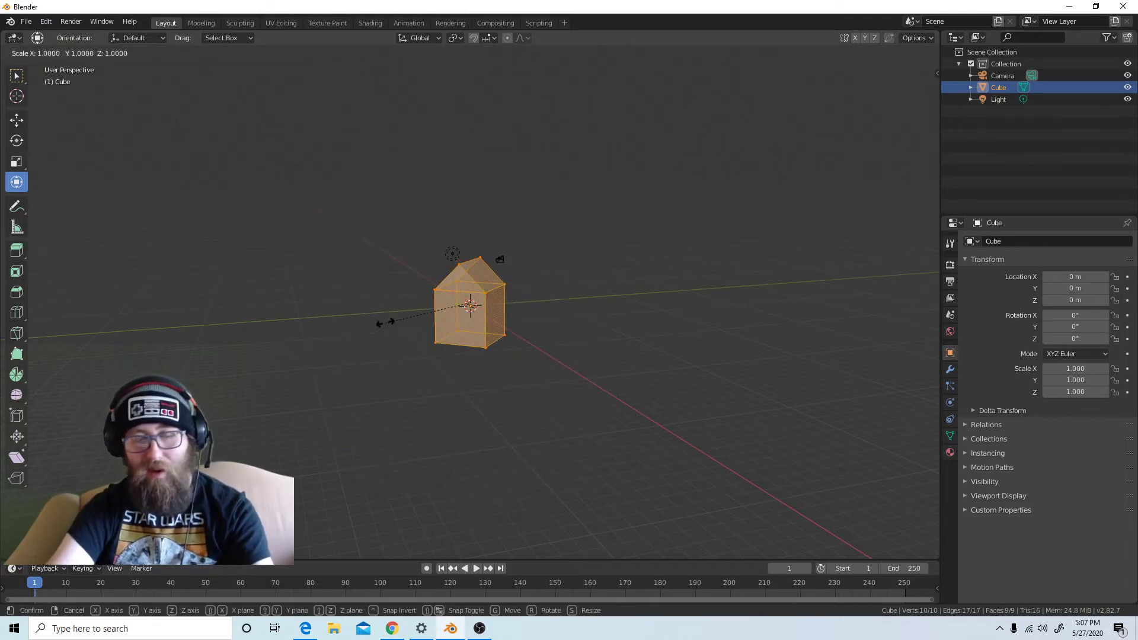
{"action": "type", "text": "100"}
{"action": "right_click", "coordinate": [382, 331]}
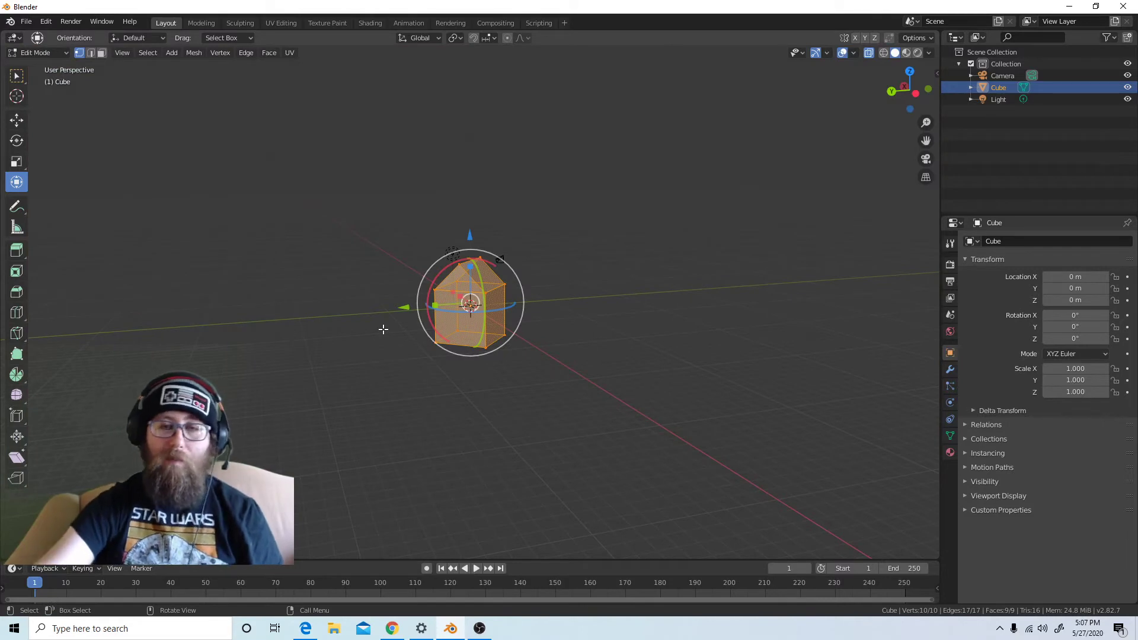
Clear the selection, reselect the whole house, try moving it freely and cancel the move
{"action": "left_click", "coordinate": [590, 261]}
{"action": "scroll", "coordinate": [394, 362], "scroll_direction": "up", "scroll_amount": 3}
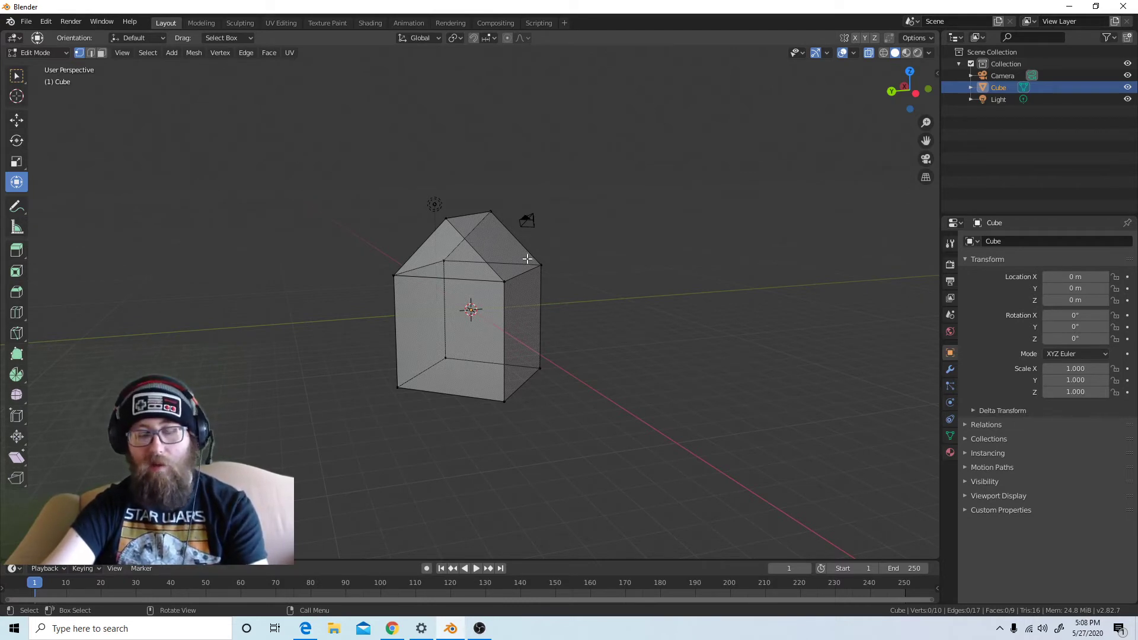
{"action": "key", "text": "a"}
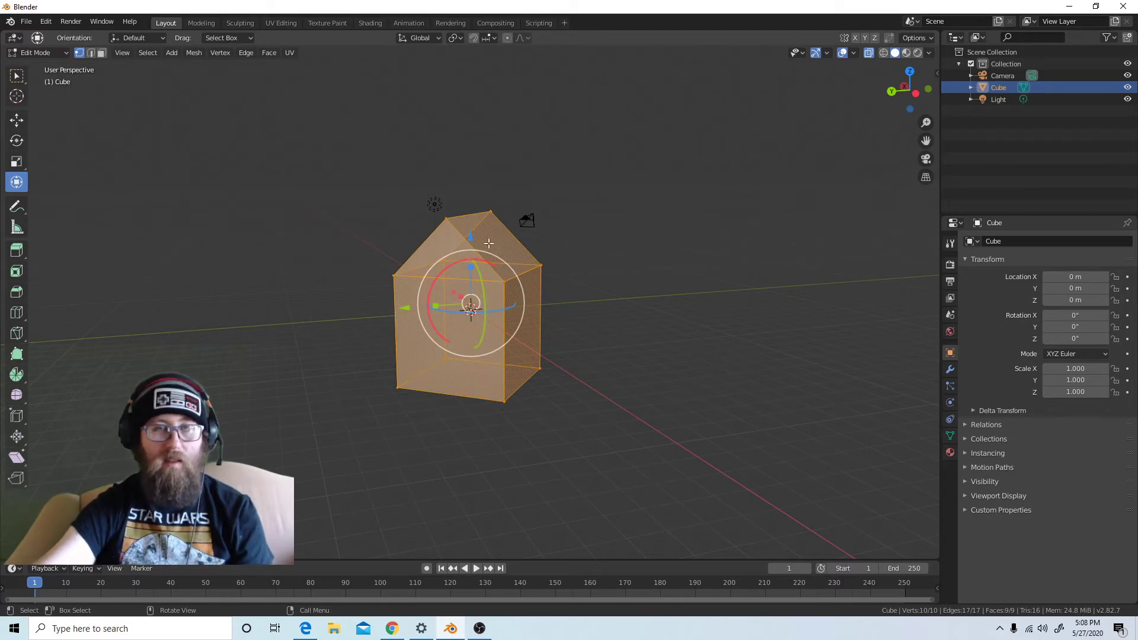
{"action": "key", "text": "g"}
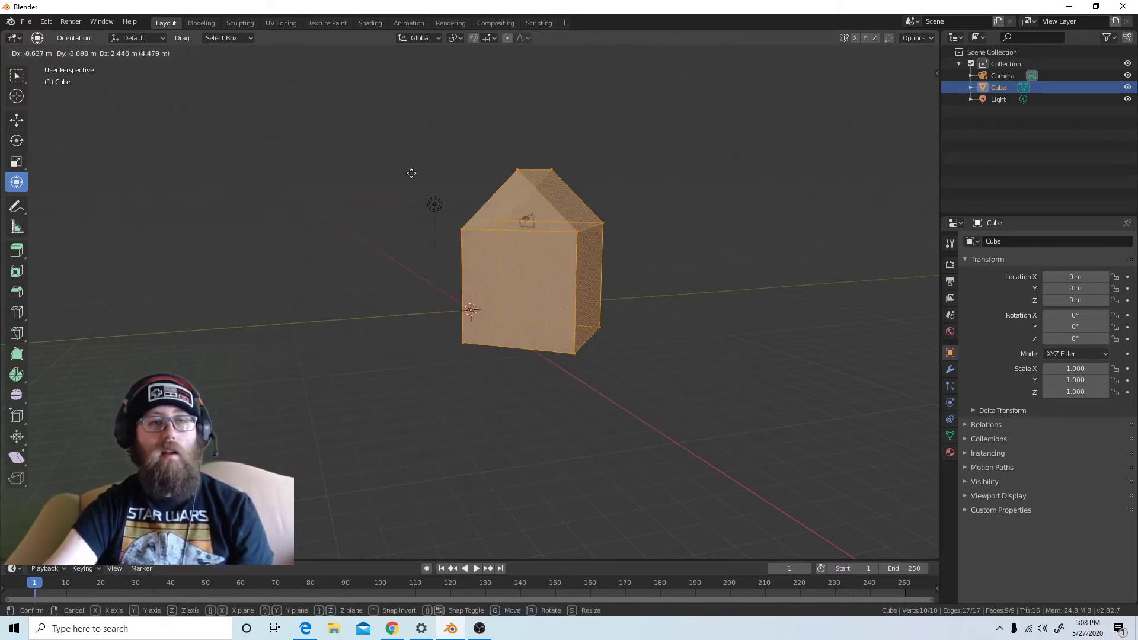
{"action": "key", "text": "Escape"}
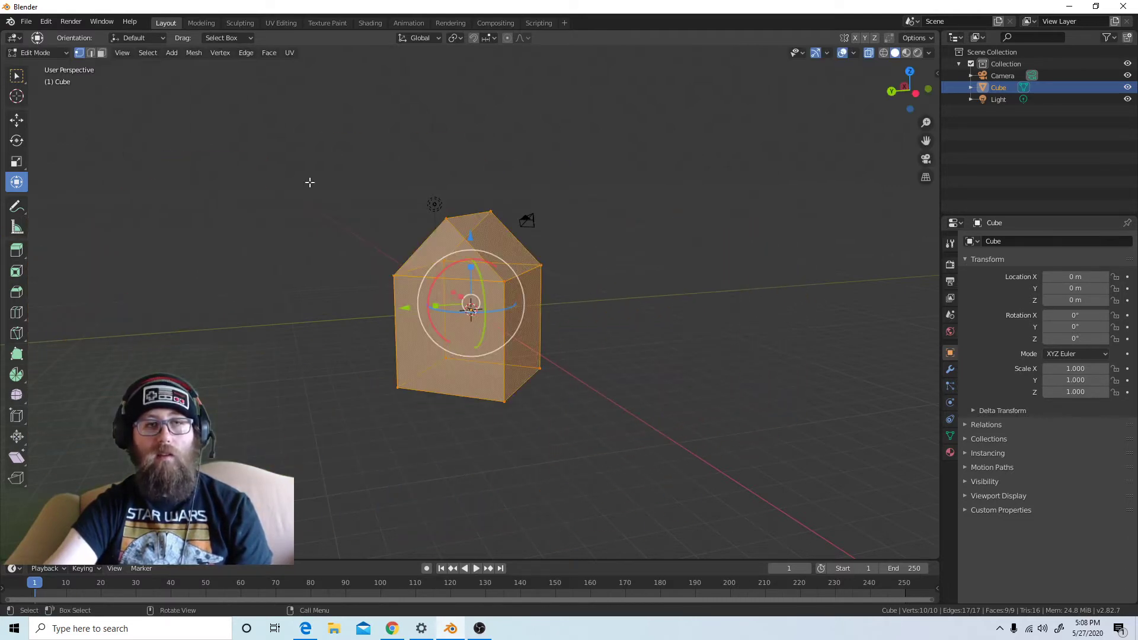
Shift the whole house slightly in the positive Y direction with the Move tool, then deselect and reselect it
{"action": "left_click", "coordinate": [20, 122]}
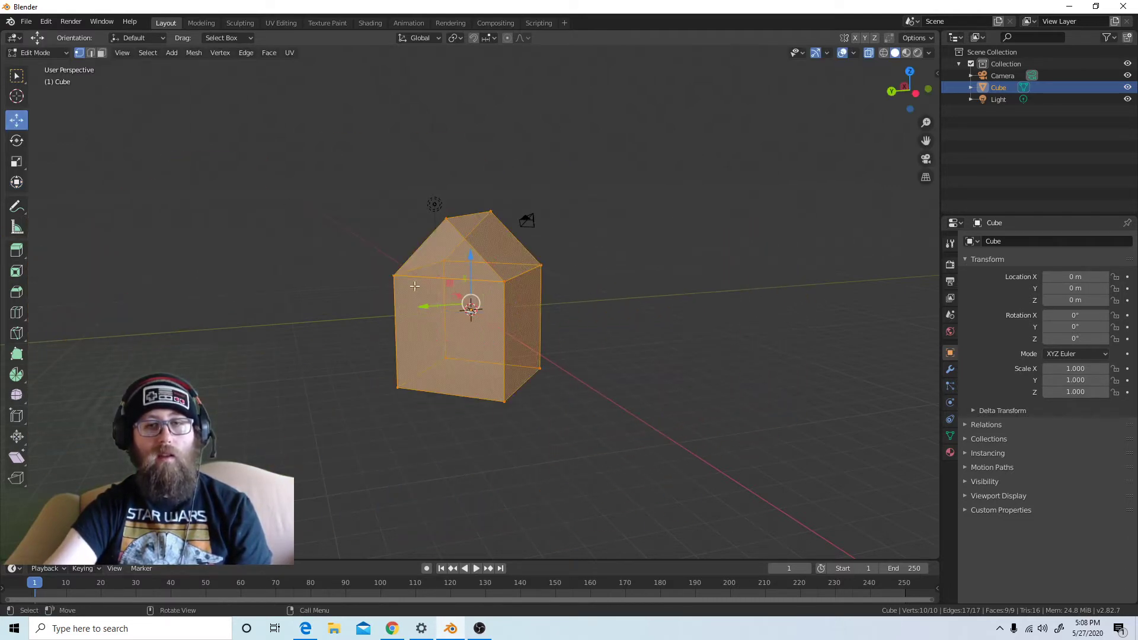
{"action": "mouse_move", "coordinate": [416, 308]}
{"action": "left_mouse_down"}
{"action": "mouse_move", "coordinate": [246, 343]}
{"action": "mouse_move", "coordinate": [714, 306]}
{"action": "mouse_move", "coordinate": [498, 318]}
{"action": "mouse_move", "coordinate": [408, 309]}
{"action": "left_mouse_up"}
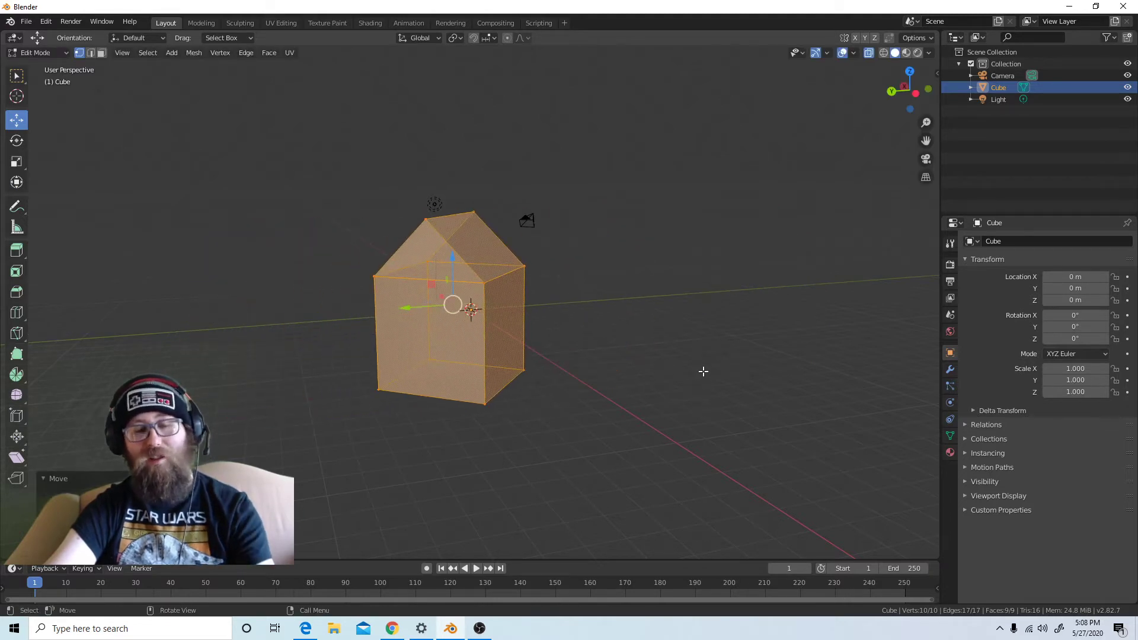
{"action": "key", "text": "alt+a"}
{"action": "key", "text": "a"}
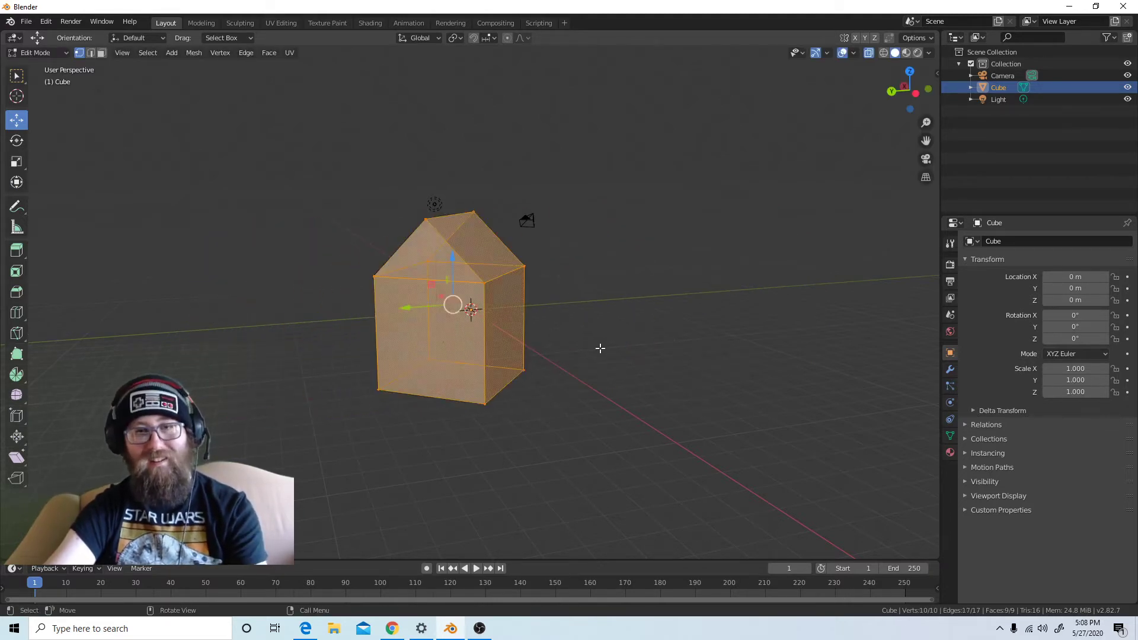
Try moving the whole house freely twice, clearing and restoring its full selection in between, and cancel both moves
{"action": "key", "text": "g"}
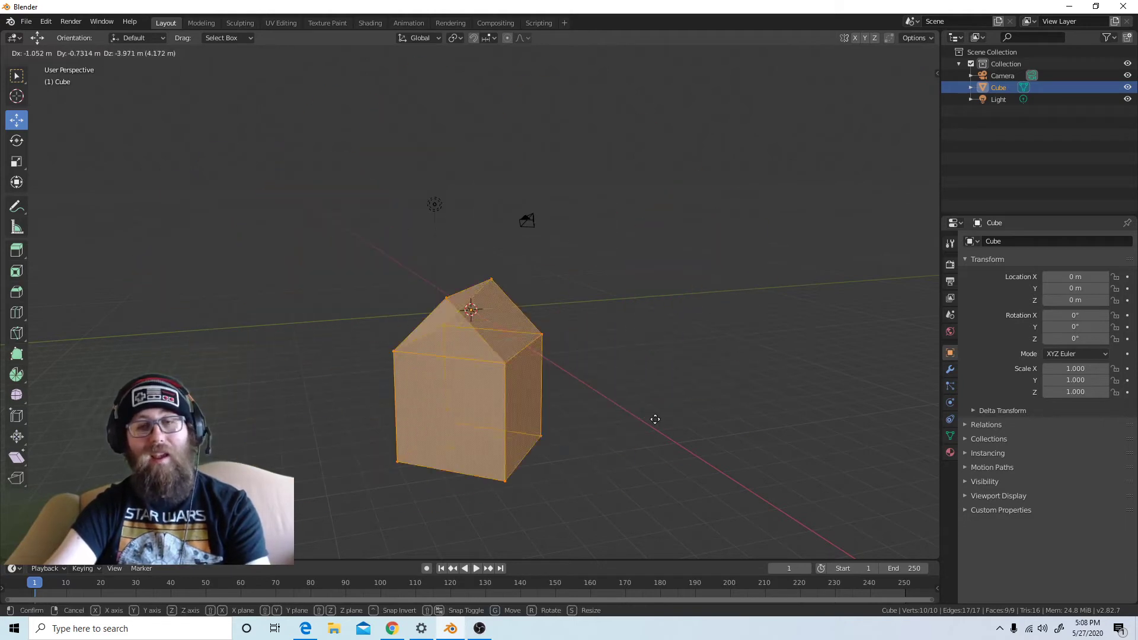
{"action": "right_click", "coordinate": [515, 282]}
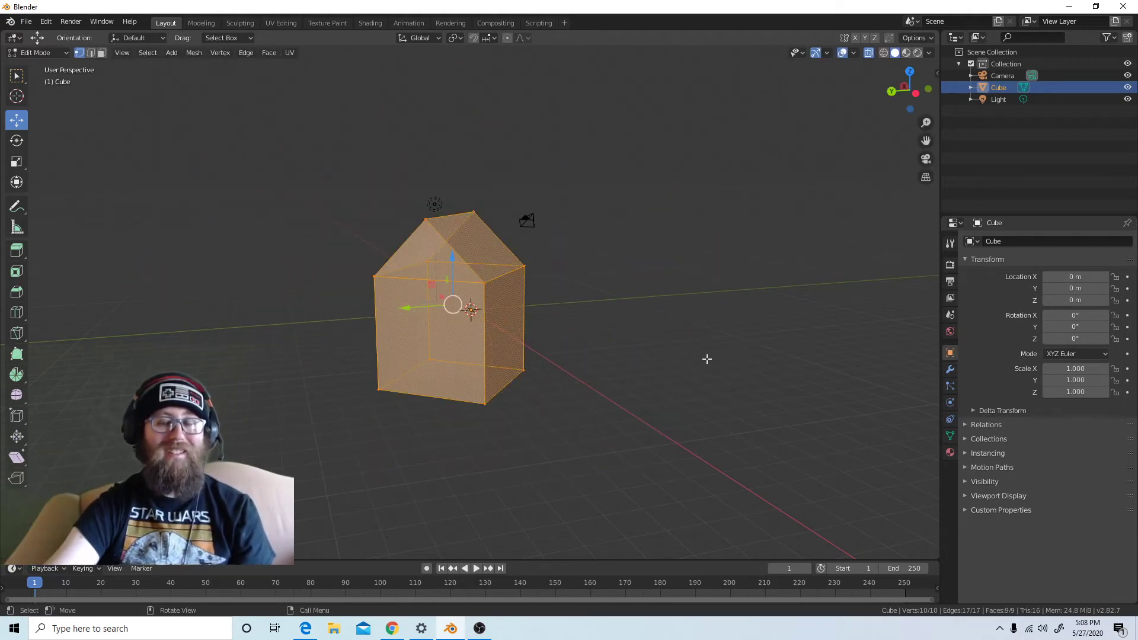
{"action": "left_click", "coordinate": [643, 304]}
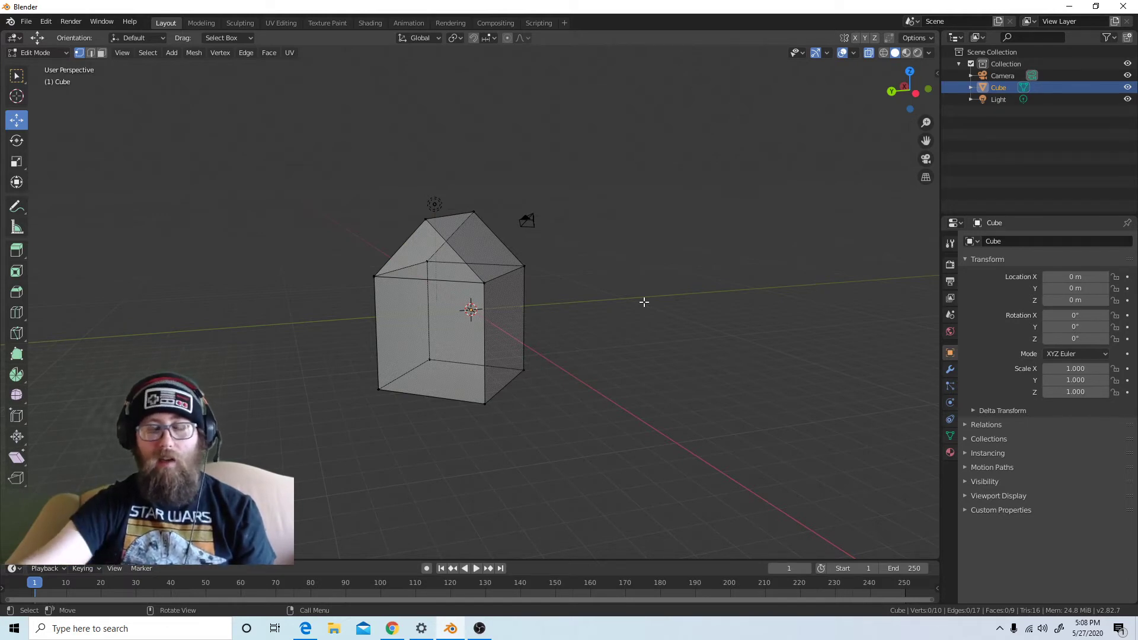
{"action": "key", "text": "a"}
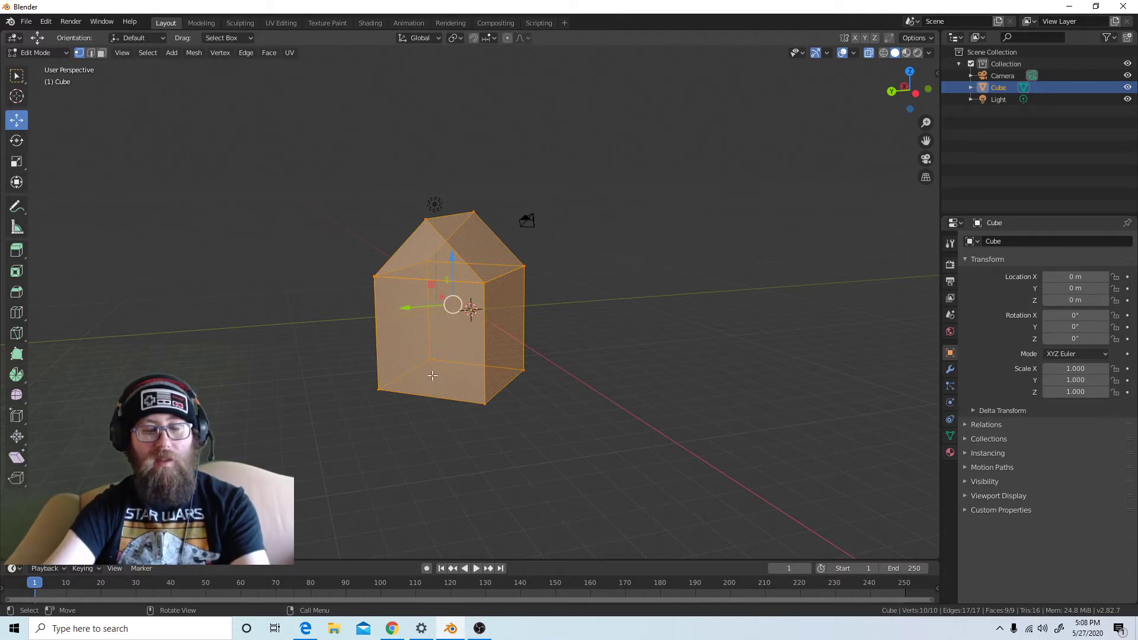
{"action": "key", "text": "g"}
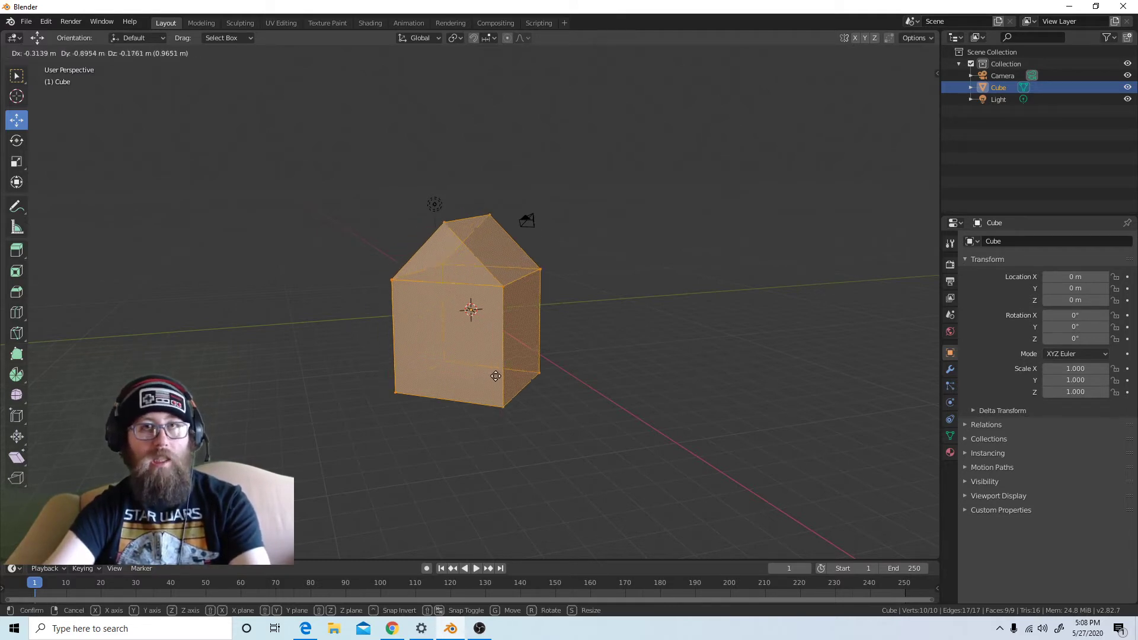
{"action": "key", "text": "Escape"}
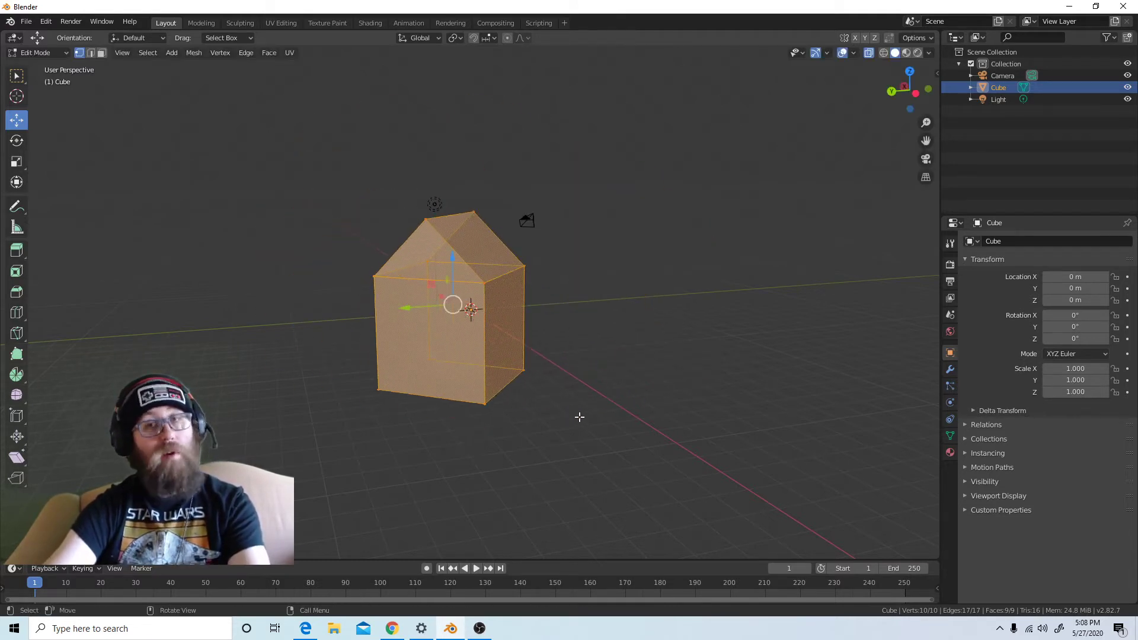
Try rotating and scaling the whole house freely, cancel both transforms and clear the selection
{"action": "key", "text": "r"}
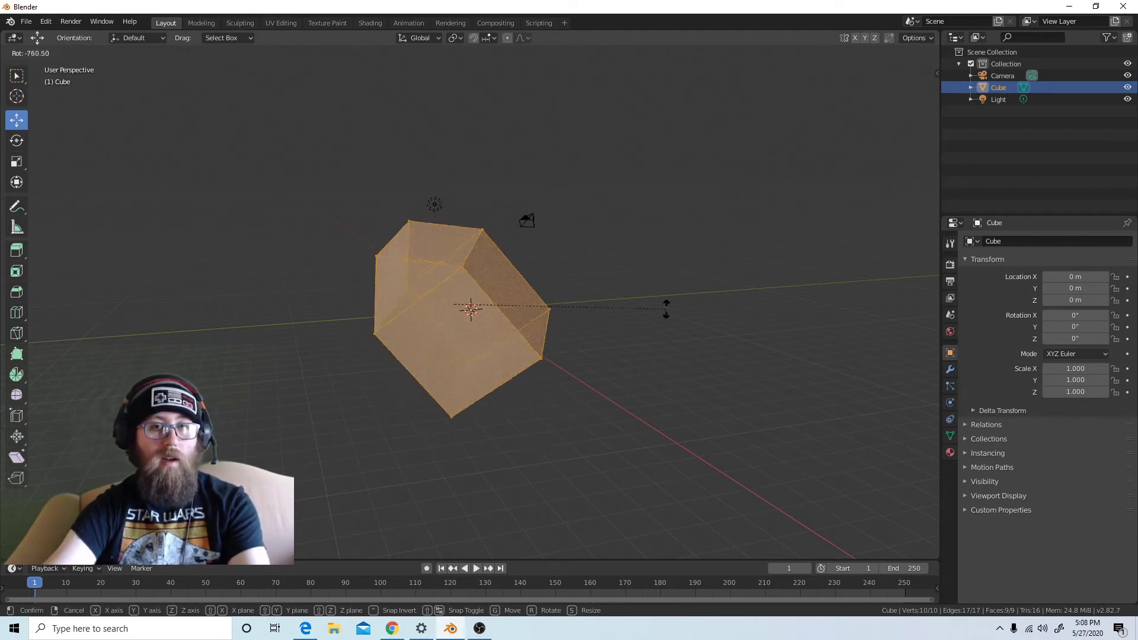
{"action": "key", "text": "Escape"}
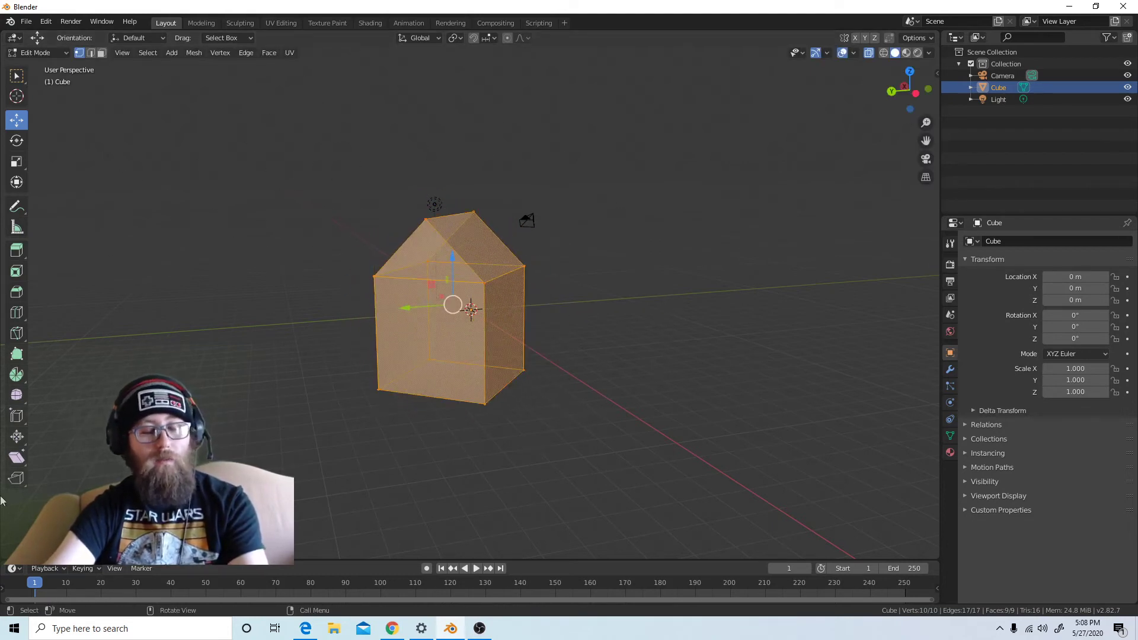
{"action": "key", "text": "s"}
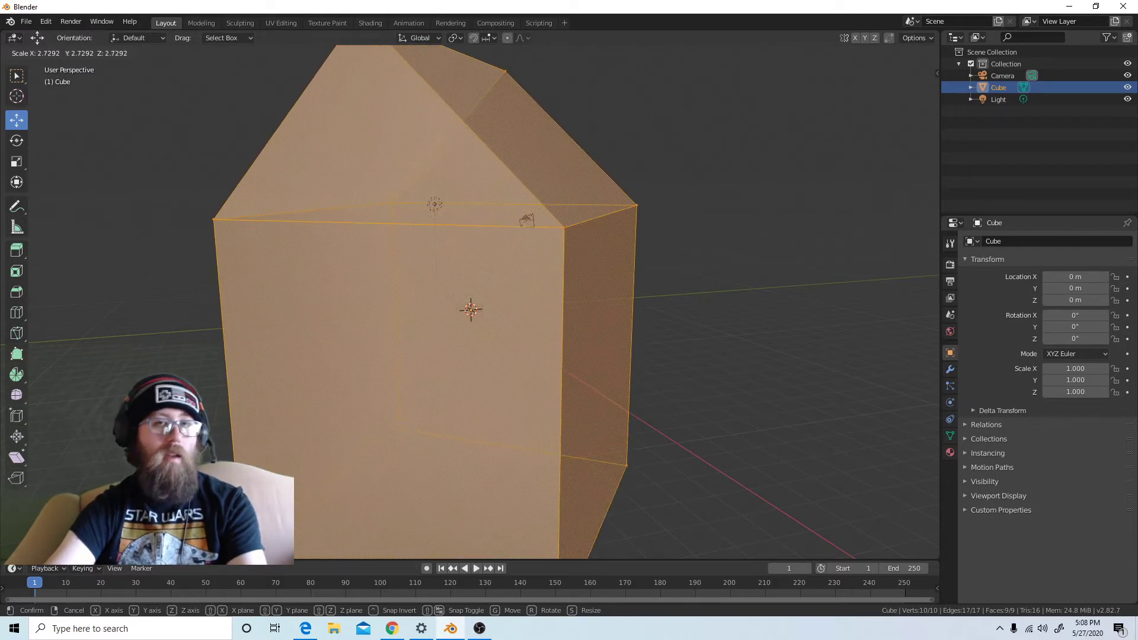
{"action": "key", "text": "Escape"}
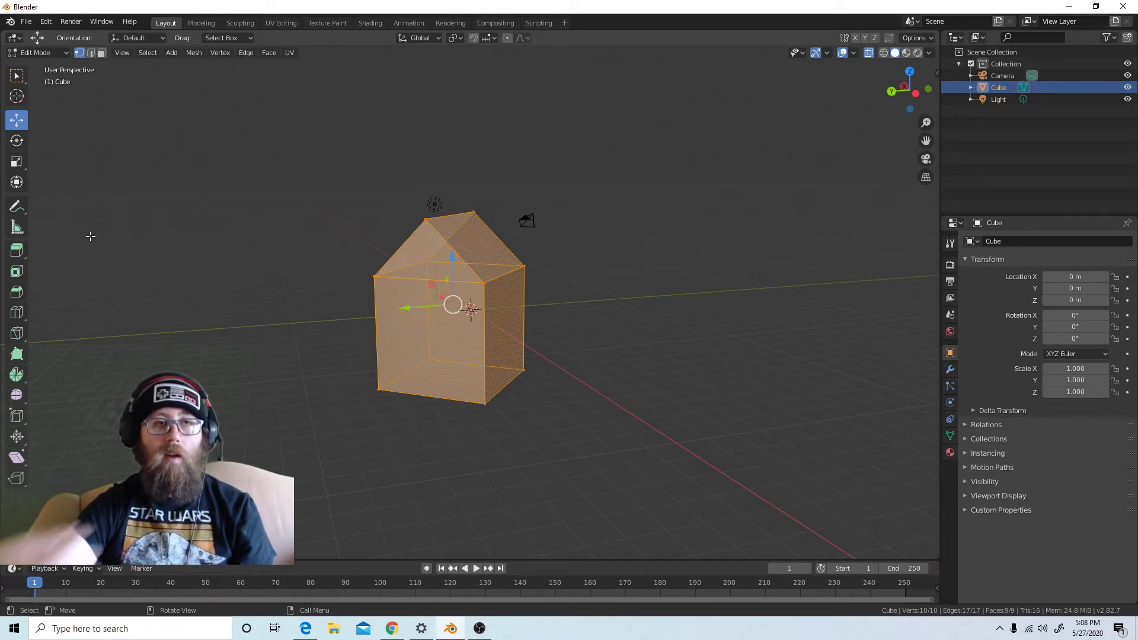
{"action": "left_click", "coordinate": [685, 238]}
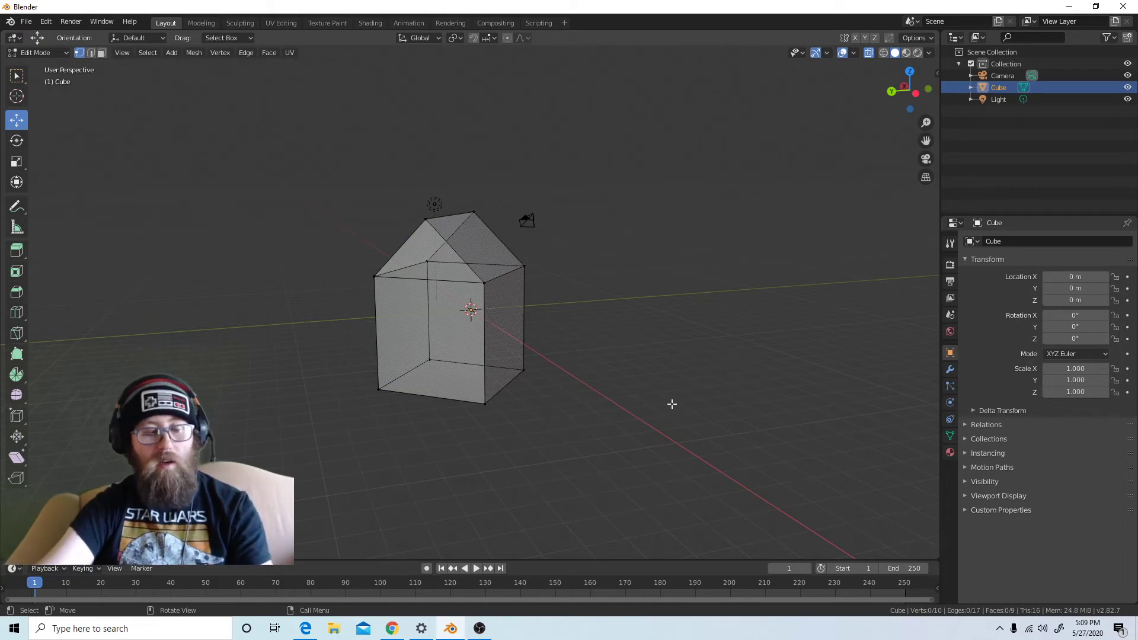
Switch from Edit Mode to Object Mode and add a plane mesh to the scene
{"action": "left_click", "coordinate": [37, 53]}
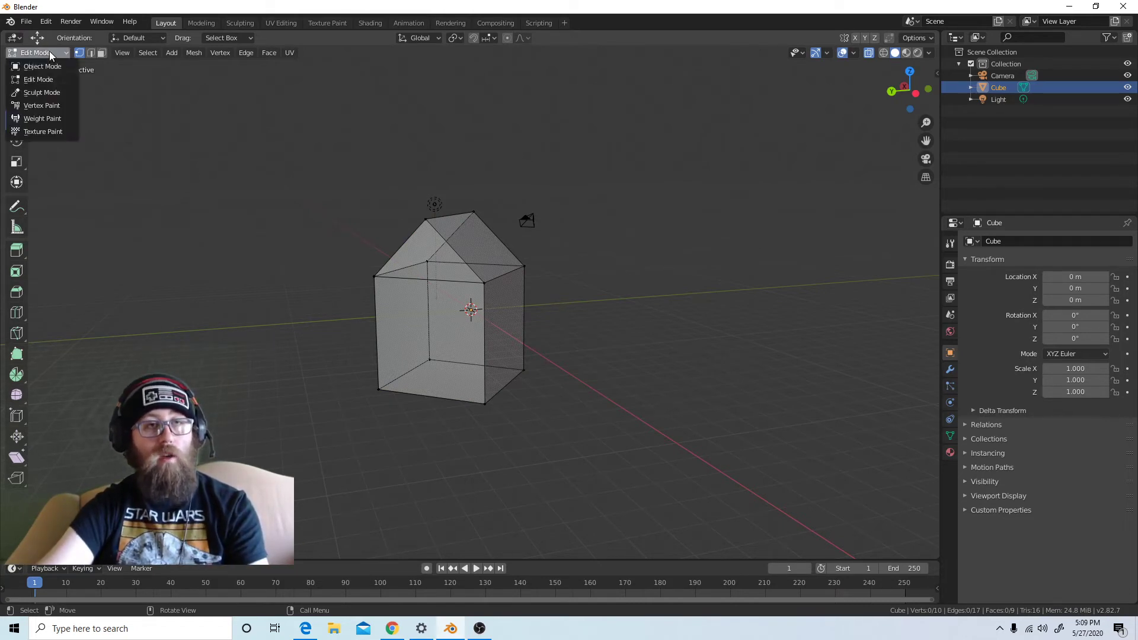
{"action": "left_click", "coordinate": [48, 67]}
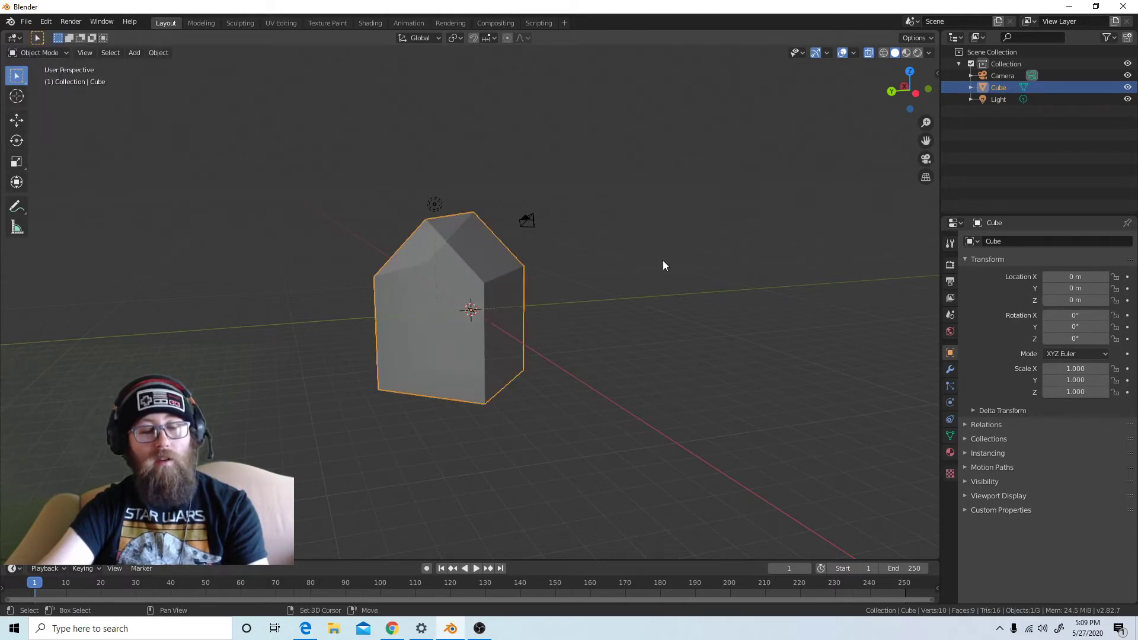
{"action": "key", "text": "shift+a"}
{"action": "mouse_move", "coordinate": [663, 260]}
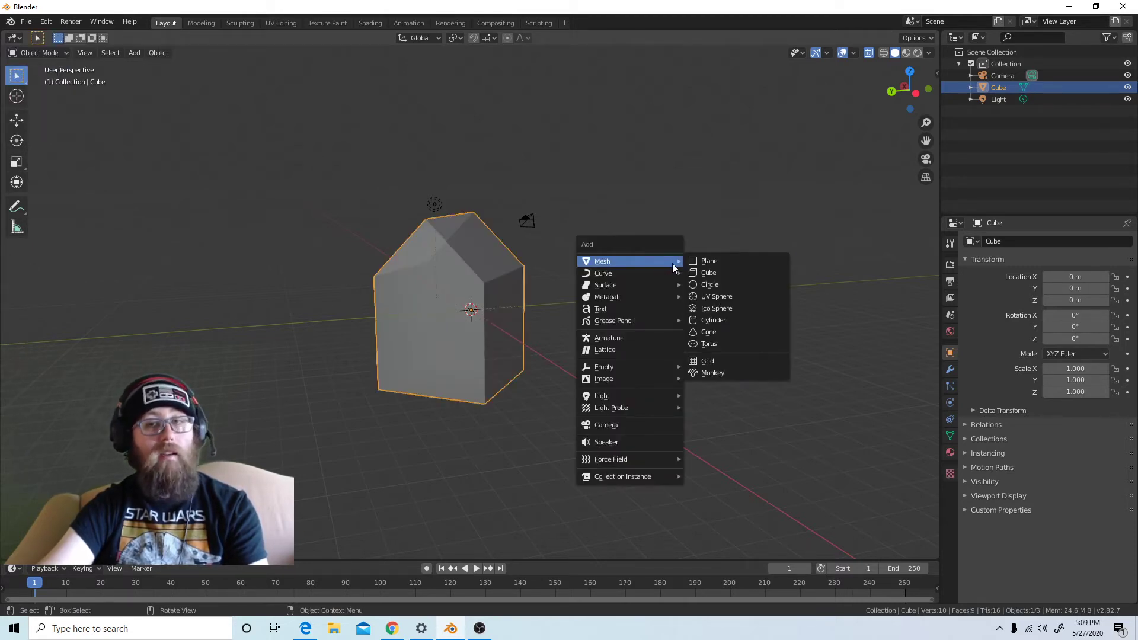
{"action": "left_click", "coordinate": [710, 263]}
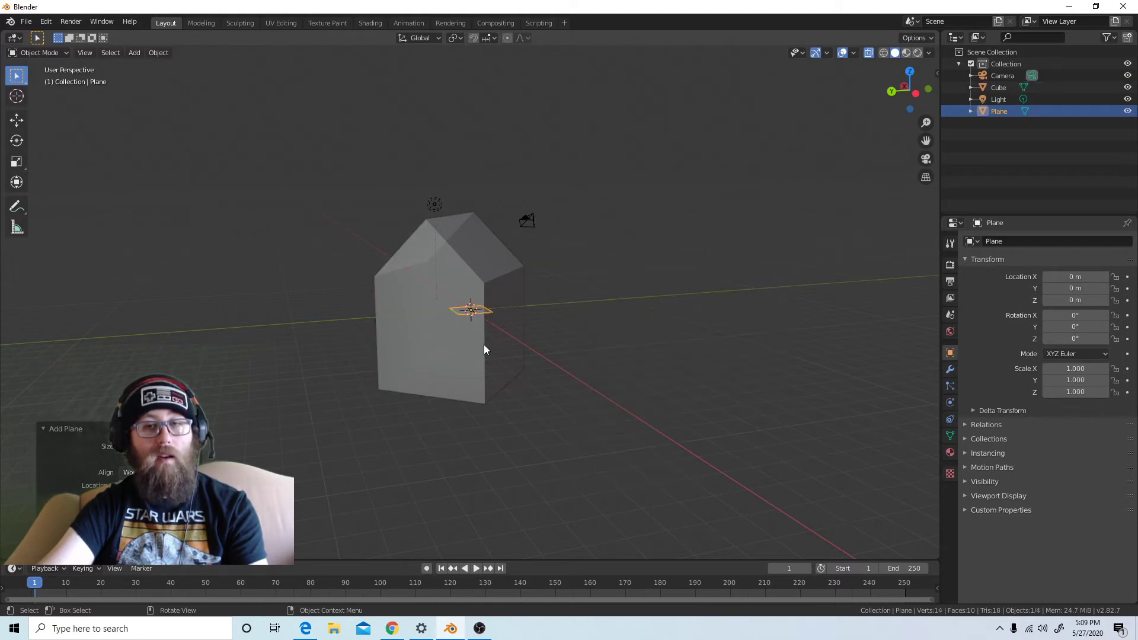
Lower the plane along Z to about -7.06 m, below the house, and enlarge it to a scale of about 27
{"action": "scroll", "coordinate": [521, 415], "scroll_direction": "up", "scroll_amount": 3}
{"action": "scroll", "coordinate": [525, 409], "scroll_direction": "down", "scroll_amount": 4}
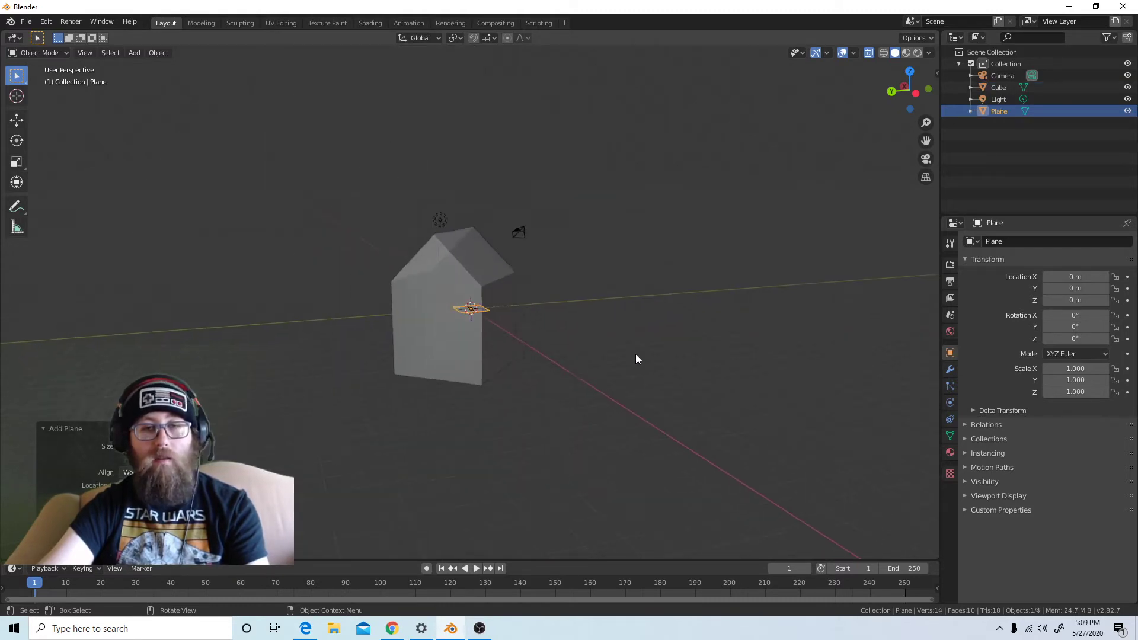
{"action": "middle_click_drag", "start_coordinate": [637, 359], "coordinate": [664, 363]}
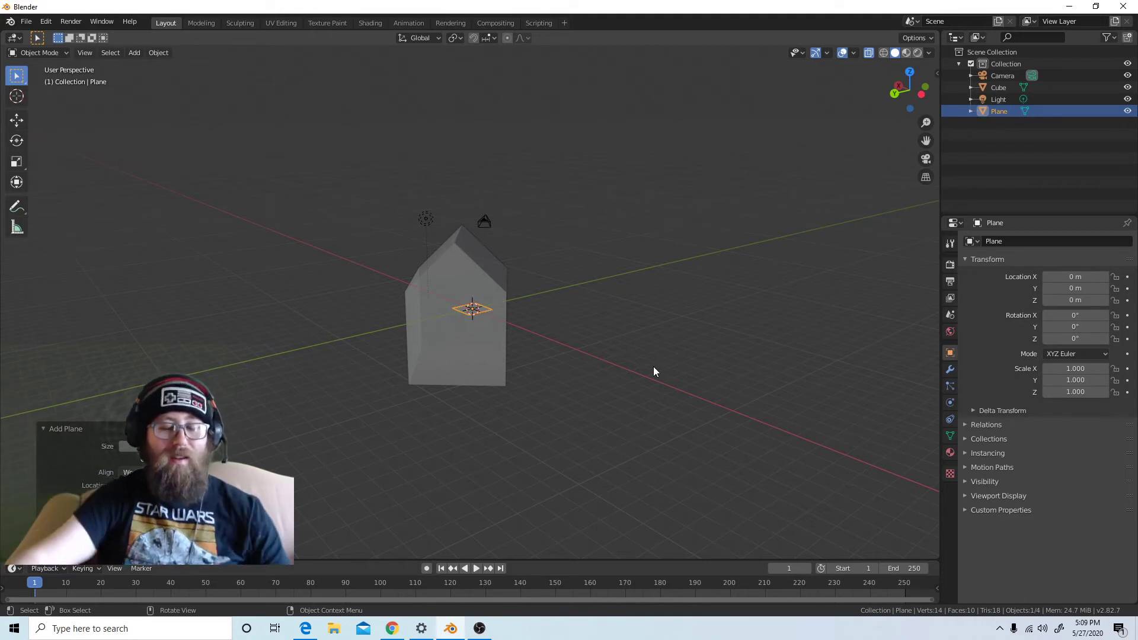
{"action": "key", "text": "g"}
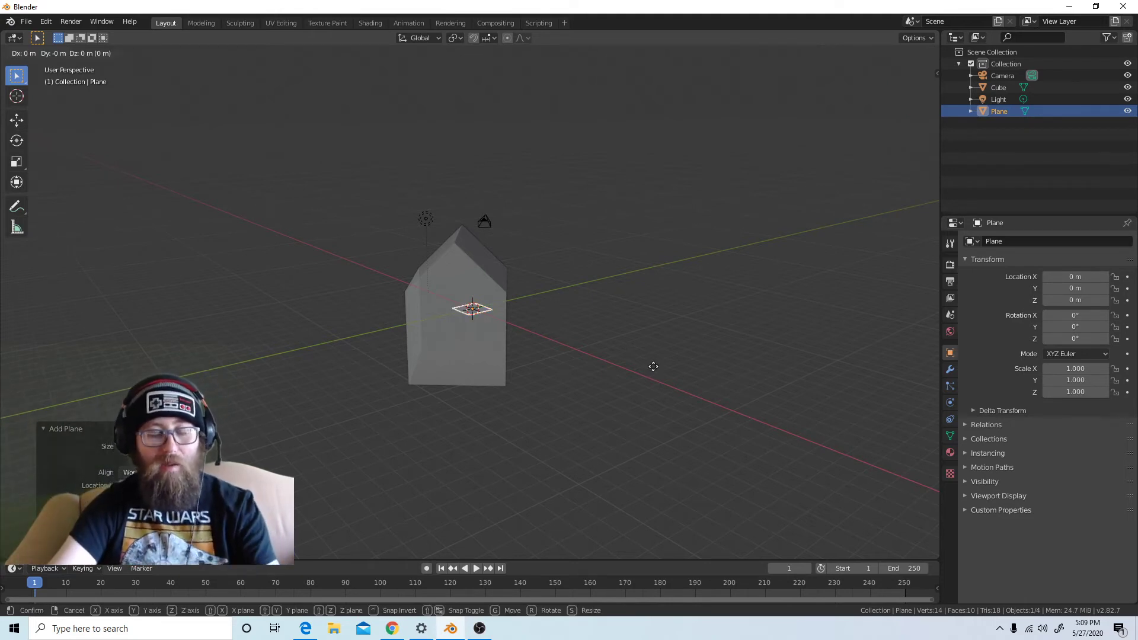
{"action": "key", "text": "z"}
{"action": "left_click", "coordinate": [663, 463]}
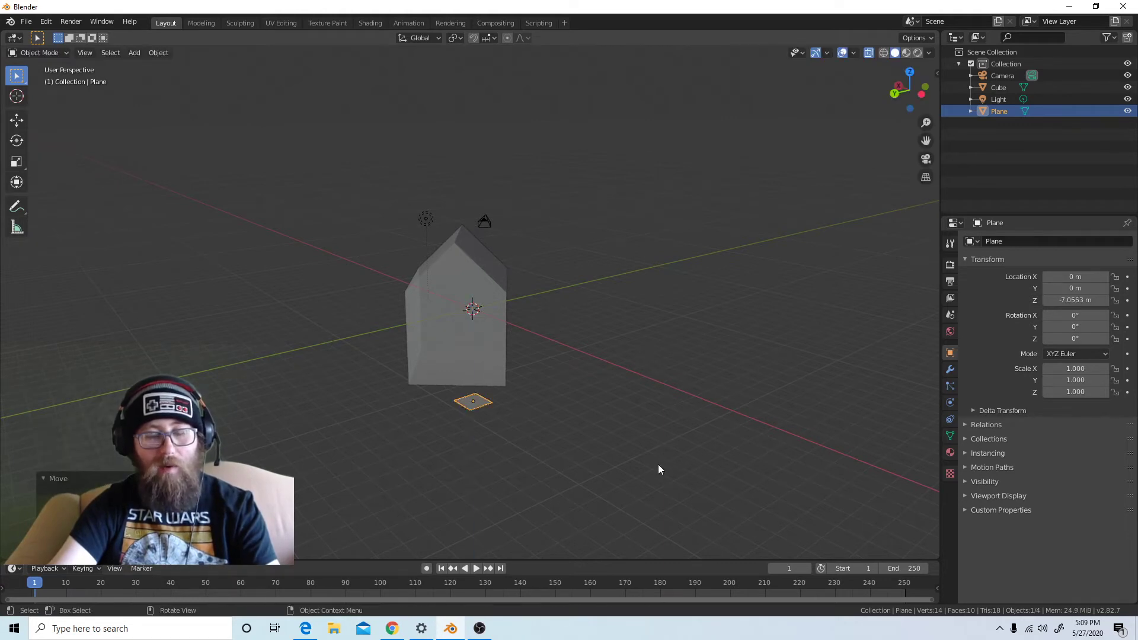
{"action": "key", "text": "s"}
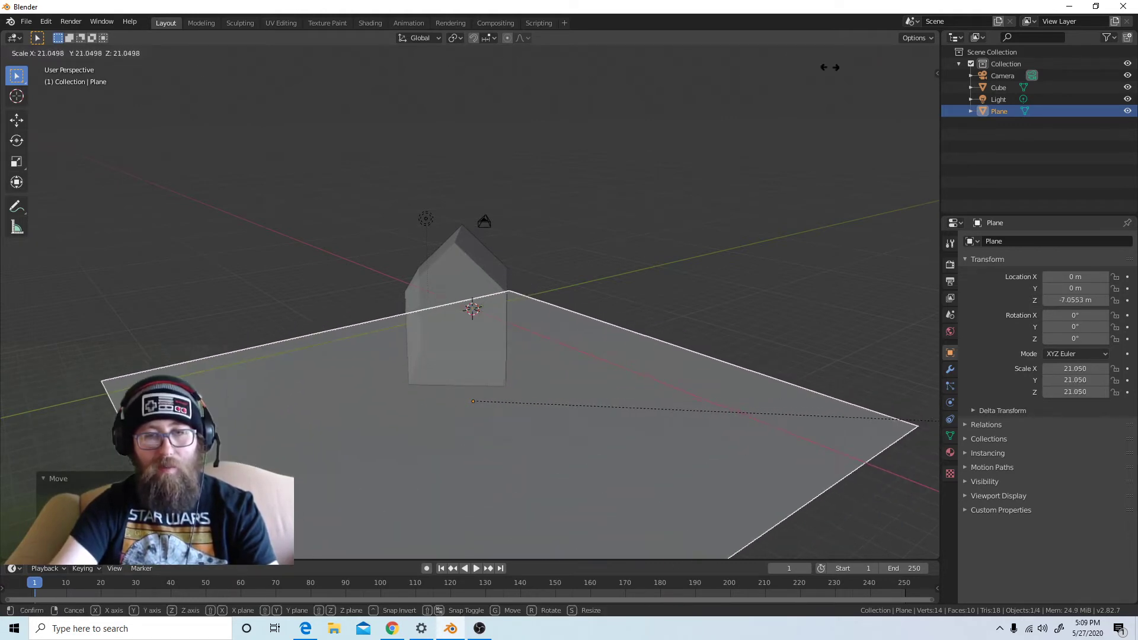
{"action": "left_click", "coordinate": [195, 141]}
Compare the front view of the house and plane in orthographic and perspective projection, ending in front orthographic
{"action": "middle_click_drag", "start_coordinate": [438, 377], "coordinate": [606, 386]}
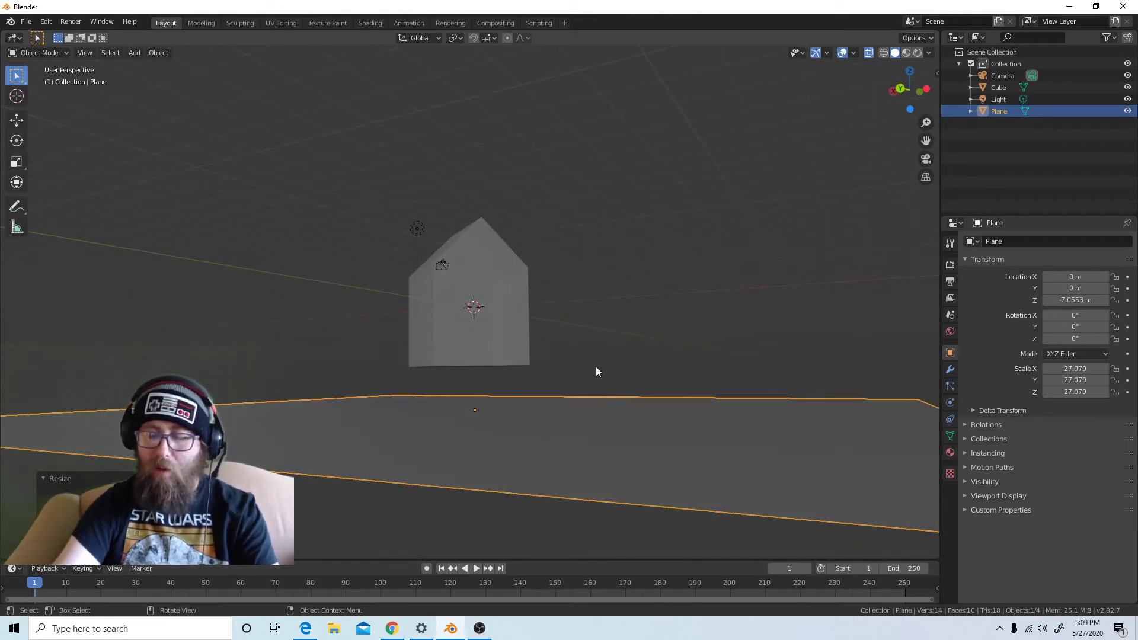
{"action": "key", "text": "KP_1"}
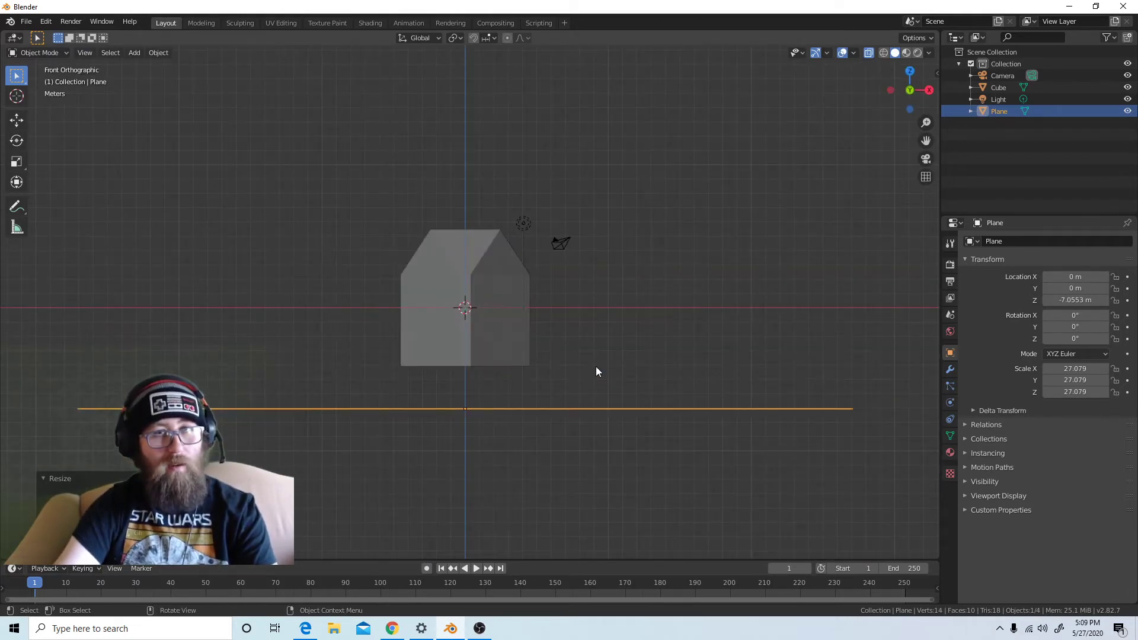
{"action": "key", "text": "KP_5"}
{"action": "key", "text": "KP_5"}
{"action": "key", "text": "KP_5"}
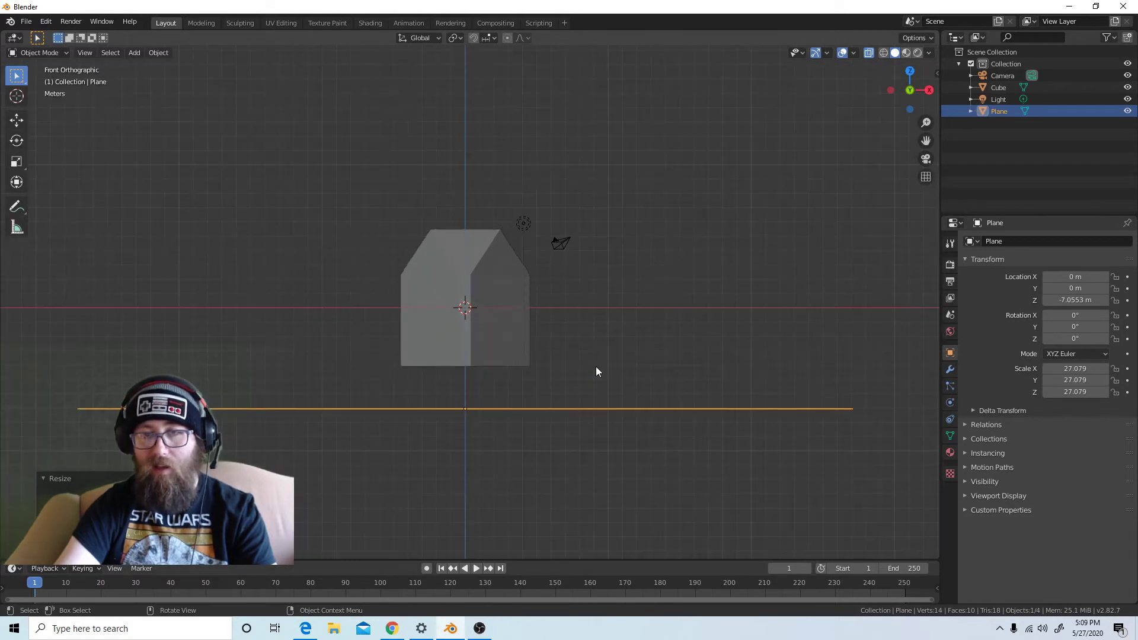
{"action": "key", "text": "KP_5"}
{"action": "key", "text": "KP_5"}
{"action": "key", "text": "KP_5"}
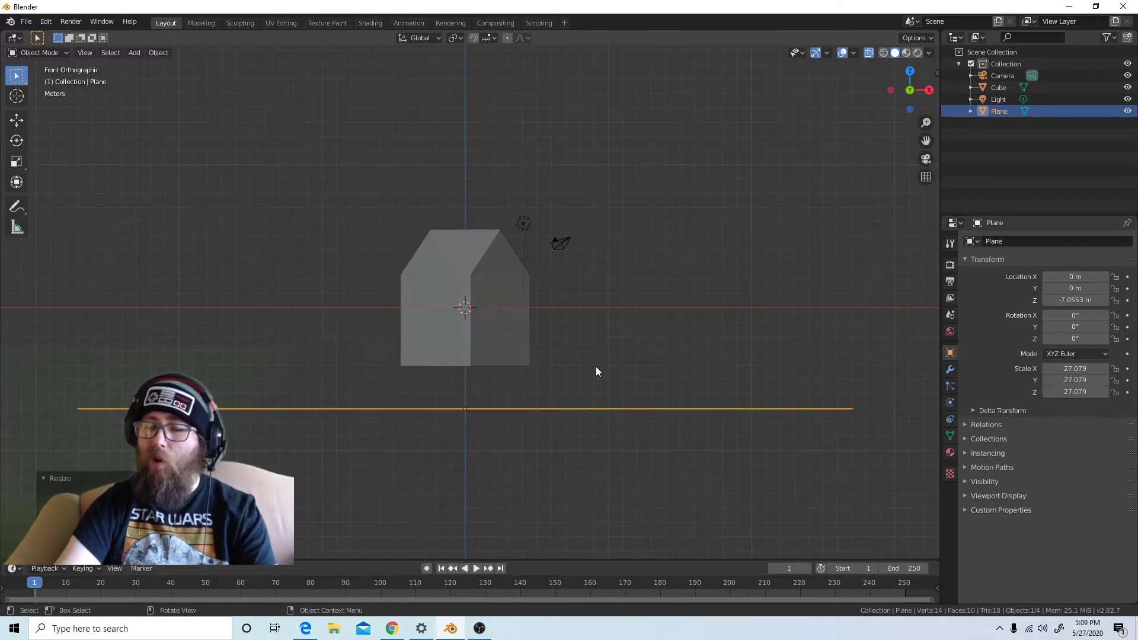
{"action": "key", "text": "KP_5"}
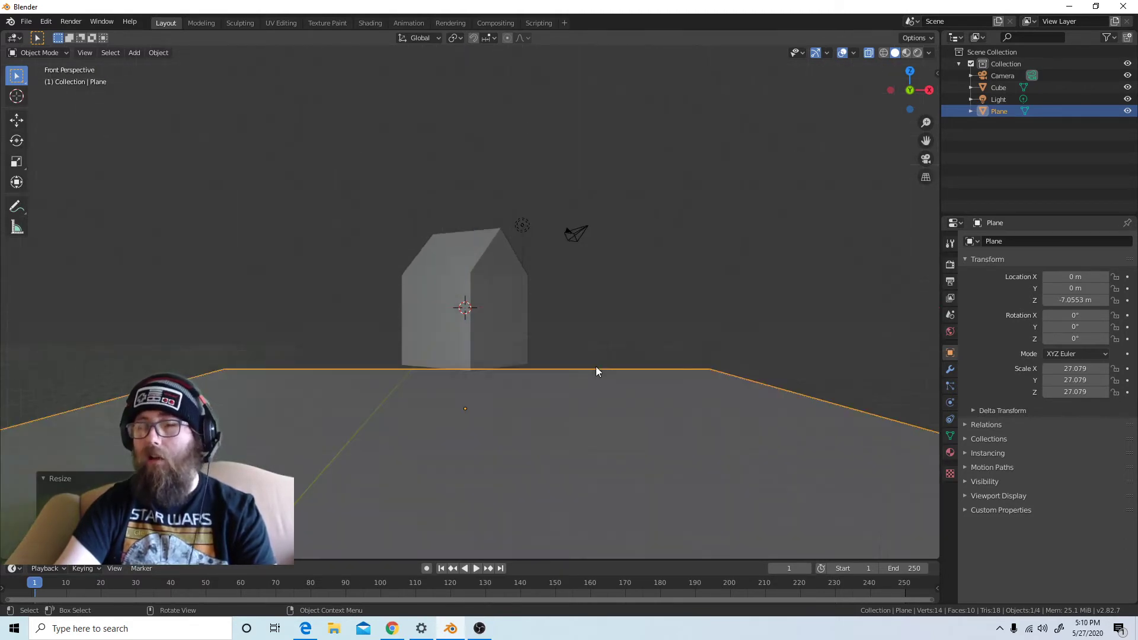
{"action": "key", "text": "KP_5"}
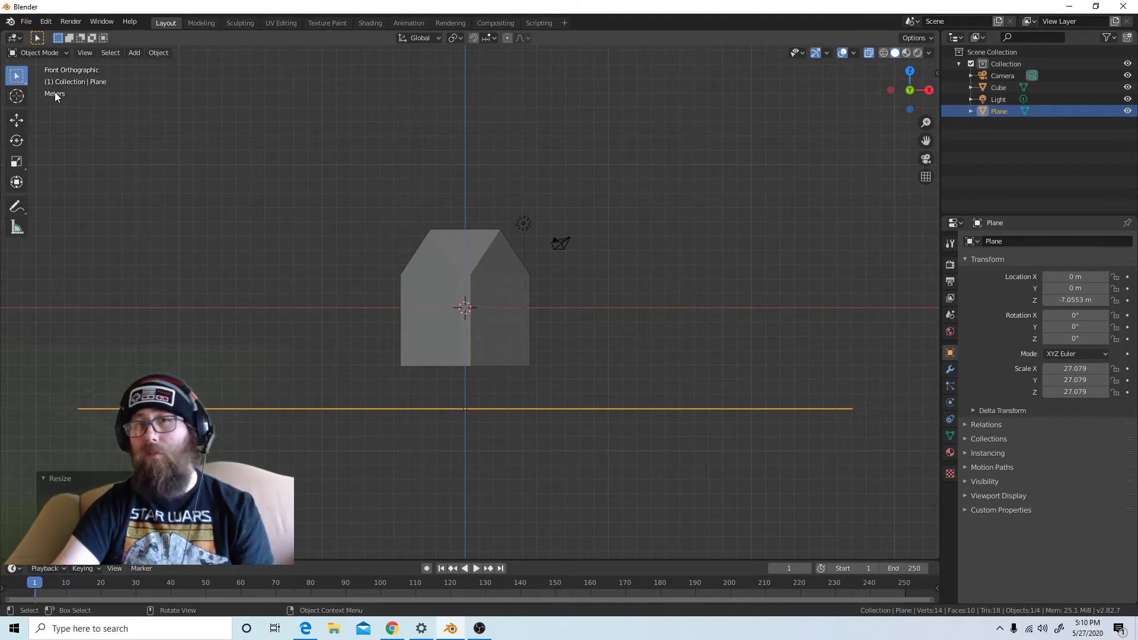
Raise the ground plane along Z to about -4.06 m so it meets the base of the house
{"action": "scroll", "coordinate": [505, 412], "scroll_direction": "up", "scroll_amount": 2}
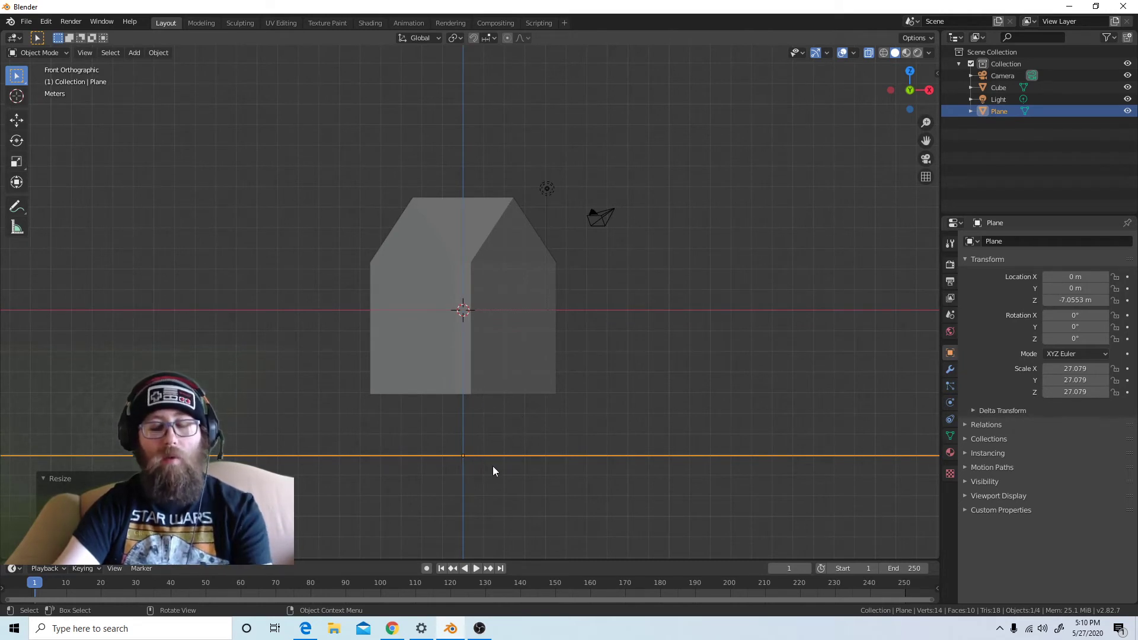
{"action": "key", "text": "g"}
{"action": "key", "text": "z"}
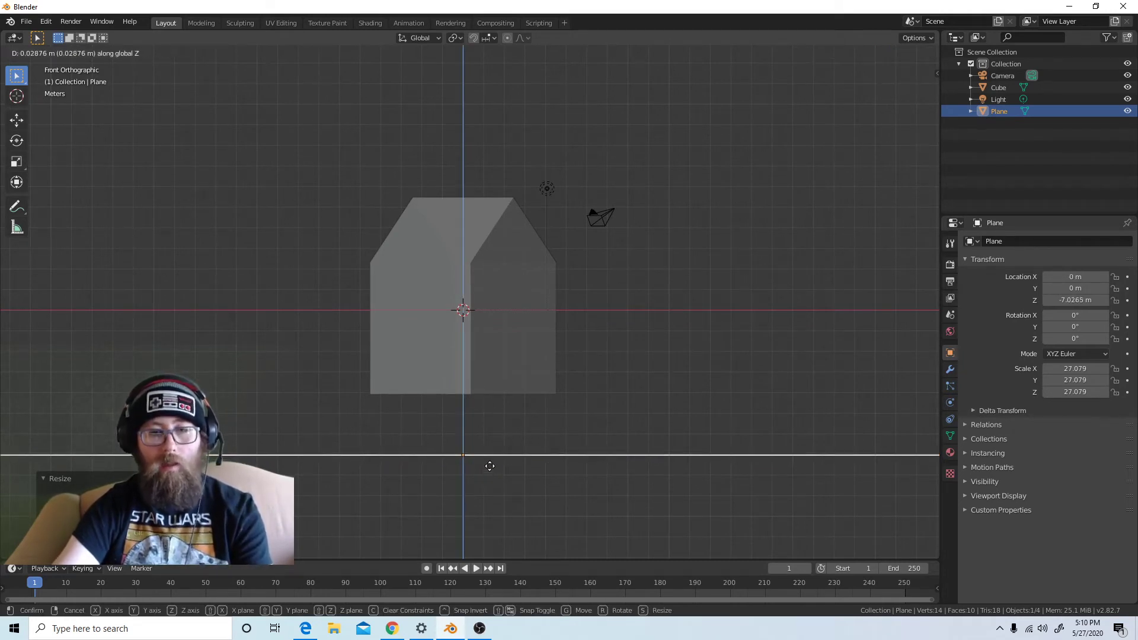
{"action": "left_click", "coordinate": [495, 414]}
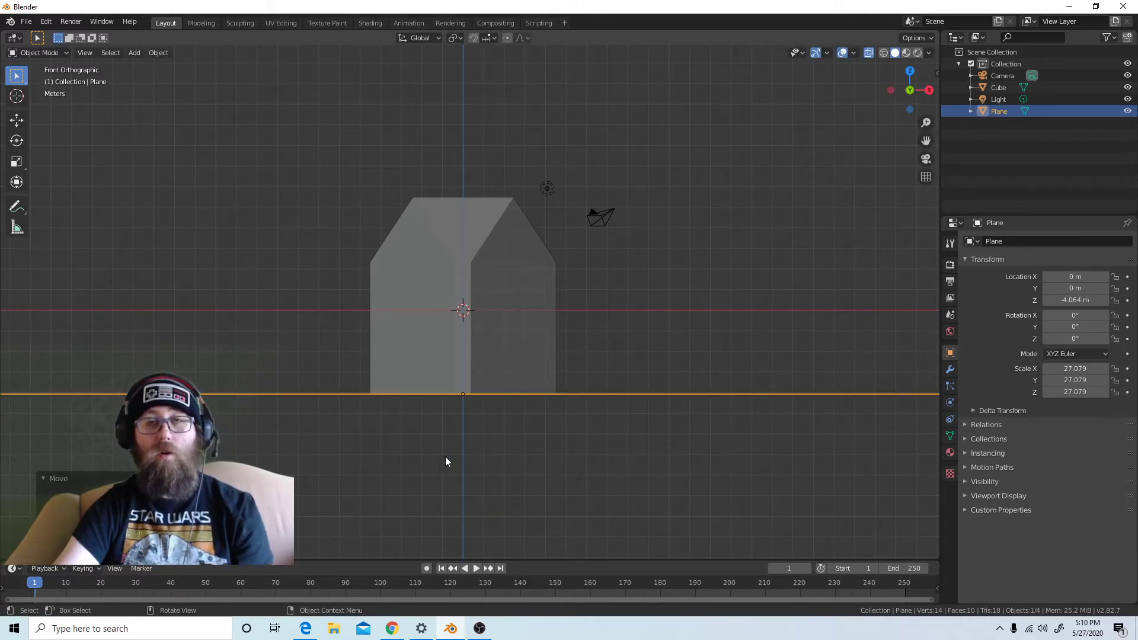
{"action": "middle_click_drag", "start_coordinate": [446, 458], "coordinate": [515, 461]}
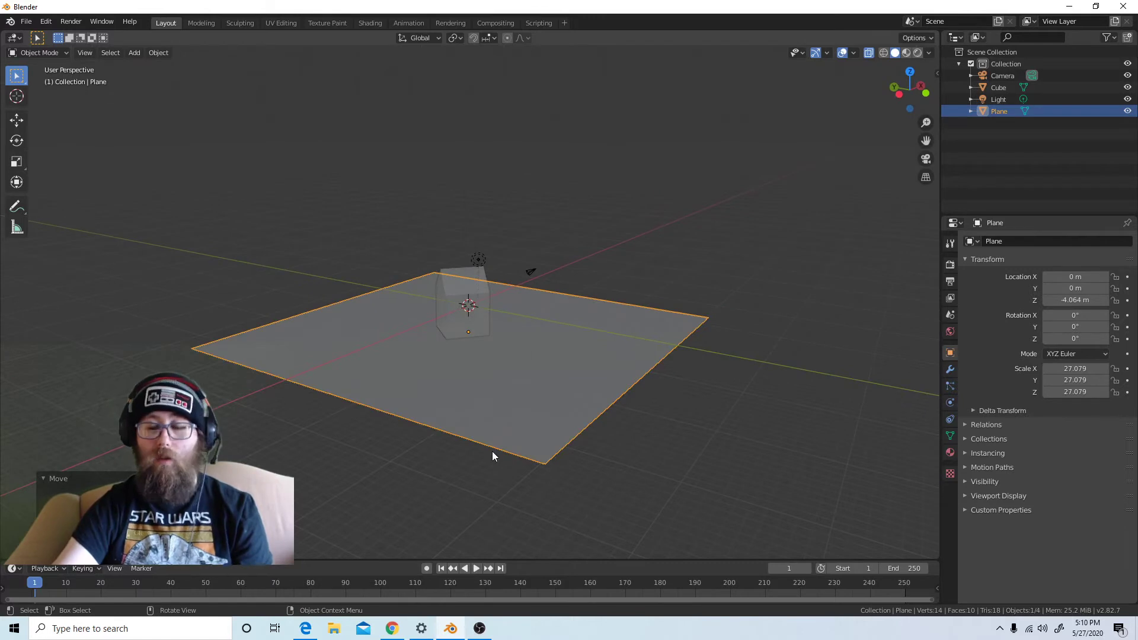
Look through the camera and move it back with walk navigation until the whole house fits inside the frame
{"action": "key", "text": "KP_0"}
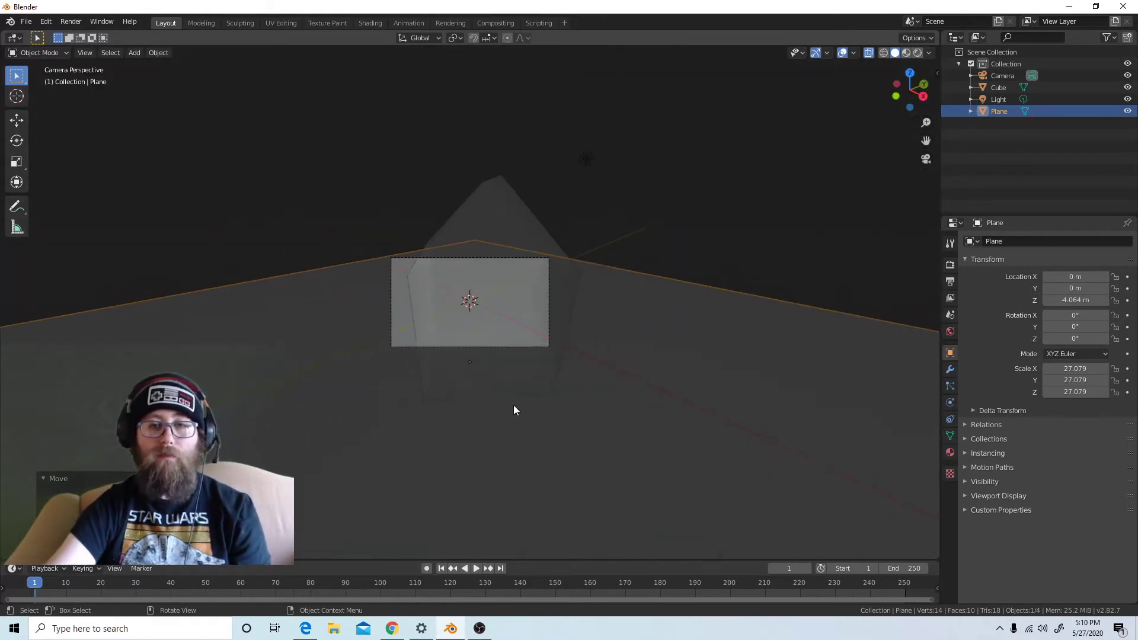
{"action": "middle_click_drag", "start_coordinate": [513, 410], "coordinate": [596, 412]}
{"action": "scroll", "coordinate": [566, 416], "scroll_direction": "down", "scroll_amount": 7}
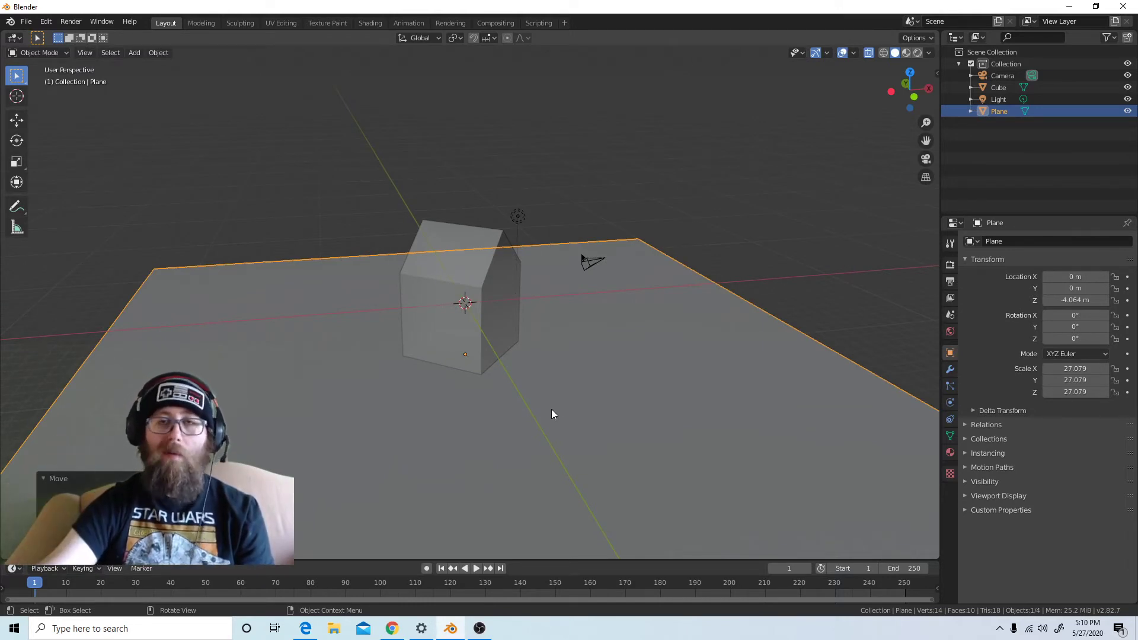
{"action": "key", "text": "KP_0"}
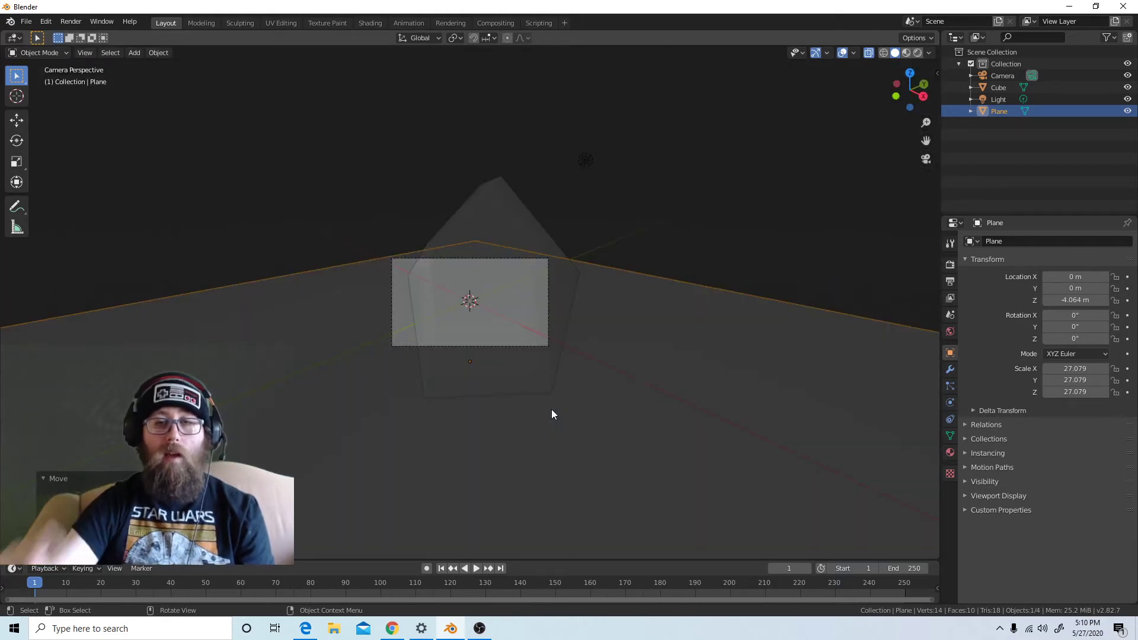
{"action": "scroll", "coordinate": [415, 356], "scroll_direction": "up", "scroll_amount": 4}
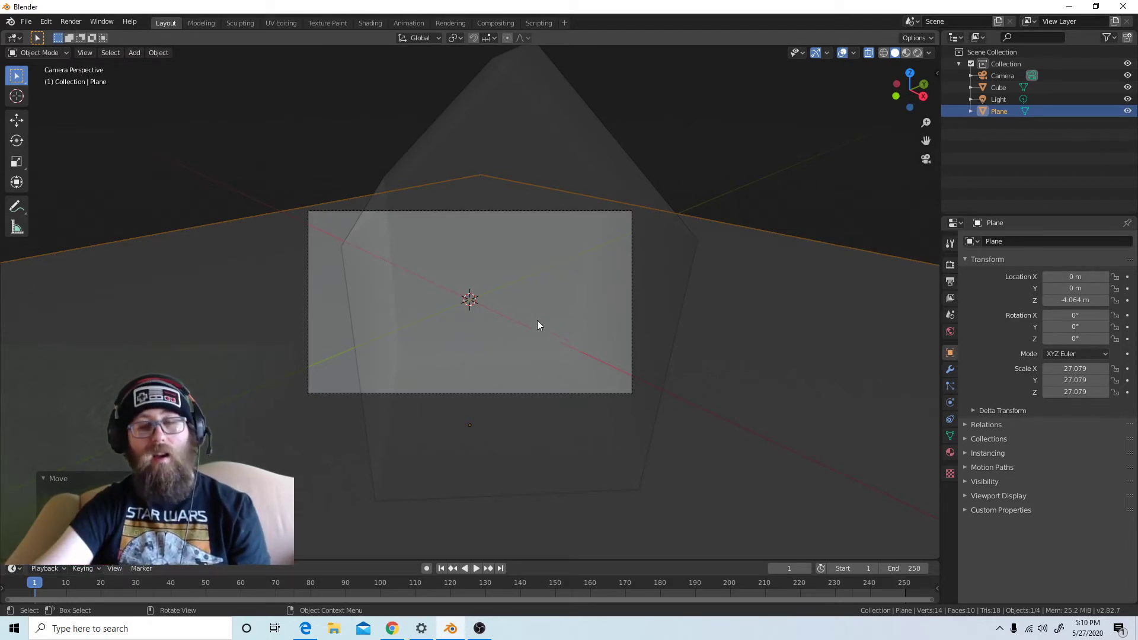
{"action": "key", "text": "KP_0"}
{"action": "key", "text": "KP_0"}
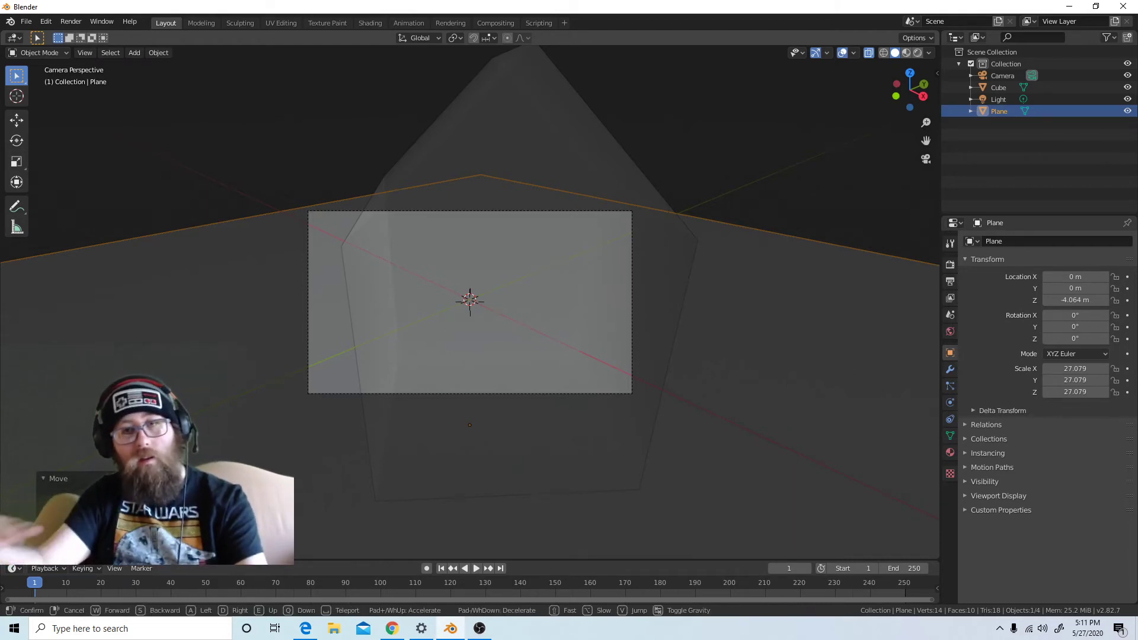
{"action": "key", "text": "shift+grave"}
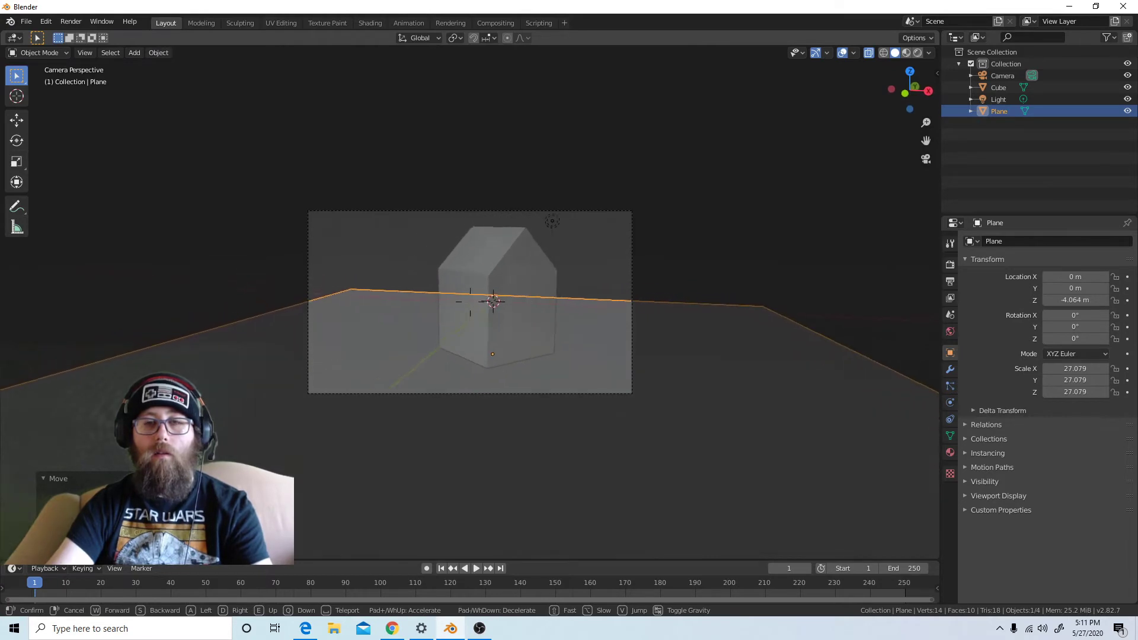
{"action": "left_click", "coordinate": [470, 302]}
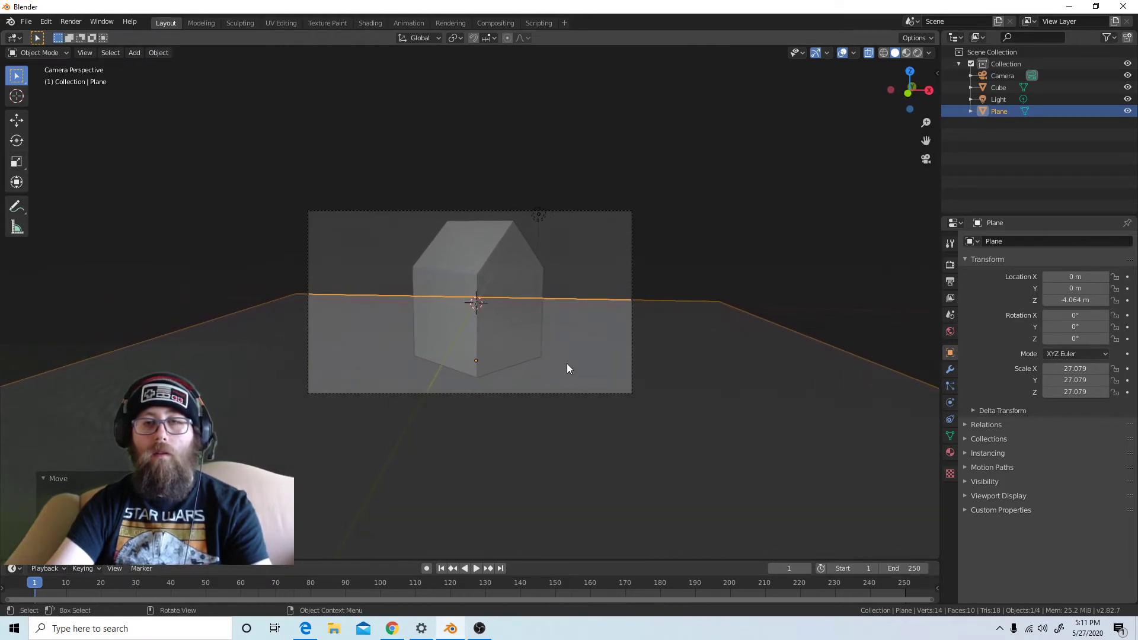
Display the scene in rendered shading and raise the light along Z to about 11.94 m, above the house
{"action": "left_click", "coordinate": [537, 214]}
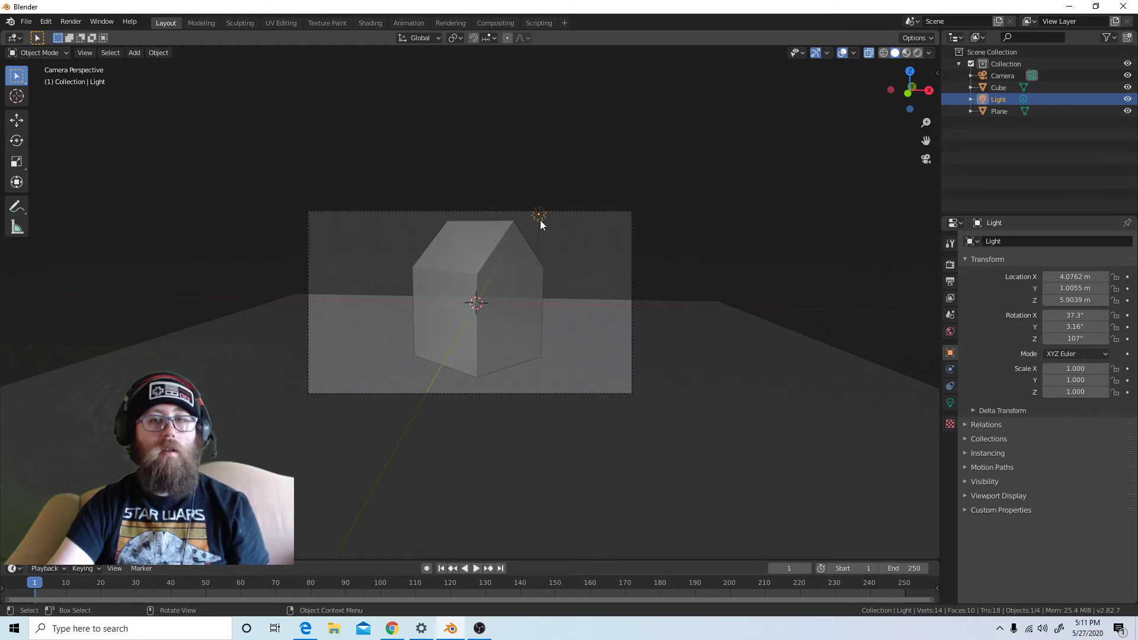
{"action": "left_click", "coordinate": [918, 54]}
{"action": "scroll", "coordinate": [457, 287], "scroll_direction": "up", "scroll_amount": 1}
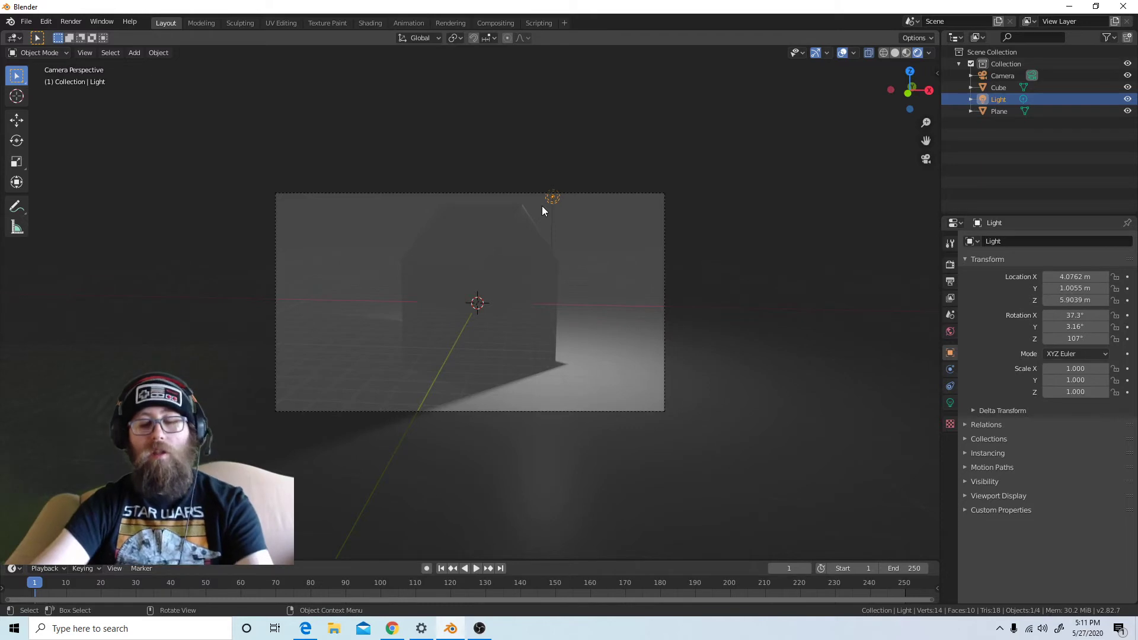
{"action": "key", "text": "g"}
{"action": "key", "text": "z"}
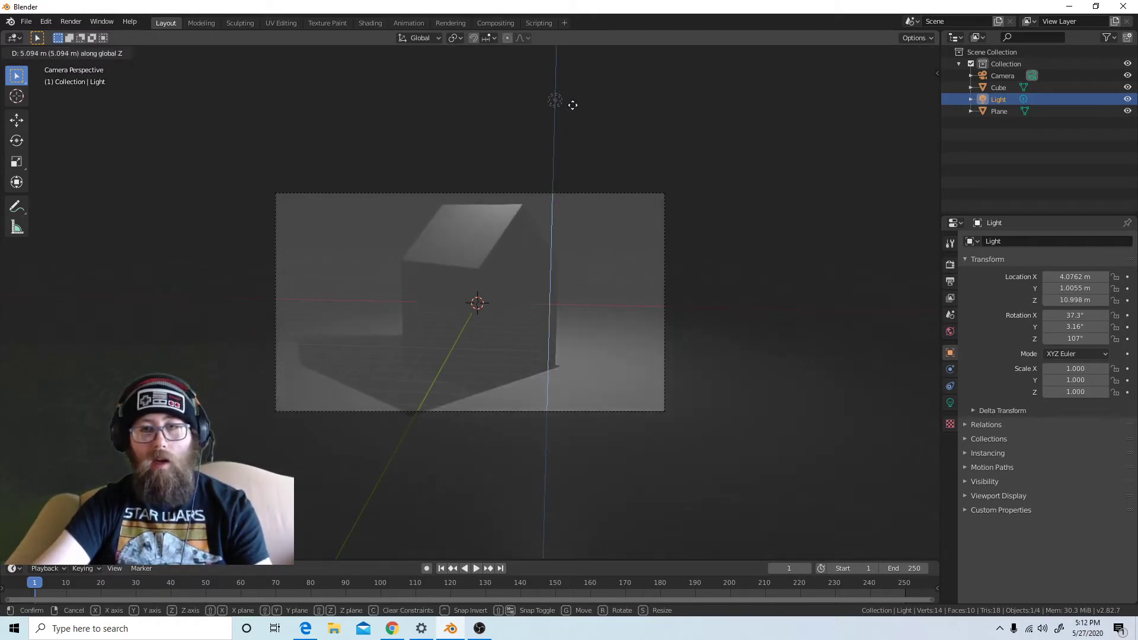
{"action": "left_click", "coordinate": [563, 89]}
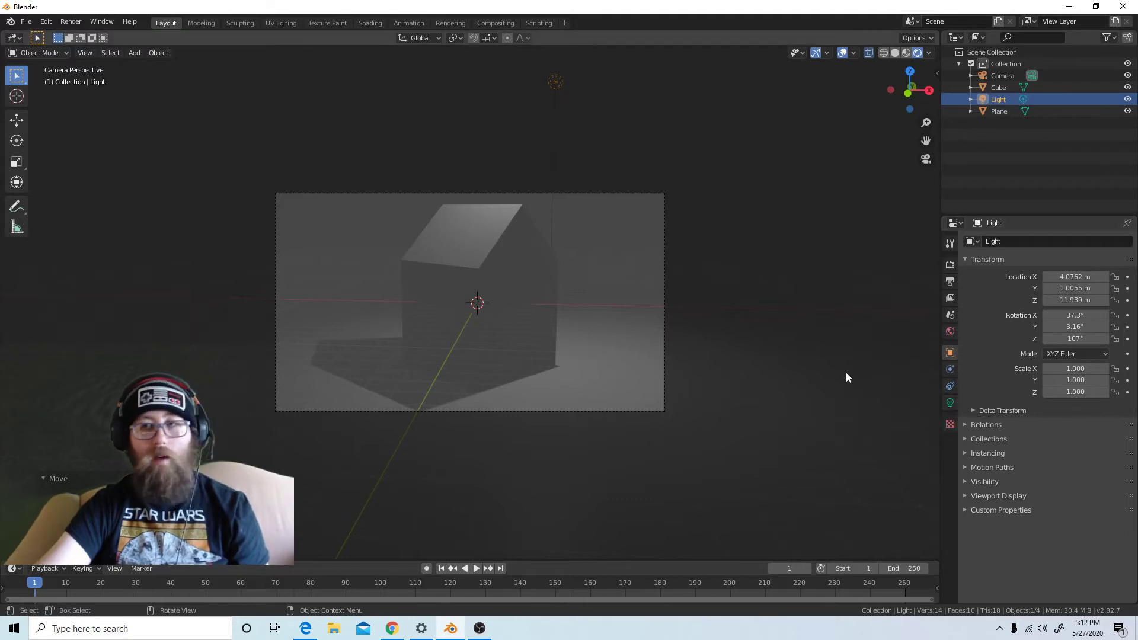
Set the point light's power to 2000 W and enlarge its radius to 2.35 m
{"action": "left_click", "coordinate": [949, 403]}
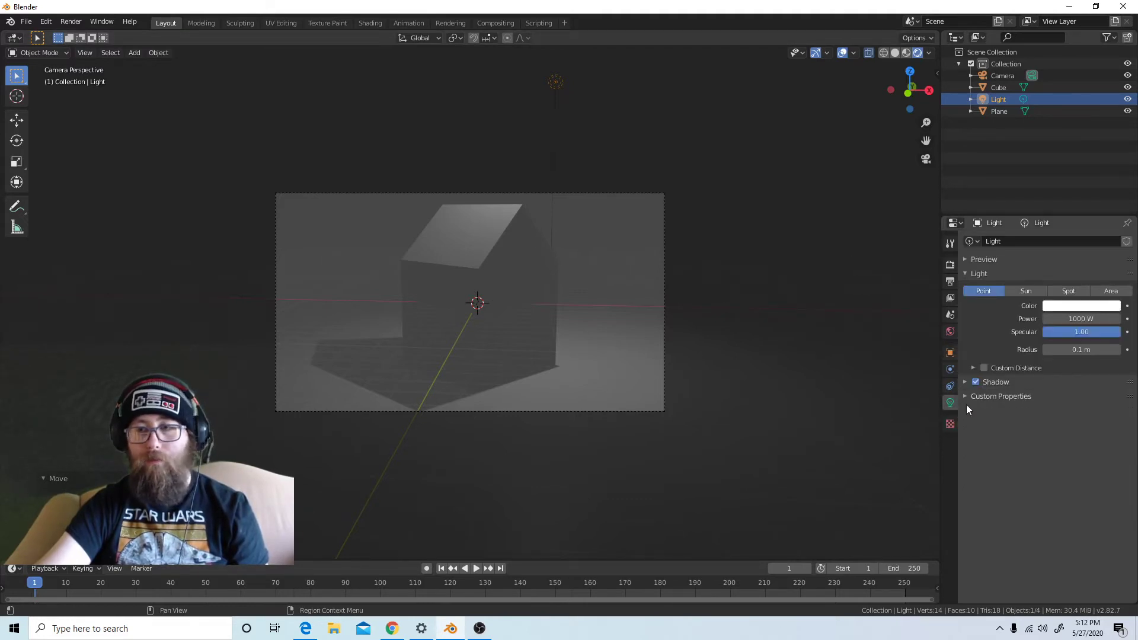
{"action": "left_click", "coordinate": [1080, 320]}
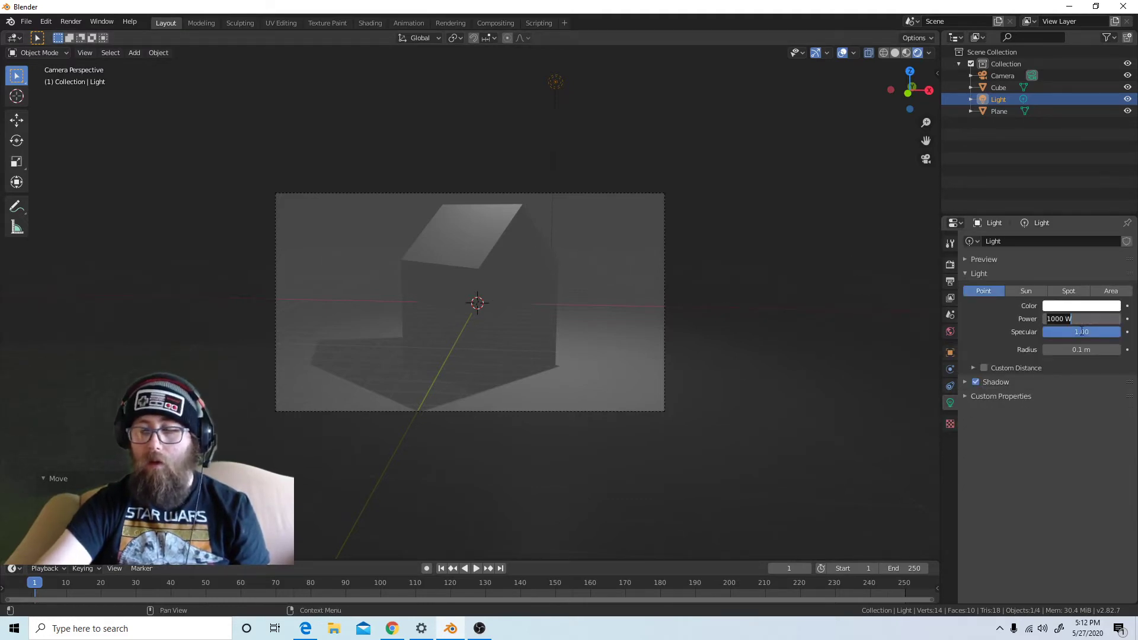
{"action": "type", "text": "2"}
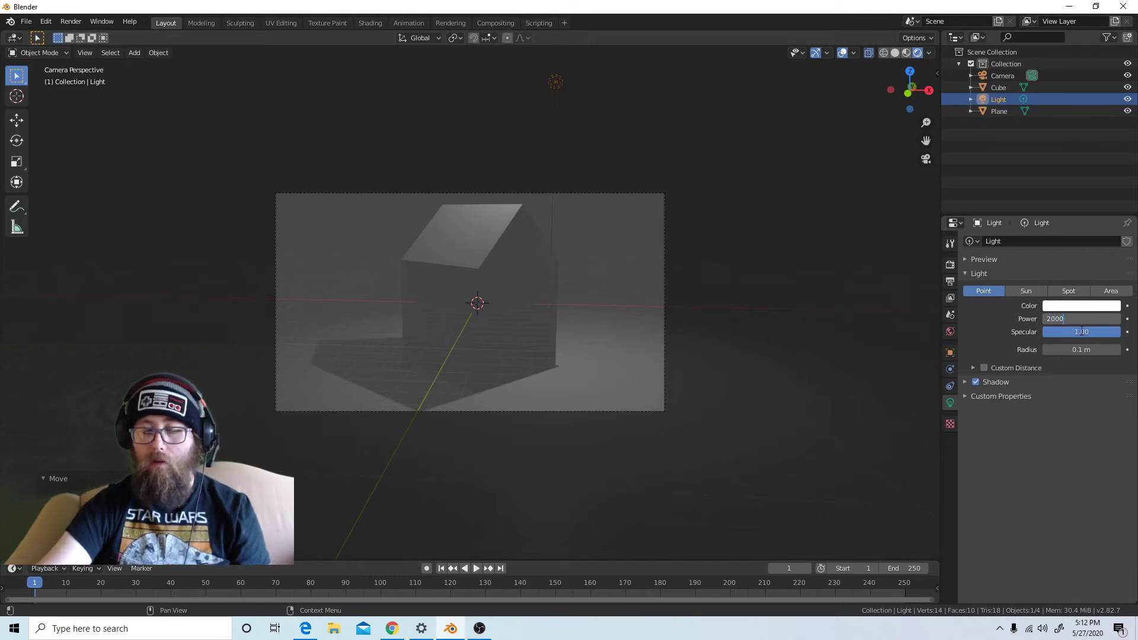
{"action": "key", "text": "Return"}
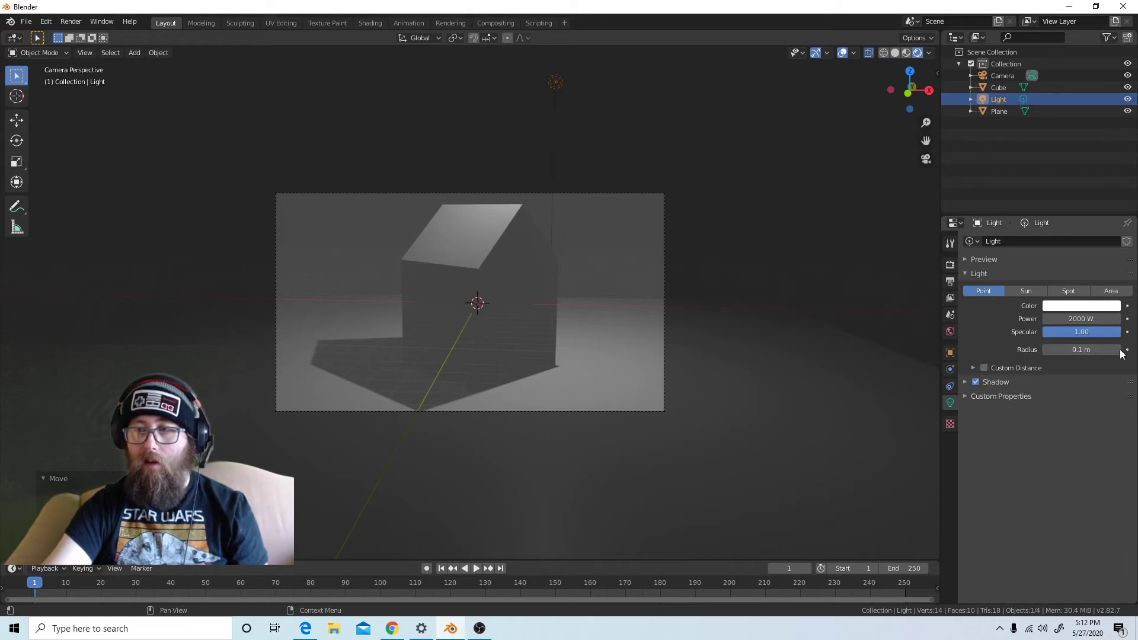
{"action": "left_click_drag", "start_coordinate": [1109, 349], "coordinate": [1134, 350]}
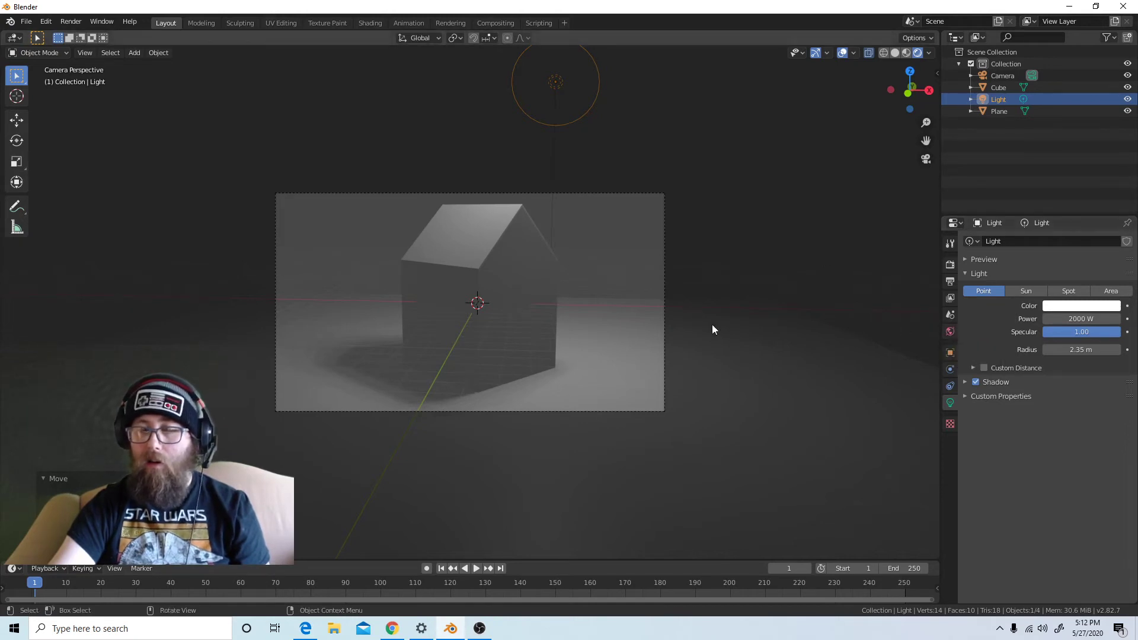
Darken the world background colour to black
{"action": "left_click", "coordinate": [950, 331]}
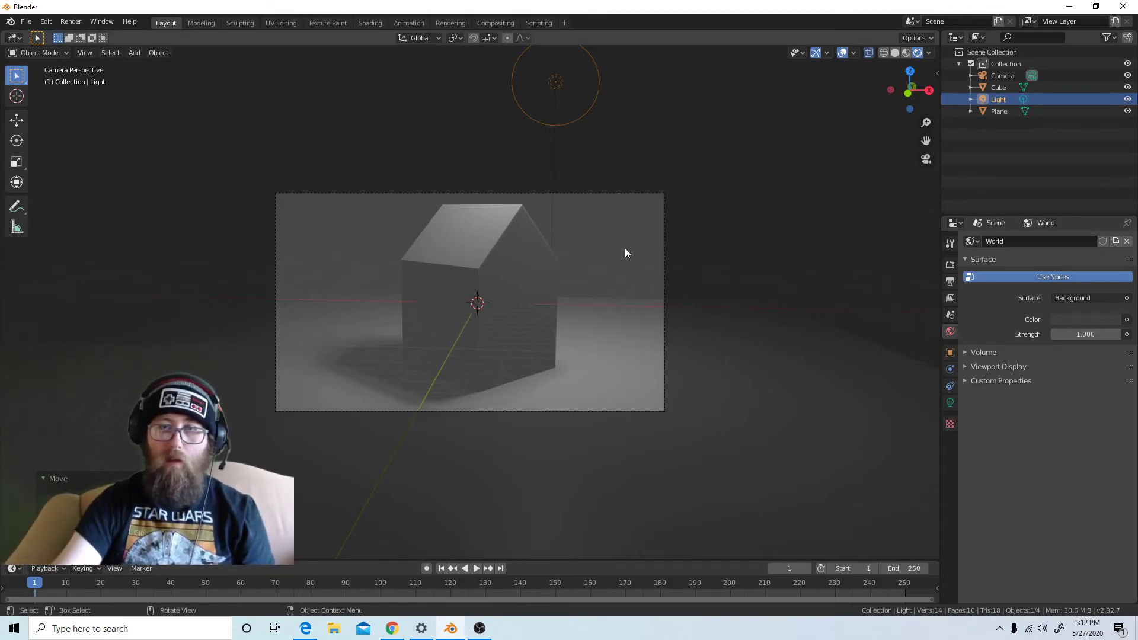
{"action": "left_click", "coordinate": [1083, 319]}
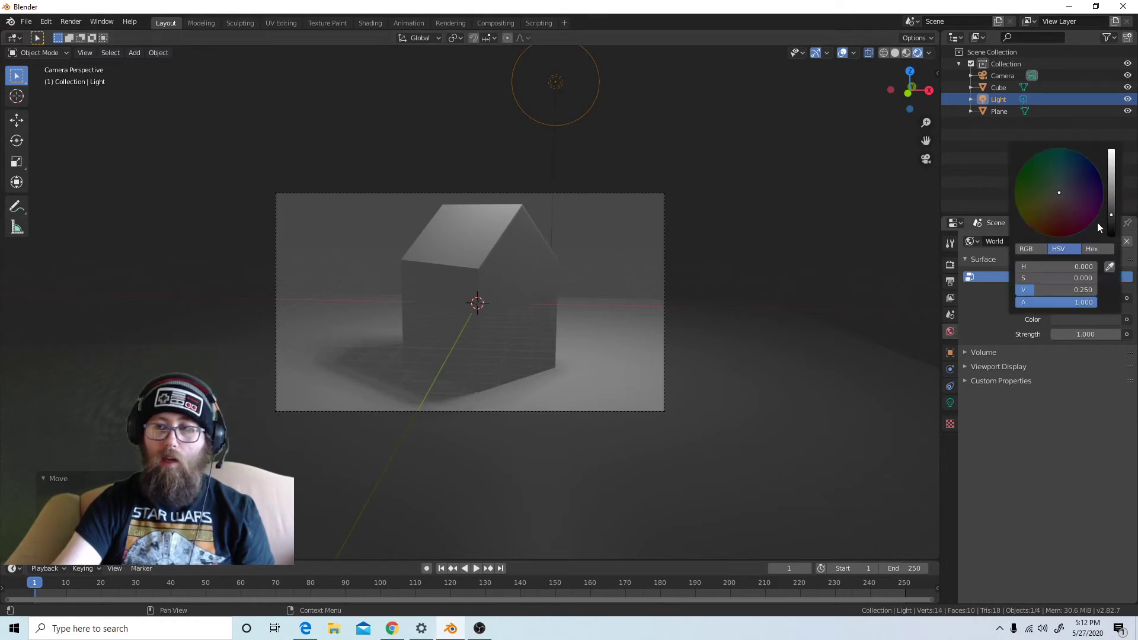
{"action": "left_click_drag", "start_coordinate": [1111, 210], "coordinate": [1110, 236]}
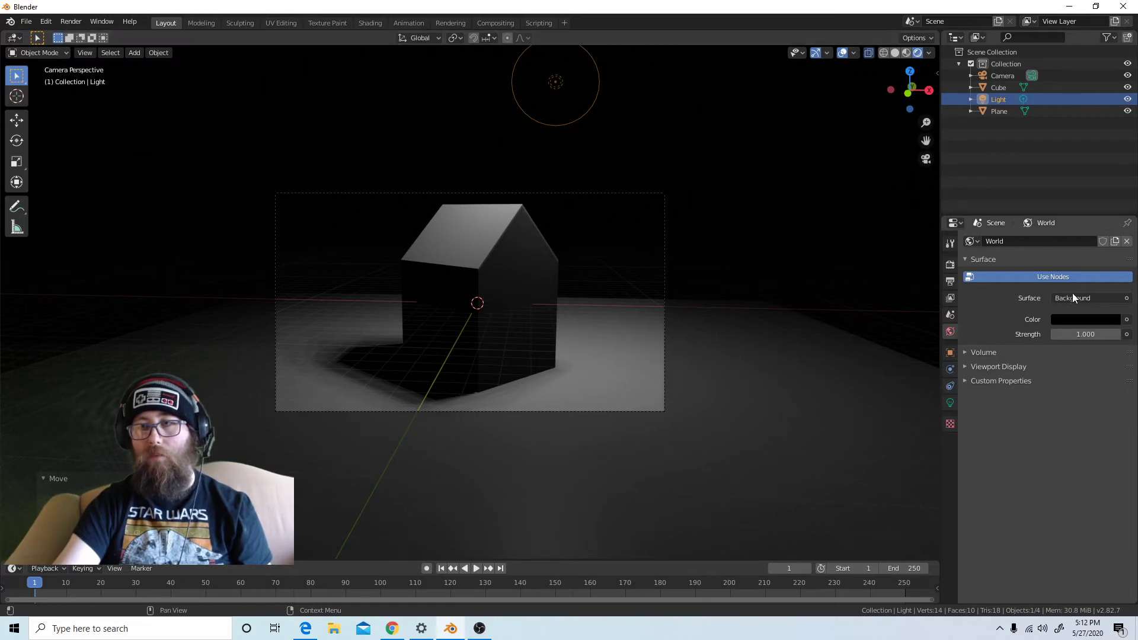
Try a white world background colour, and set it back to black with a value of 0
{"action": "left_click", "coordinate": [1108, 320]}
{"action": "left_click_drag", "start_coordinate": [1111, 235], "coordinate": [1111, 155]}
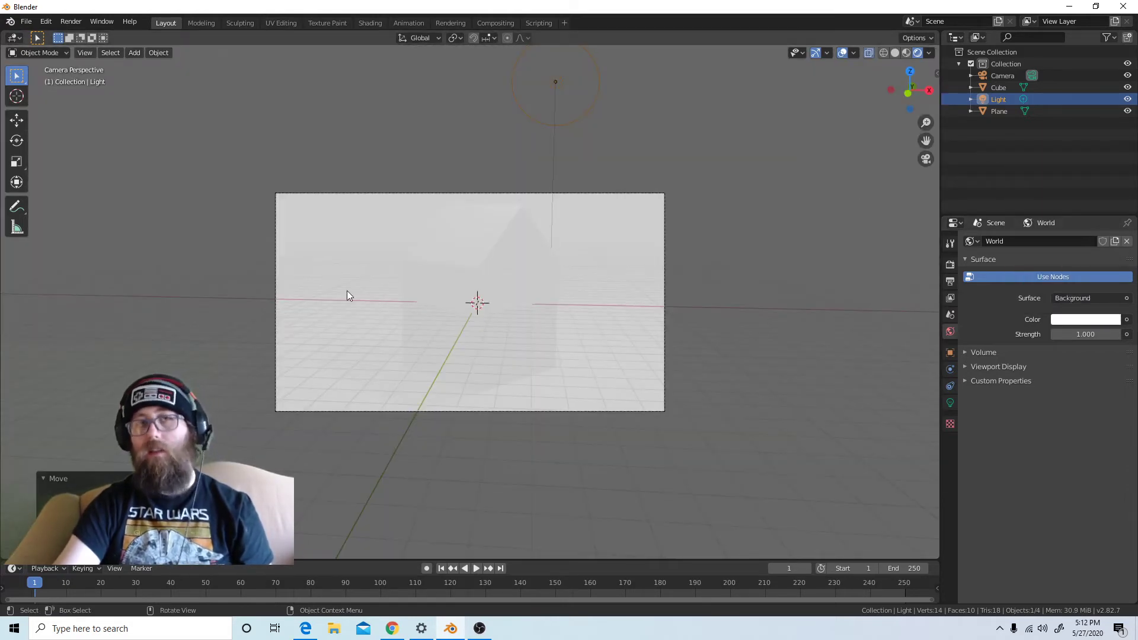
{"action": "left_click", "coordinate": [1126, 319]}
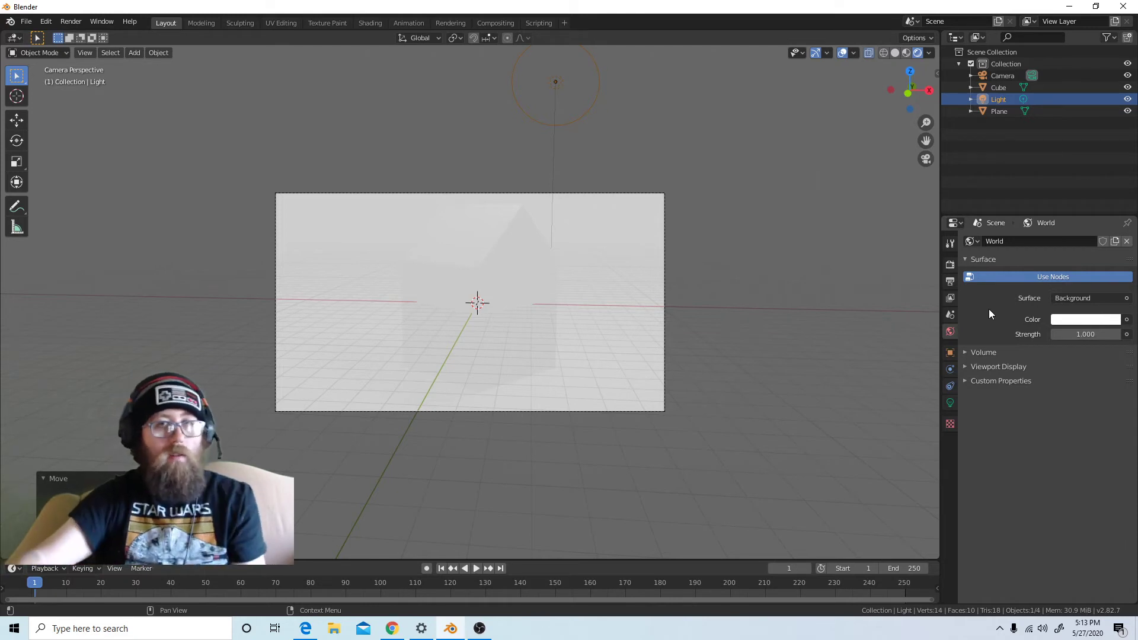
{"action": "left_click", "coordinate": [1106, 321]}
{"action": "left_click_drag", "start_coordinate": [1112, 155], "coordinate": [1111, 235]}
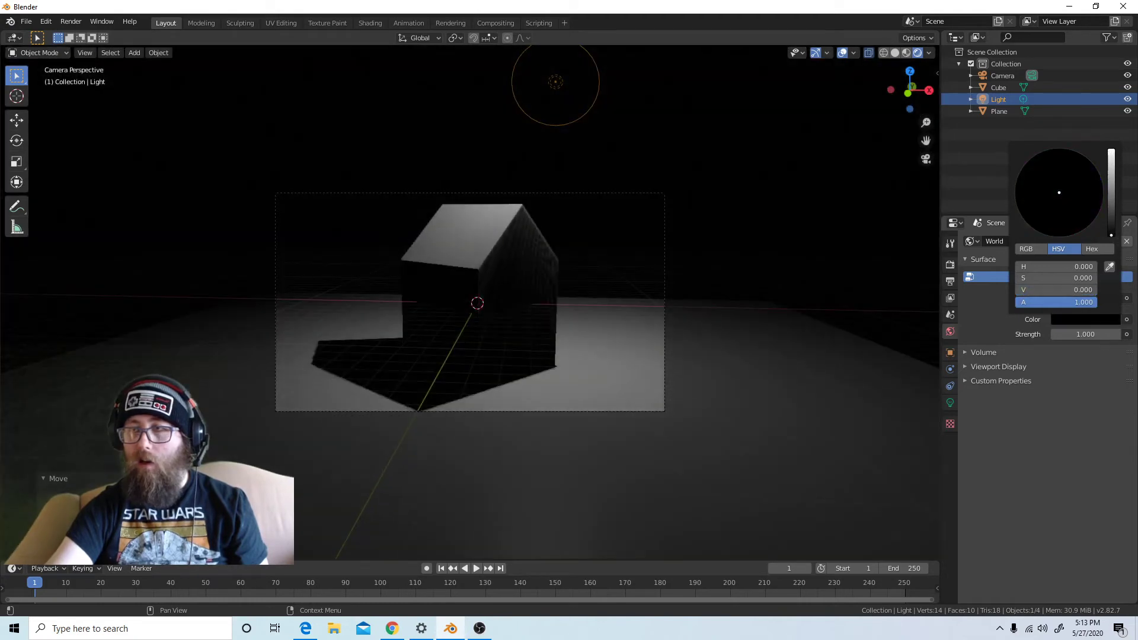
Select the ground plane, view the lit scene from outside the camera, and return the viewport to solid shading
{"action": "left_click", "coordinate": [759, 403]}
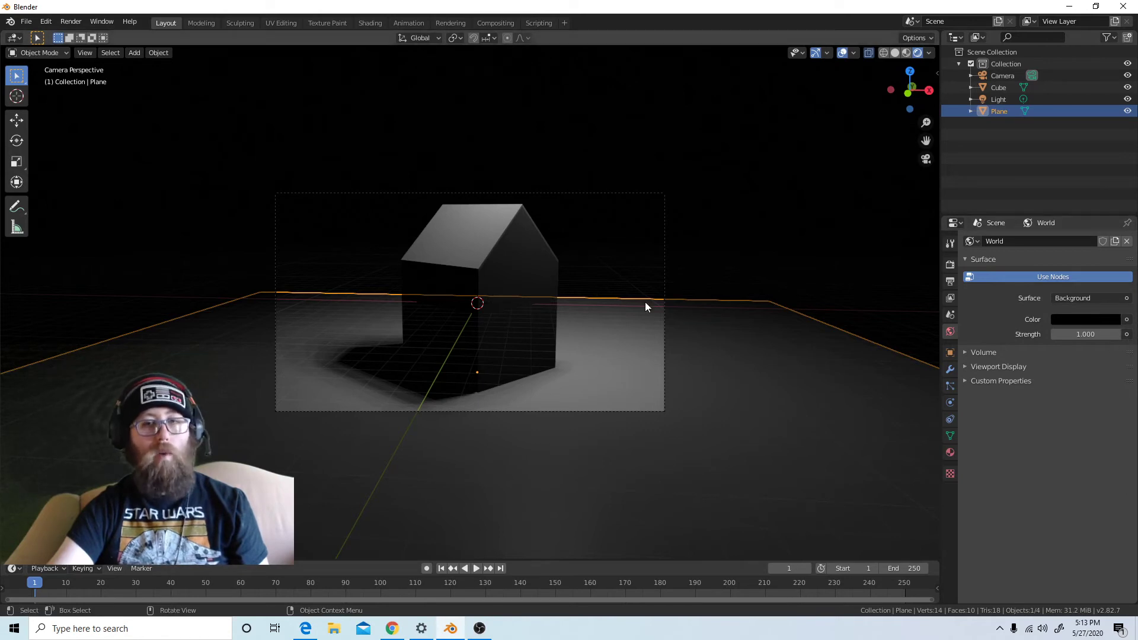
{"action": "scroll", "coordinate": [658, 210], "scroll_direction": "down", "scroll_amount": 5}
{"action": "scroll", "coordinate": [621, 311], "scroll_direction": "up", "scroll_amount": 7}
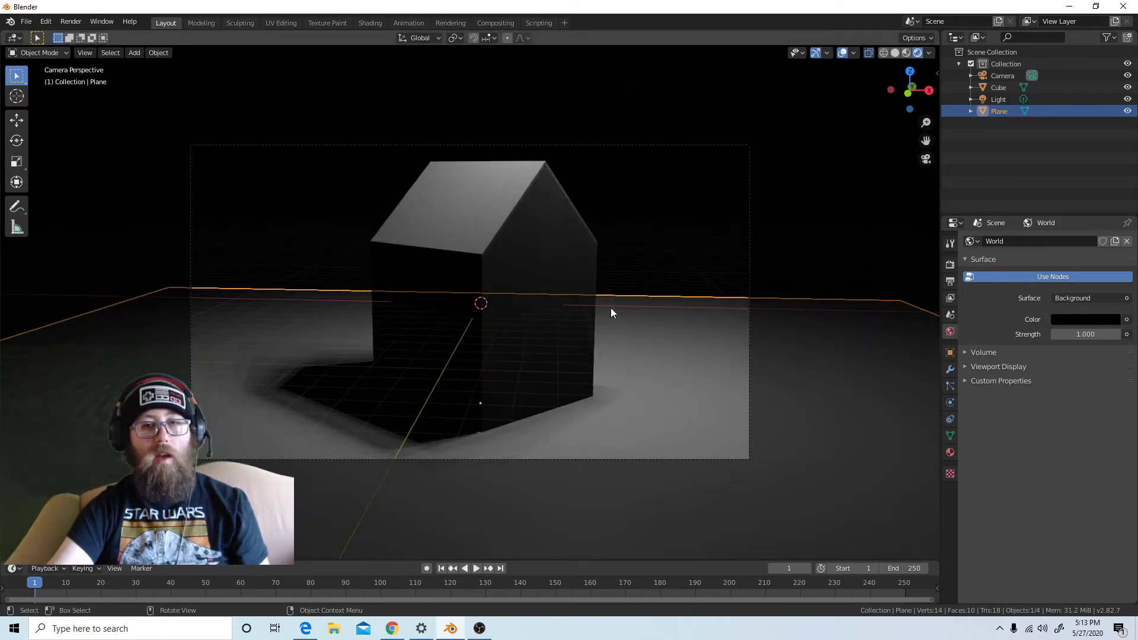
{"action": "scroll", "coordinate": [652, 267], "scroll_direction": "down", "scroll_amount": 5}
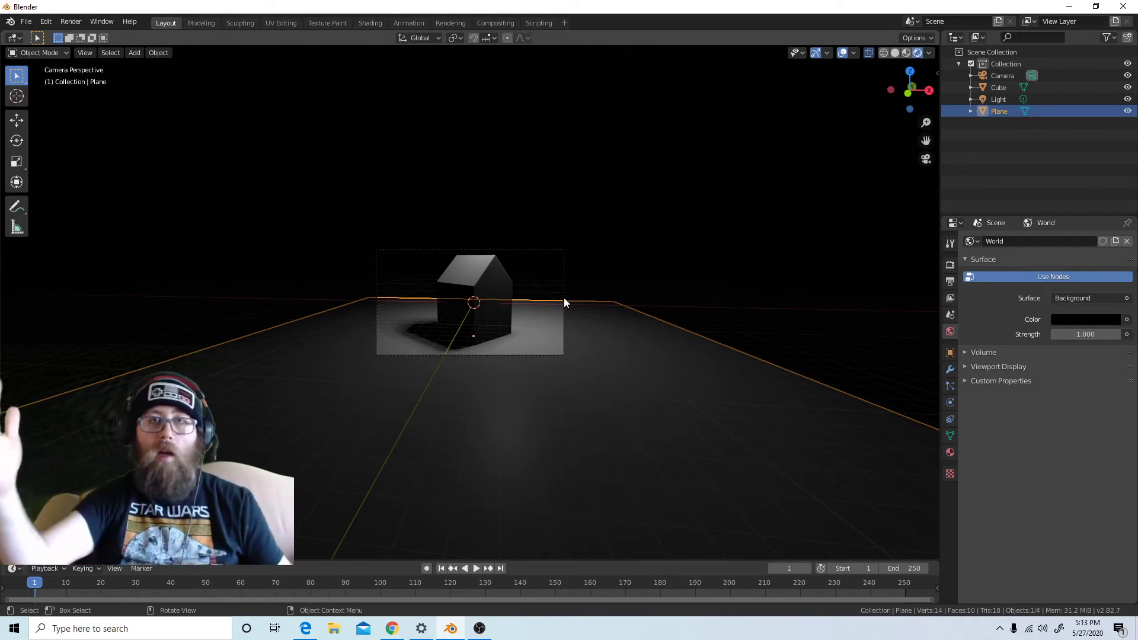
{"action": "middle_click_drag", "start_coordinate": [711, 254], "coordinate": [645, 290]}
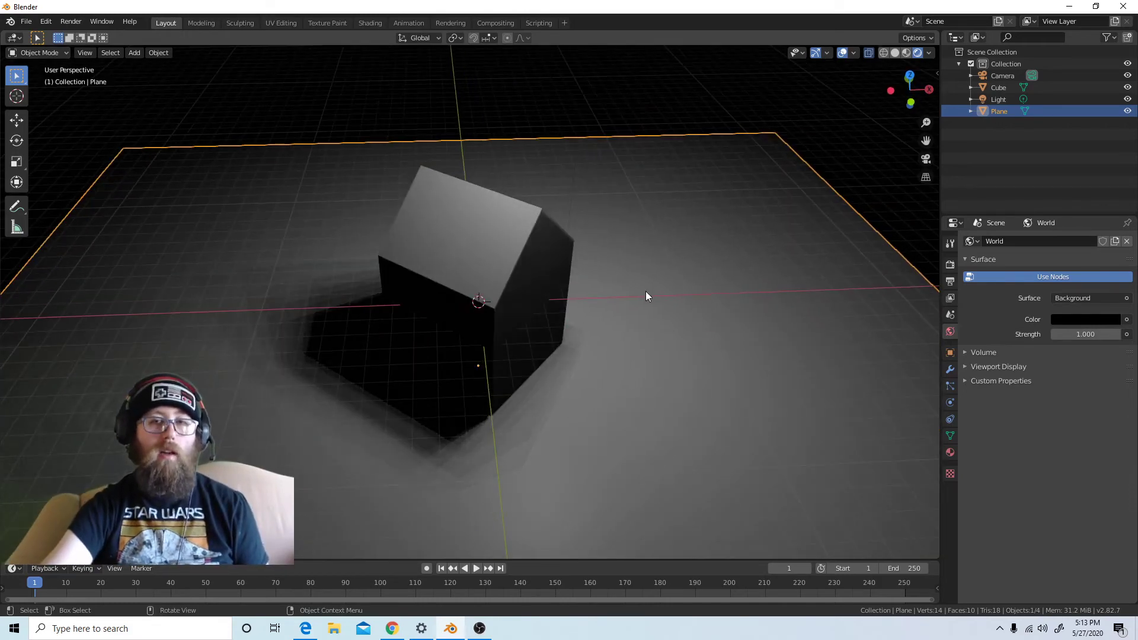
{"action": "scroll", "coordinate": [645, 290], "scroll_direction": "down", "scroll_amount": 6}
{"action": "scroll", "coordinate": [625, 287], "scroll_direction": "up", "scroll_amount": 2}
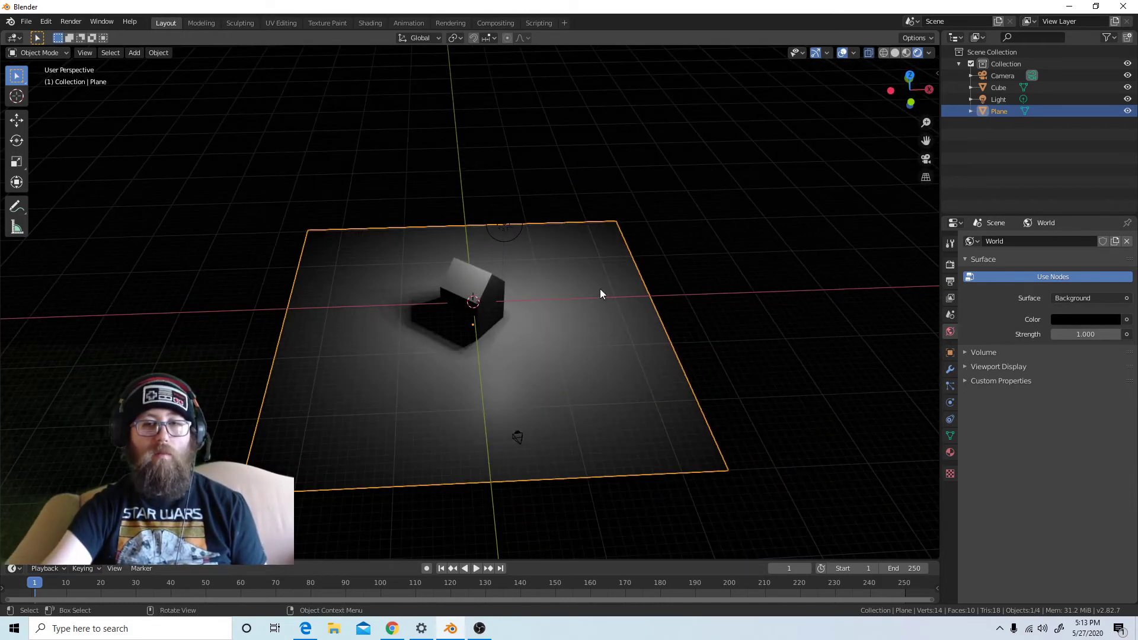
{"action": "left_click", "coordinate": [895, 52]}
{"action": "middle_click_drag", "start_coordinate": [763, 276], "coordinate": [774, 240]}
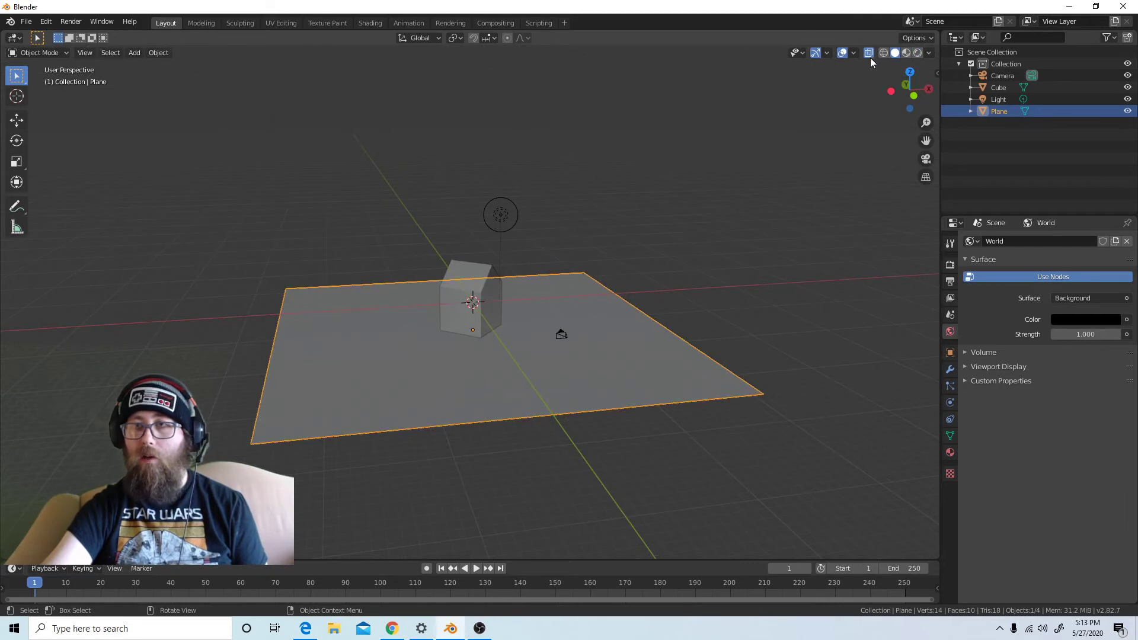
{"action": "left_click", "coordinate": [906, 53]}
{"action": "left_click", "coordinate": [895, 53]}
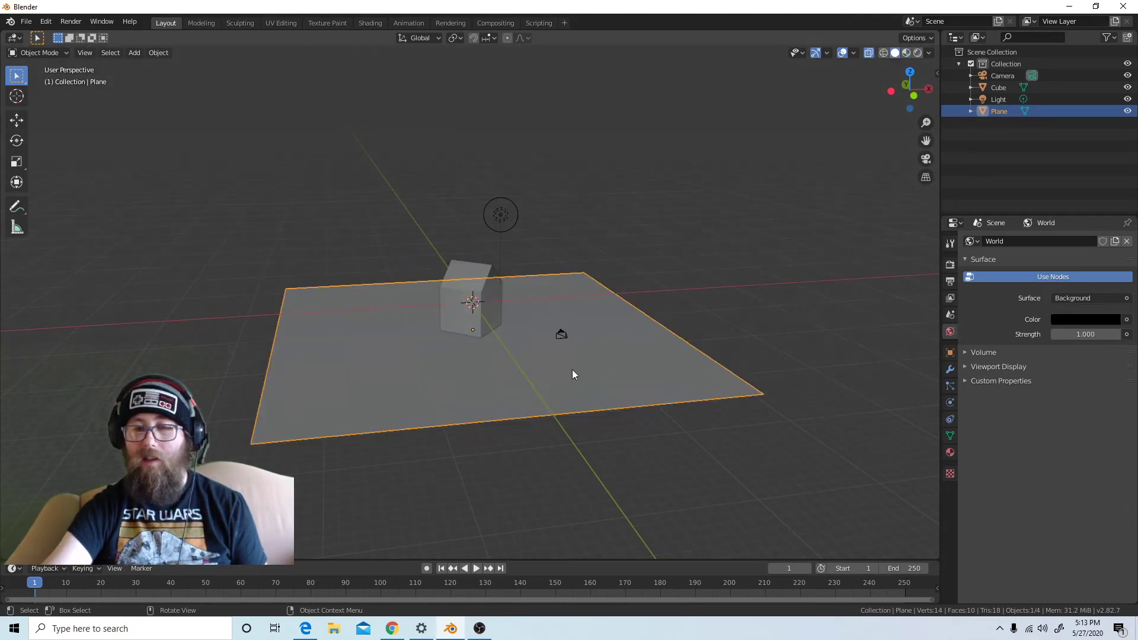
Duplicate the ground plane and rotate the copy about the global Y axis until it stands upright
{"action": "middle_click_drag", "start_coordinate": [573, 373], "coordinate": [518, 375]}
{"action": "scroll", "coordinate": [518, 375], "scroll_direction": "up", "scroll_amount": 3}
{"action": "scroll", "coordinate": [518, 378], "scroll_direction": "down", "scroll_amount": 2}
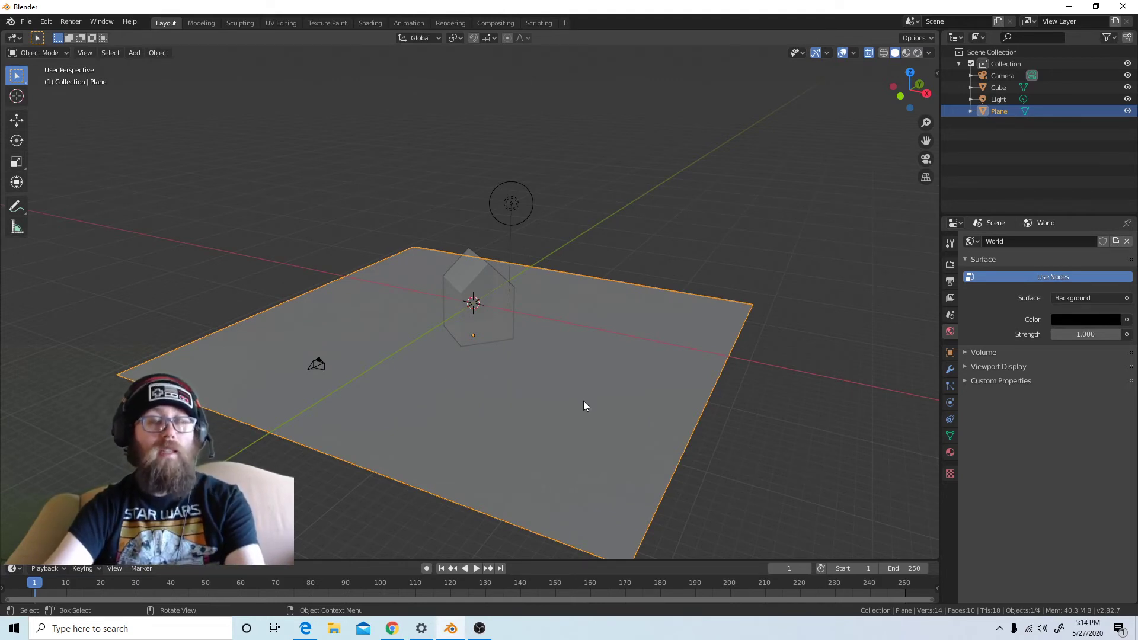
{"action": "key", "text": "shift+d"}
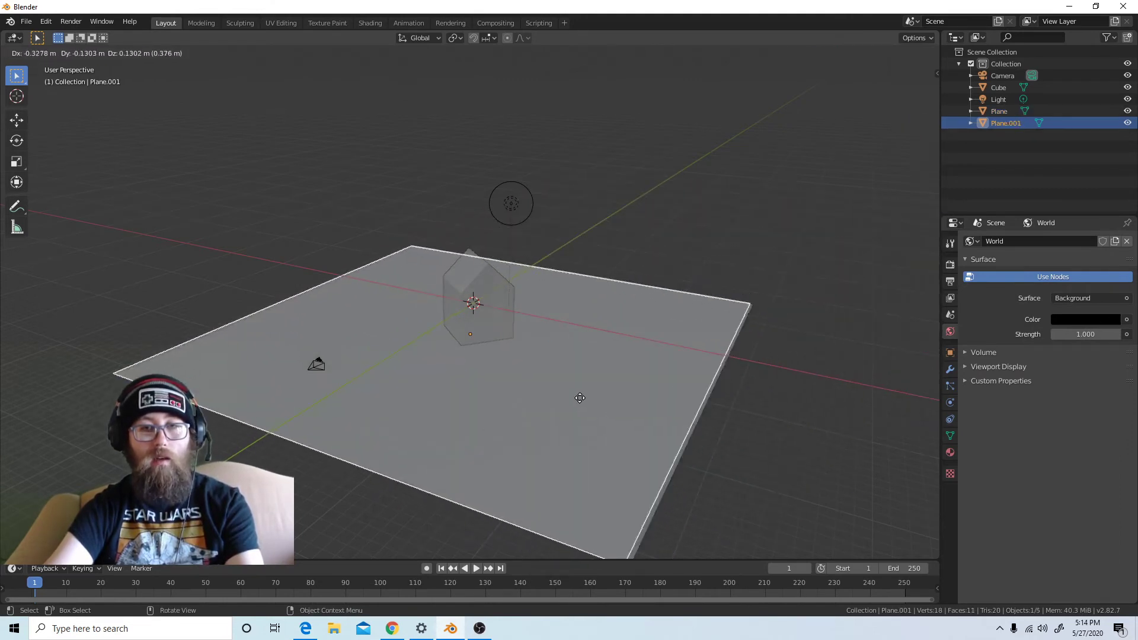
{"action": "left_click", "coordinate": [581, 400]}
{"action": "key", "text": "r"}
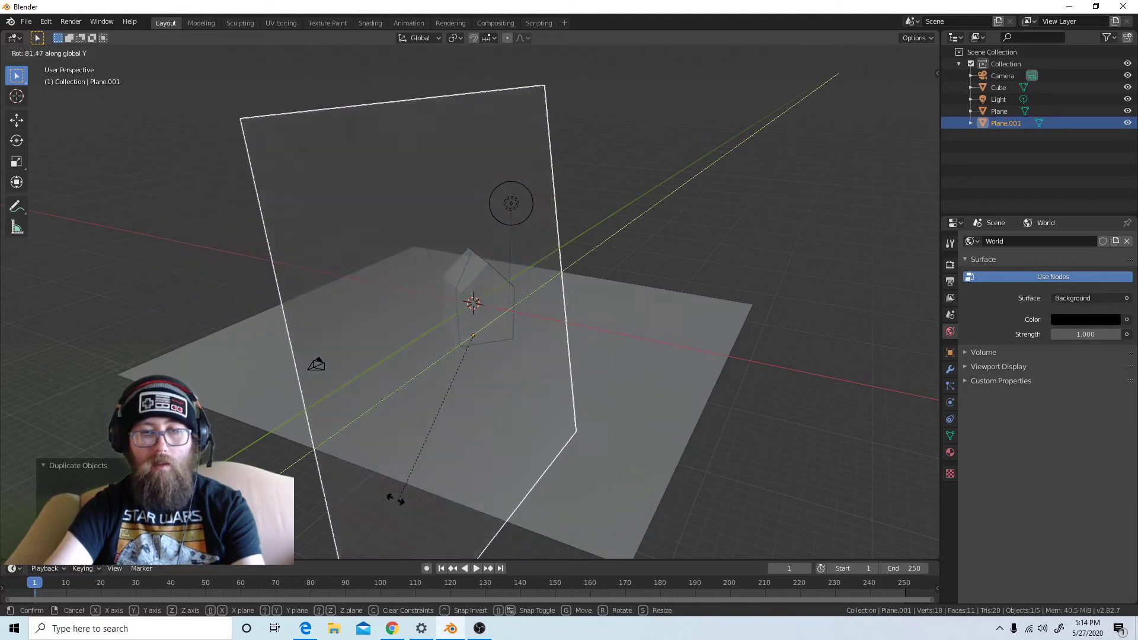
{"action": "left_click", "coordinate": [361, 493]}
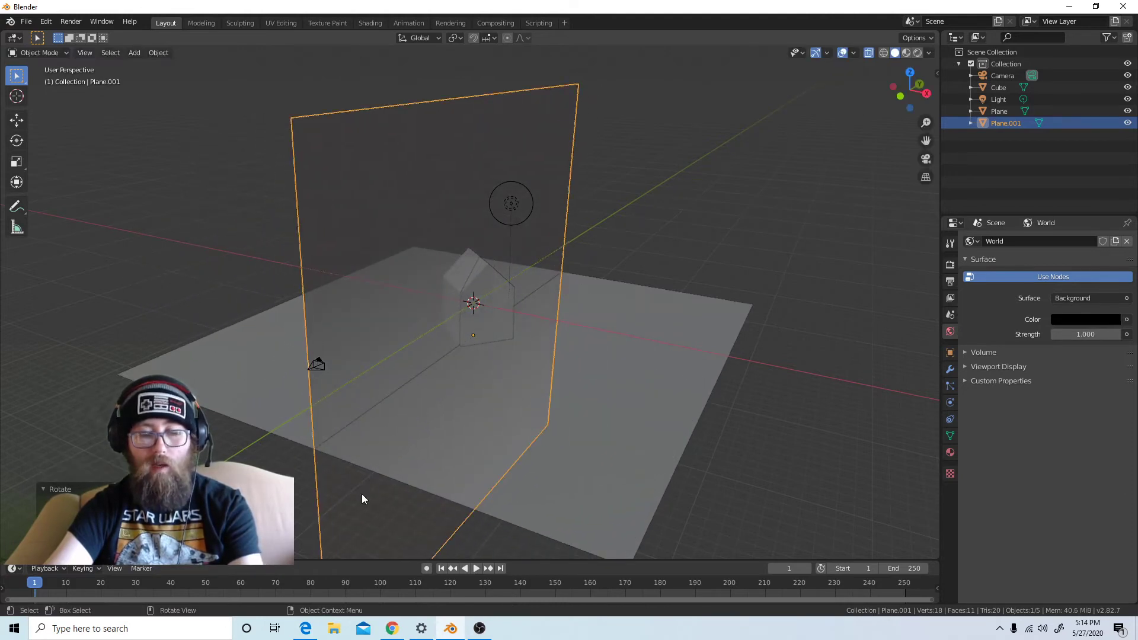
Rotate the upright plane about the global Z axis to face the camera, and view it through the camera
{"action": "key", "text": "r"}
{"action": "key", "text": "z"}
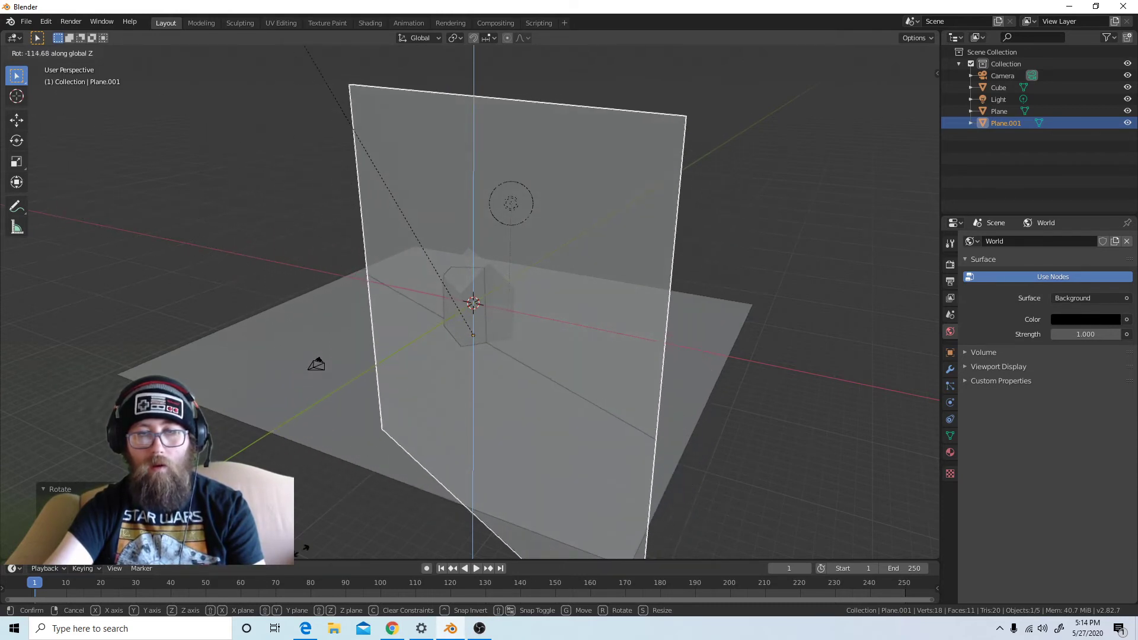
{"action": "left_click", "coordinate": [214, 73]}
{"action": "key", "text": "KP_0"}
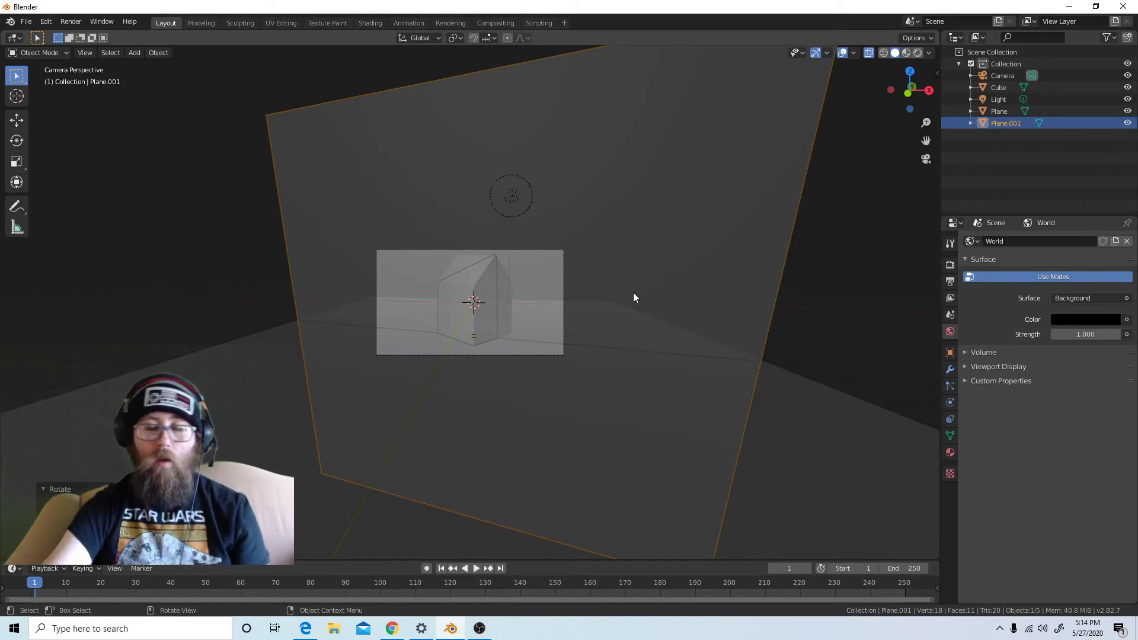
Move the upright plane along the global Y axis until it stands behind the house as a backdrop
{"action": "scroll", "coordinate": [648, 295], "scroll_direction": "up", "scroll_amount": 5}
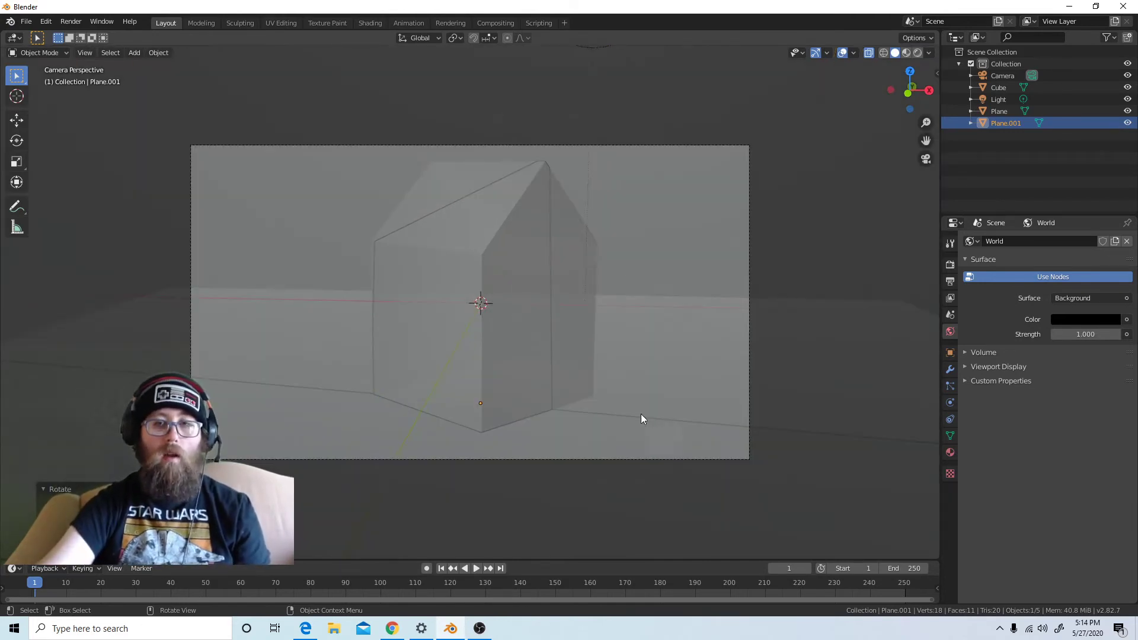
{"action": "scroll", "coordinate": [640, 403], "scroll_direction": "down", "scroll_amount": 5}
{"action": "scroll", "coordinate": [630, 401], "scroll_direction": "up", "scroll_amount": 4}
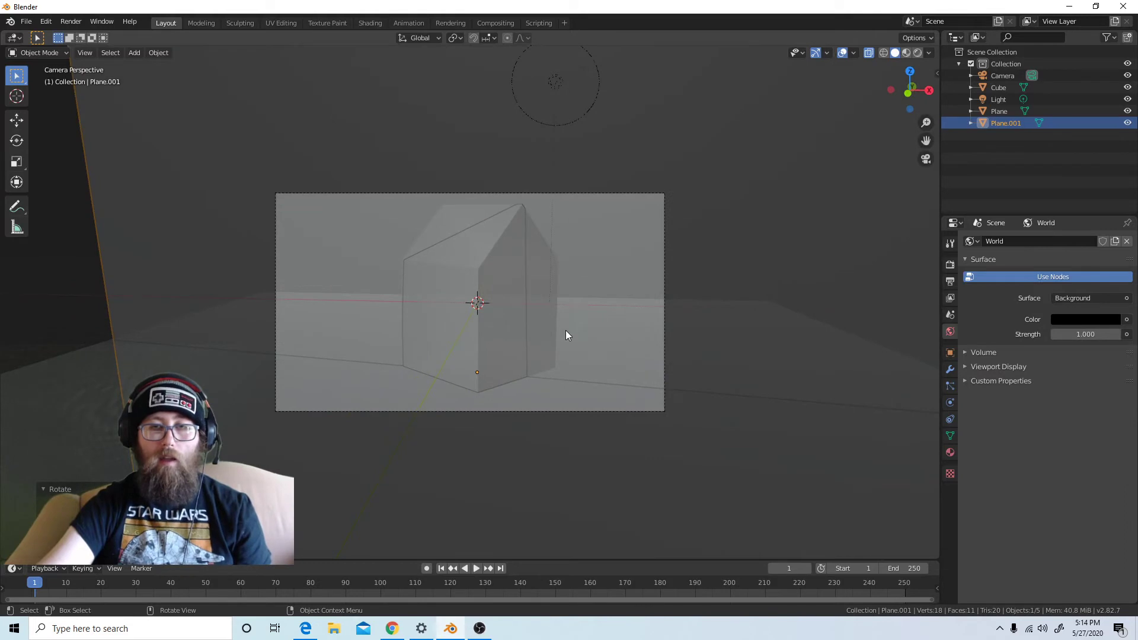
{"action": "scroll", "coordinate": [565, 335], "scroll_direction": "down", "scroll_amount": 3}
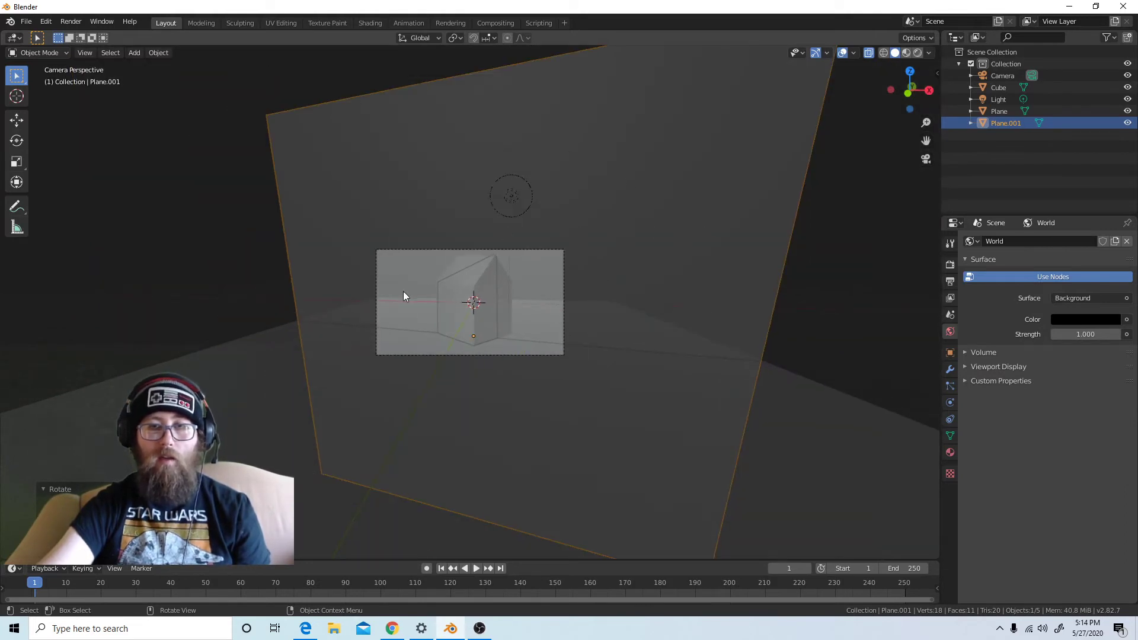
{"action": "scroll", "coordinate": [462, 362], "scroll_direction": "up", "scroll_amount": 3}
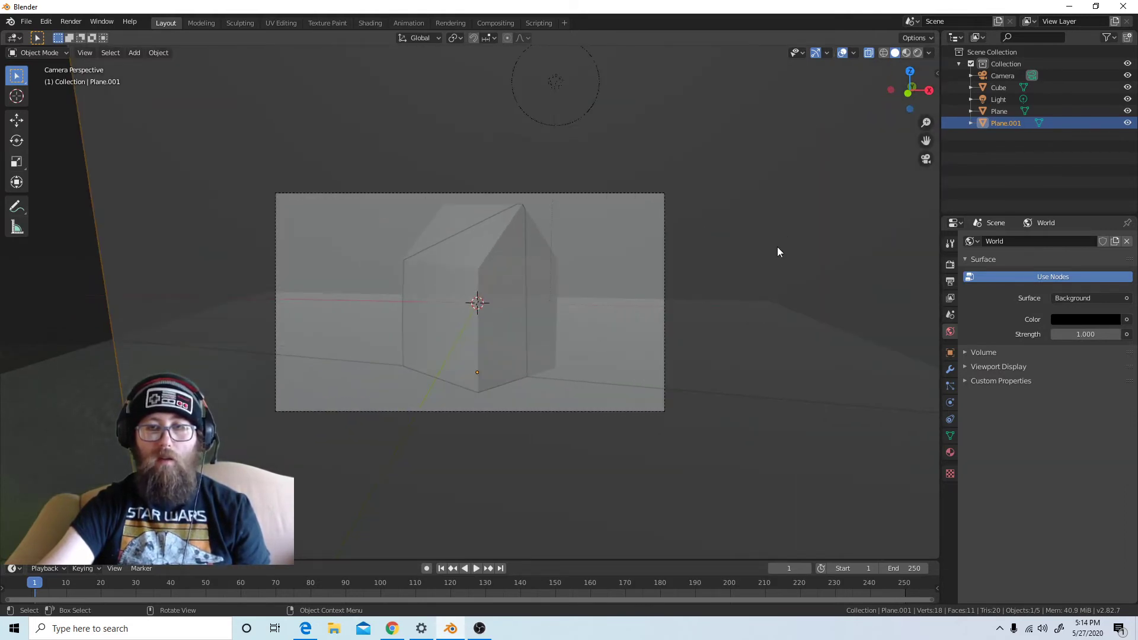
{"action": "scroll", "coordinate": [728, 362], "scroll_direction": "down", "scroll_amount": 3}
{"action": "middle_click_drag", "start_coordinate": [728, 362], "coordinate": [671, 384]}
{"action": "scroll", "coordinate": [670, 383], "scroll_direction": "down", "scroll_amount": 5}
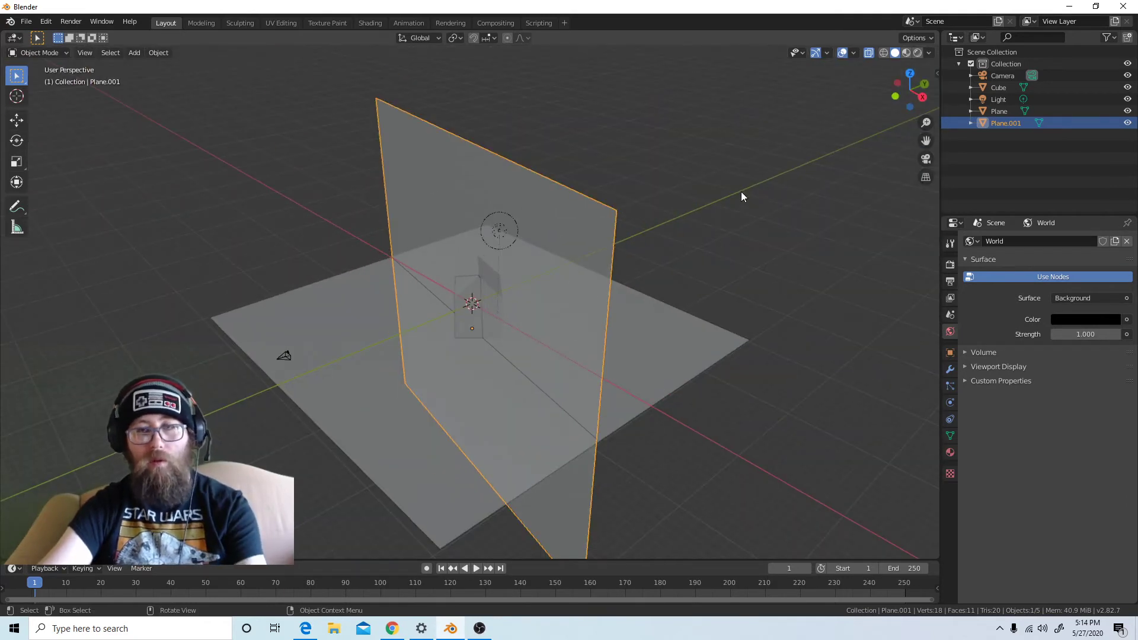
{"action": "key", "text": "g"}
{"action": "key", "text": "y"}
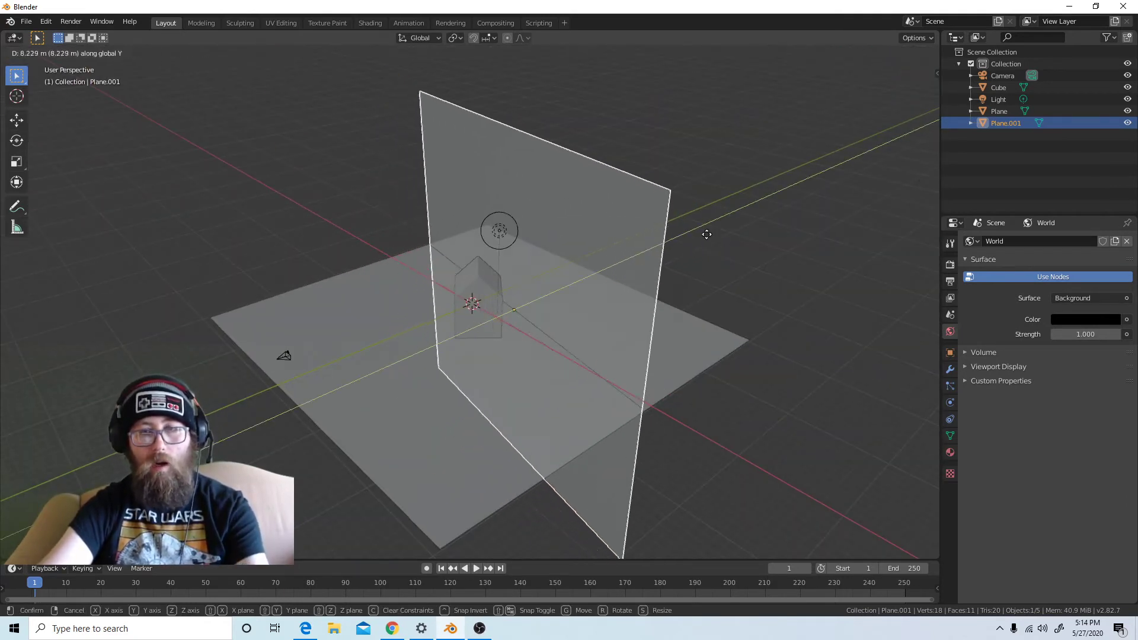
{"action": "left_click", "coordinate": [742, 218]}
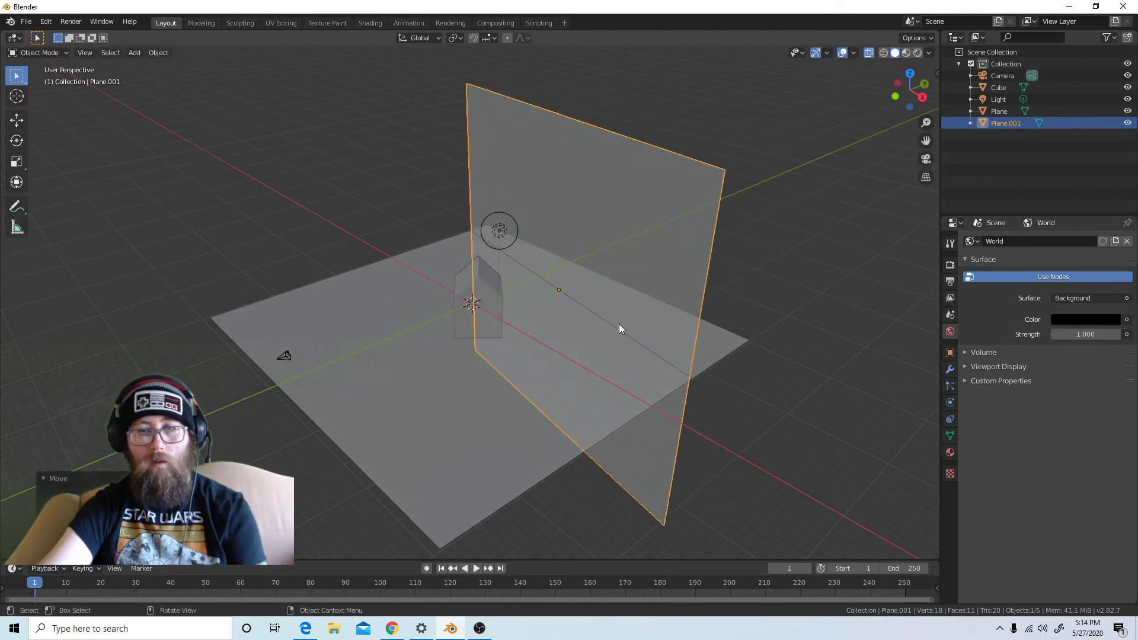
Check the backdrop's position through the camera and switch the viewport to rendered shading
{"action": "middle_click_drag", "start_coordinate": [620, 326], "coordinate": [628, 364]}
{"action": "key", "text": "KP_0"}
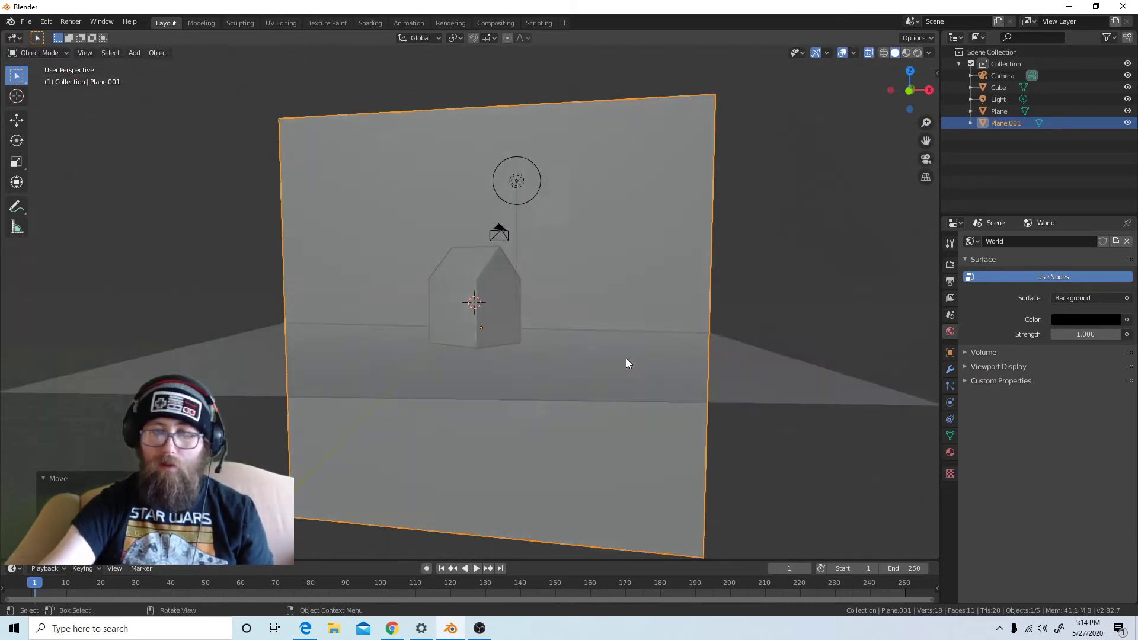
{"action": "scroll", "coordinate": [594, 374], "scroll_direction": "up", "scroll_amount": 5}
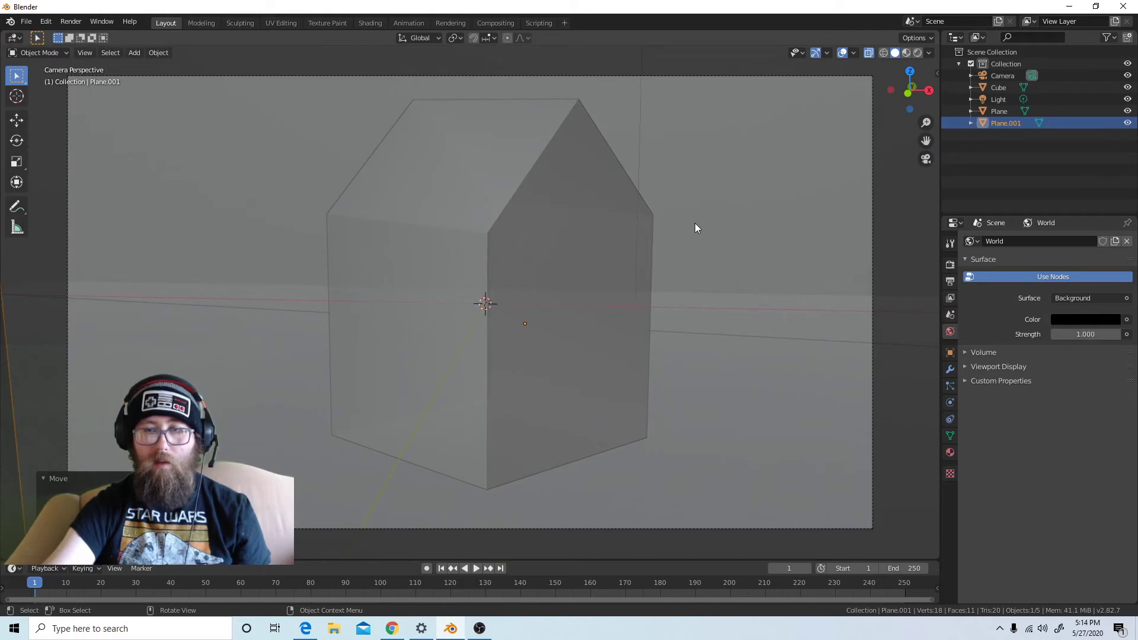
{"action": "scroll", "coordinate": [628, 292], "scroll_direction": "down", "scroll_amount": 3}
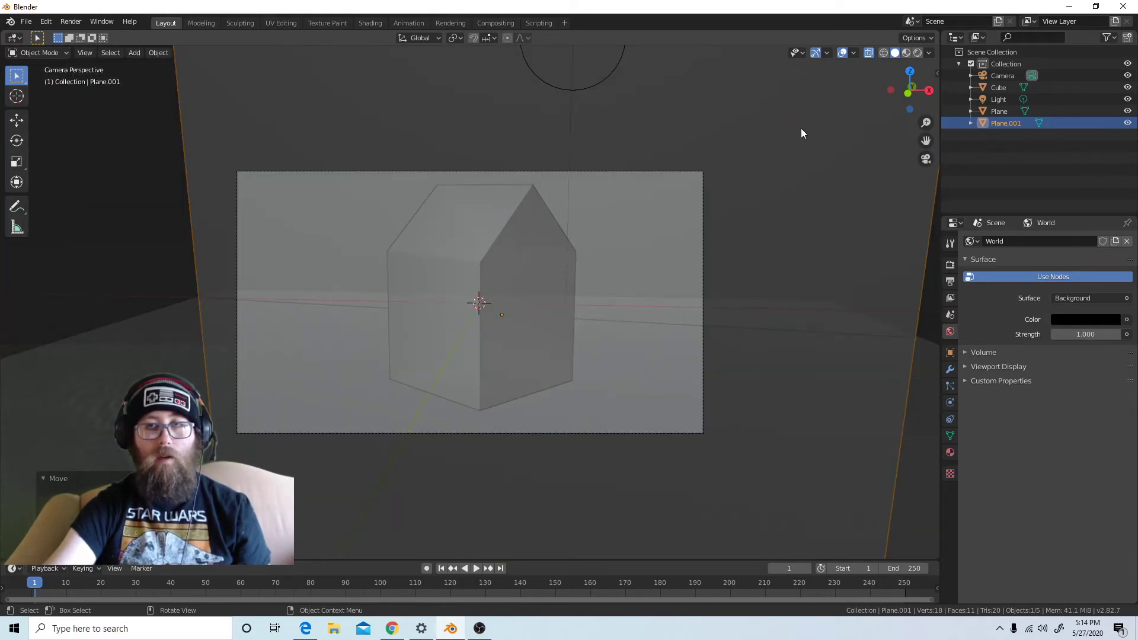
{"action": "left_click", "coordinate": [918, 53]}
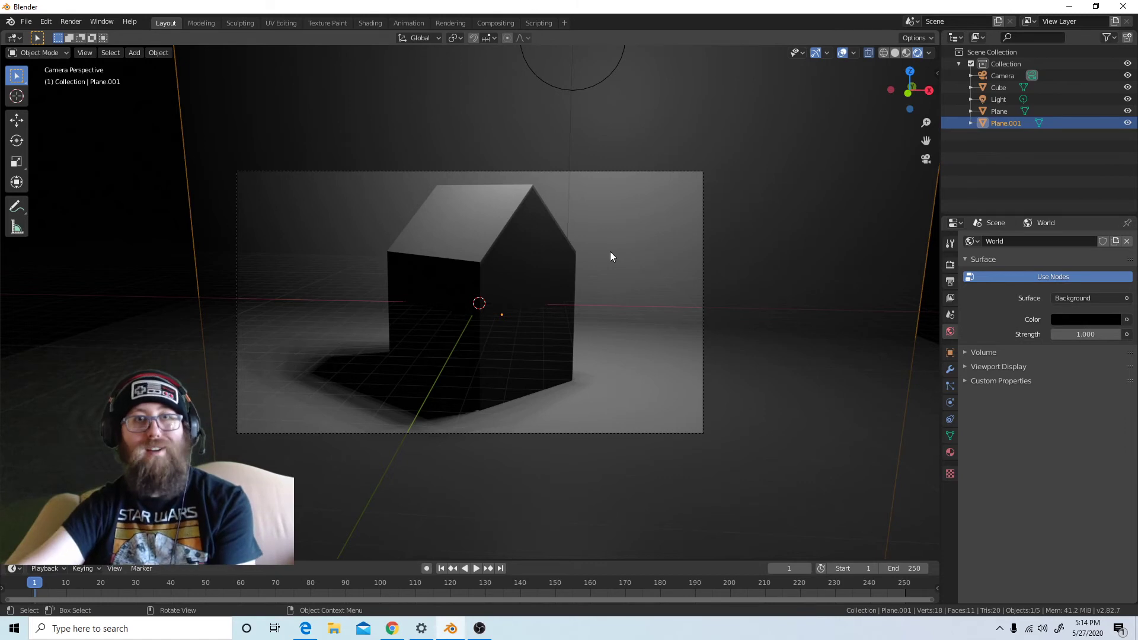
Select the ground plane and backdrop in turn, view the rendered scene from outside the camera, and reselect the ground plane
{"action": "left_click", "coordinate": [745, 359]}
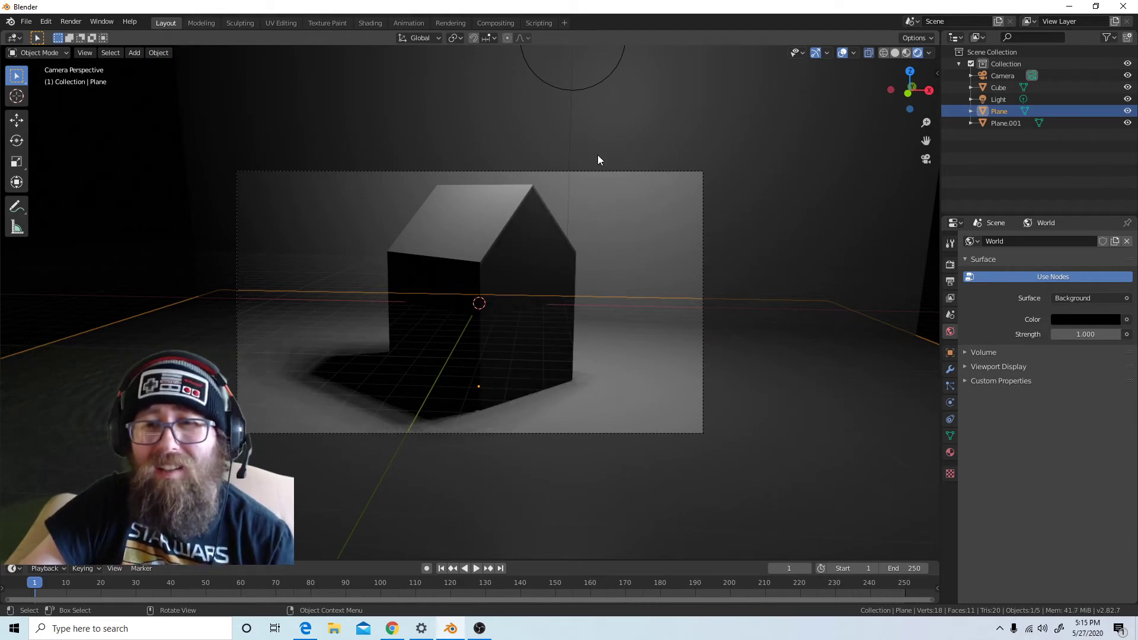
{"action": "left_click", "coordinate": [621, 232]}
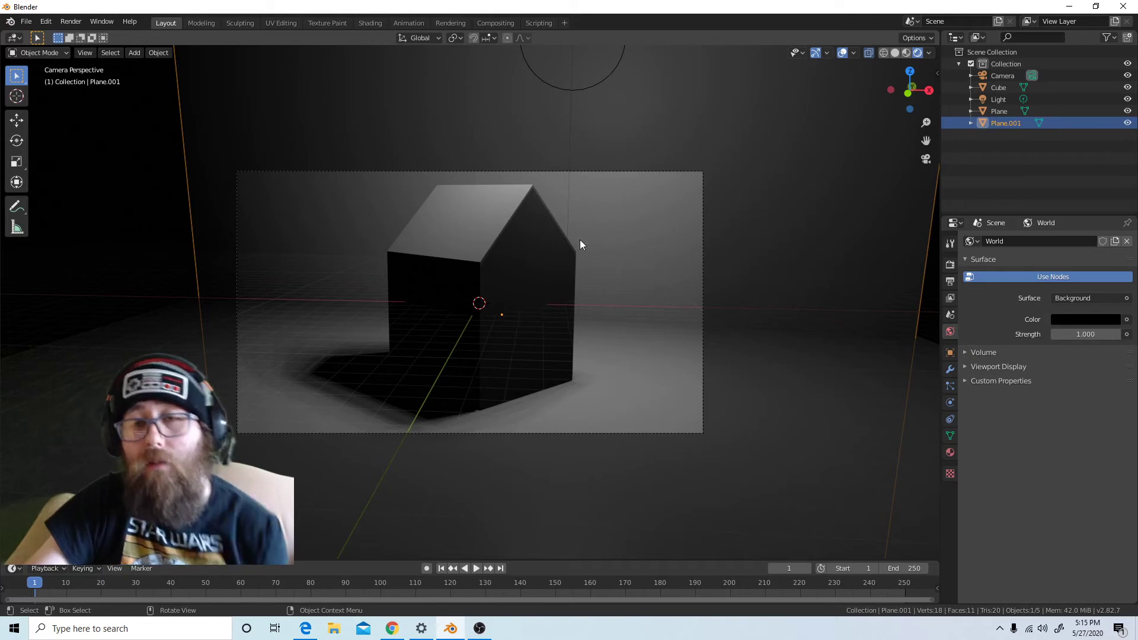
{"action": "scroll", "coordinate": [676, 264], "scroll_direction": "down", "scroll_amount": 5}
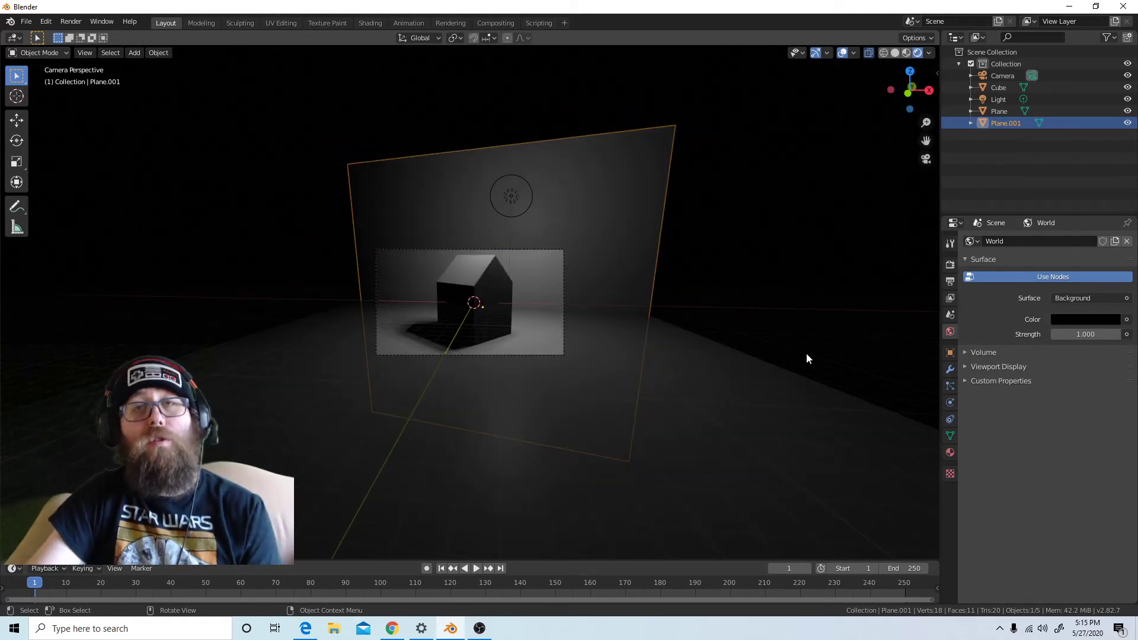
{"action": "key", "text": "KP_0"}
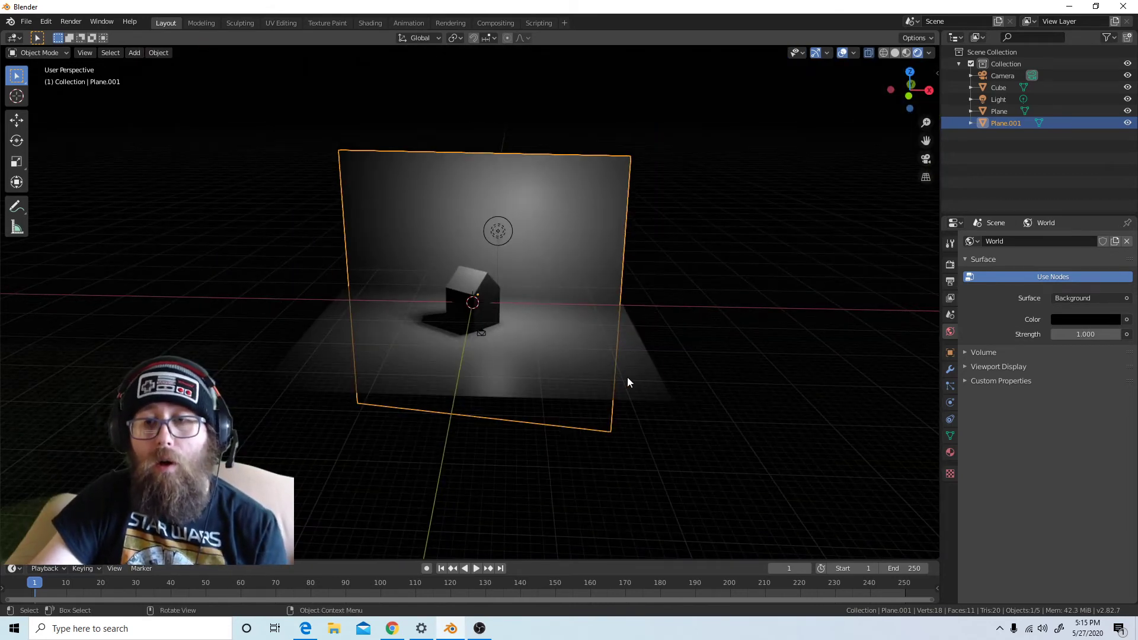
{"action": "left_click", "coordinate": [628, 381]}
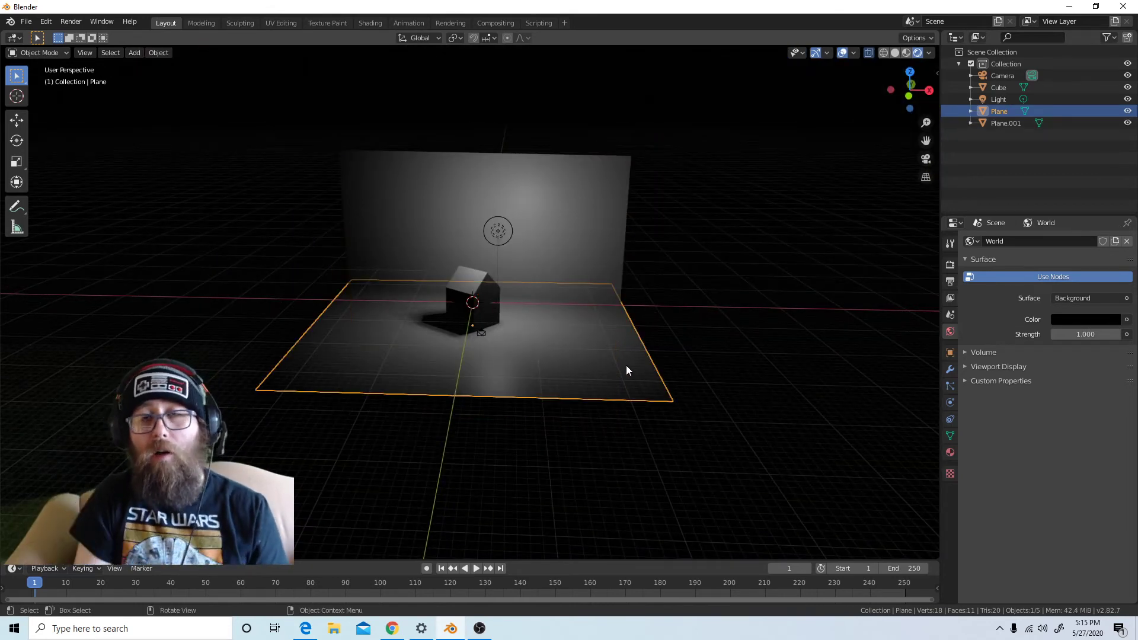
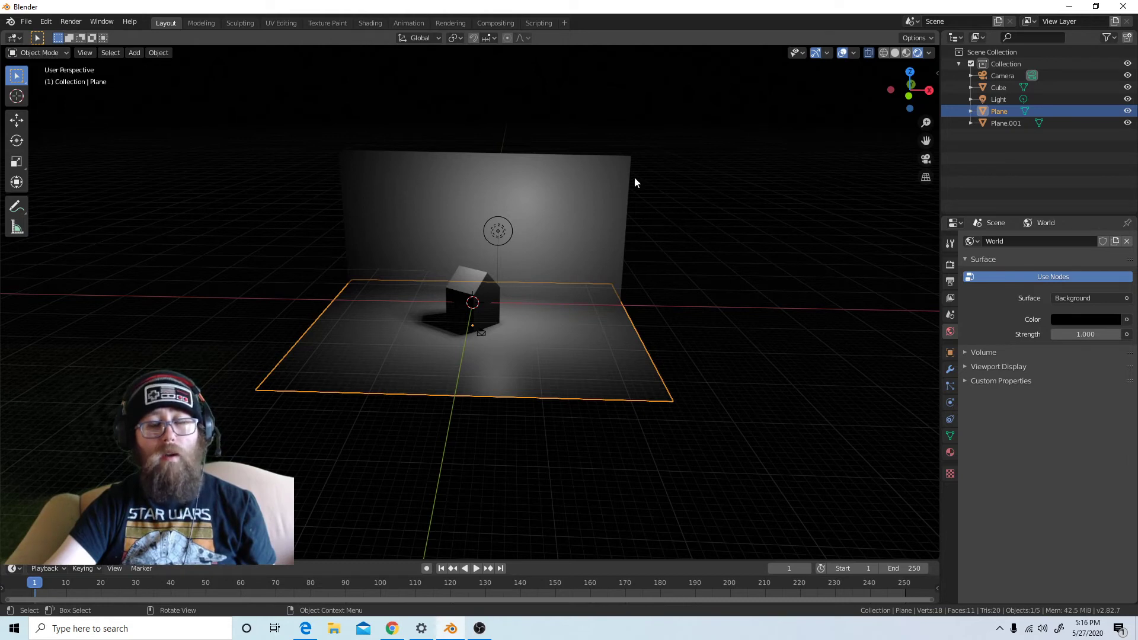
Select the house, switch the viewport to material preview, and enter Edit Mode with face selection
{"action": "left_click", "coordinate": [487, 288]}
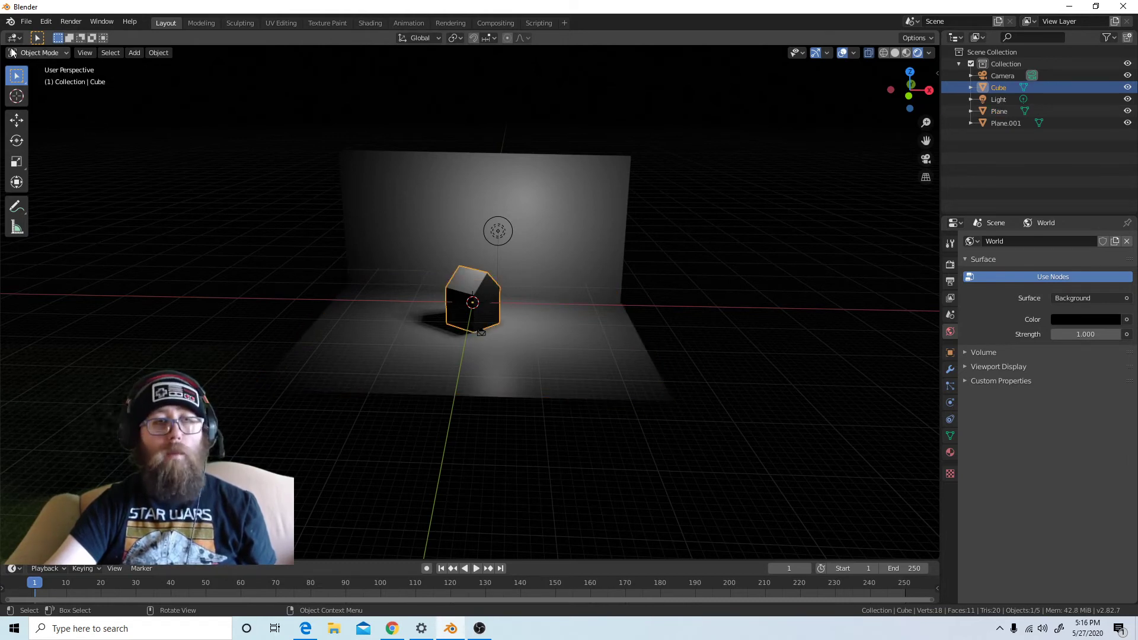
{"action": "scroll", "coordinate": [496, 282], "scroll_direction": "up", "scroll_amount": 4}
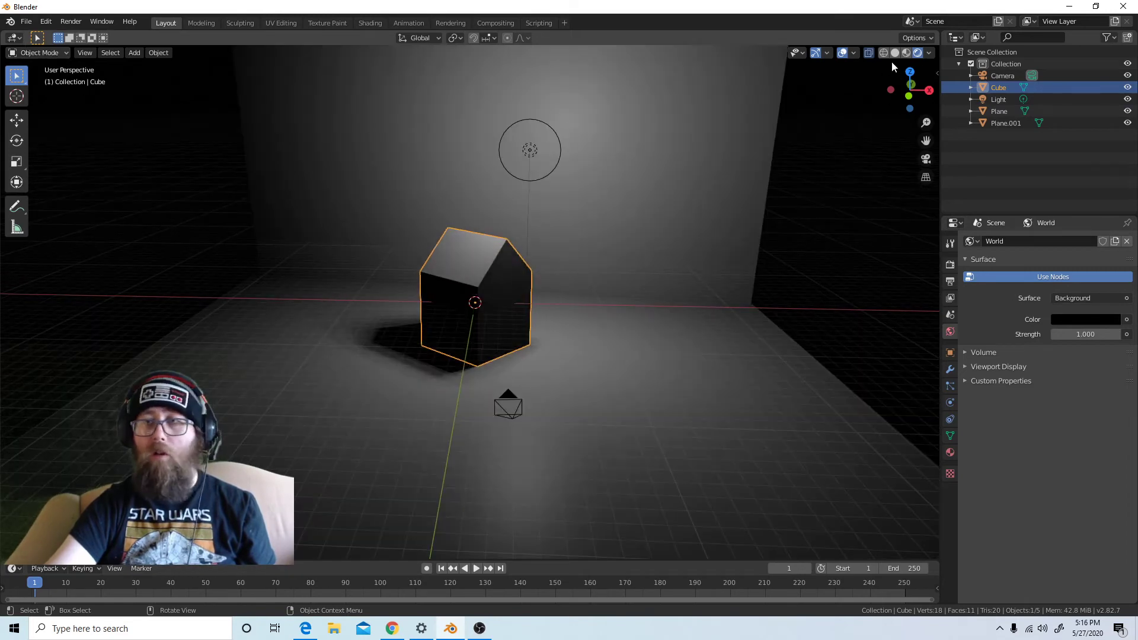
{"action": "left_click", "coordinate": [906, 53]}
{"action": "left_click", "coordinate": [50, 52]}
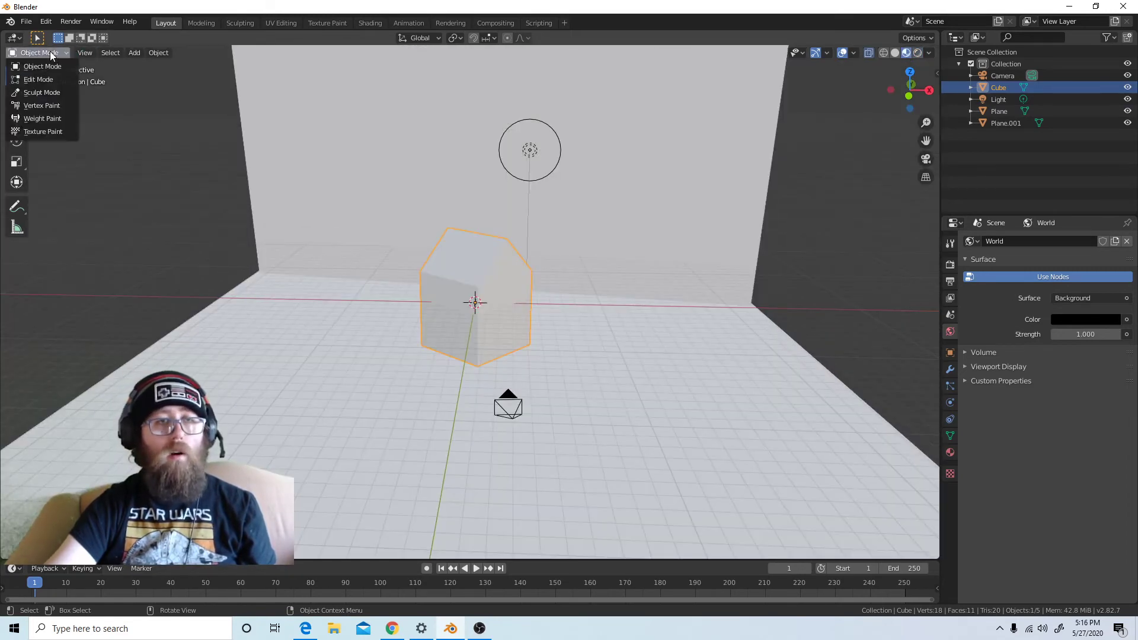
{"action": "left_click", "coordinate": [48, 76]}
{"action": "left_click", "coordinate": [101, 53]}
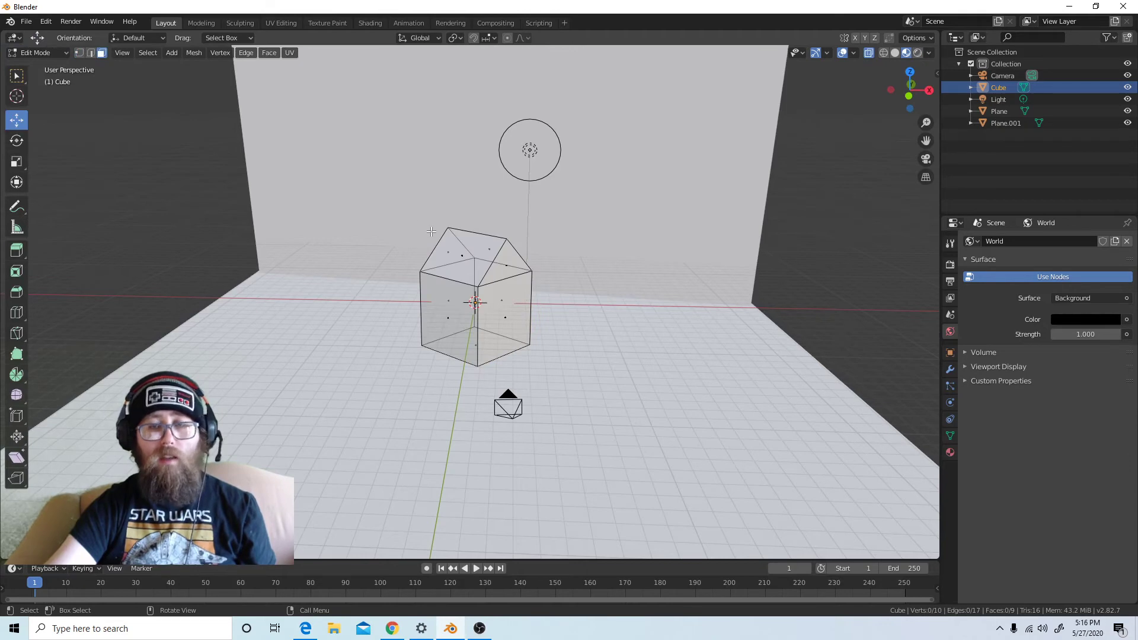
Select all four wall faces of the house together
{"action": "scroll", "coordinate": [477, 236], "scroll_direction": "up", "scroll_amount": 5}
{"action": "scroll", "coordinate": [478, 236], "scroll_direction": "down", "scroll_amount": 3}
{"action": "left_click", "coordinate": [443, 335]}
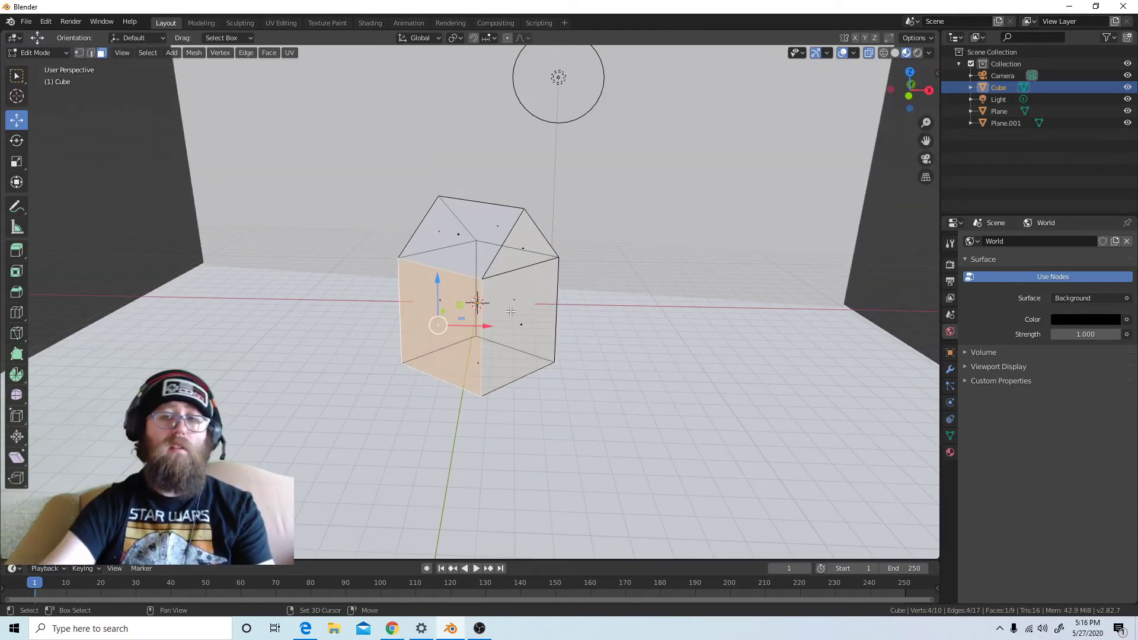
{"action": "left_click", "coordinate": [519, 332], "text": "shift"}
{"action": "middle_click_drag", "start_coordinate": [519, 331], "coordinate": [448, 356]}
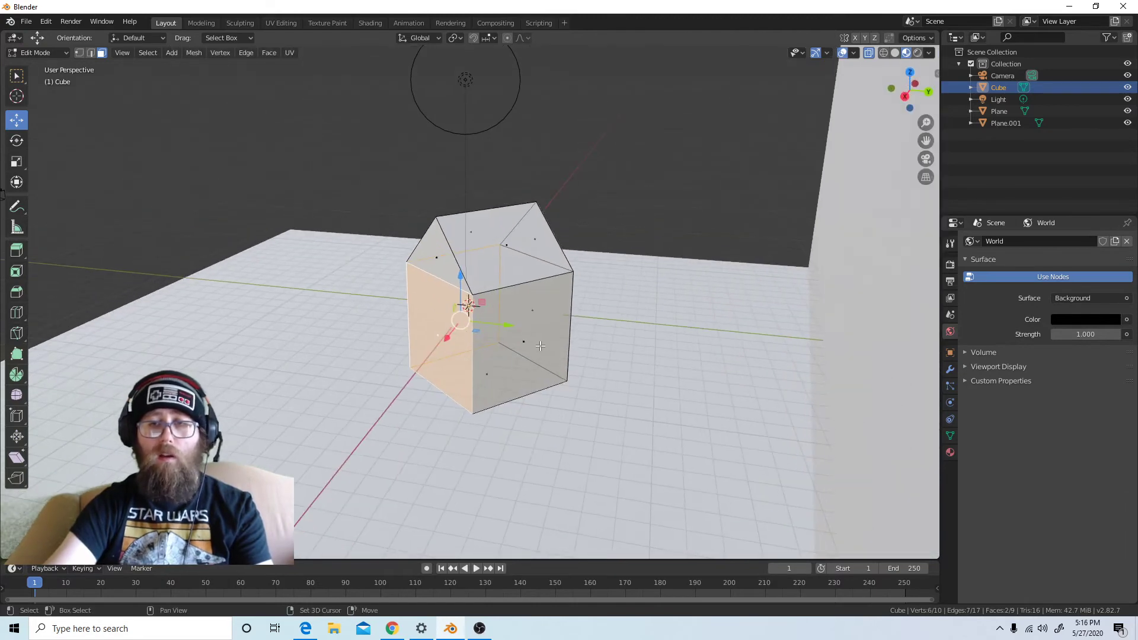
{"action": "left_click", "coordinate": [538, 344], "text": "shift"}
{"action": "middle_click_drag", "start_coordinate": [602, 356], "coordinate": [403, 398]}
{"action": "left_click", "coordinate": [398, 332], "text": "shift"}
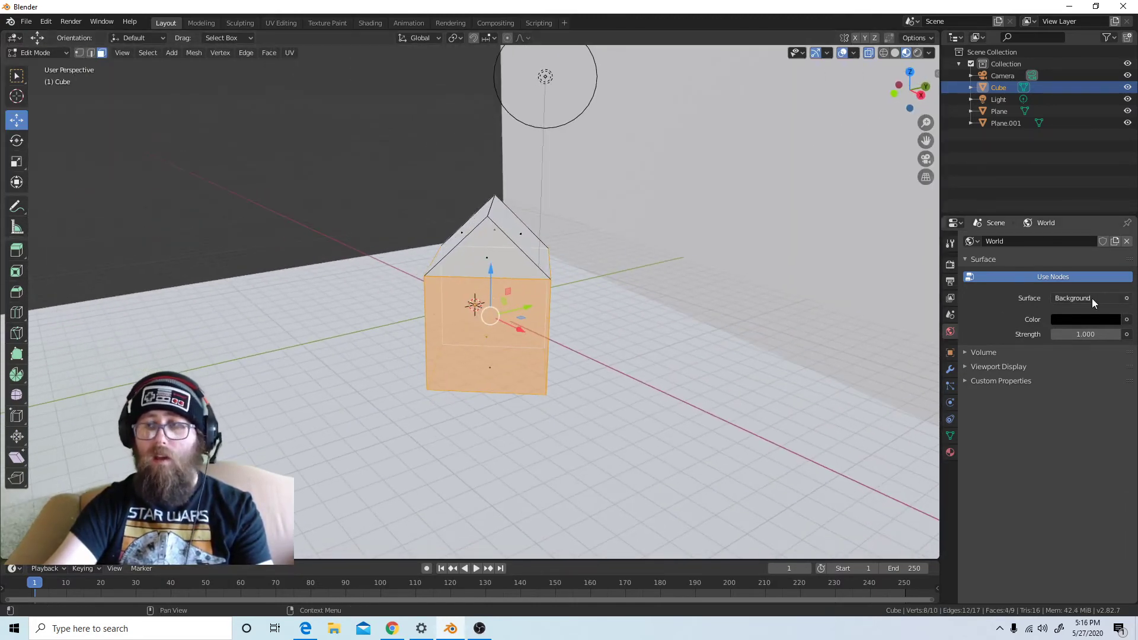
Add a second material slot to the house with a new material and set its base color to pink
{"action": "left_click", "coordinate": [950, 453]}
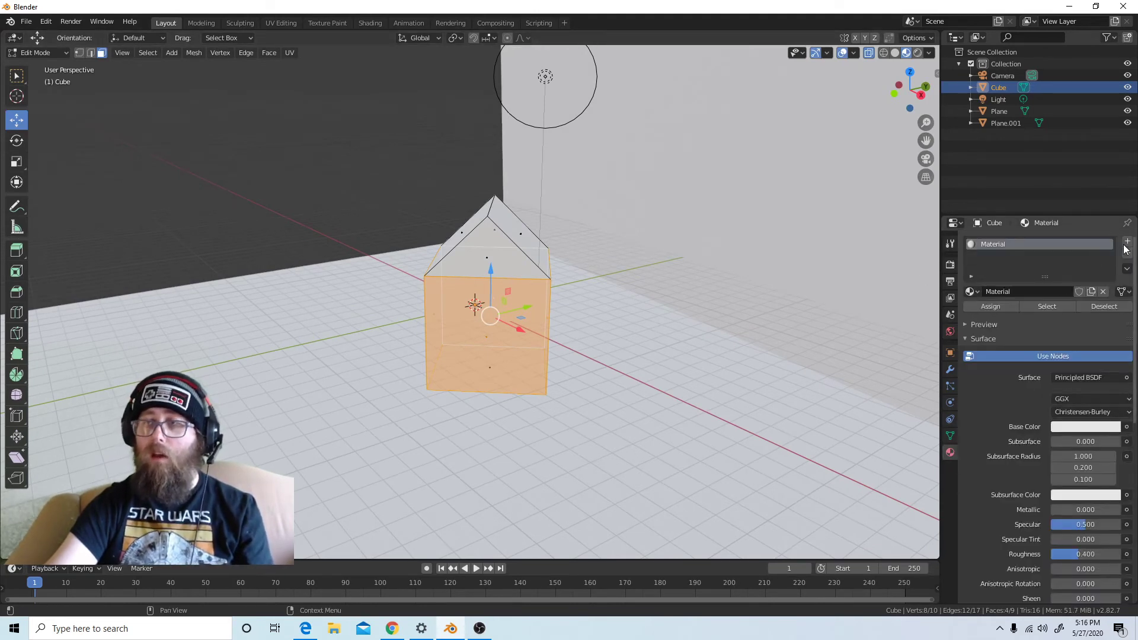
{"action": "left_click", "coordinate": [1127, 241]}
{"action": "left_click", "coordinate": [1058, 316]}
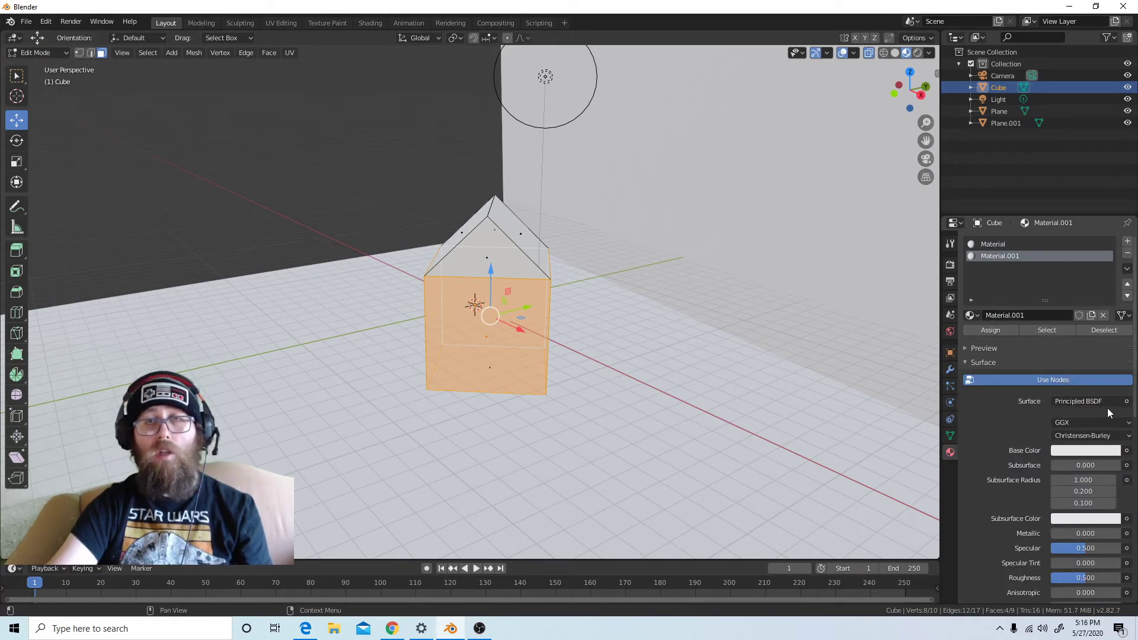
{"action": "scroll", "coordinate": [1111, 404], "scroll_direction": "down", "scroll_amount": 1}
{"action": "left_click", "coordinate": [1100, 428]}
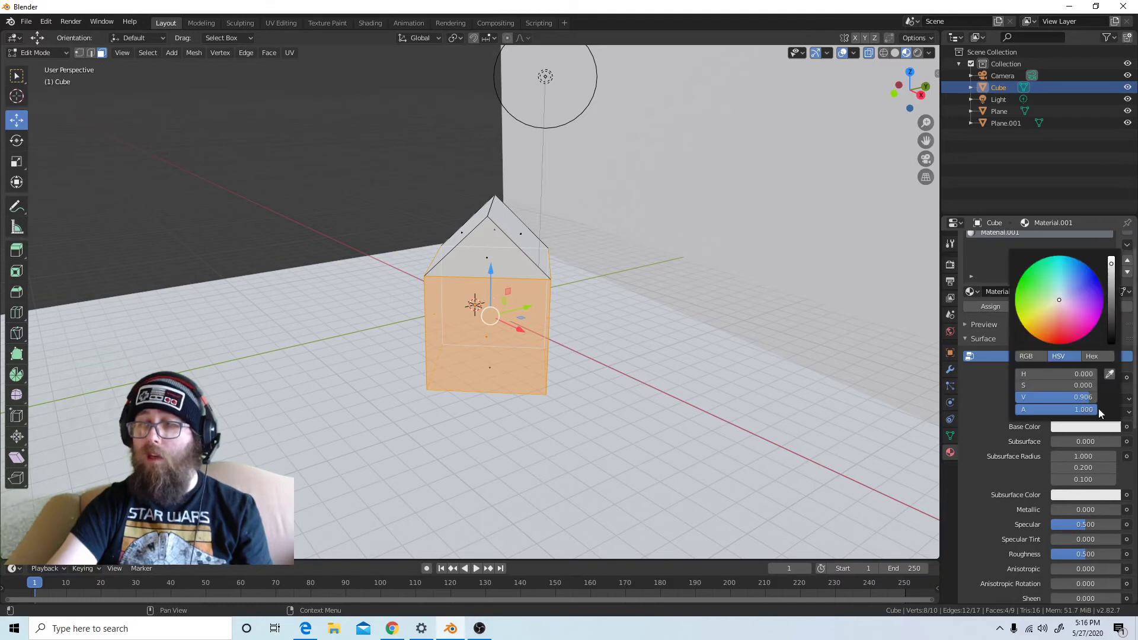
{"action": "left_click", "coordinate": [1062, 302]}
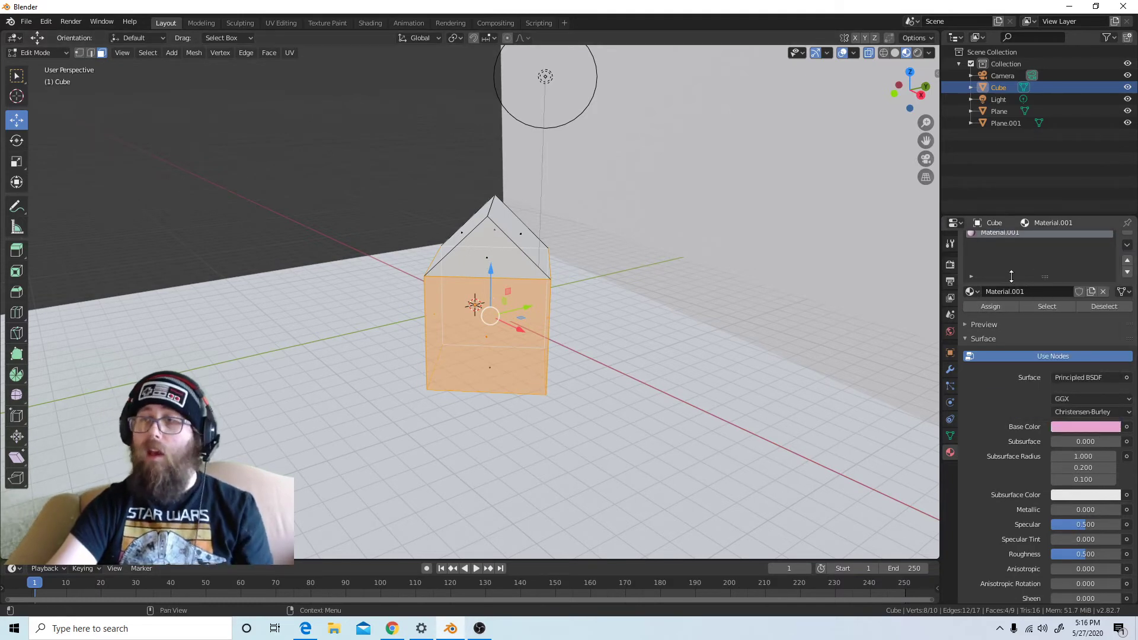
{"action": "scroll", "coordinate": [1009, 283], "scroll_direction": "up", "scroll_amount": 1}
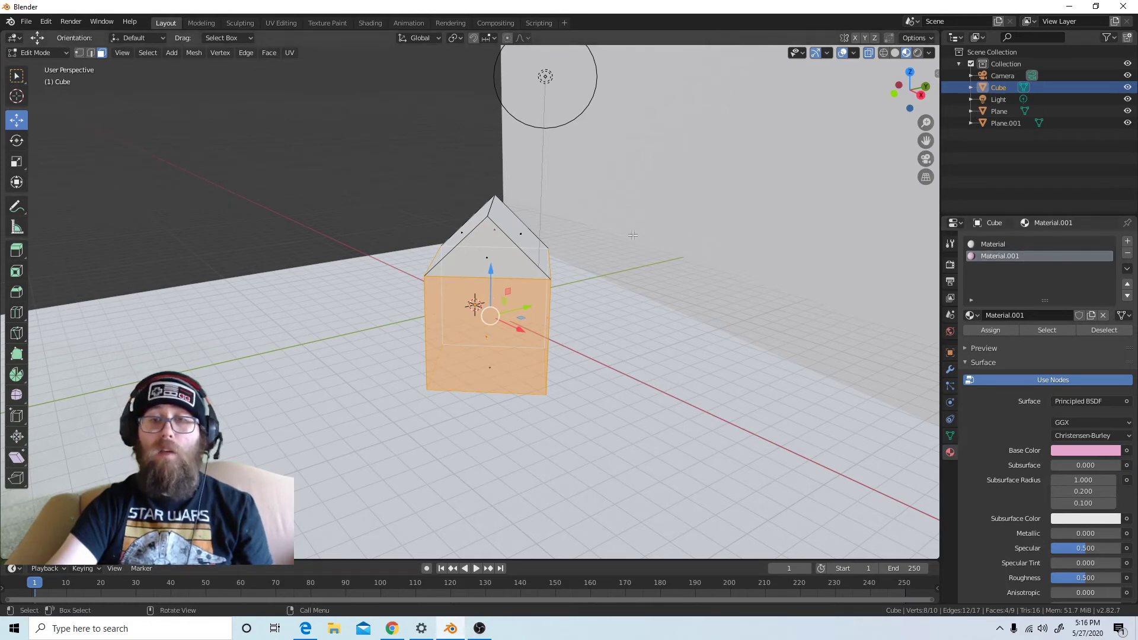
Assign the pink material to the selected walls and clear the face selection
{"action": "middle_click_drag", "start_coordinate": [493, 313], "coordinate": [568, 315]}
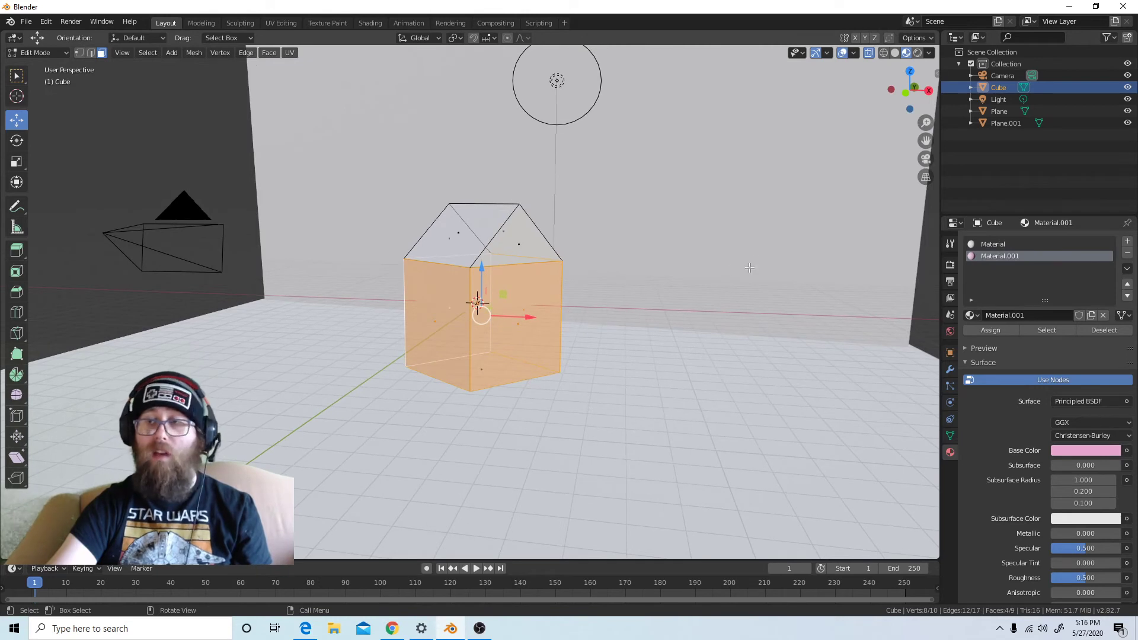
{"action": "left_click", "coordinate": [990, 330]}
{"action": "key", "text": "alt+a"}
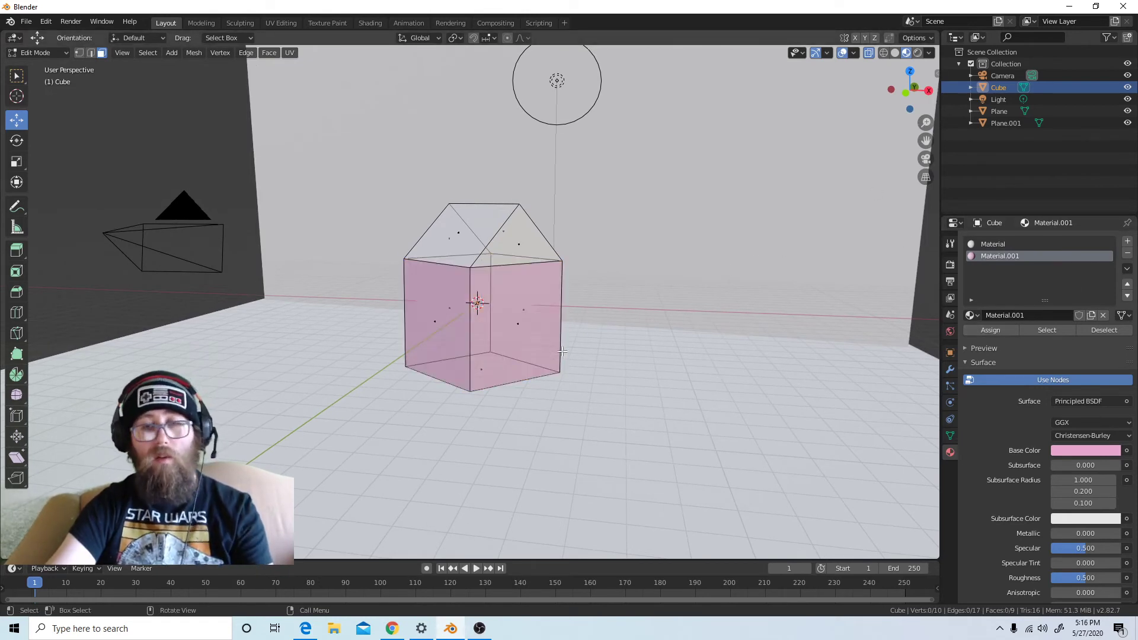
Look at the pink walls in rendered shading and return to material preview
{"action": "mouse_move", "coordinate": [513, 363]}
{"action": "middle_mouse_down"}
{"action": "mouse_move", "coordinate": [557, 364]}
{"action": "mouse_move", "coordinate": [514, 371]}
{"action": "middle_mouse_up"}
{"action": "left_click", "coordinate": [919, 53]}
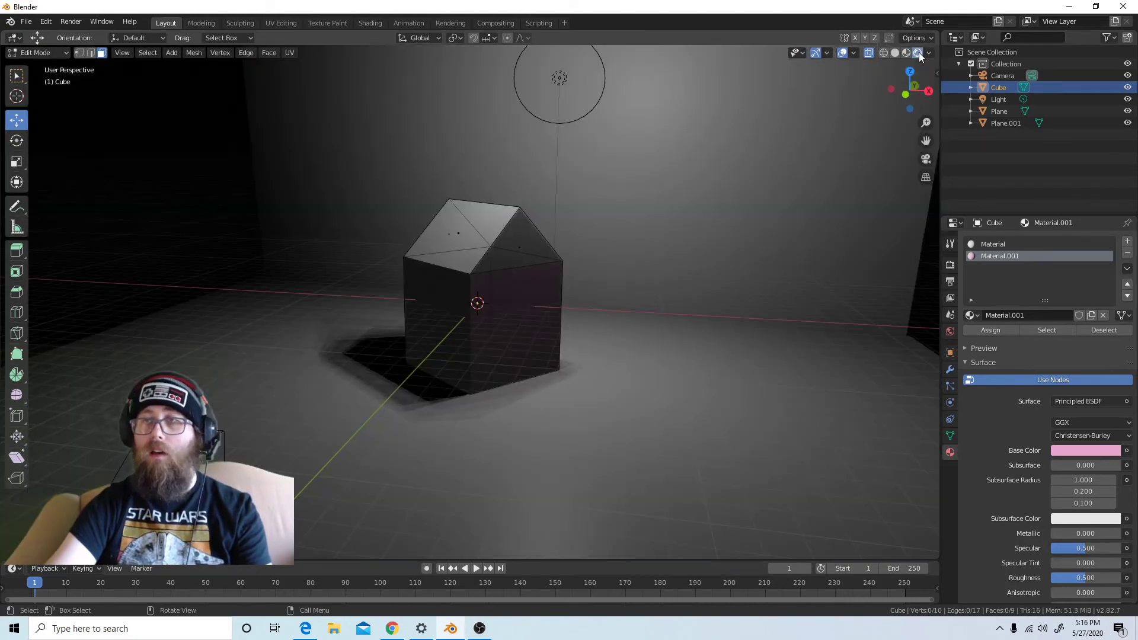
{"action": "mouse_move", "coordinate": [549, 292]}
{"action": "middle_mouse_down"}
{"action": "mouse_move", "coordinate": [589, 272]}
{"action": "mouse_move", "coordinate": [504, 375]}
{"action": "mouse_move", "coordinate": [564, 364]}
{"action": "mouse_move", "coordinate": [569, 328]}
{"action": "mouse_move", "coordinate": [540, 320]}
{"action": "mouse_move", "coordinate": [569, 310]}
{"action": "mouse_move", "coordinate": [542, 310]}
{"action": "mouse_move", "coordinate": [560, 323]}
{"action": "mouse_move", "coordinate": [622, 284]}
{"action": "mouse_move", "coordinate": [551, 251]}
{"action": "middle_mouse_up"}
{"action": "left_click", "coordinate": [906, 52]}
Select both sloping roof faces of the house
{"action": "left_click", "coordinate": [500, 259]}
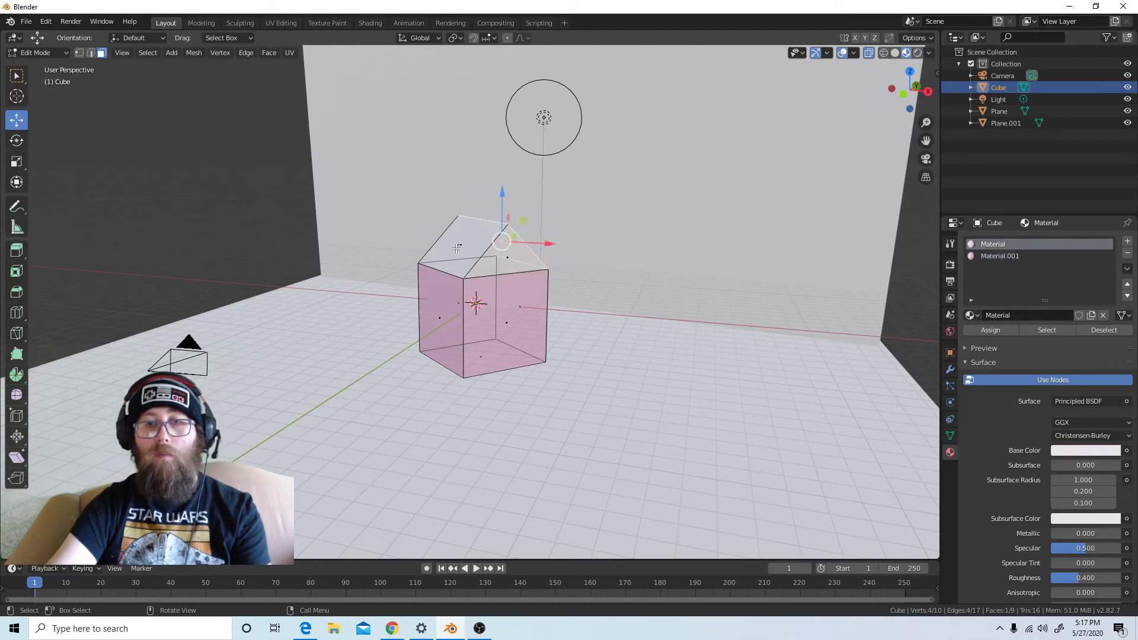
{"action": "middle_click_drag", "start_coordinate": [483, 233], "coordinate": [593, 283]}
{"action": "left_click", "coordinate": [506, 267]}
{"action": "left_click", "coordinate": [484, 265], "text": "shift"}
{"action": "middle_click_drag", "start_coordinate": [484, 265], "coordinate": [375, 250]}
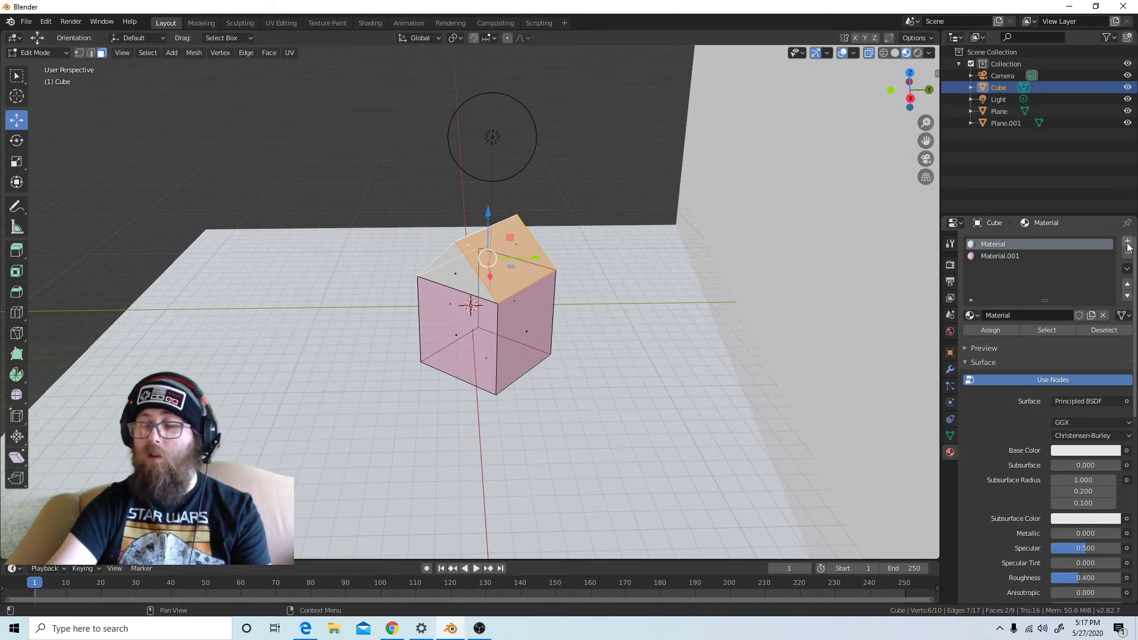
Add another material slot with a new black material and assign it to the selected roof slopes
{"action": "left_click", "coordinate": [1127, 243]}
{"action": "left_click", "coordinate": [1023, 314]}
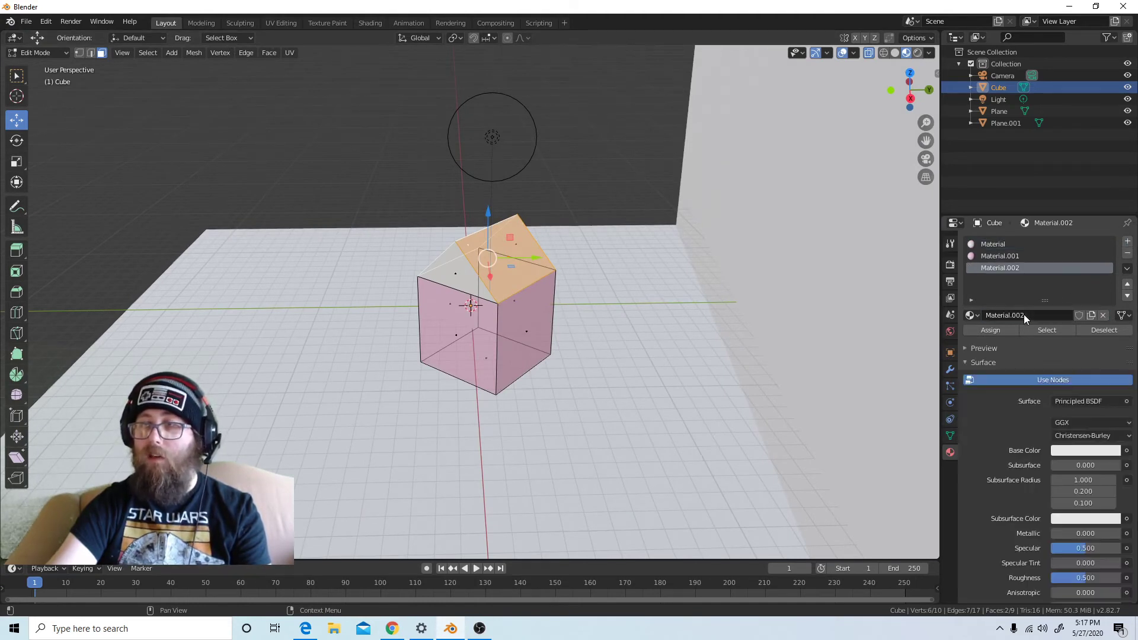
{"action": "left_click", "coordinate": [1093, 451]}
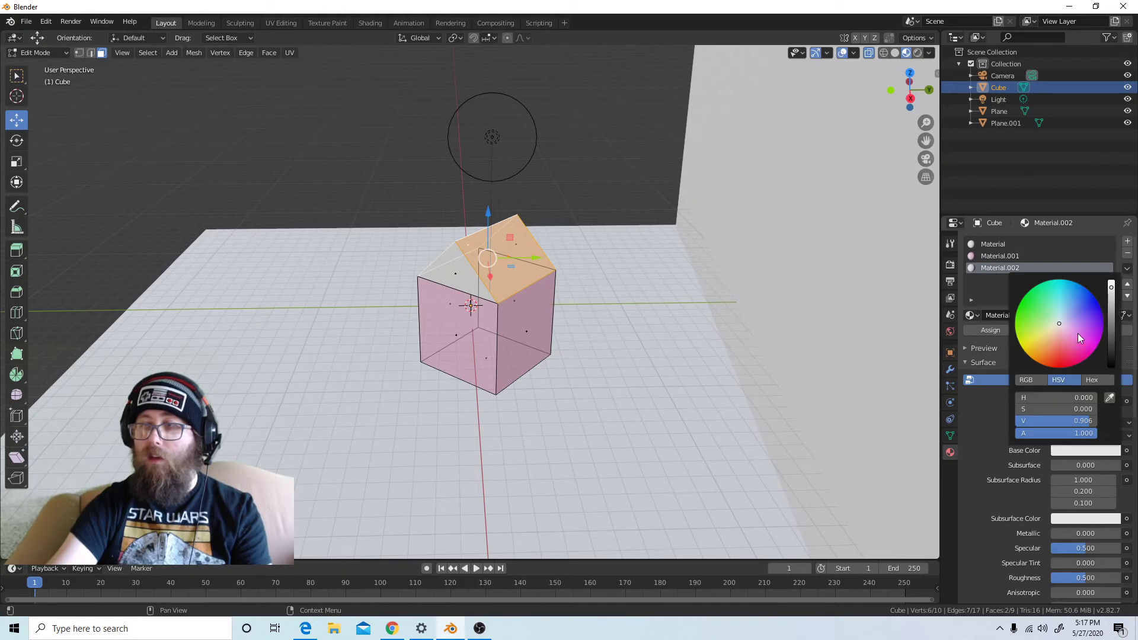
{"action": "left_click_drag", "start_coordinate": [1111, 298], "coordinate": [1111, 375]}
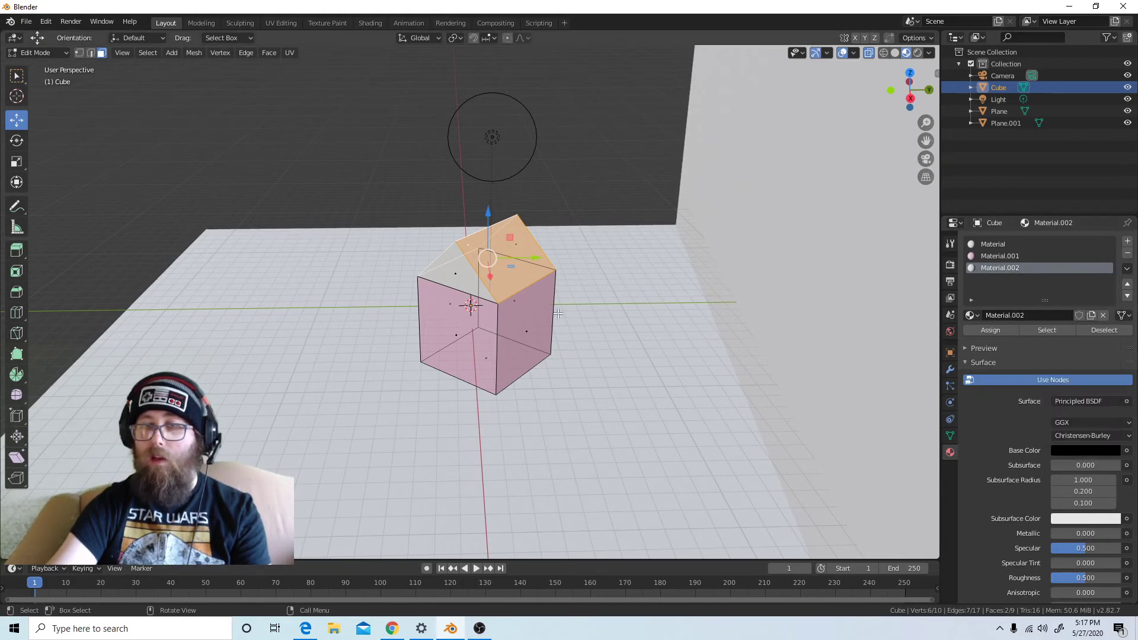
{"action": "middle_click_drag", "start_coordinate": [555, 311], "coordinate": [649, 304]}
{"action": "left_click", "coordinate": [991, 330]}
Select the two triangular gable faces at the ends of the roof
{"action": "middle_click_drag", "start_coordinate": [533, 332], "coordinate": [574, 336]}
{"action": "left_click", "coordinate": [469, 259]}
{"action": "middle_click_drag", "start_coordinate": [469, 259], "coordinate": [415, 316]}
{"action": "left_click", "coordinate": [439, 265], "text": "shift"}
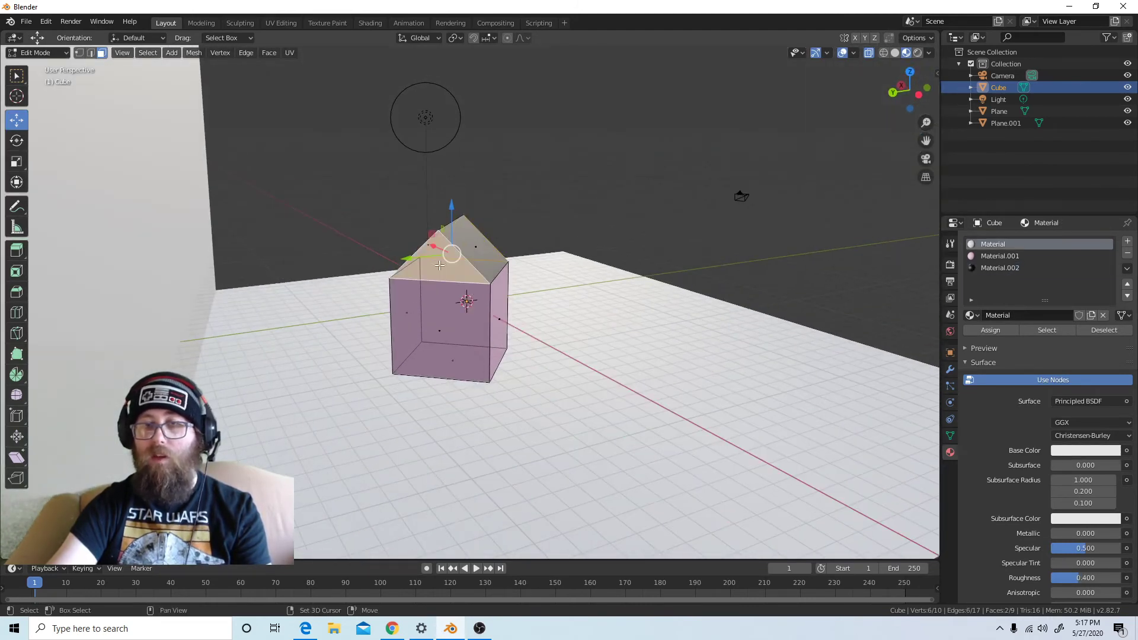
{"action": "middle_click_drag", "start_coordinate": [504, 290], "coordinate": [824, 294]}
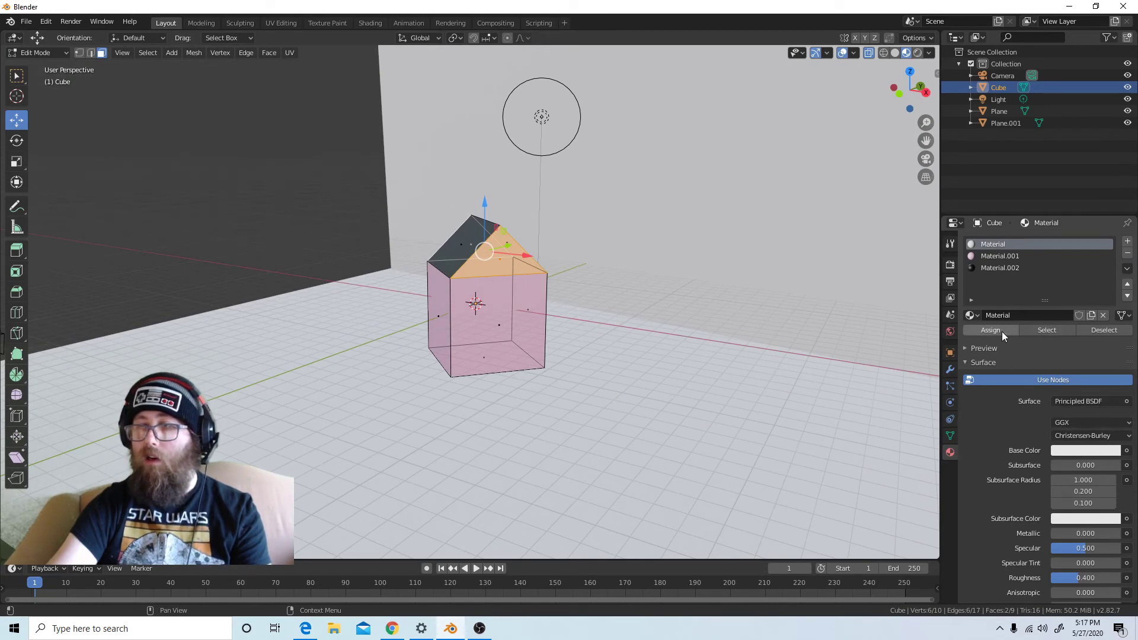
Add a fourth material slot with a new yellow material, assign it to the selected gables, and clear the selection
{"action": "left_click", "coordinate": [1127, 242]}
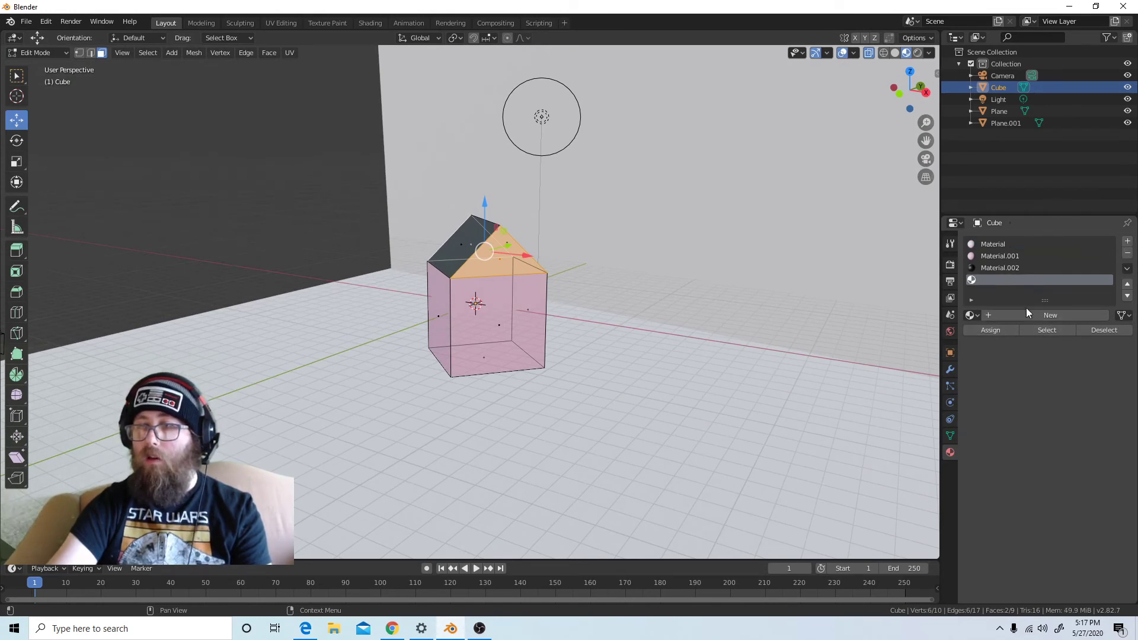
{"action": "left_click", "coordinate": [1026, 315]}
{"action": "left_click", "coordinate": [1089, 450]}
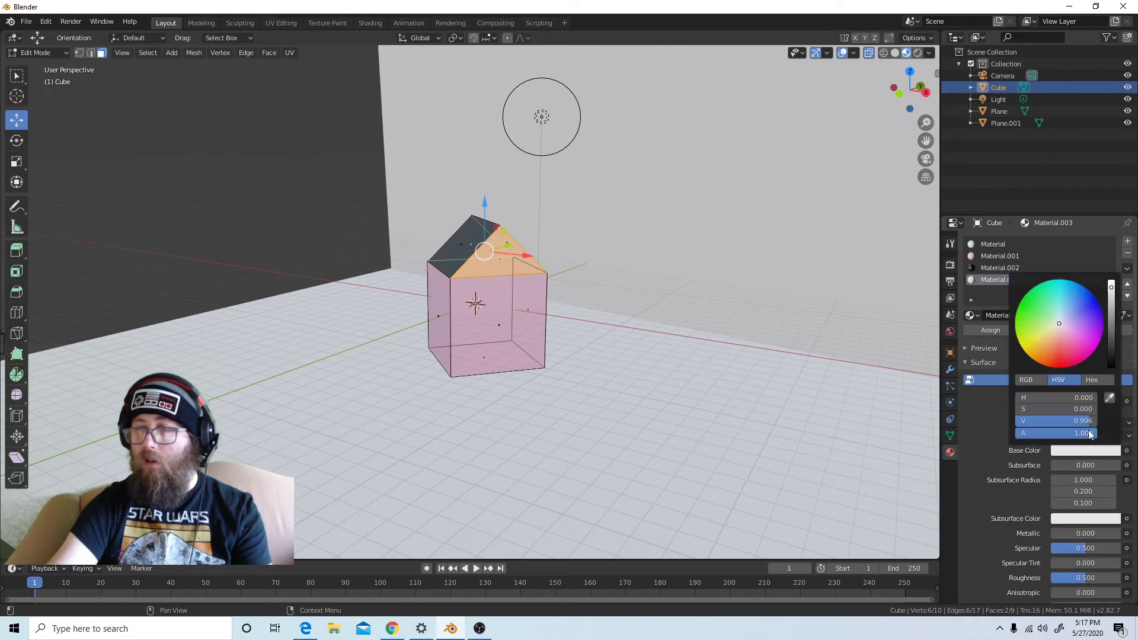
{"action": "left_click", "coordinate": [1025, 347]}
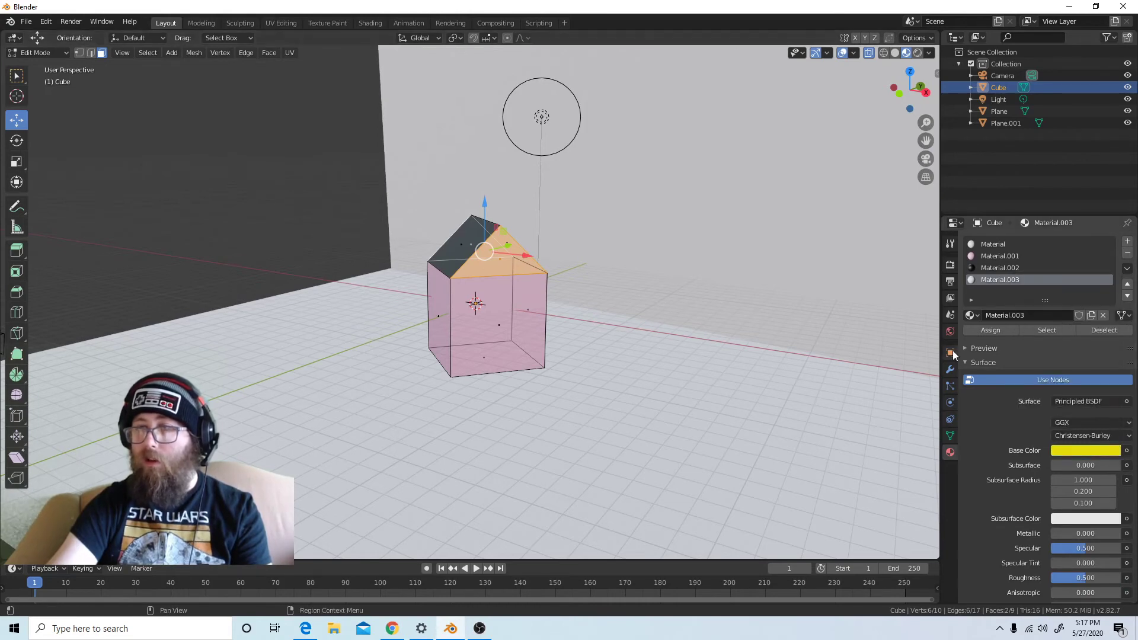
{"action": "left_click", "coordinate": [976, 329]}
{"action": "middle_click_drag", "start_coordinate": [497, 308], "coordinate": [587, 394]}
{"action": "left_click", "coordinate": [578, 410]}
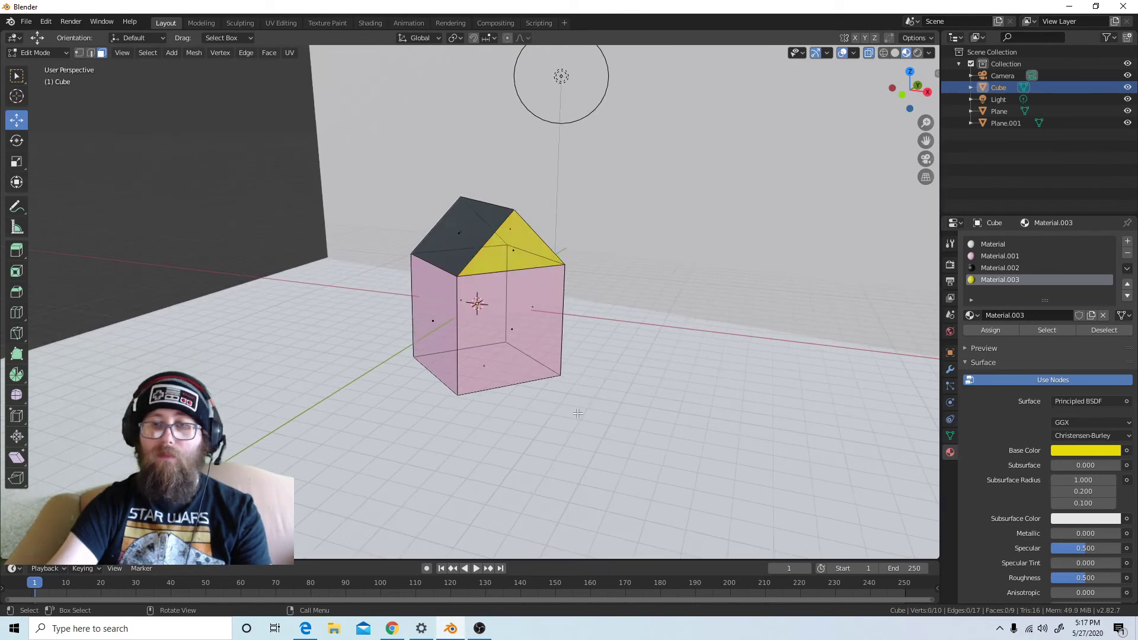
Return to Object Mode and give the ground plane a new material with a bright green base color
{"action": "scroll", "coordinate": [566, 400], "scroll_direction": "down", "scroll_amount": 3}
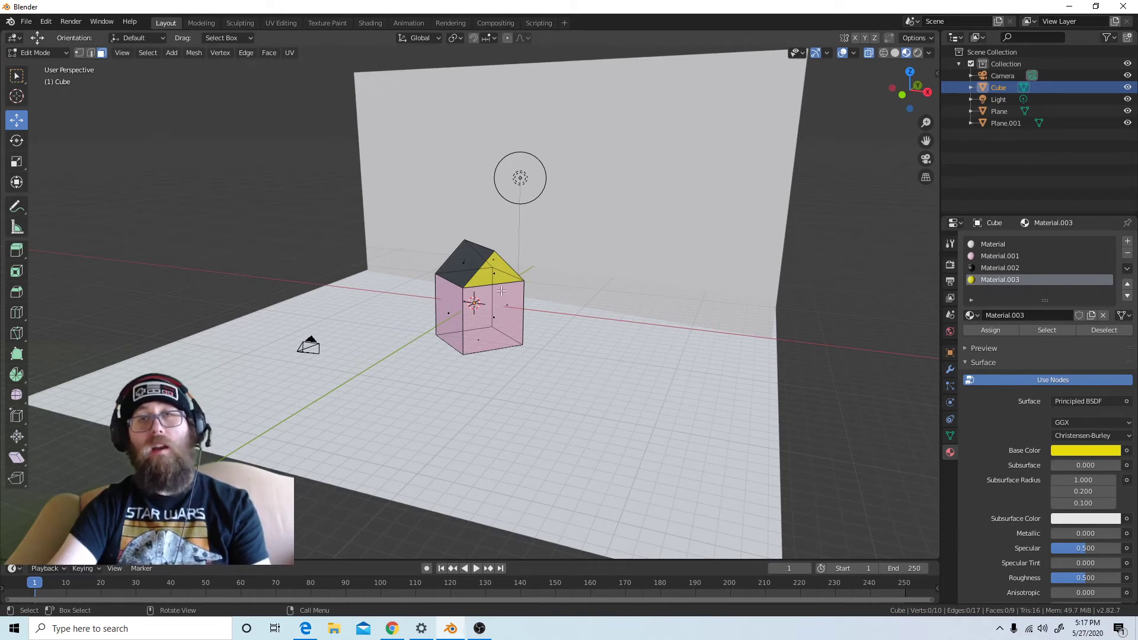
{"action": "key", "text": "Tab"}
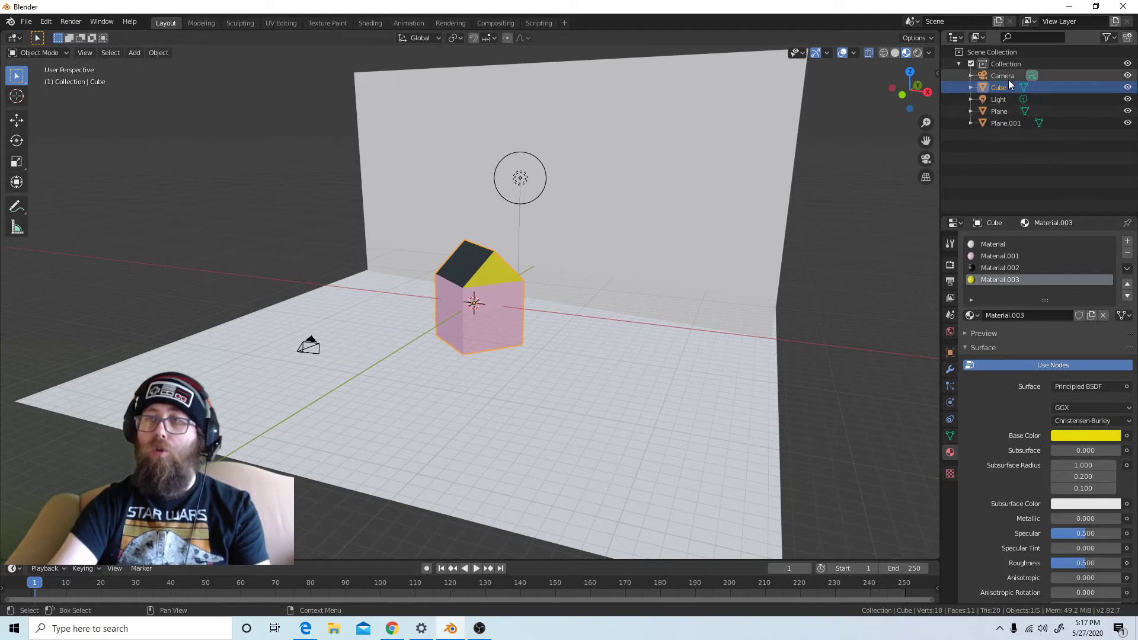
{"action": "left_click", "coordinate": [999, 111]}
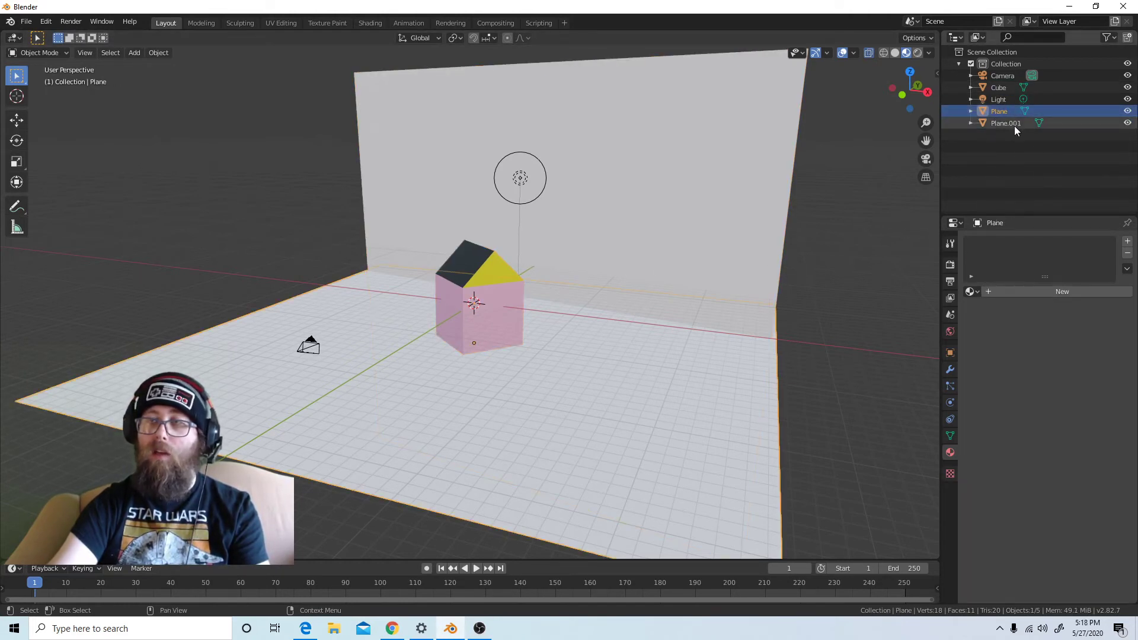
{"action": "scroll", "coordinate": [542, 333], "scroll_direction": "up", "scroll_amount": 3}
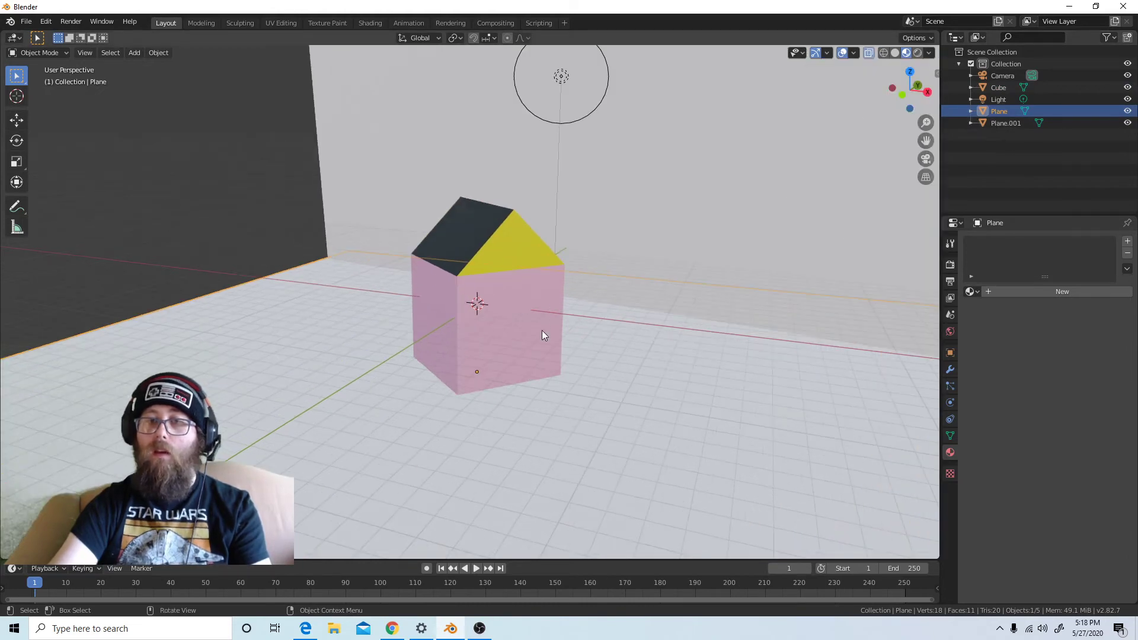
{"action": "scroll", "coordinate": [542, 332], "scroll_direction": "down", "scroll_amount": 3}
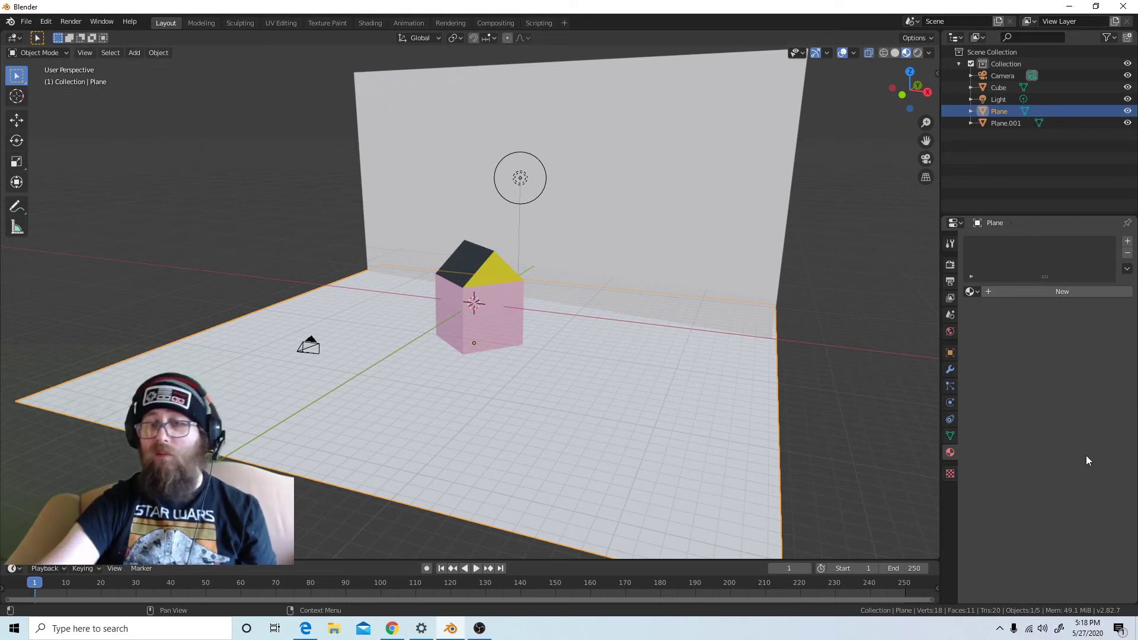
{"action": "left_click", "coordinate": [1003, 291]}
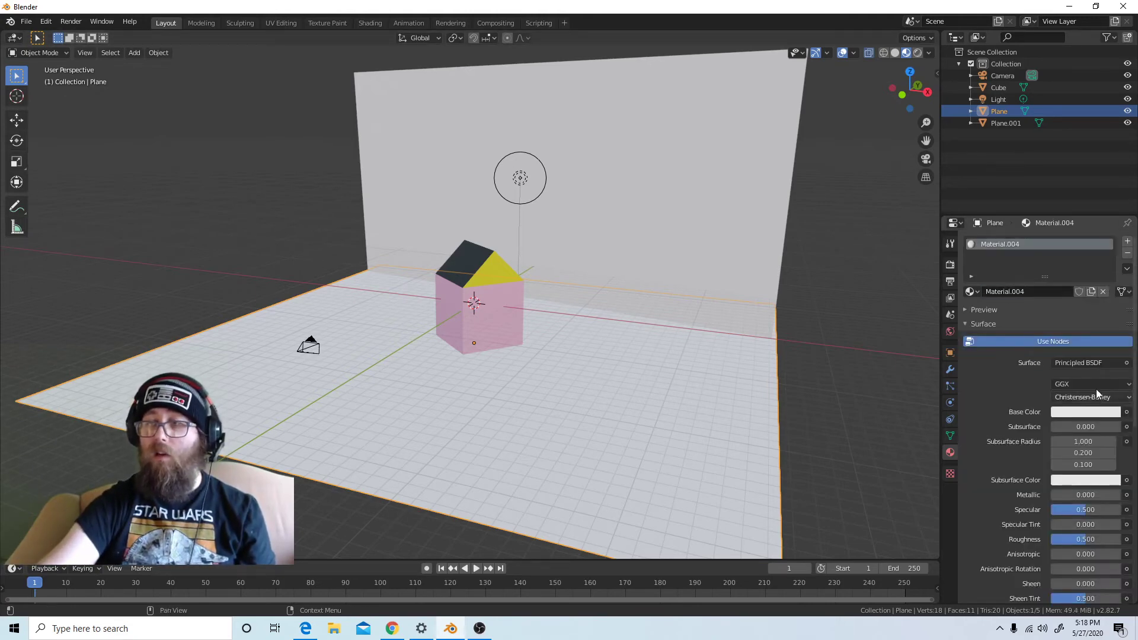
{"action": "left_click", "coordinate": [1086, 412]}
{"action": "left_click", "coordinate": [1049, 279]}
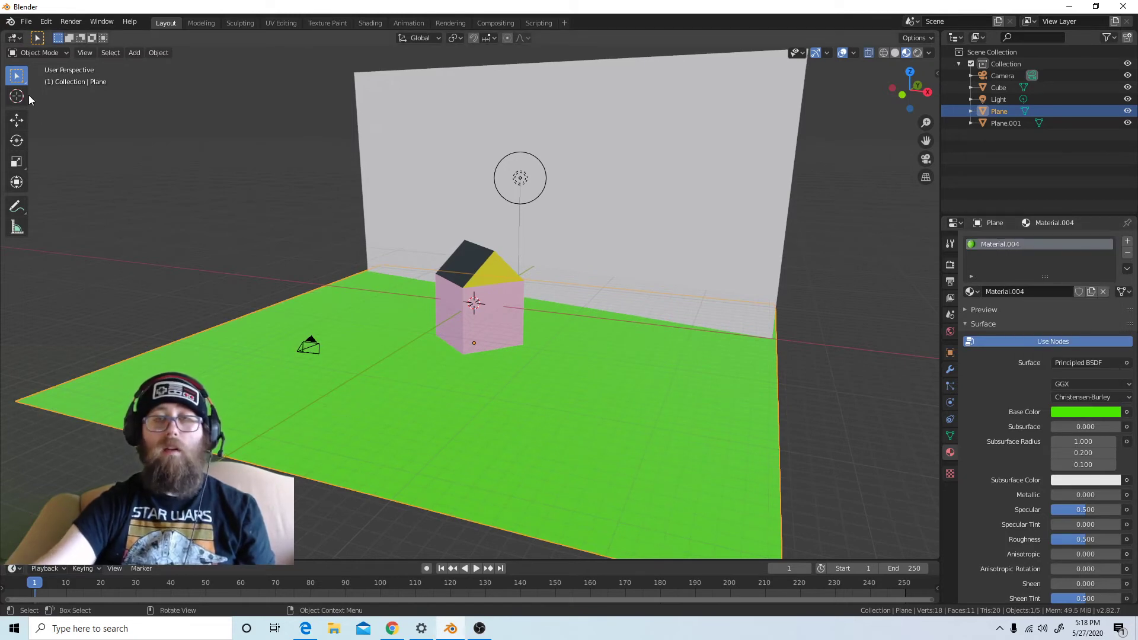
Switch the viewport to rendered shading and give the upright backdrop plane a new material
{"action": "left_click", "coordinate": [819, 471]}
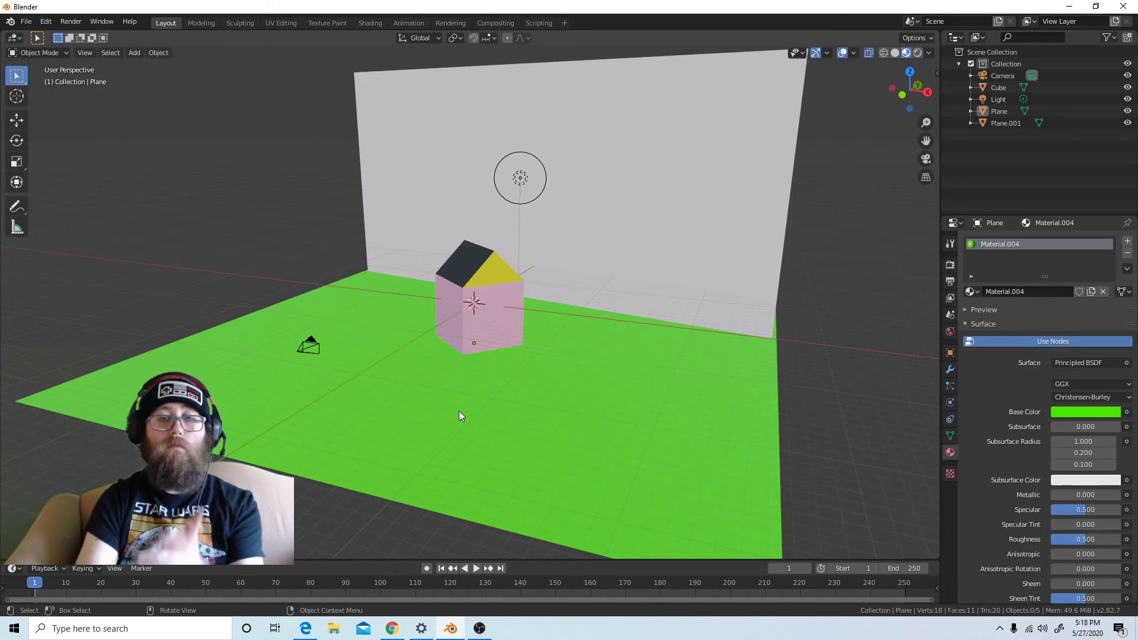
{"action": "left_click", "coordinate": [665, 157]}
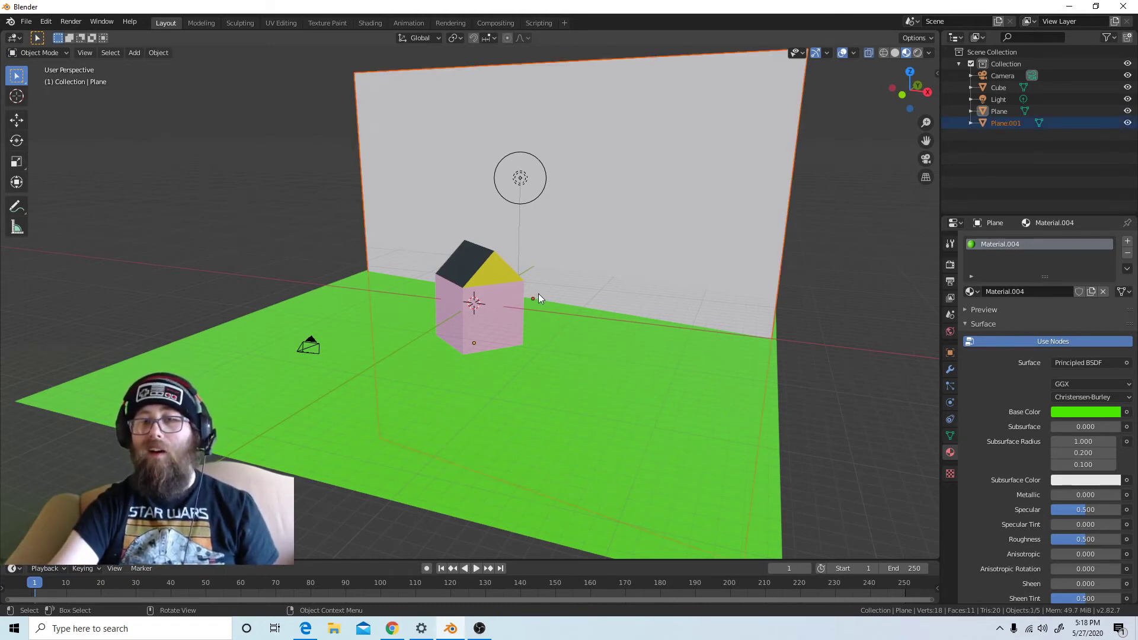
{"action": "middle_click_drag", "start_coordinate": [538, 294], "coordinate": [568, 285]}
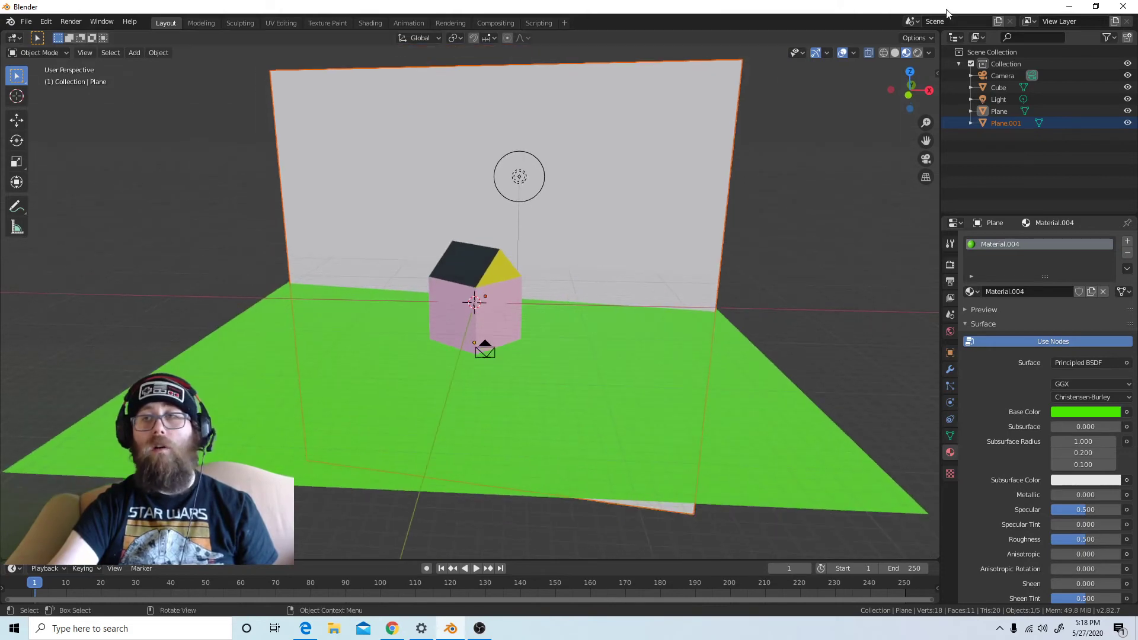
{"action": "left_click", "coordinate": [917, 53]}
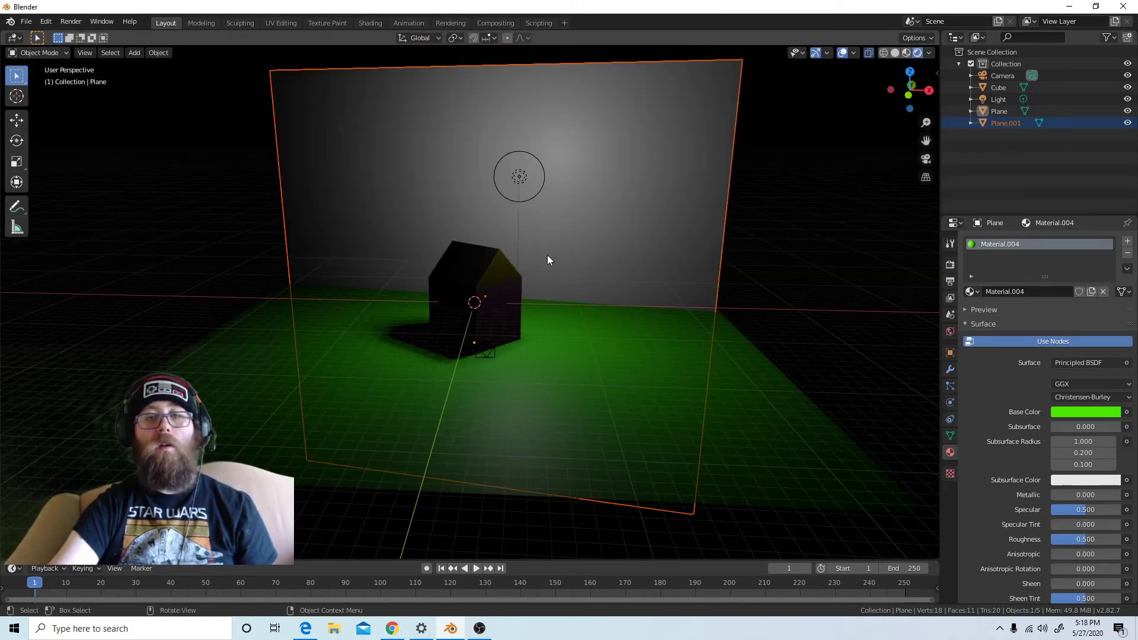
{"action": "left_click", "coordinate": [515, 165]}
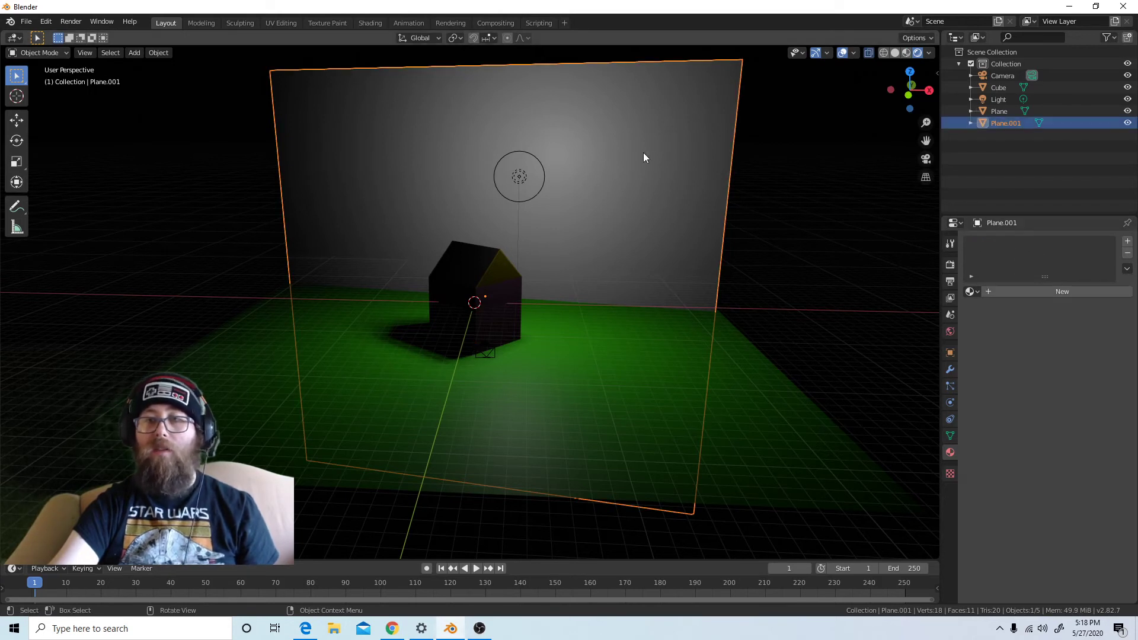
{"action": "left_click", "coordinate": [1061, 292]}
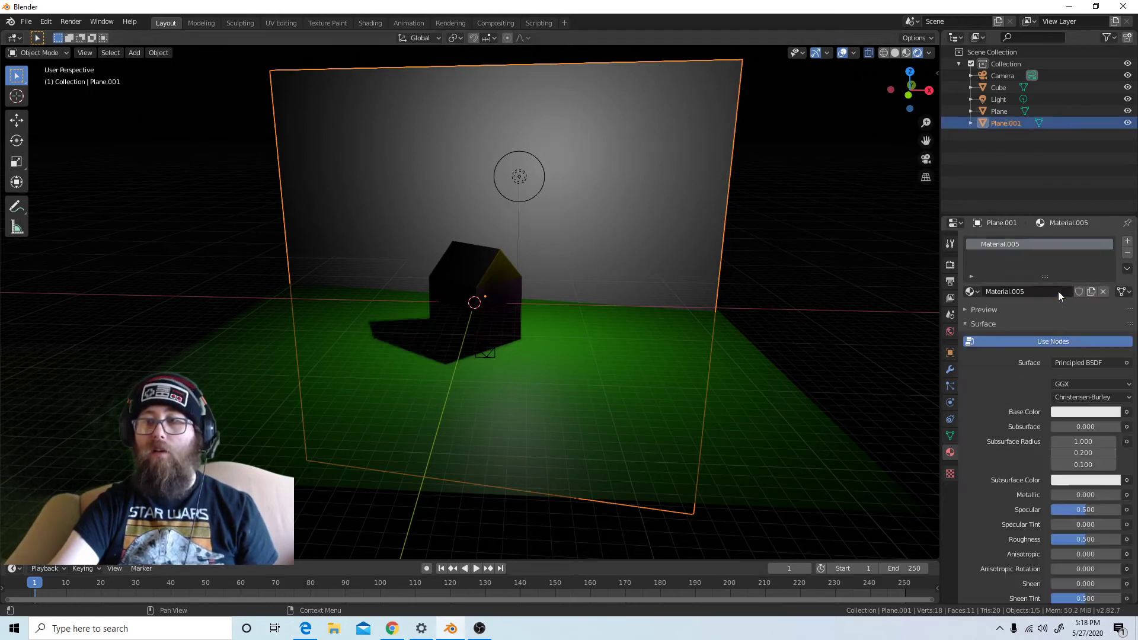
Change the render engine to Cycles and inspect the scene's lighting in the viewport
{"action": "left_click", "coordinate": [949, 266]}
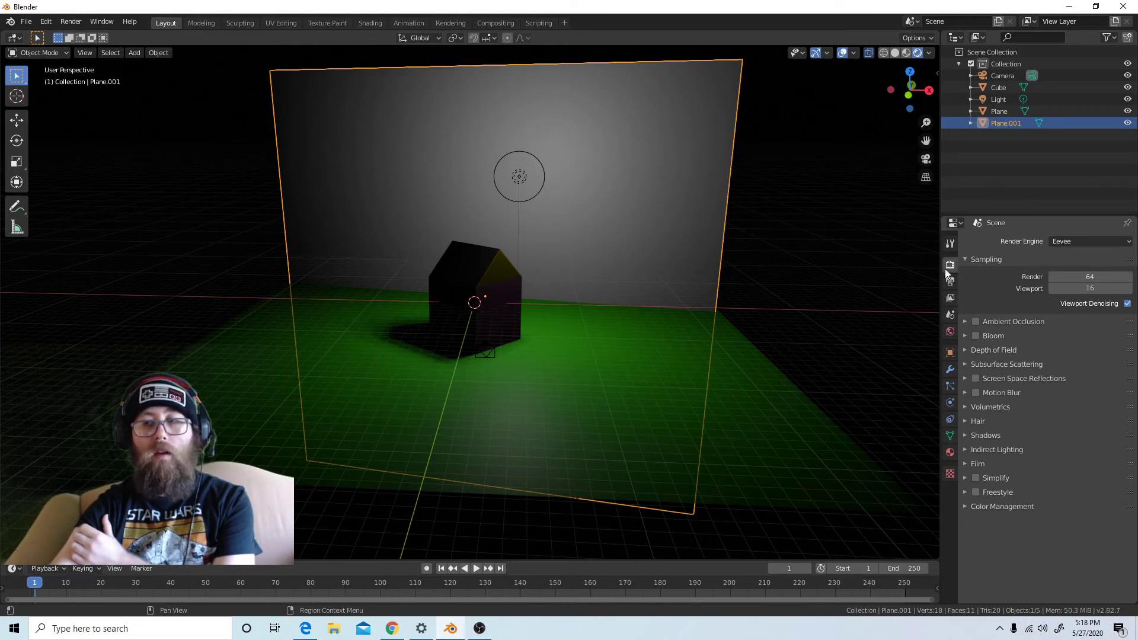
{"action": "left_click", "coordinate": [1075, 240]}
{"action": "left_click", "coordinate": [1066, 277]}
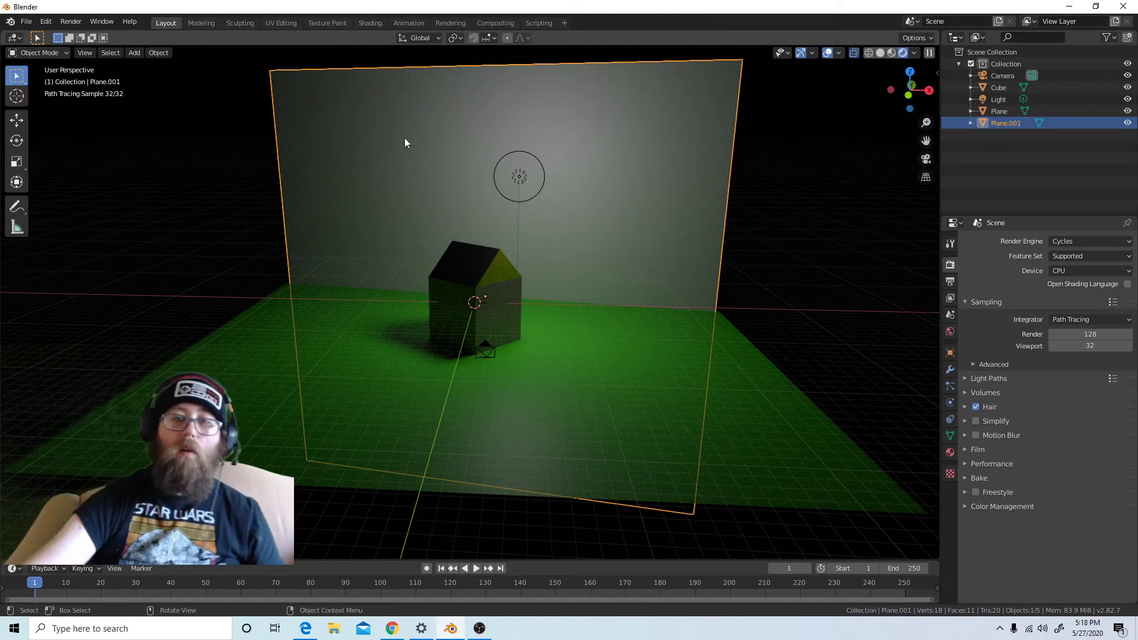
{"action": "scroll", "coordinate": [473, 182], "scroll_direction": "up", "scroll_amount": 3}
{"action": "scroll", "coordinate": [470, 185], "scroll_direction": "down", "scroll_amount": 4}
{"action": "scroll", "coordinate": [498, 197], "scroll_direction": "up", "scroll_amount": 1}
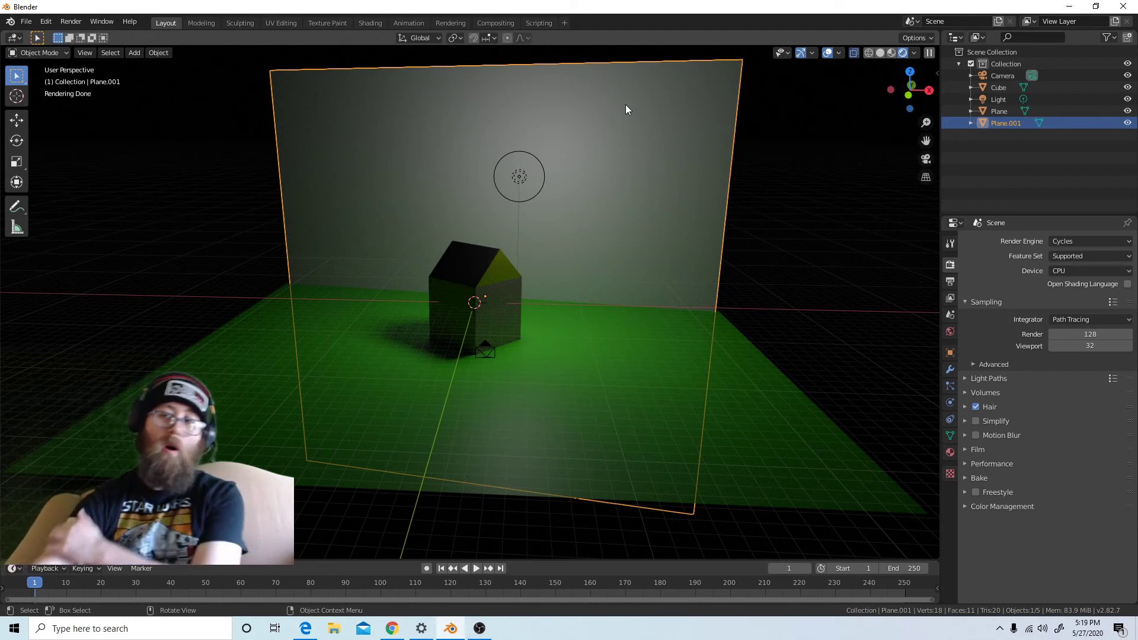
Change the backdrop material's surface shader to Emission
{"action": "left_click", "coordinate": [951, 453]}
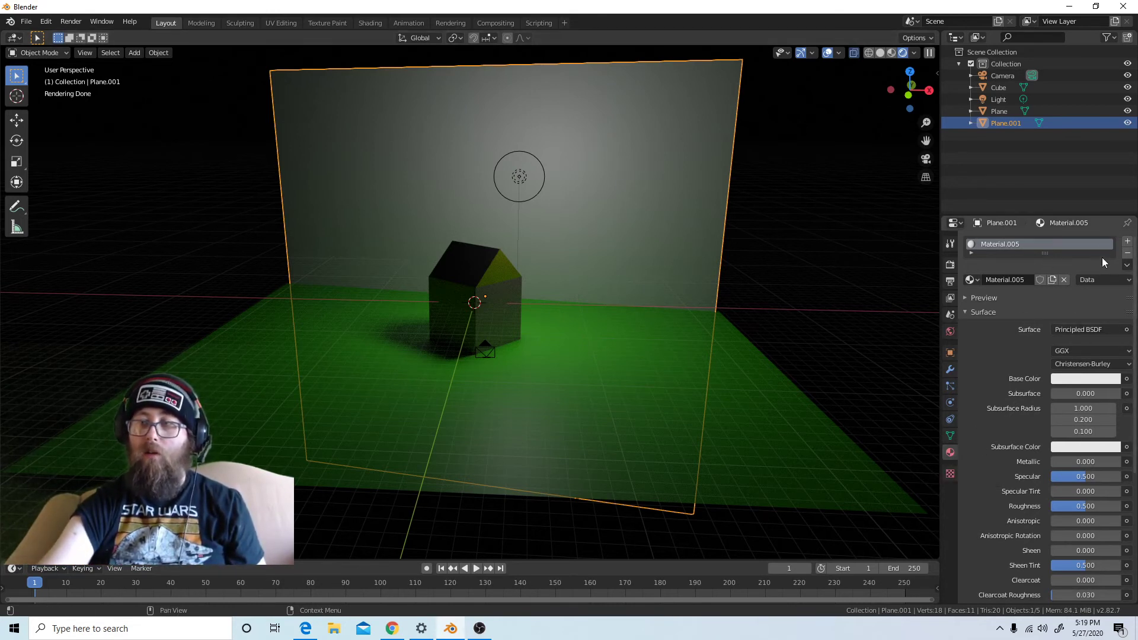
{"action": "left_click", "coordinate": [1094, 332]}
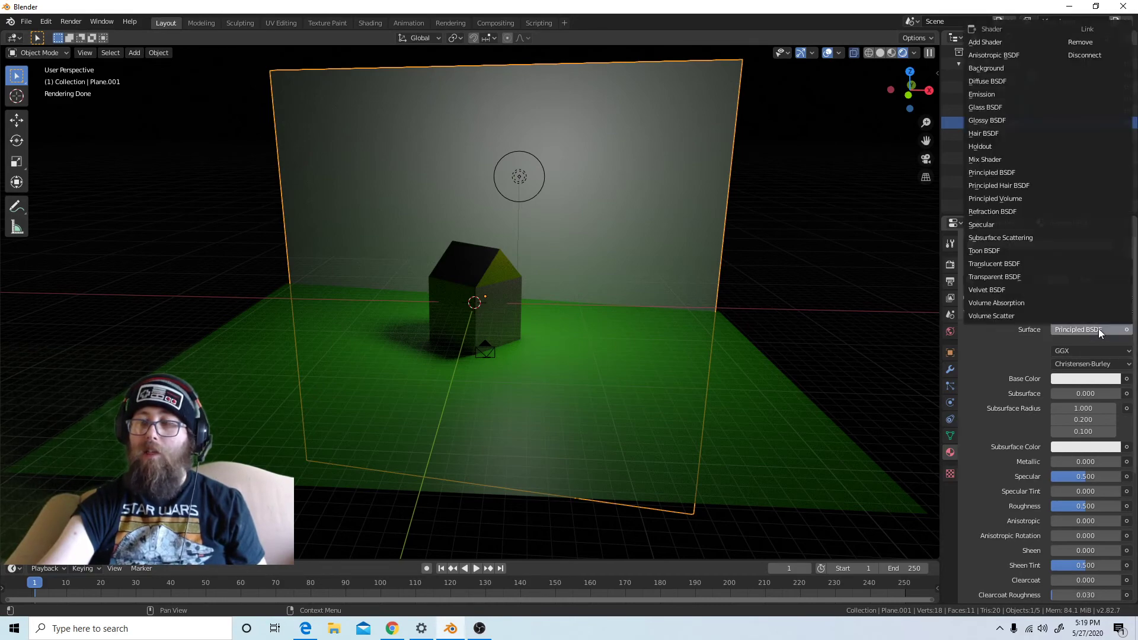
{"action": "left_click", "coordinate": [989, 94]}
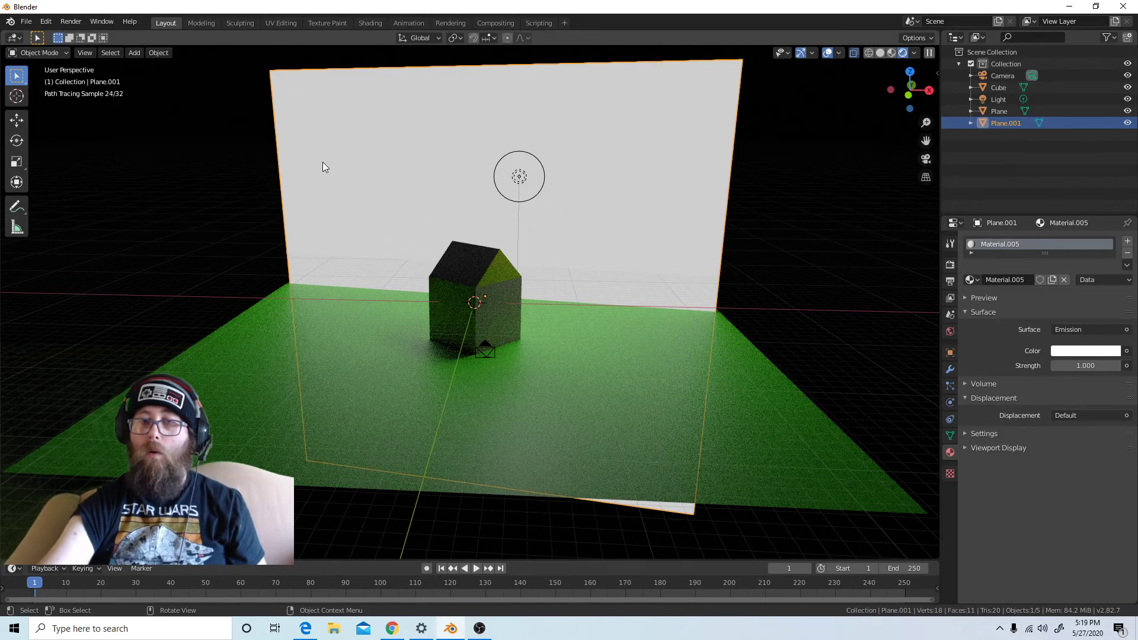
{"action": "scroll", "coordinate": [468, 368], "scroll_direction": "up", "scroll_amount": 4}
{"action": "scroll", "coordinate": [477, 377], "scroll_direction": "down", "scroll_amount": 1}
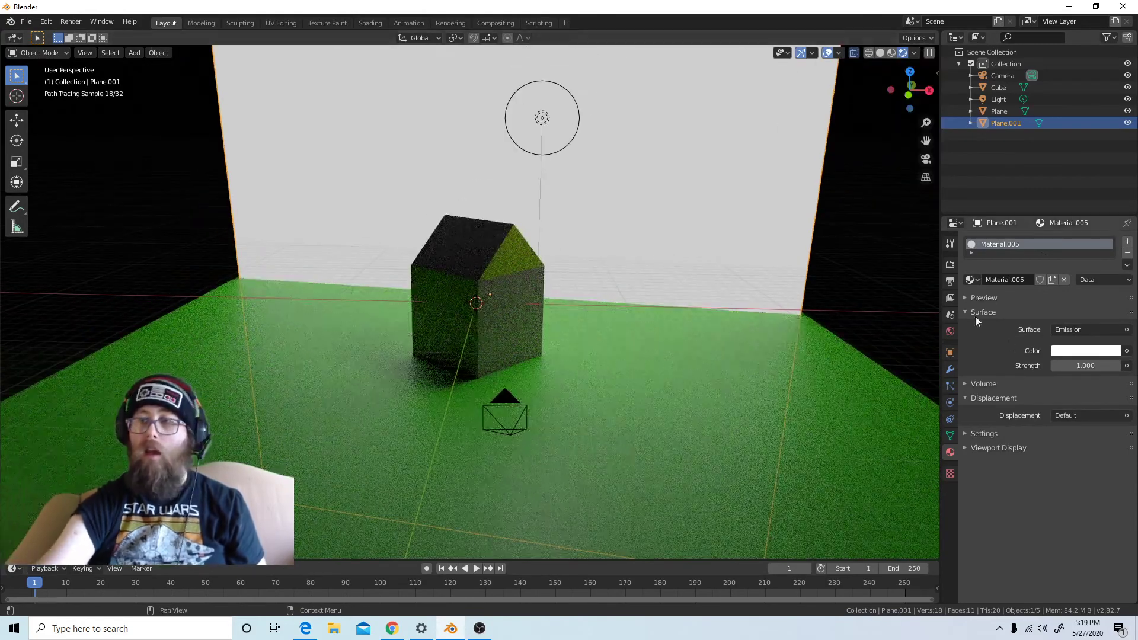
Set the backdrop's emission color to a saturated sky blue
{"action": "left_click", "coordinate": [1059, 353]}
{"action": "left_click", "coordinate": [1053, 181]}
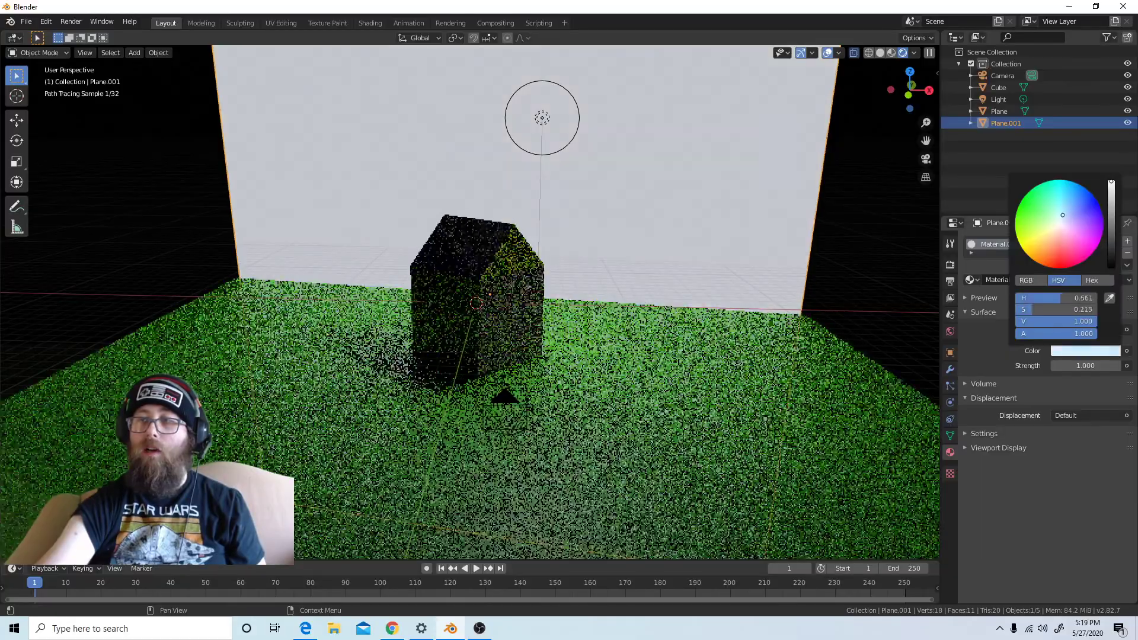
{"action": "left_click", "coordinate": [1064, 181]}
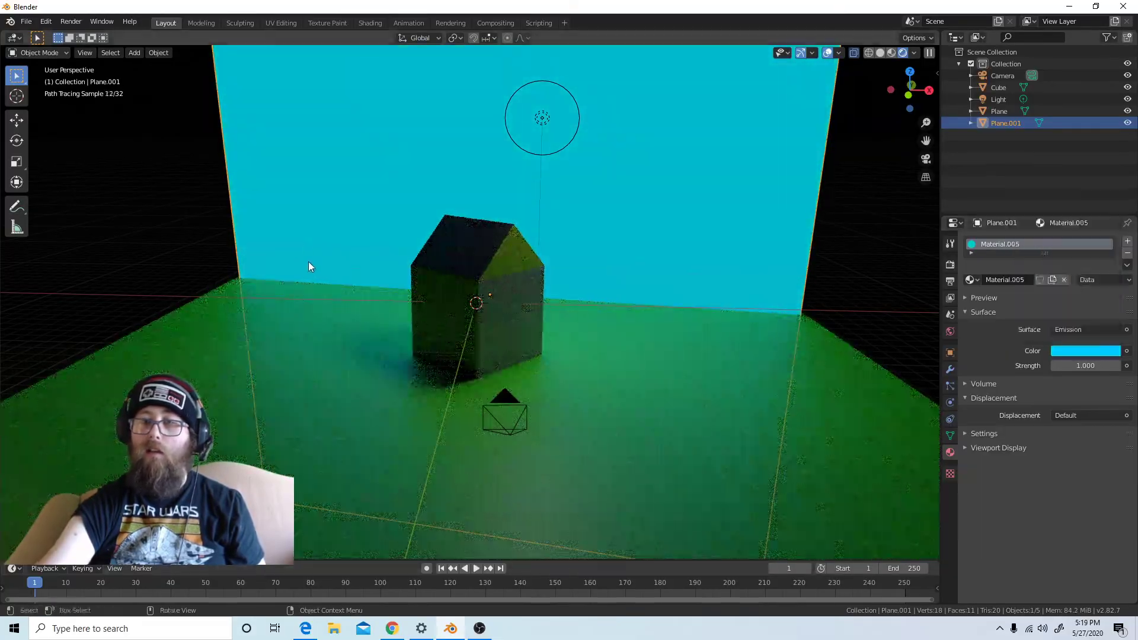
Set the backdrop material's emission strength to 0.1
{"action": "scroll", "coordinate": [310, 264], "scroll_direction": "up", "scroll_amount": 3}
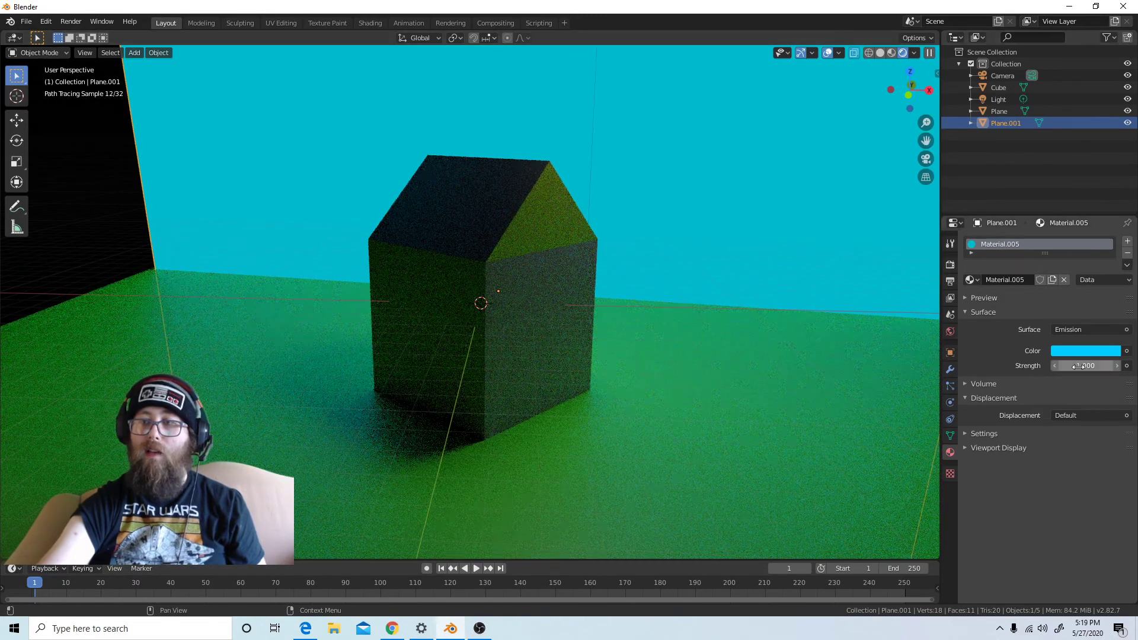
{"action": "left_click", "coordinate": [1078, 365]}
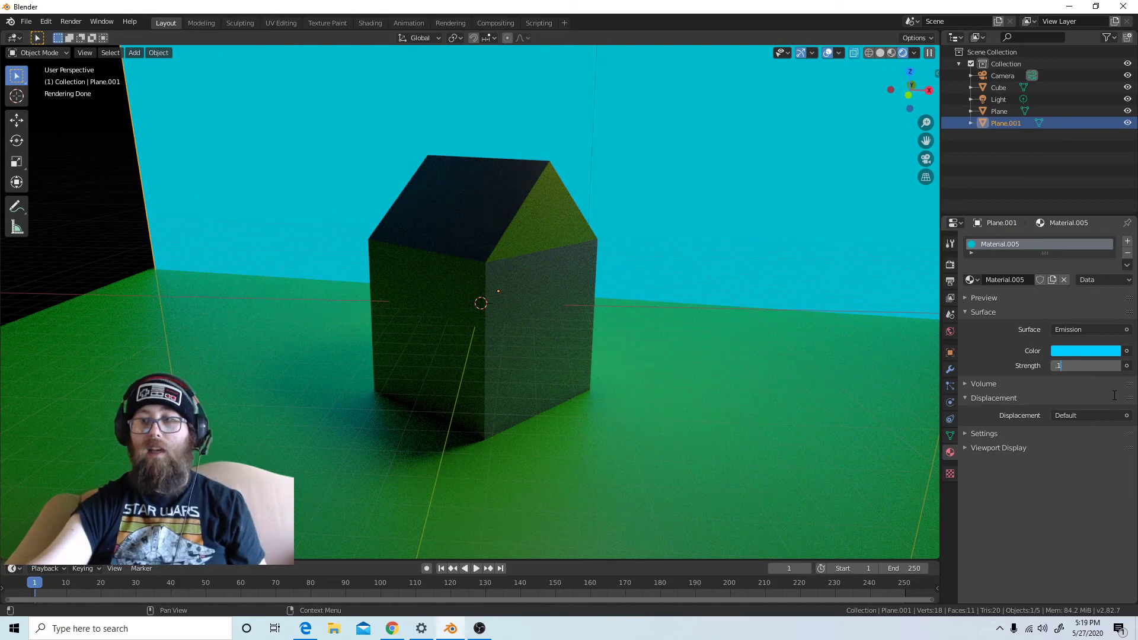
{"action": "type", "text": ".1"}
{"action": "key", "text": "Return"}
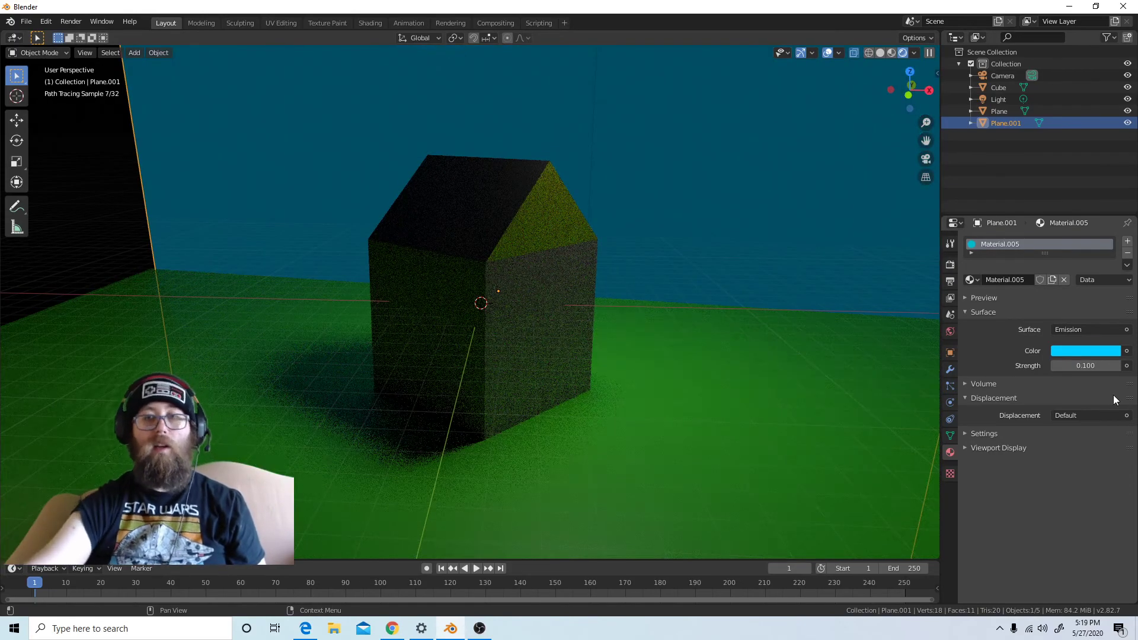
{"action": "scroll", "coordinate": [609, 328], "scroll_direction": "down", "scroll_amount": 4}
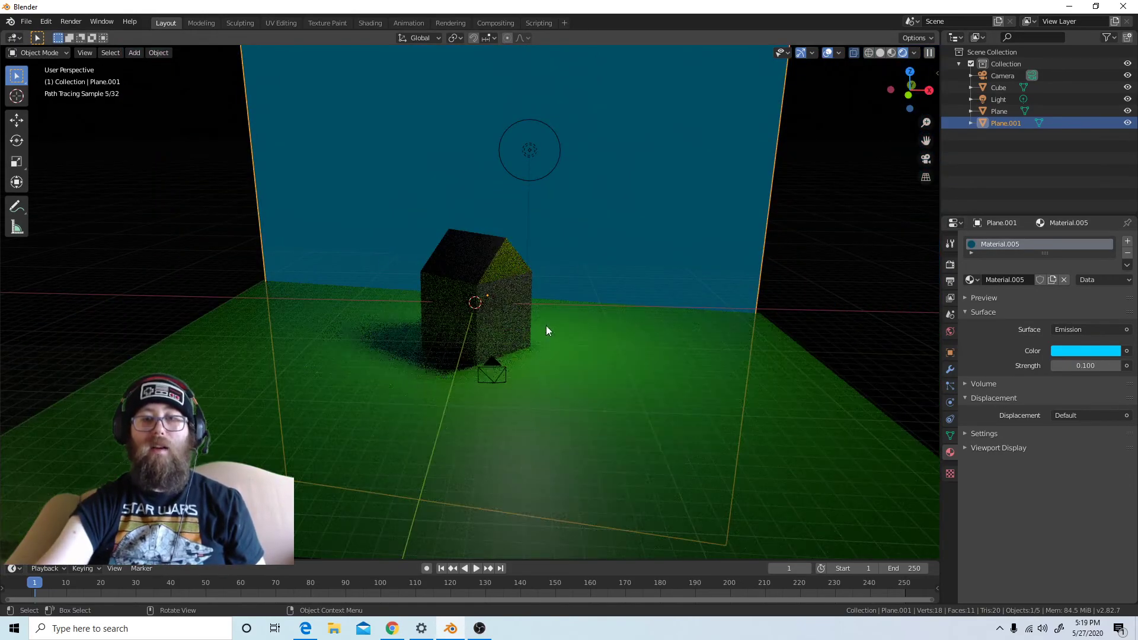
Set the backdrop's emission color to a pale blue with hue 0.535 and saturation 0.246
{"action": "left_click", "coordinate": [1085, 351]}
{"action": "left_click_drag", "start_coordinate": [1066, 173], "coordinate": [1059, 209]}
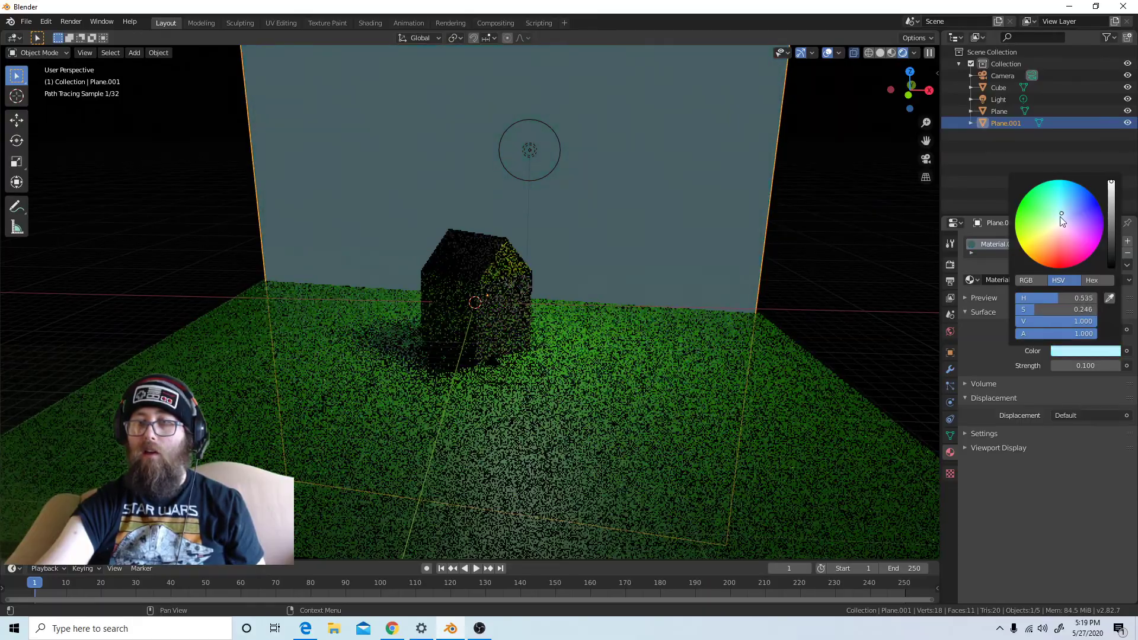
{"action": "scroll", "coordinate": [356, 389], "scroll_direction": "up", "scroll_amount": 3}
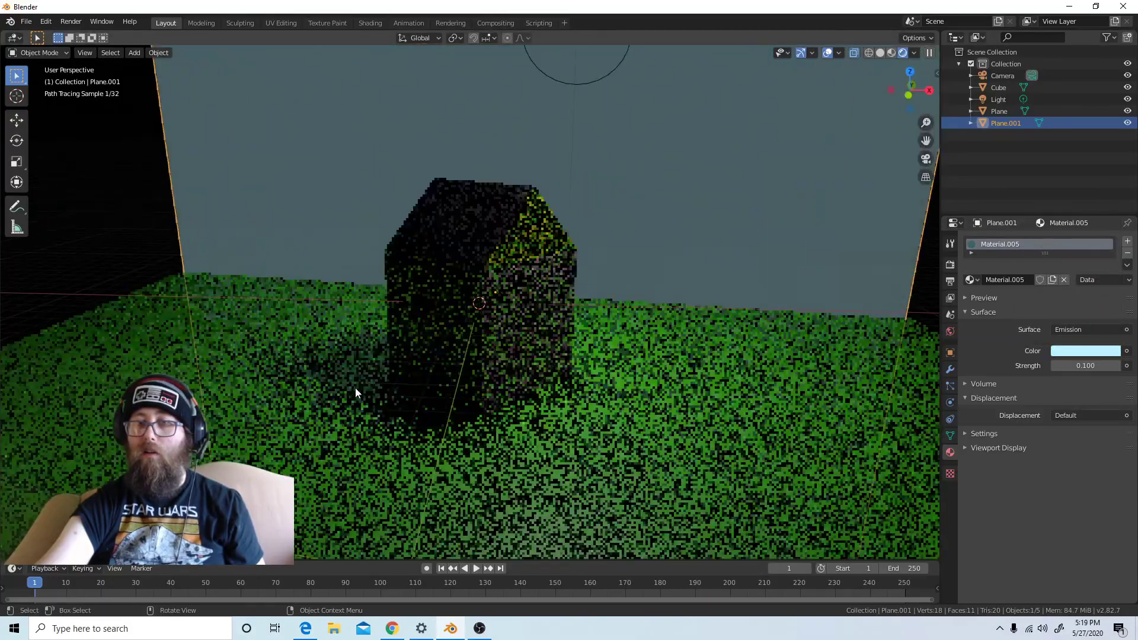
{"action": "scroll", "coordinate": [355, 389], "scroll_direction": "down", "scroll_amount": 4}
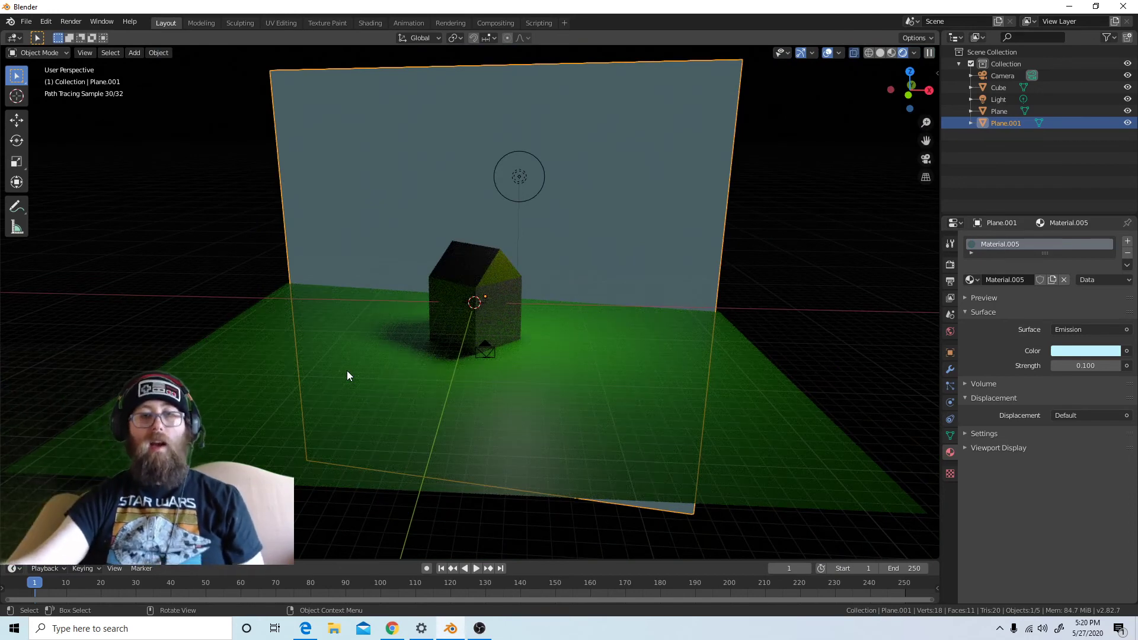
Look through the camera and set the point light's power to 4000 W
{"action": "key", "text": "KP_0"}
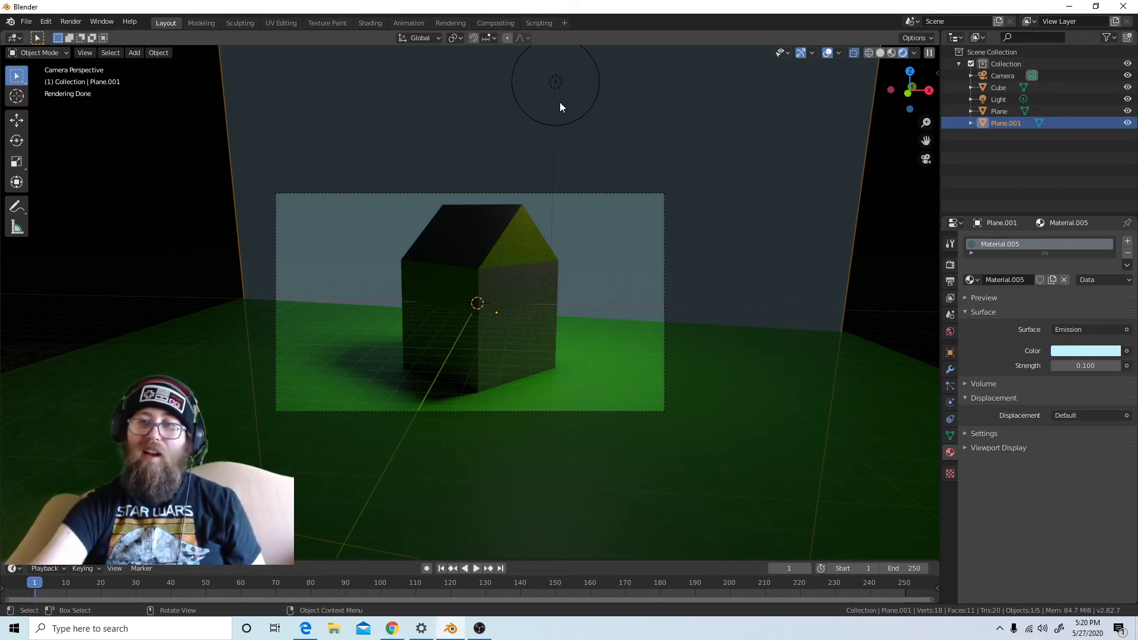
{"action": "left_click", "coordinate": [557, 84]}
{"action": "left_click", "coordinate": [1092, 320]}
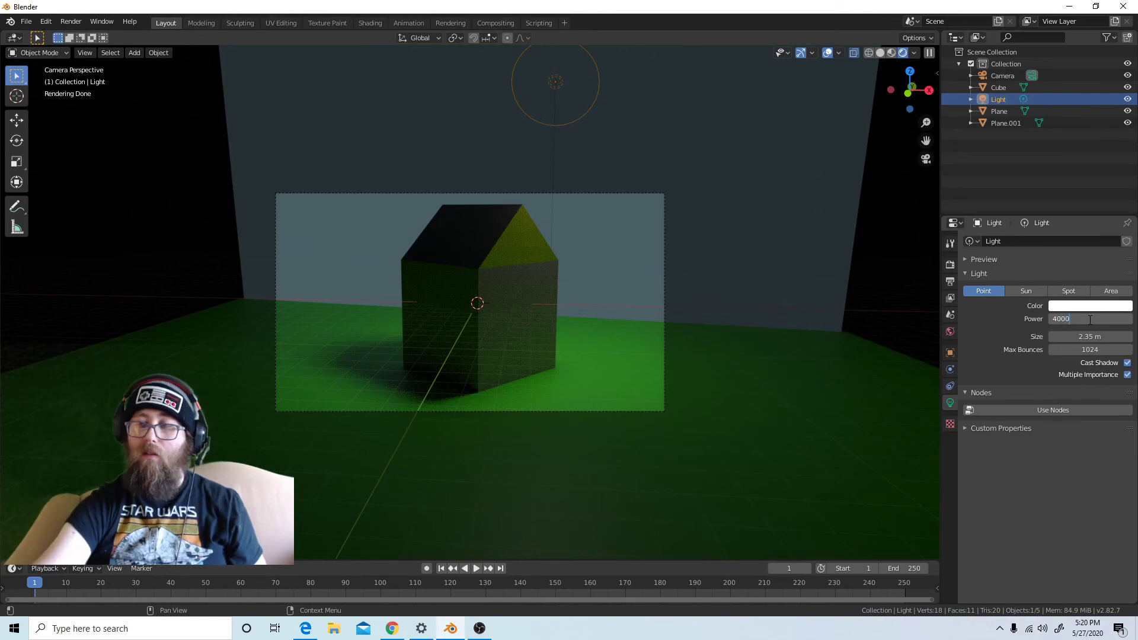
{"action": "key", "text": "Return"}
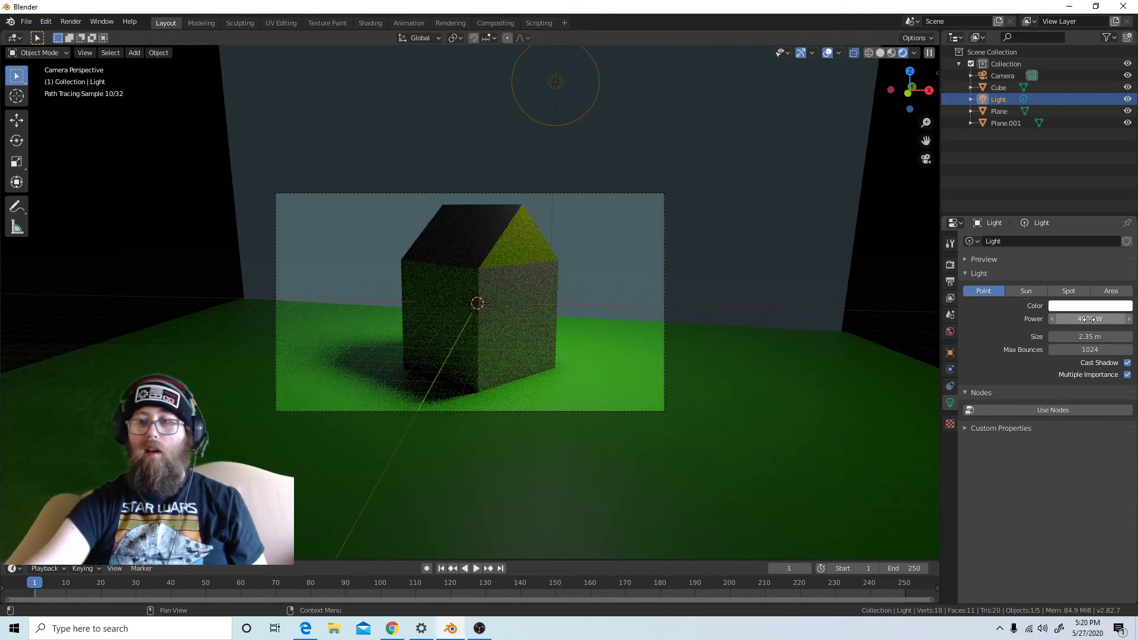
Tint the point light's color a light pink
{"action": "left_click", "coordinate": [1096, 306]}
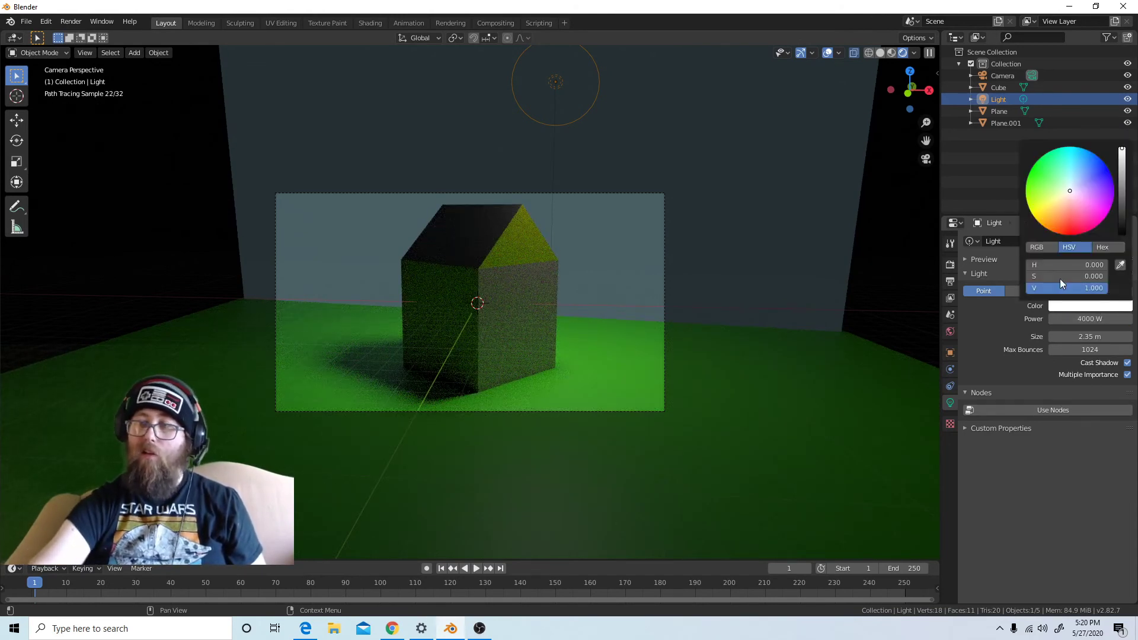
{"action": "left_click", "coordinate": [1071, 193]}
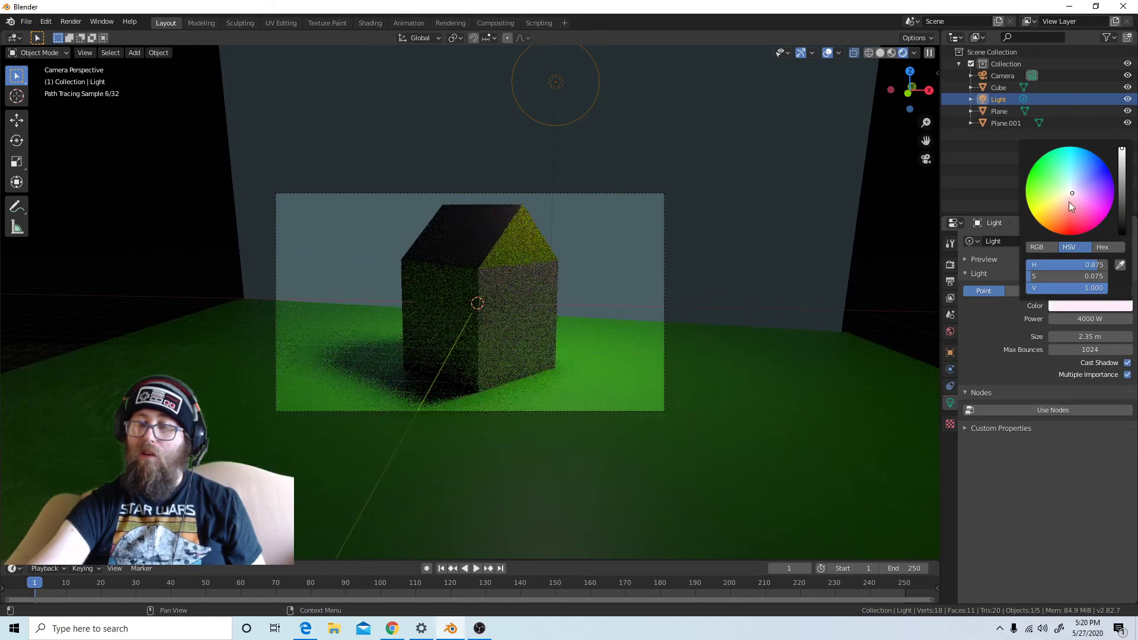
{"action": "left_click_drag", "start_coordinate": [1072, 191], "coordinate": [1077, 199]}
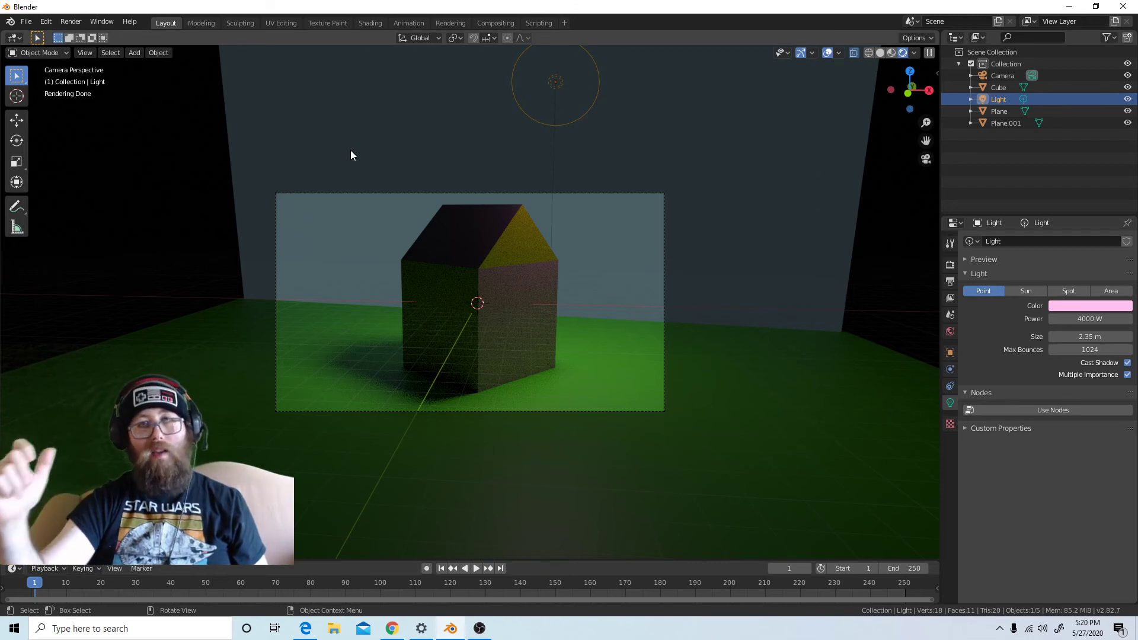
Change the scene's render engine to Eevee
{"action": "left_click", "coordinate": [950, 265]}
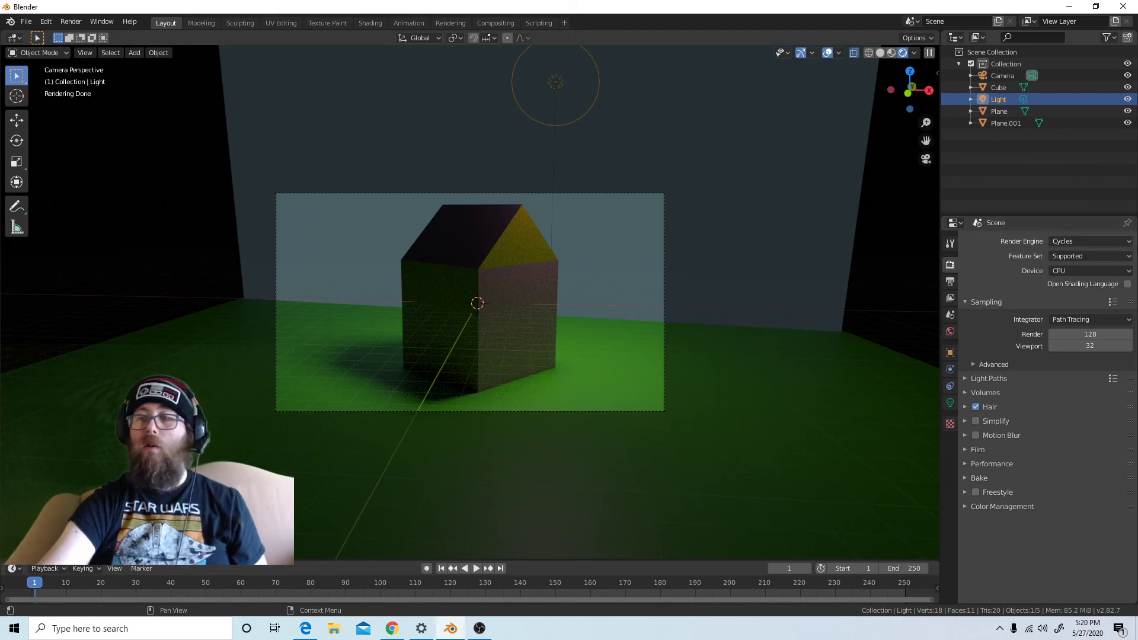
{"action": "left_click", "coordinate": [1119, 242]}
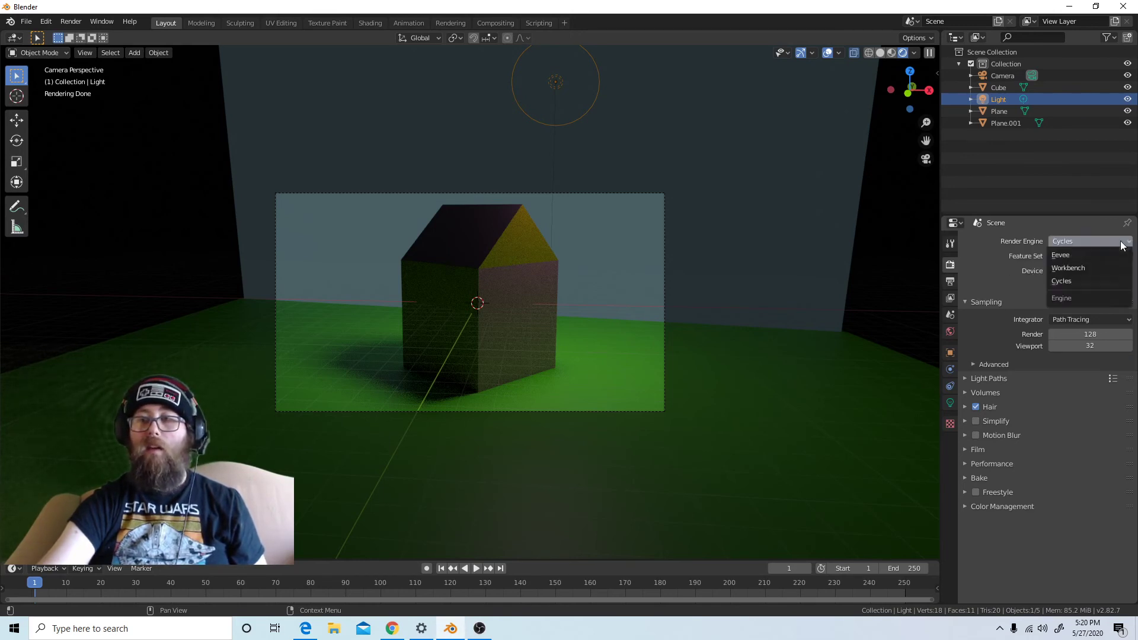
{"action": "left_click", "coordinate": [1097, 255]}
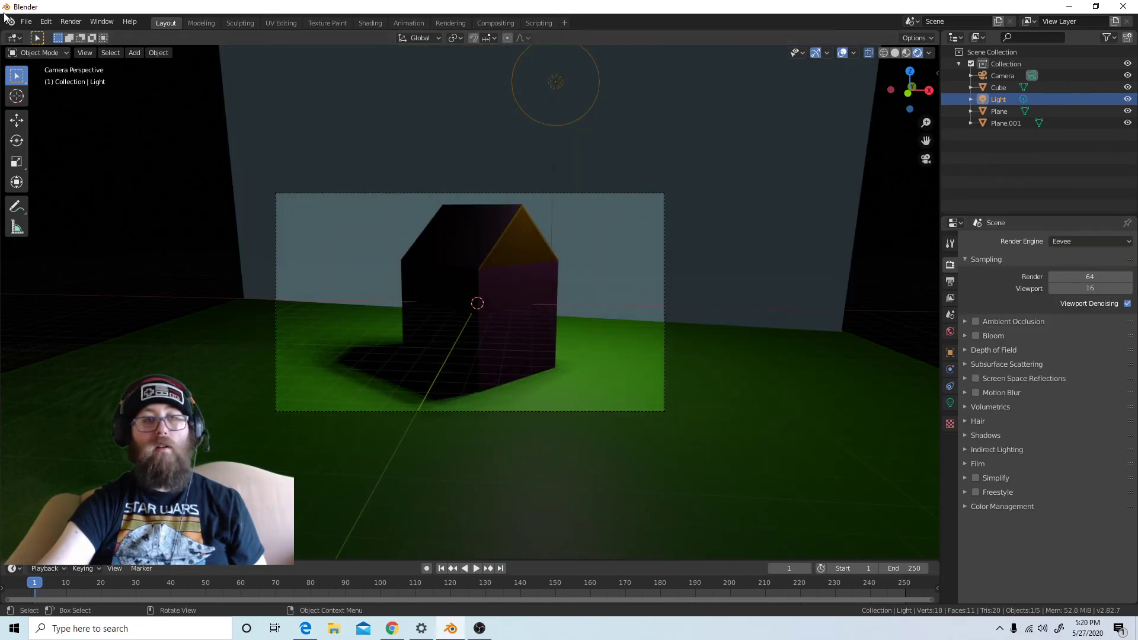
Render a still image of the house from the camera and close the render result
{"action": "left_click", "coordinate": [71, 22]}
{"action": "left_click", "coordinate": [78, 36]}
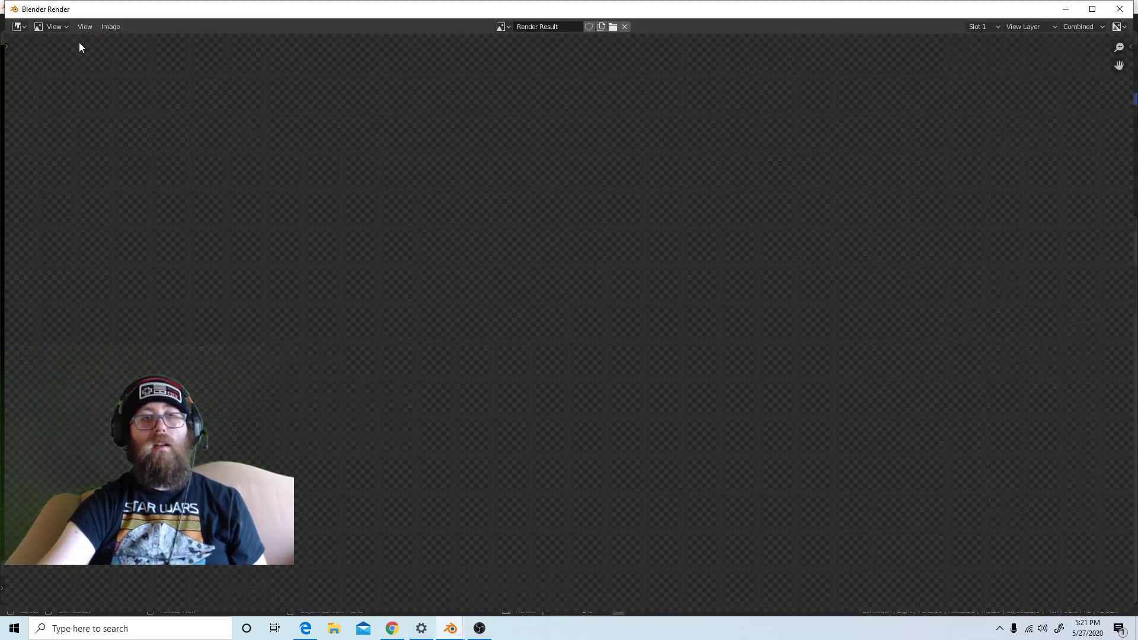
{"action": "scroll", "coordinate": [244, 194], "scroll_direction": "down", "scroll_amount": 5}
{"action": "scroll", "coordinate": [245, 194], "scroll_direction": "up", "scroll_amount": 2}
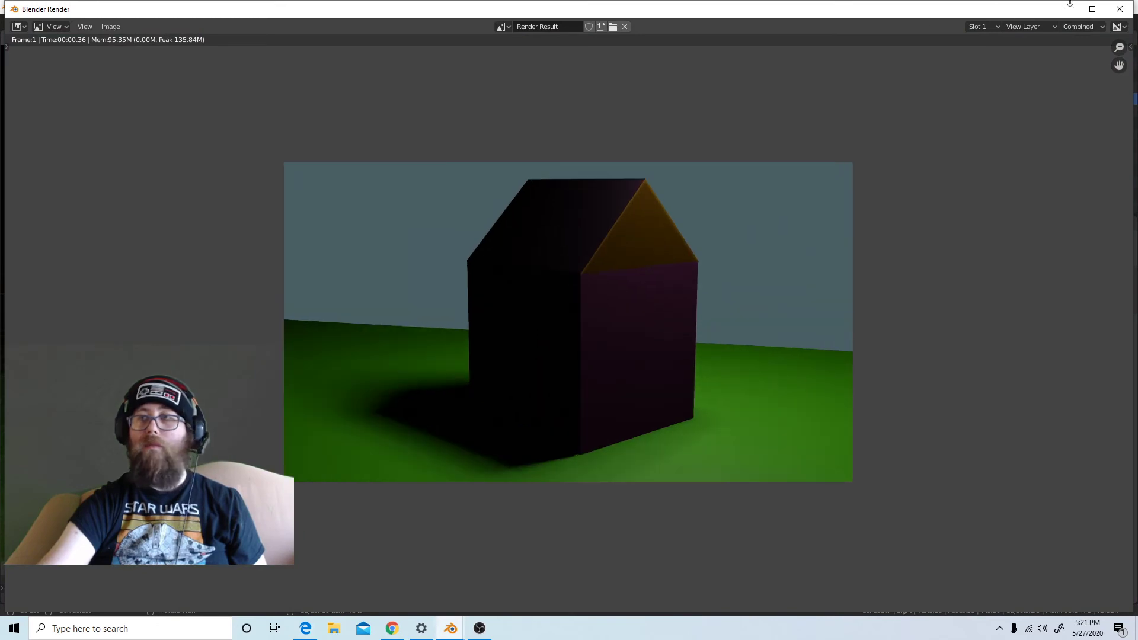
{"action": "left_click", "coordinate": [1120, 9]}
Render the still image once more and view the house at a larger size in the result
{"action": "left_click", "coordinate": [70, 21]}
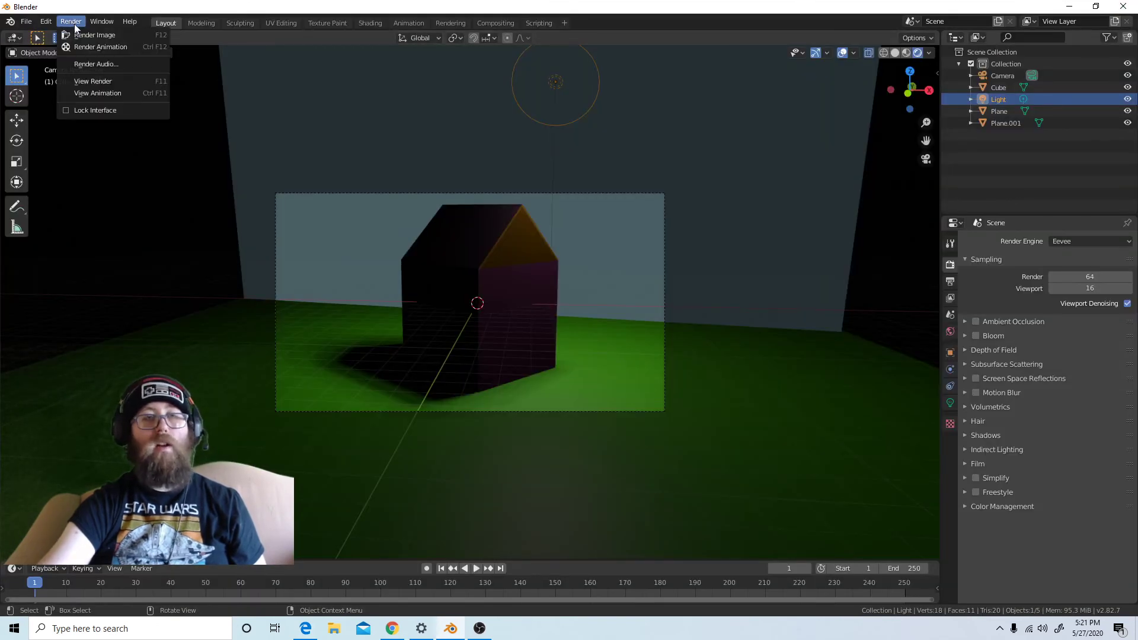
{"action": "left_click", "coordinate": [83, 35]}
{"action": "scroll", "coordinate": [676, 399], "scroll_direction": "down", "scroll_amount": 3}
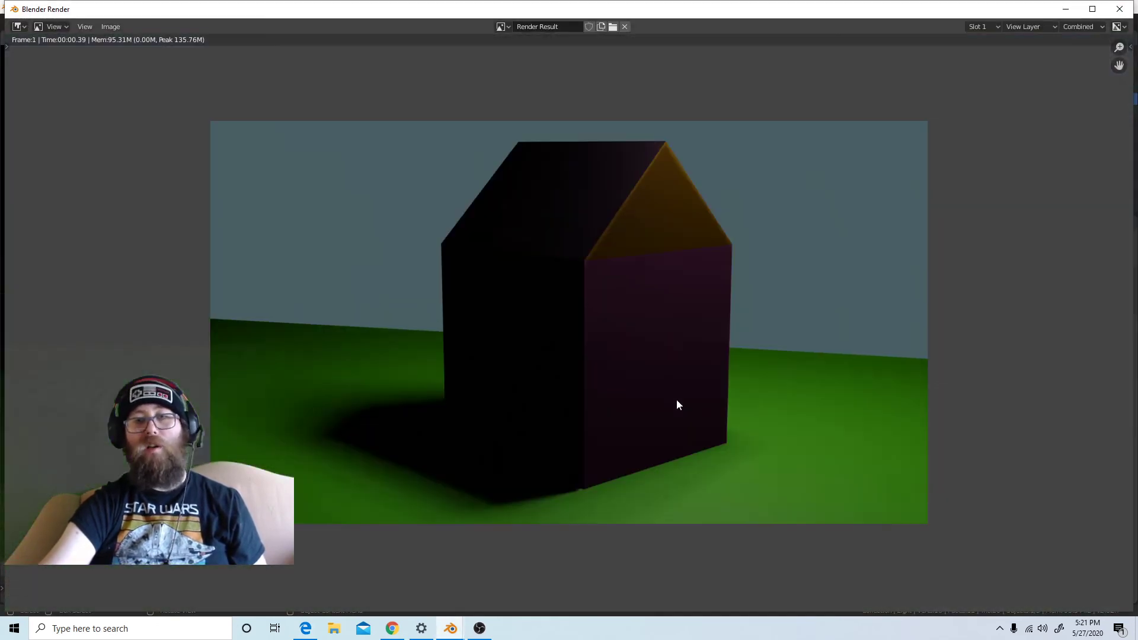
Save the rendered image to the Desktop as evee.png and close the render result
{"action": "scroll", "coordinate": [670, 419], "scroll_direction": "up", "scroll_amount": 1}
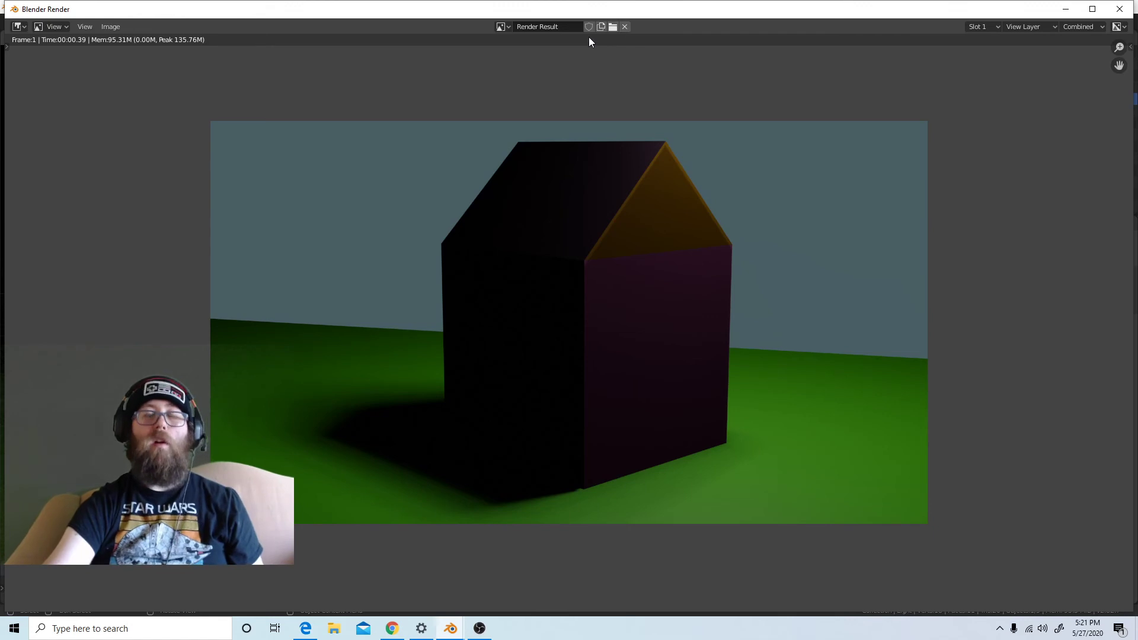
{"action": "left_click", "coordinate": [111, 26]}
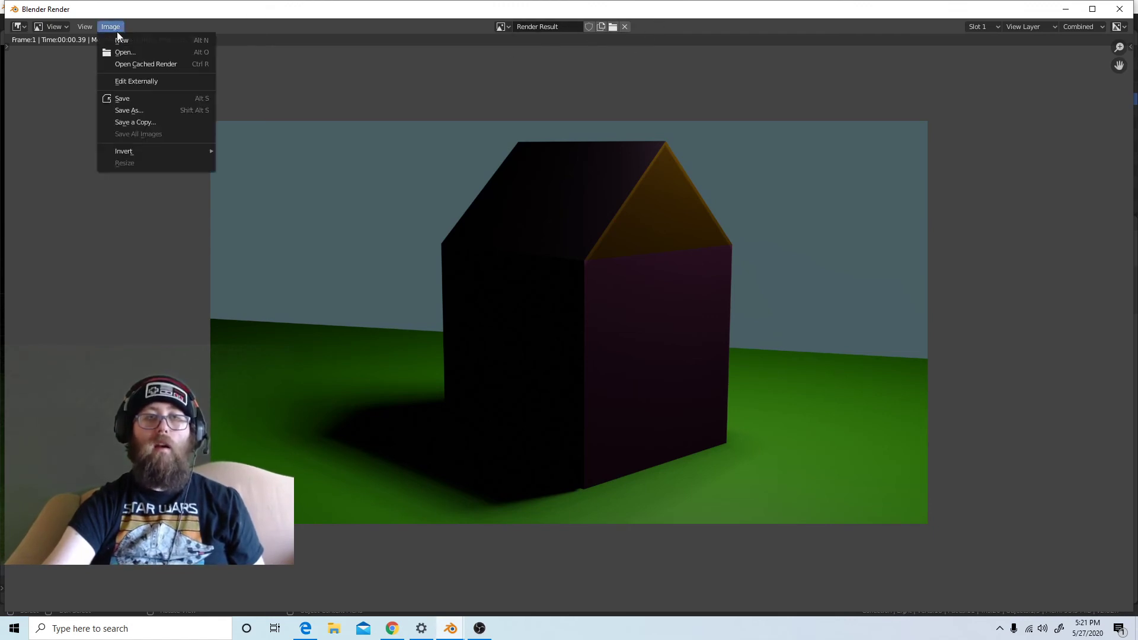
{"action": "left_click", "coordinate": [131, 99]}
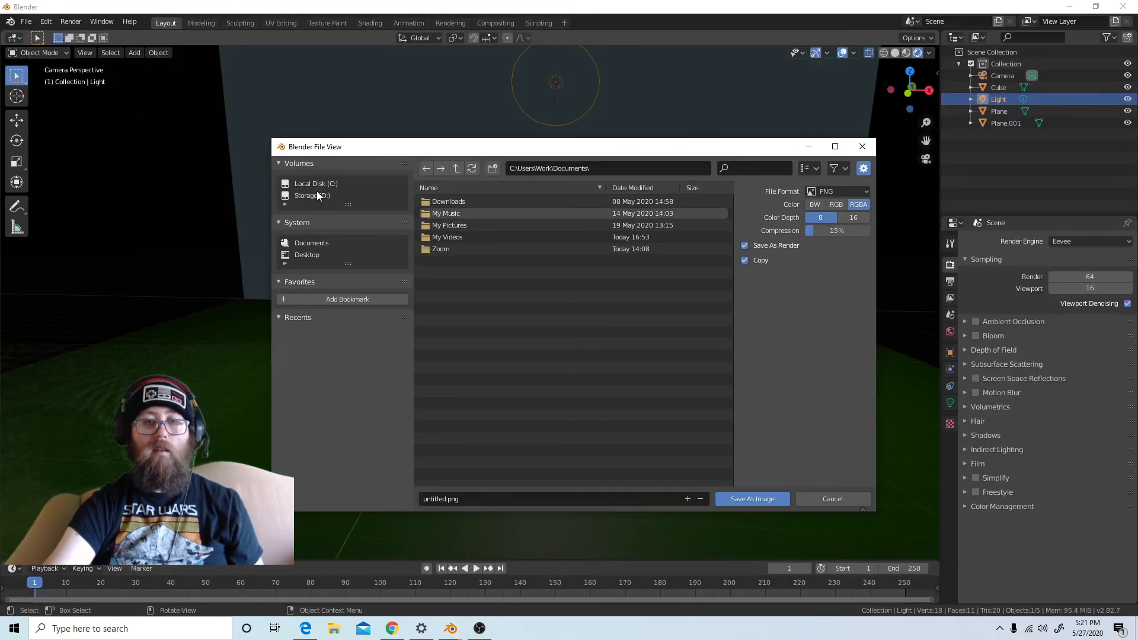
{"action": "left_click", "coordinate": [314, 255]}
{"action": "left_click", "coordinate": [502, 499]}
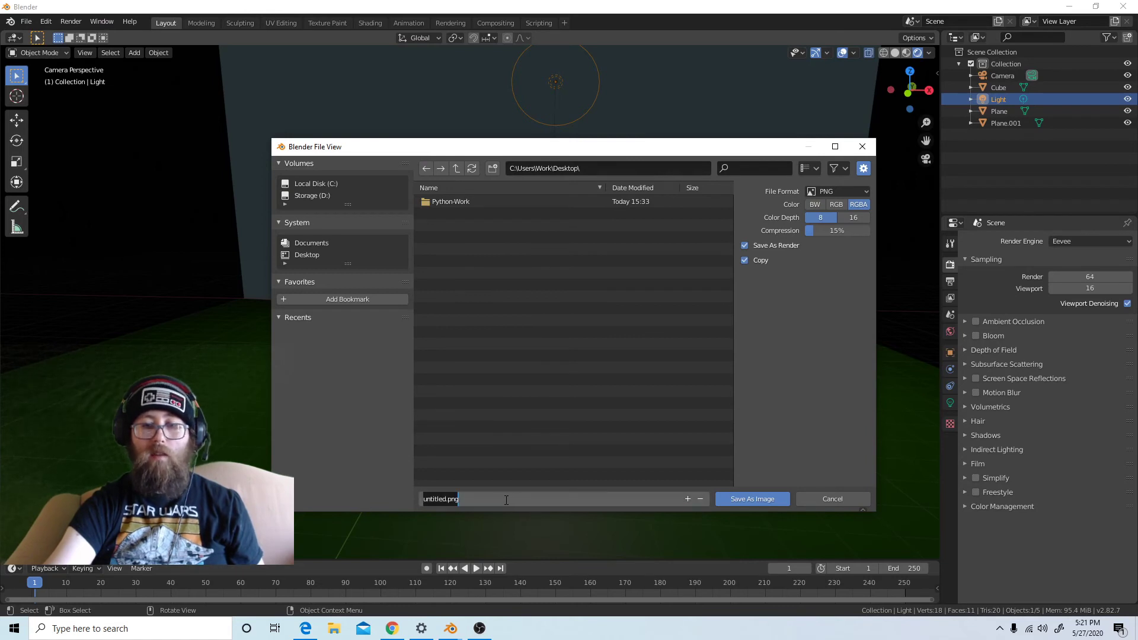
{"action": "type", "text": "evee"}
{"action": "key", "text": "Return"}
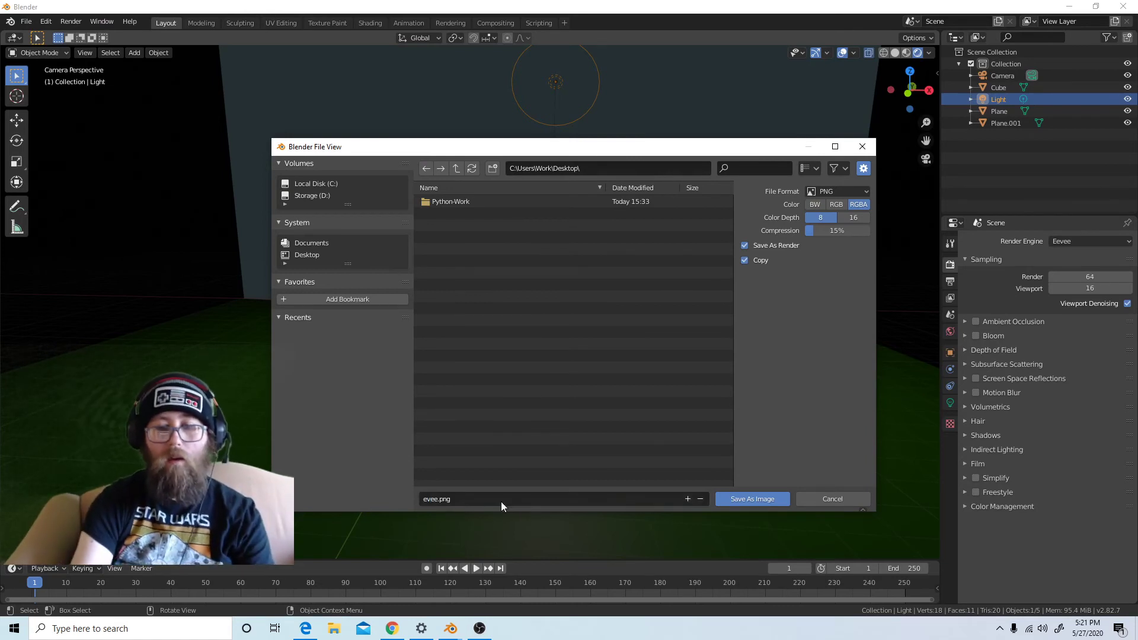
{"action": "left_click", "coordinate": [764, 499]}
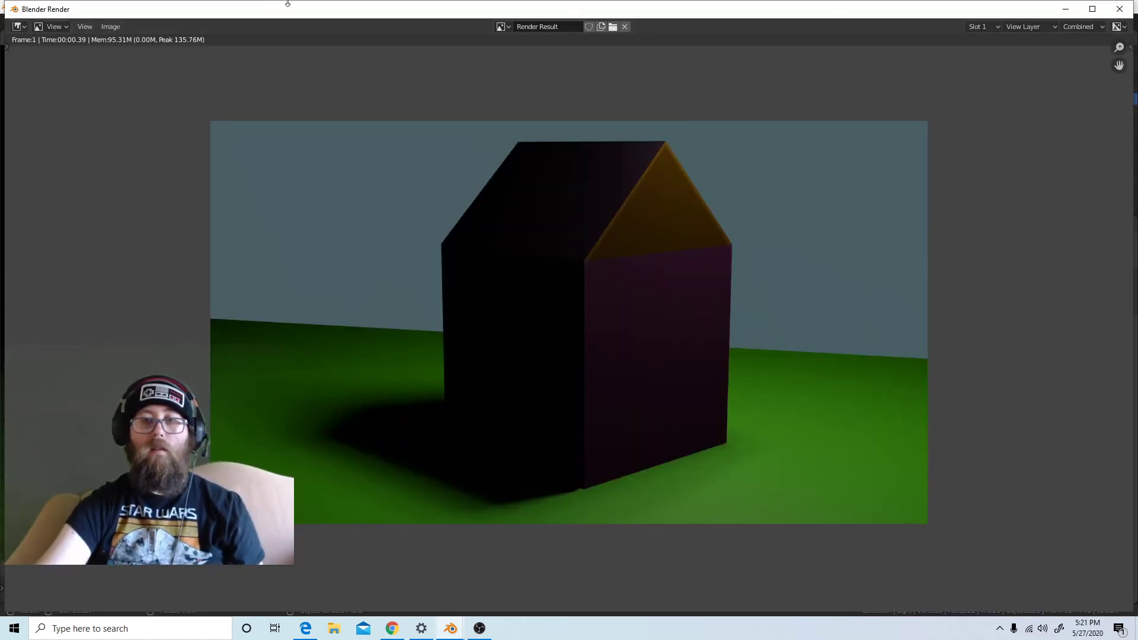
{"action": "left_click", "coordinate": [109, 31]}
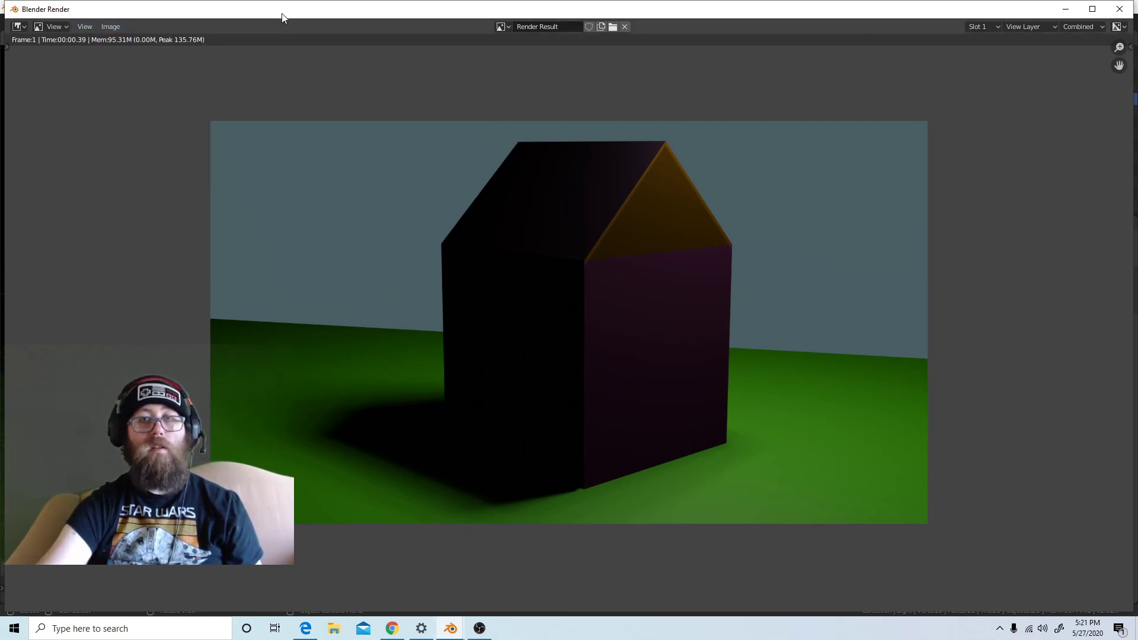
{"action": "left_click", "coordinate": [1119, 9]}
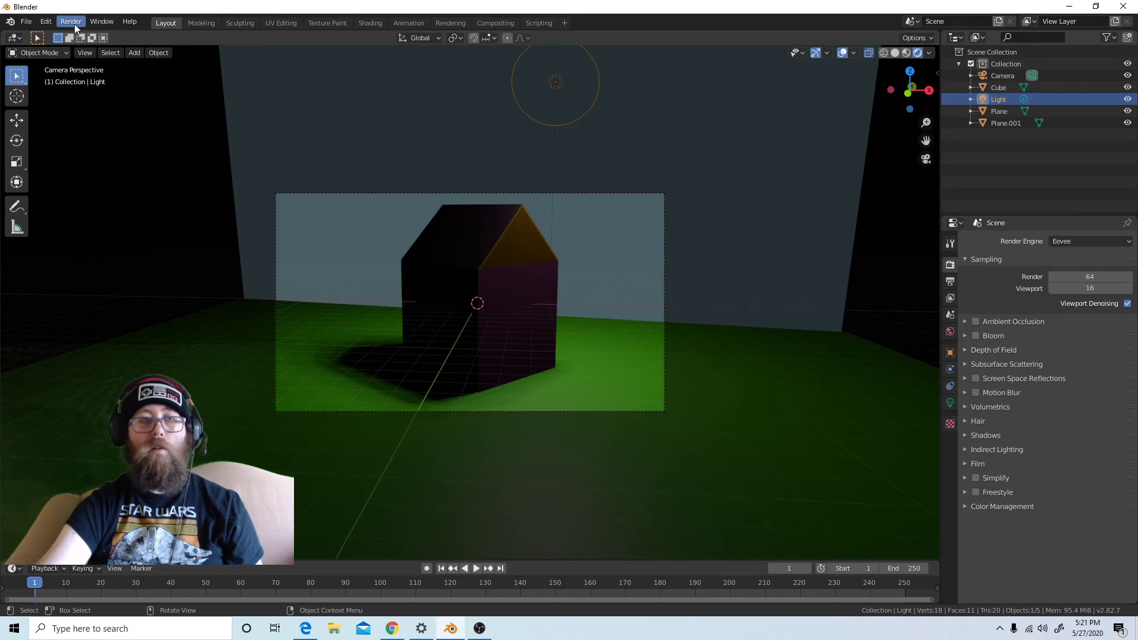
Change the scene's render engine to Cycles and render a still image of the house
{"action": "left_click", "coordinate": [1091, 241]}
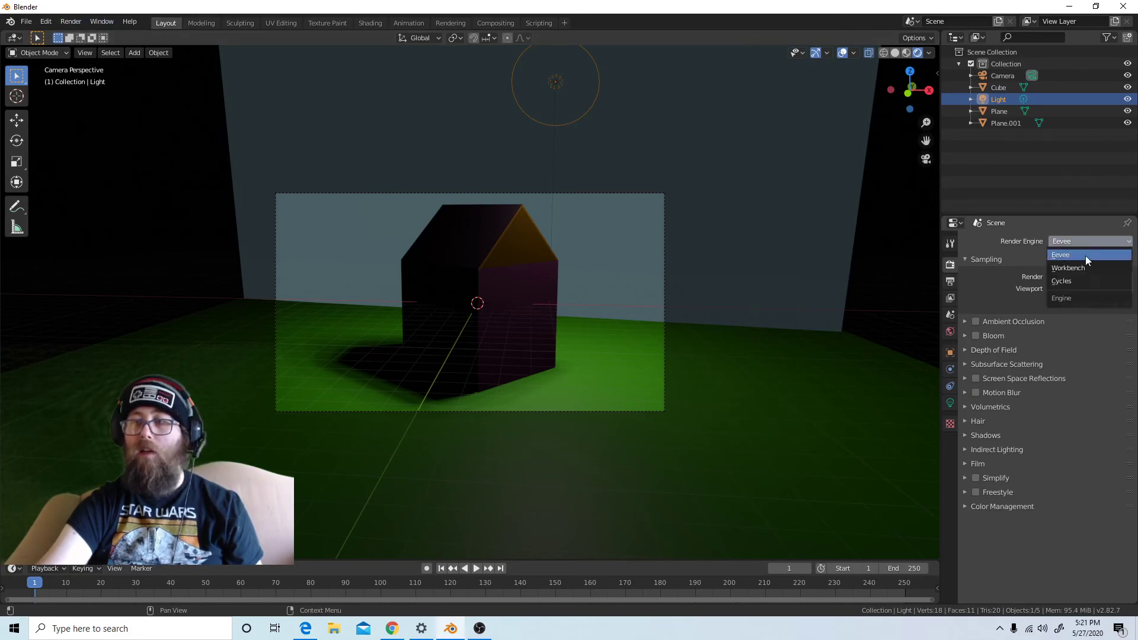
{"action": "left_click", "coordinate": [1069, 280]}
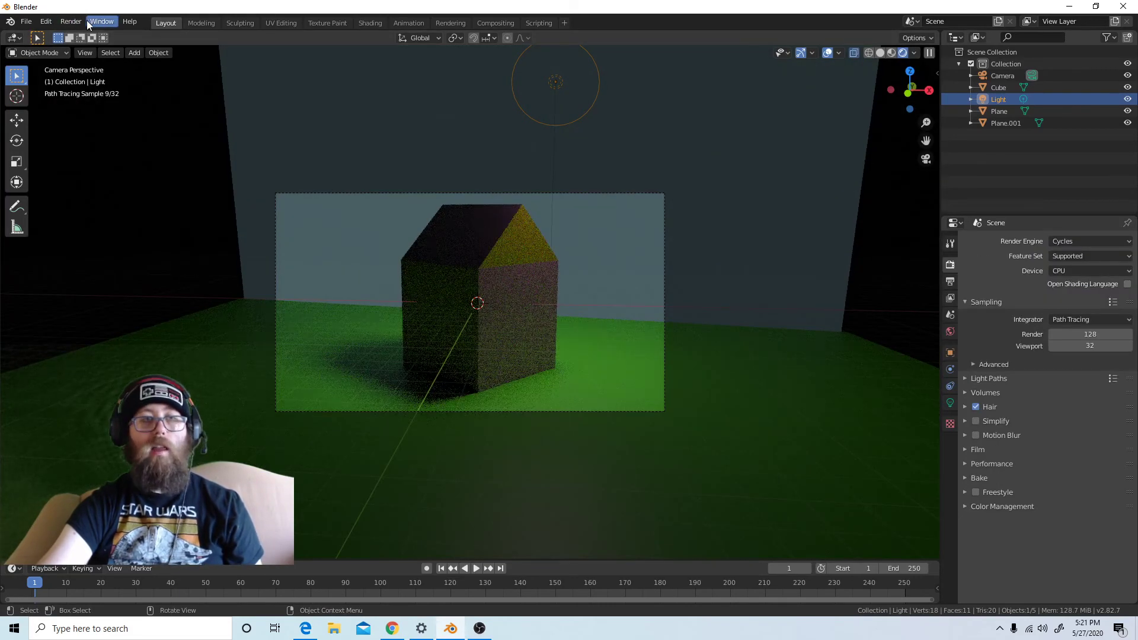
{"action": "left_click", "coordinate": [71, 22]}
{"action": "left_click", "coordinate": [80, 33]}
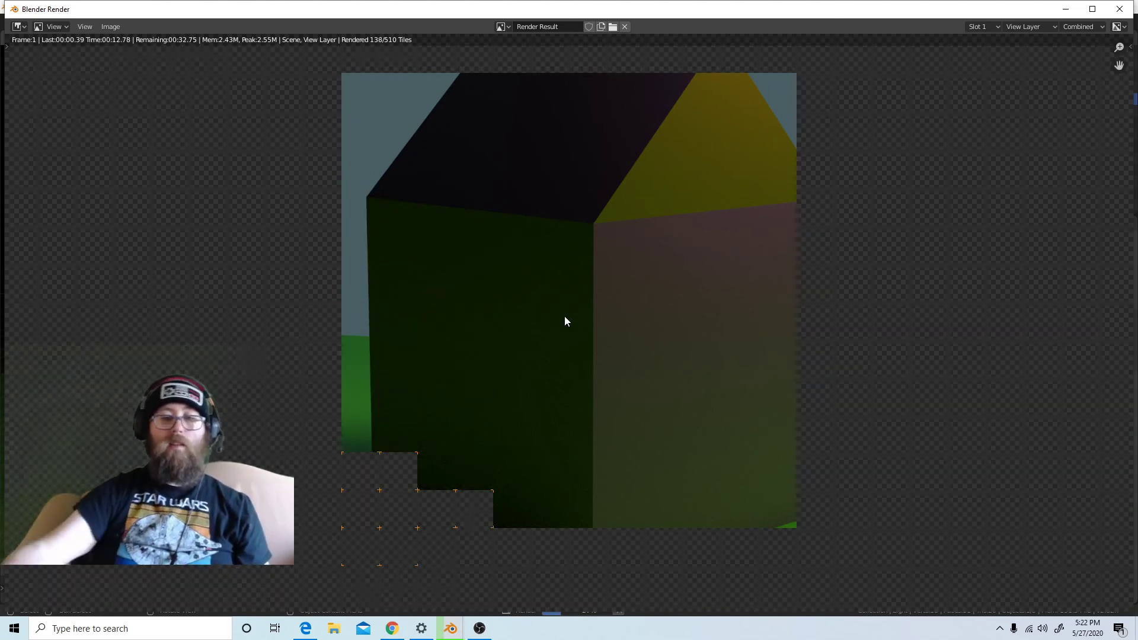
{"action": "scroll", "coordinate": [442, 325], "scroll_direction": "down", "scroll_amount": 3}
{"action": "scroll", "coordinate": [441, 326], "scroll_direction": "up", "scroll_amount": 1}
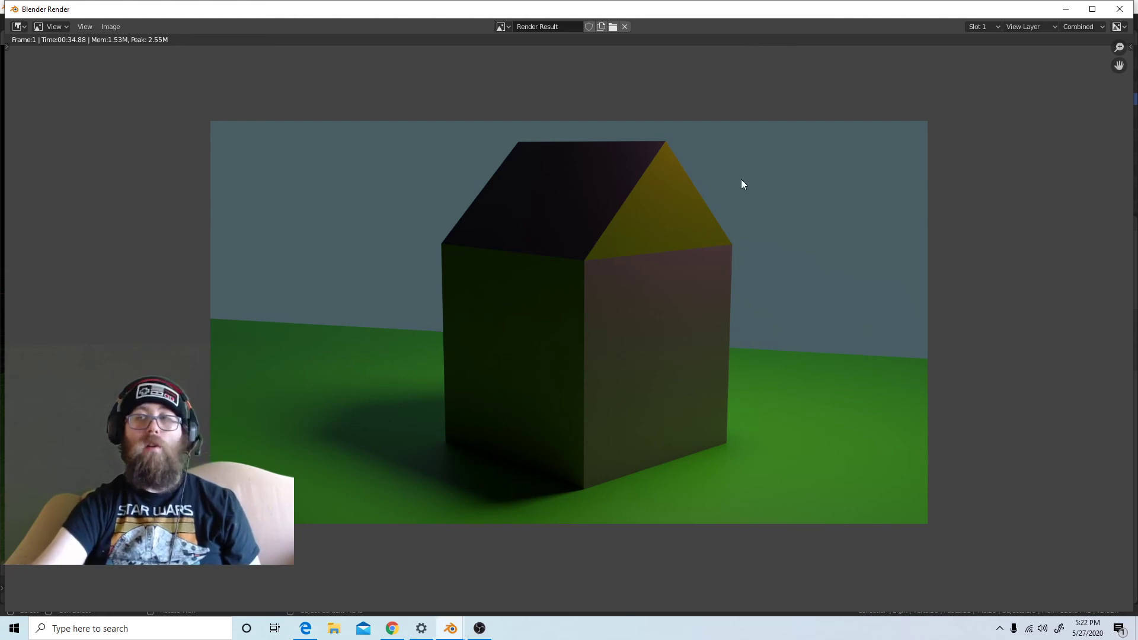
Save the Cycles render to the Desktop as cycles.png
{"action": "left_click", "coordinate": [112, 27]}
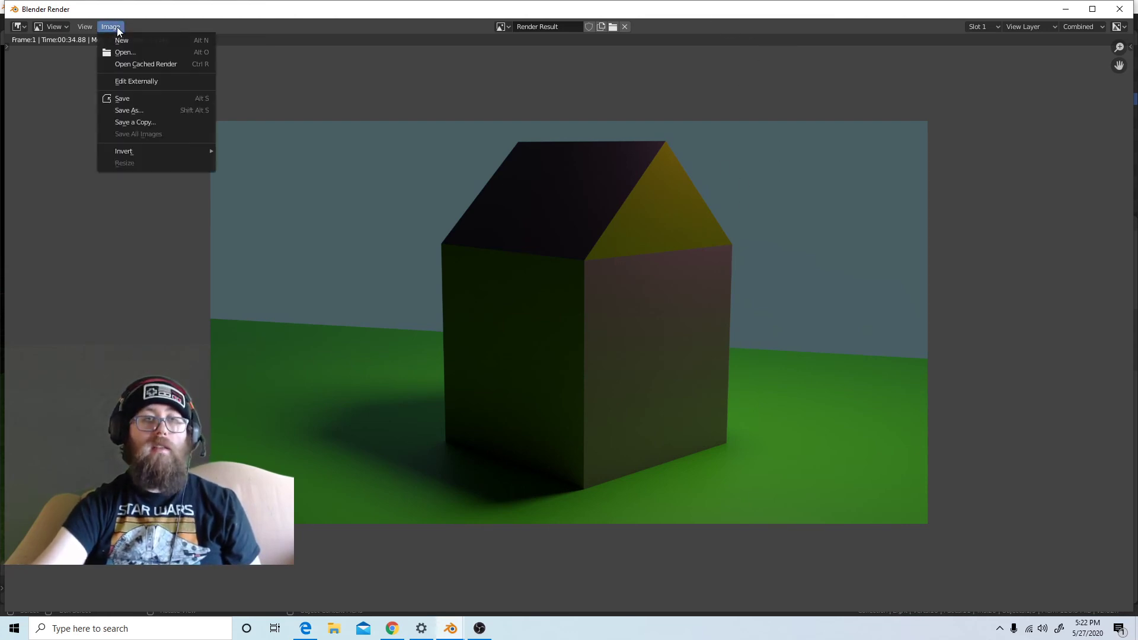
{"action": "left_click", "coordinate": [130, 109]}
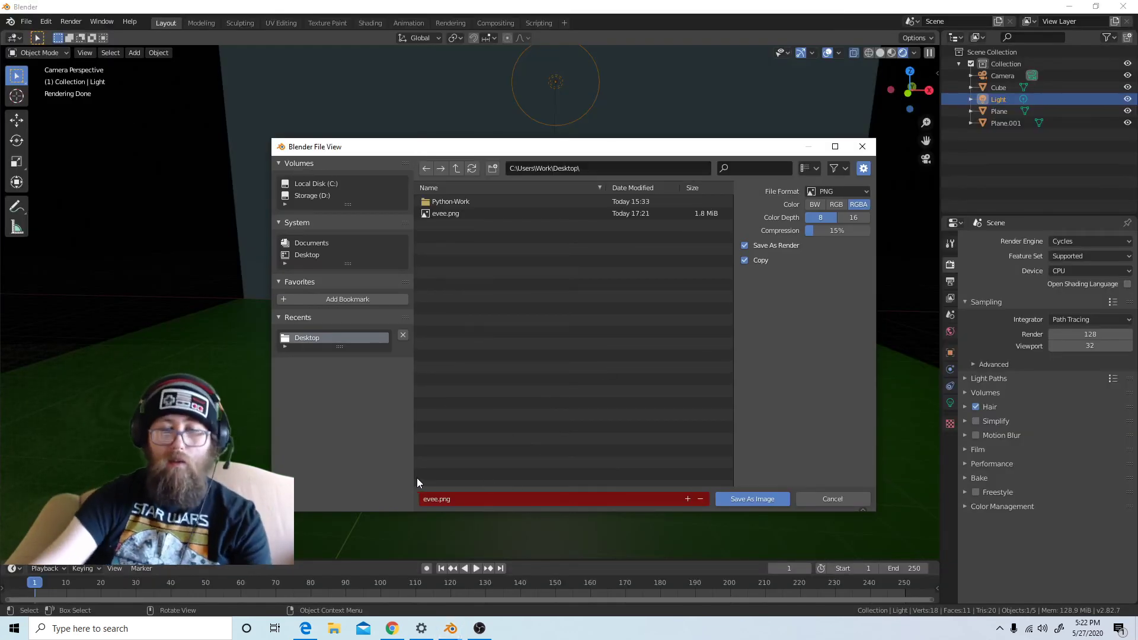
{"action": "left_click", "coordinate": [459, 498]}
{"action": "type", "text": "cyclkes"}
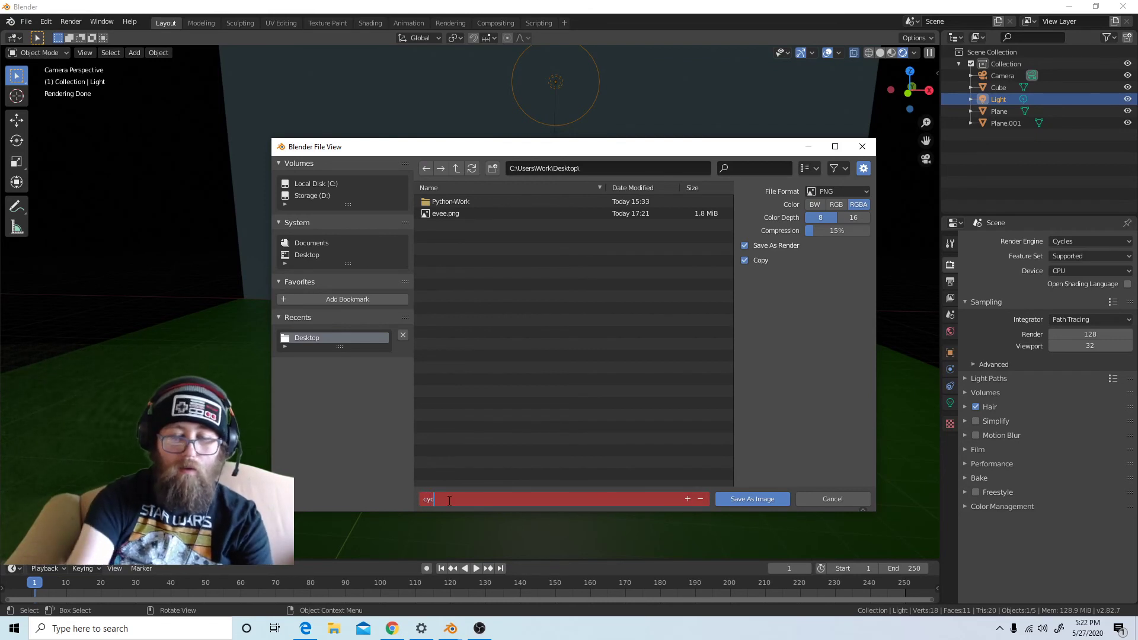
{"action": "key", "text": "BackSpace"}
{"action": "key", "text": "BackSpace"}
{"action": "key", "text": "BackSpace"}
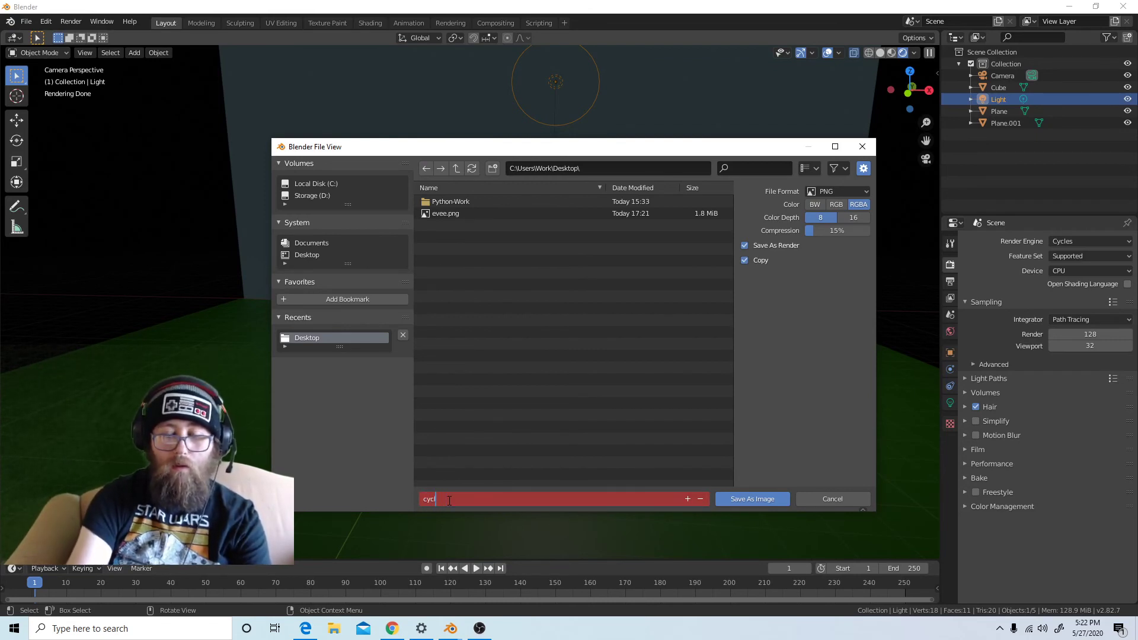
{"action": "type", "text": "es"}
{"action": "key", "text": "Return"}
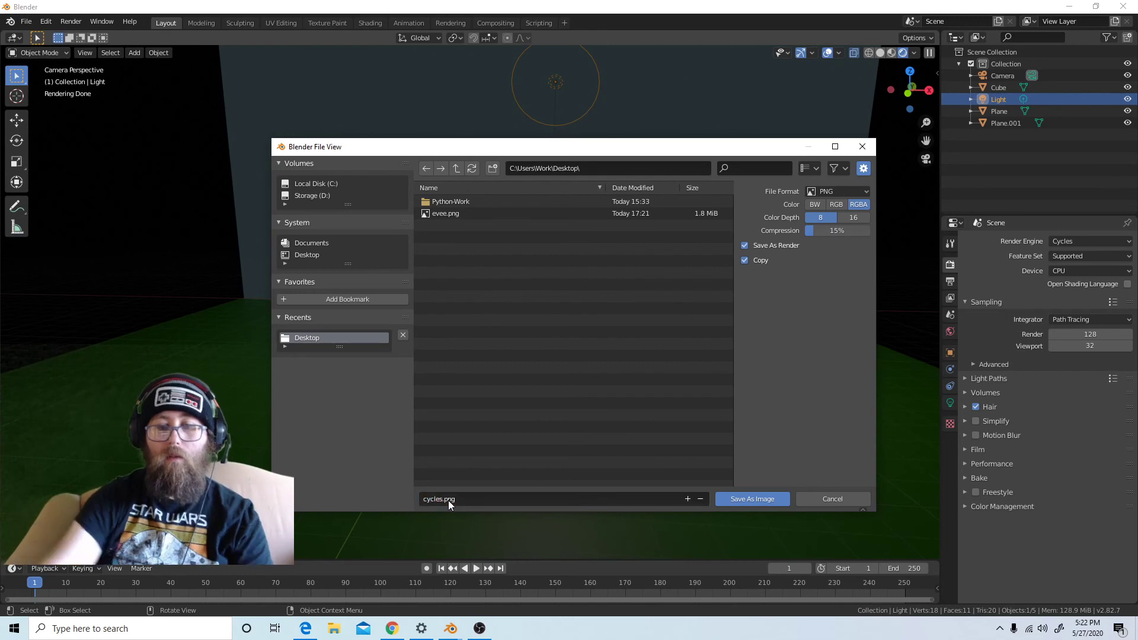
{"action": "left_click", "coordinate": [753, 500]}
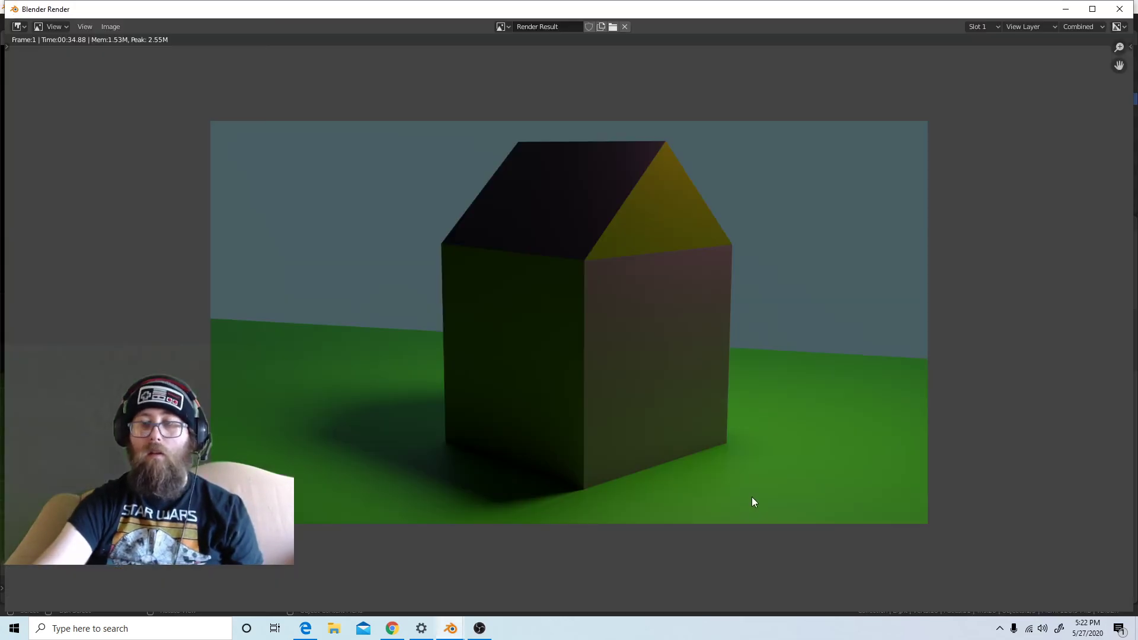
Open the saved evee.png from the Desktop in the render window
{"action": "left_click_drag", "start_coordinate": [956, 14], "coordinate": [952, 38]}
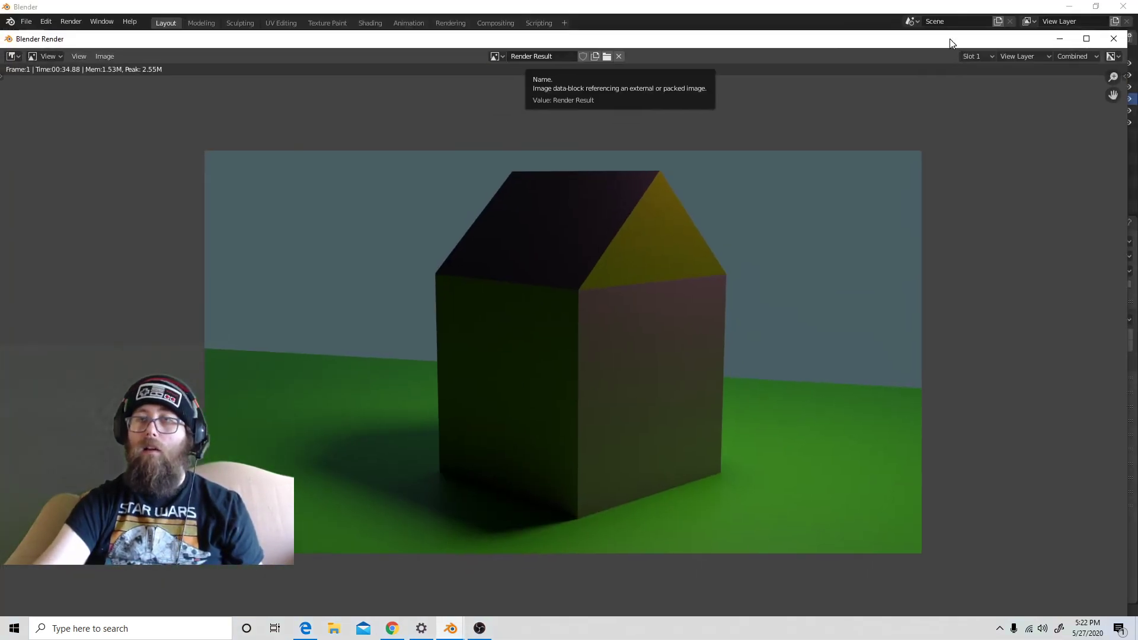
{"action": "left_click", "coordinate": [106, 53]}
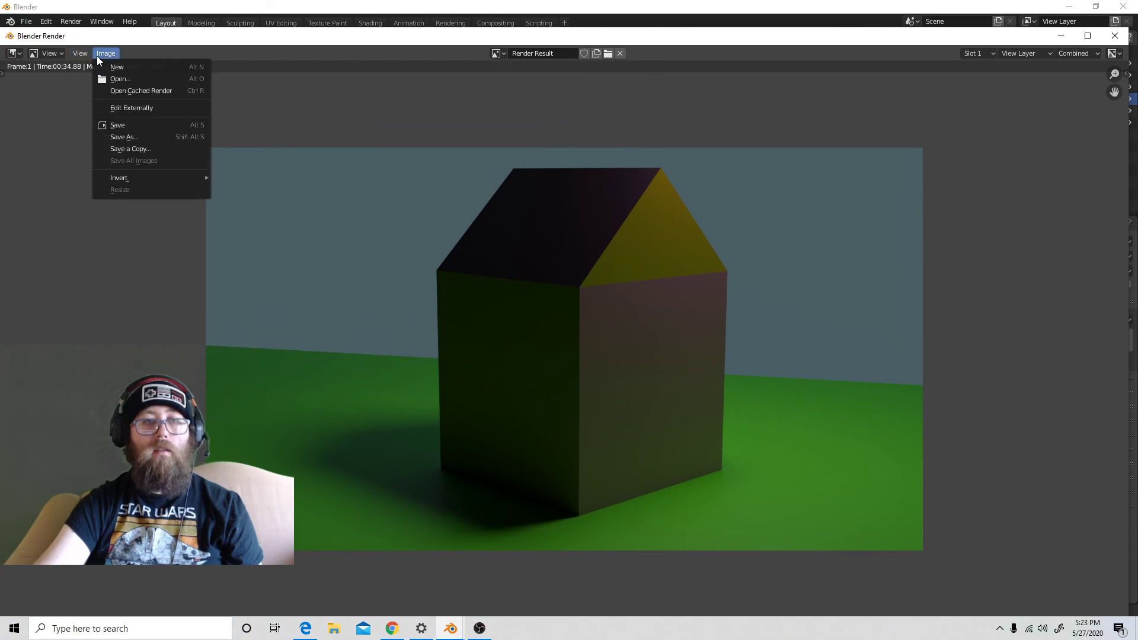
{"action": "left_click", "coordinate": [120, 78]}
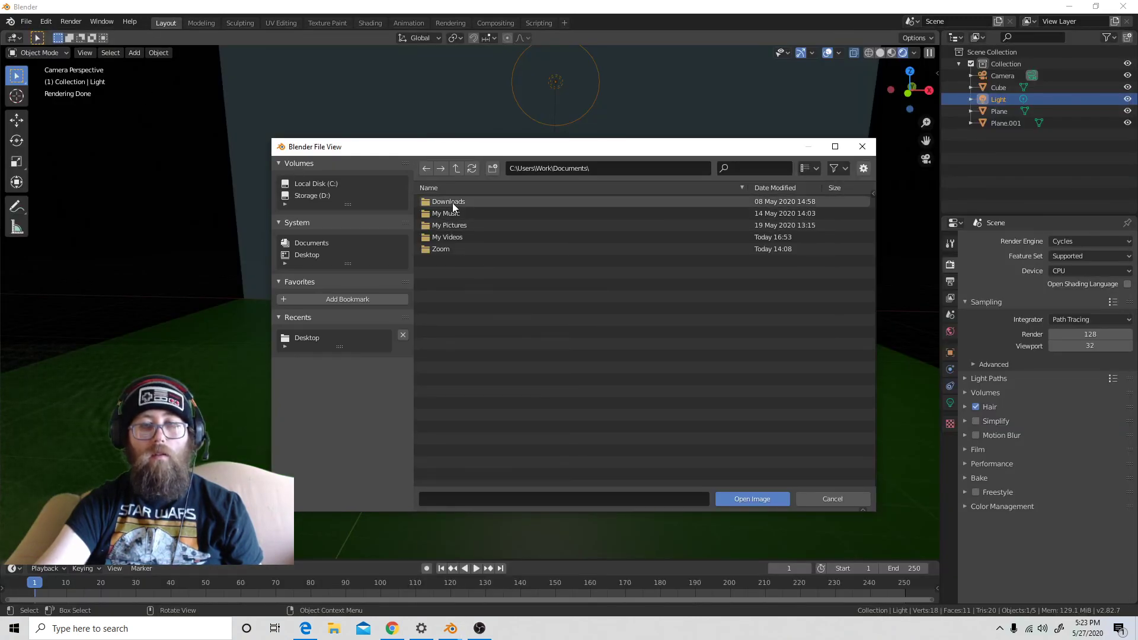
{"action": "left_click", "coordinate": [301, 254]}
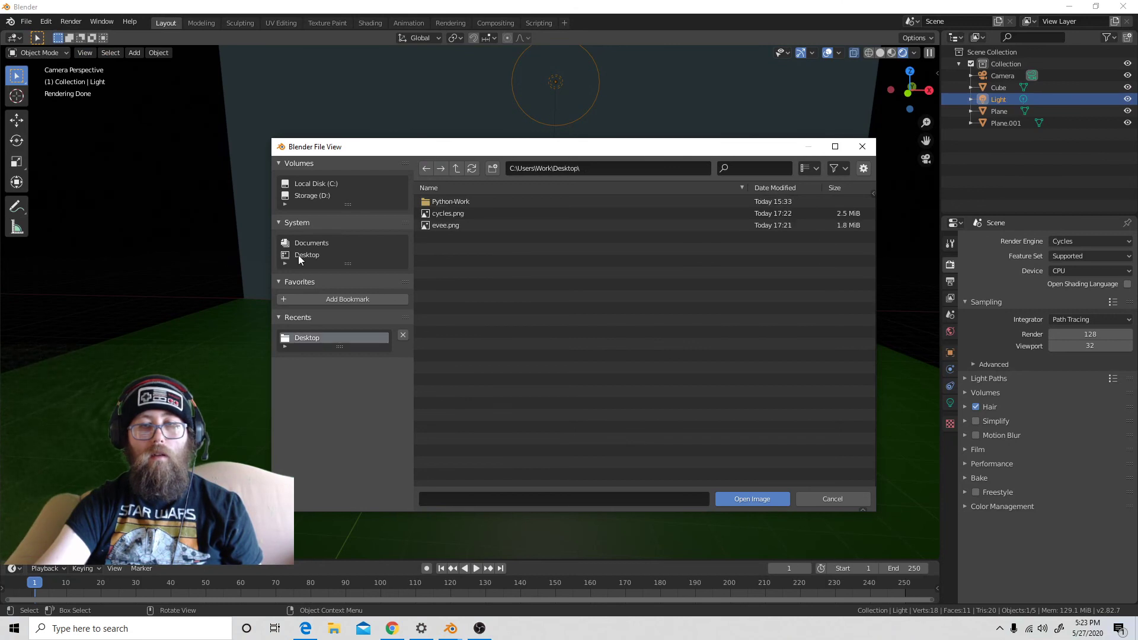
{"action": "left_click", "coordinate": [449, 228]}
{"action": "left_click", "coordinate": [752, 499]}
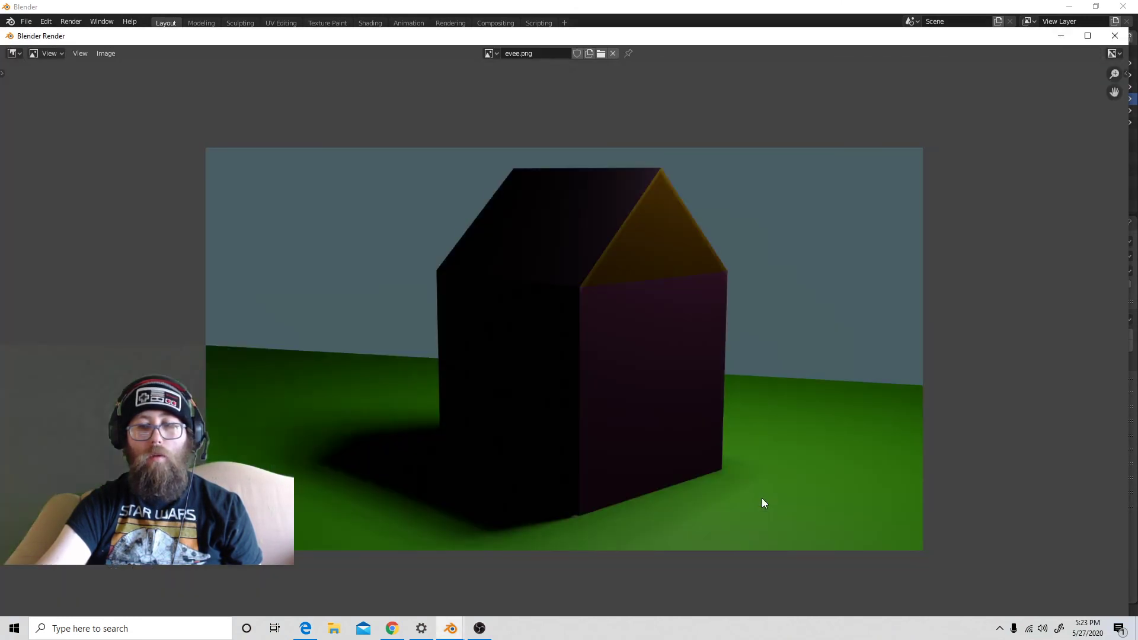
Tile the render window showing evee.png beside the main Blender window
{"action": "left_click_drag", "start_coordinate": [467, 38], "coordinate": [704, 74]}
{"action": "left_click", "coordinate": [71, 21]}
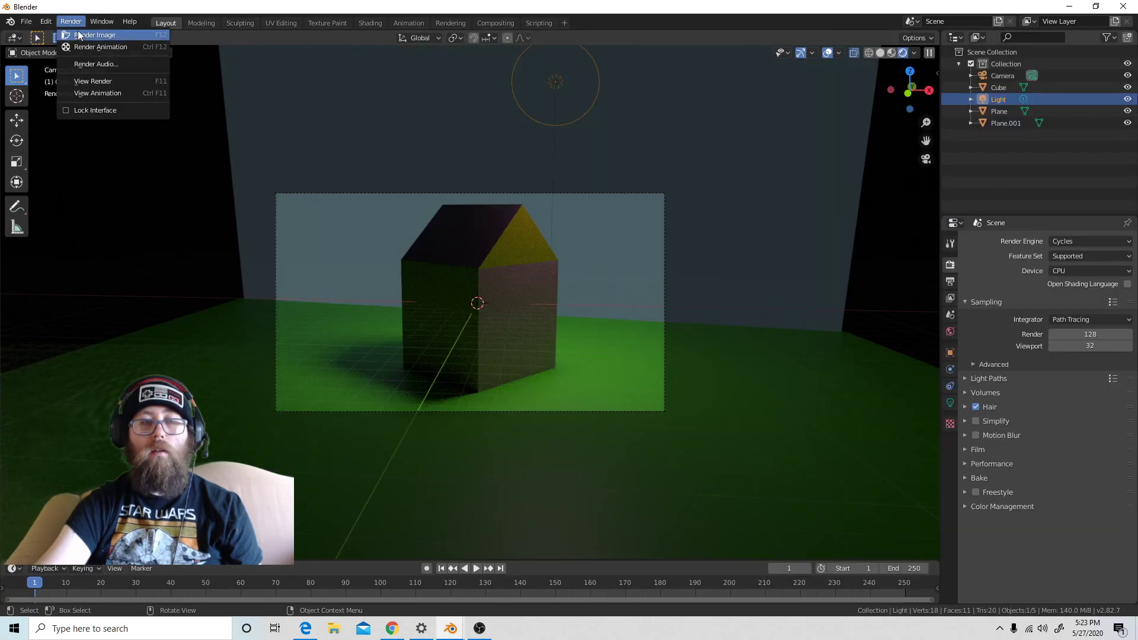
{"action": "left_click", "coordinate": [92, 83]}
{"action": "left_click_drag", "start_coordinate": [576, 70], "coordinate": [2, 220]}
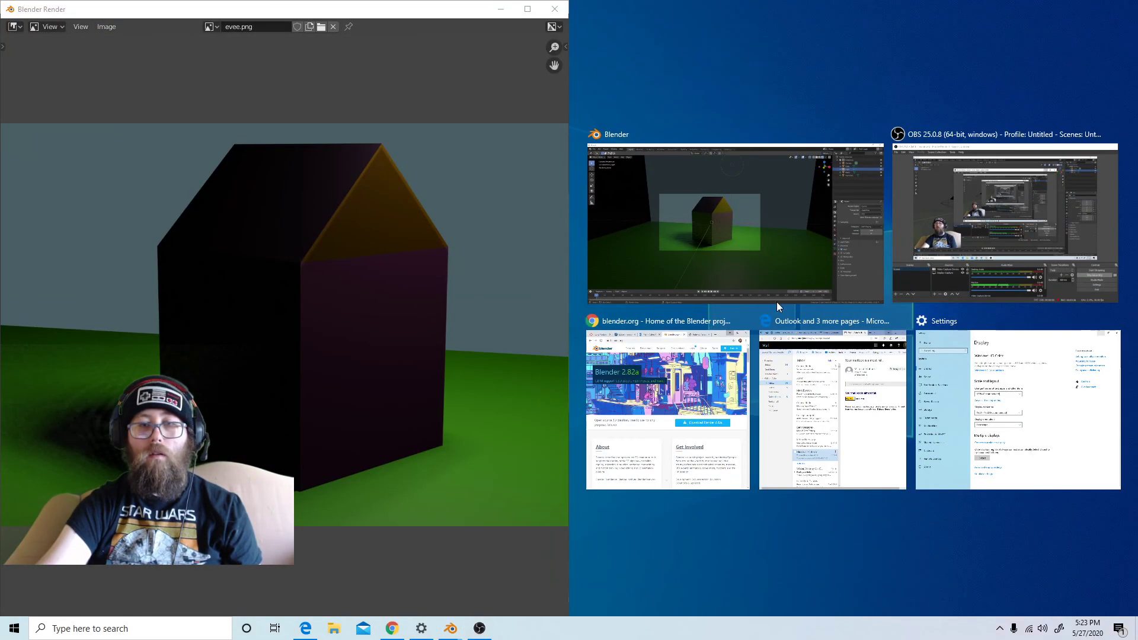
{"action": "left_click", "coordinate": [714, 220]}
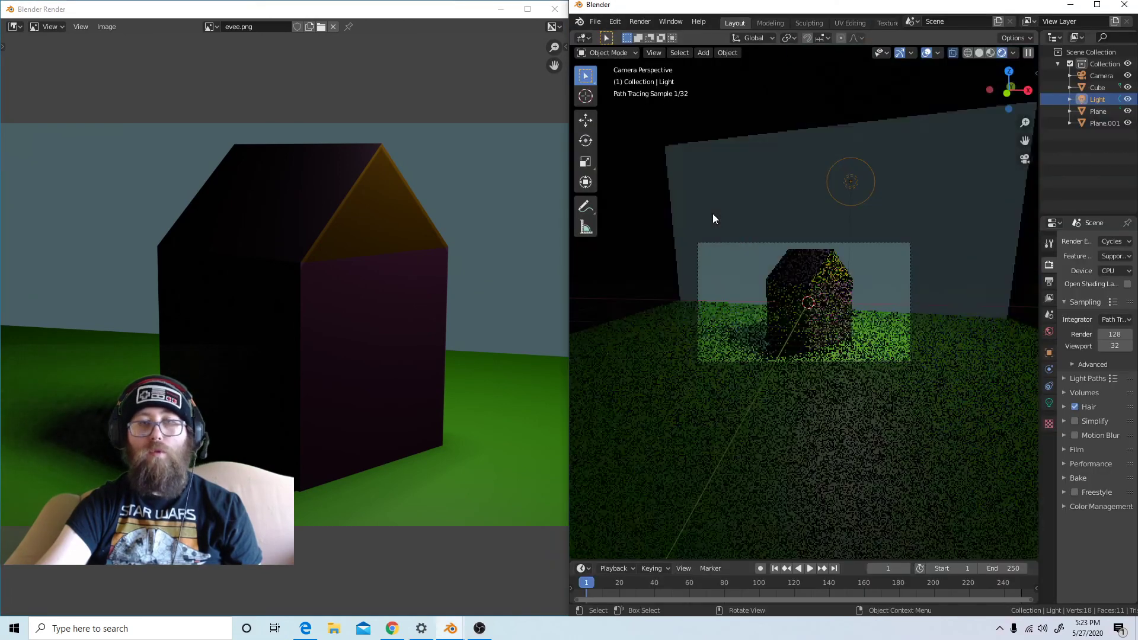
Switch to File Explorer and open cycles.png from the Desktop folder in Photos
{"action": "left_click", "coordinate": [334, 628]}
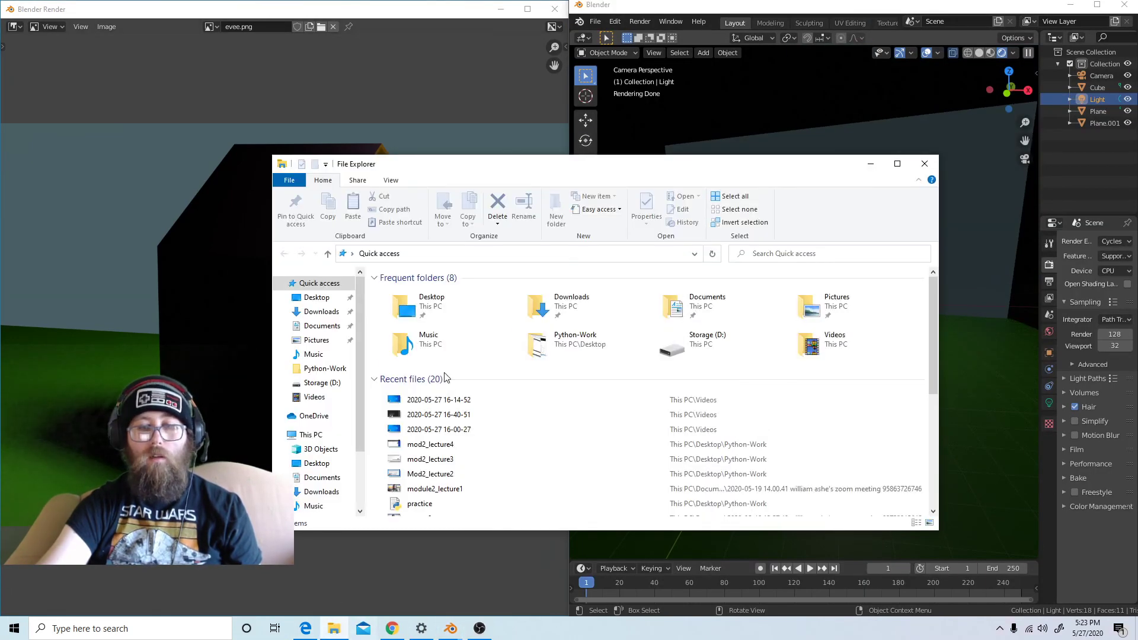
{"action": "double_click", "coordinate": [442, 304]}
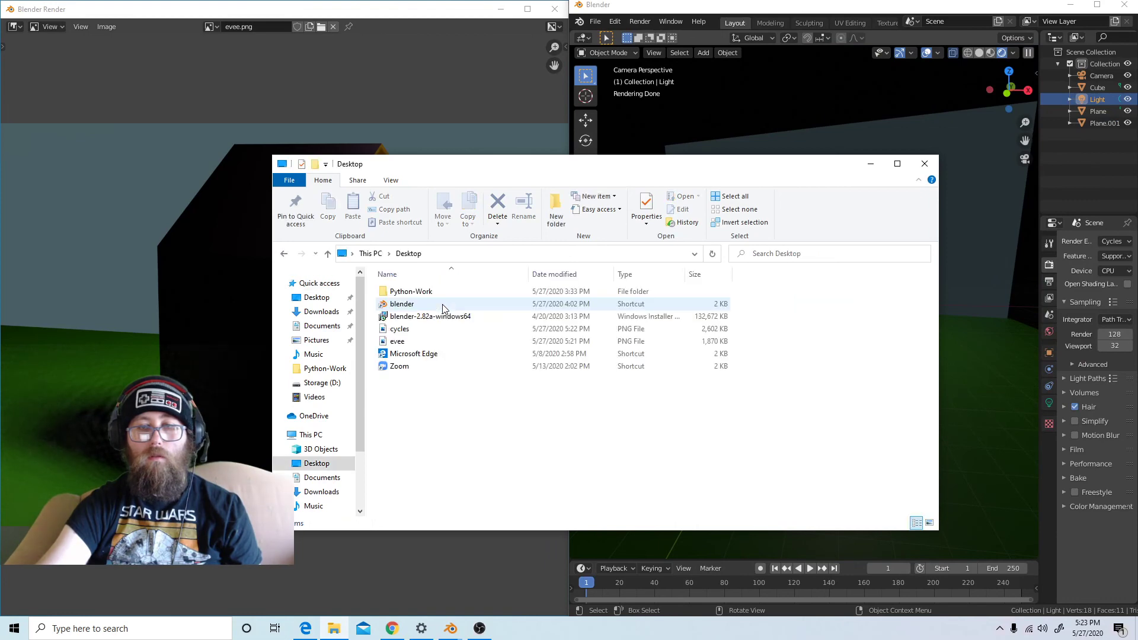
{"action": "double_click", "coordinate": [405, 334]}
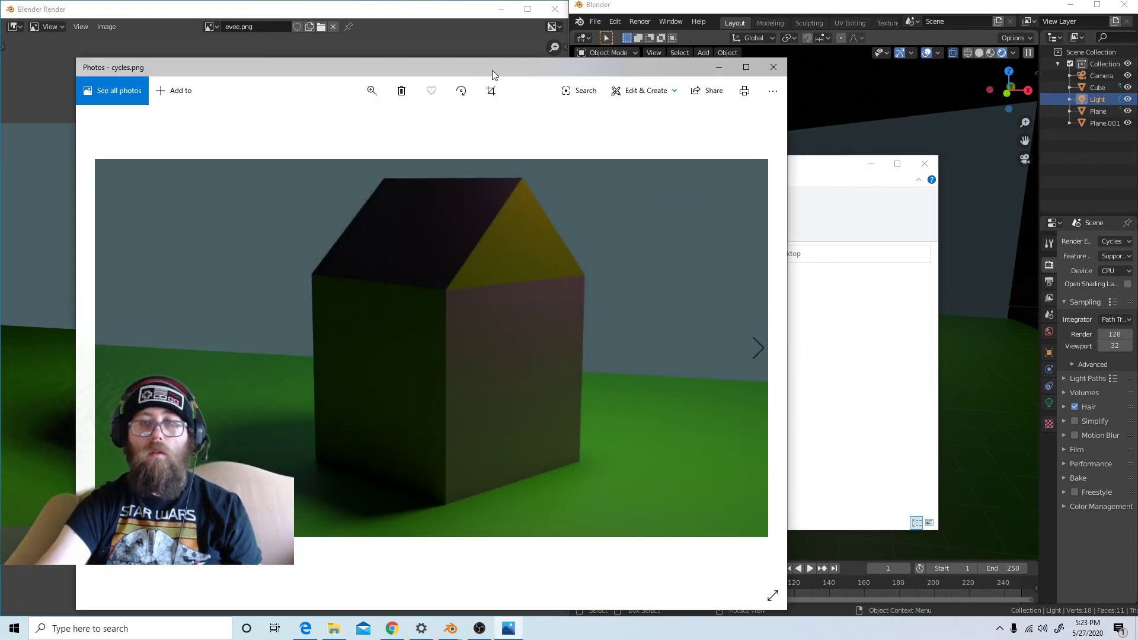
Arrange the Photos window with cycles.png next to the render window with evee.png and compare the two renders
{"action": "left_click_drag", "start_coordinate": [492, 69], "coordinate": [1049, 33]}
{"action": "left_click", "coordinate": [467, 14]}
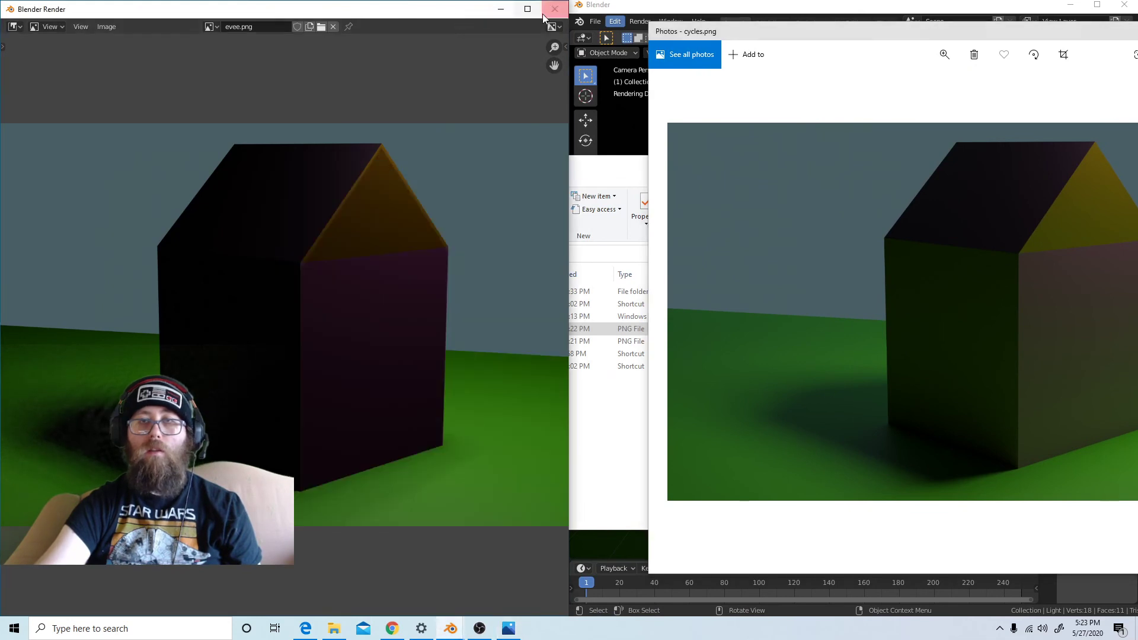
{"action": "left_click_drag", "start_coordinate": [875, 37], "coordinate": [795, 32]}
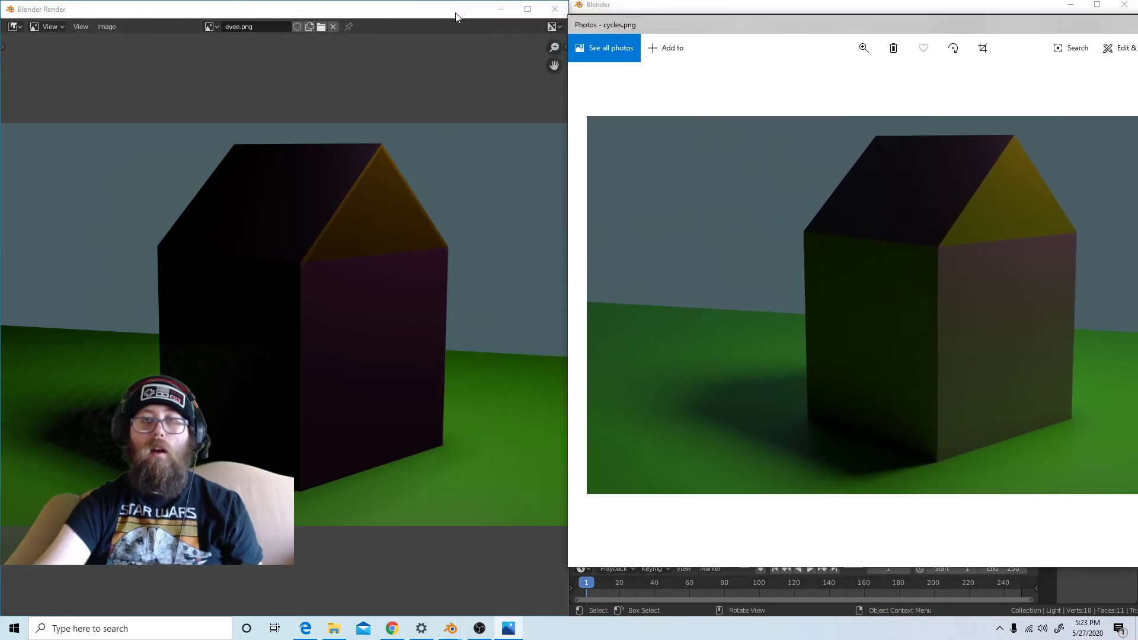
{"action": "left_click_drag", "start_coordinate": [524, 11], "coordinate": [803, 10]}
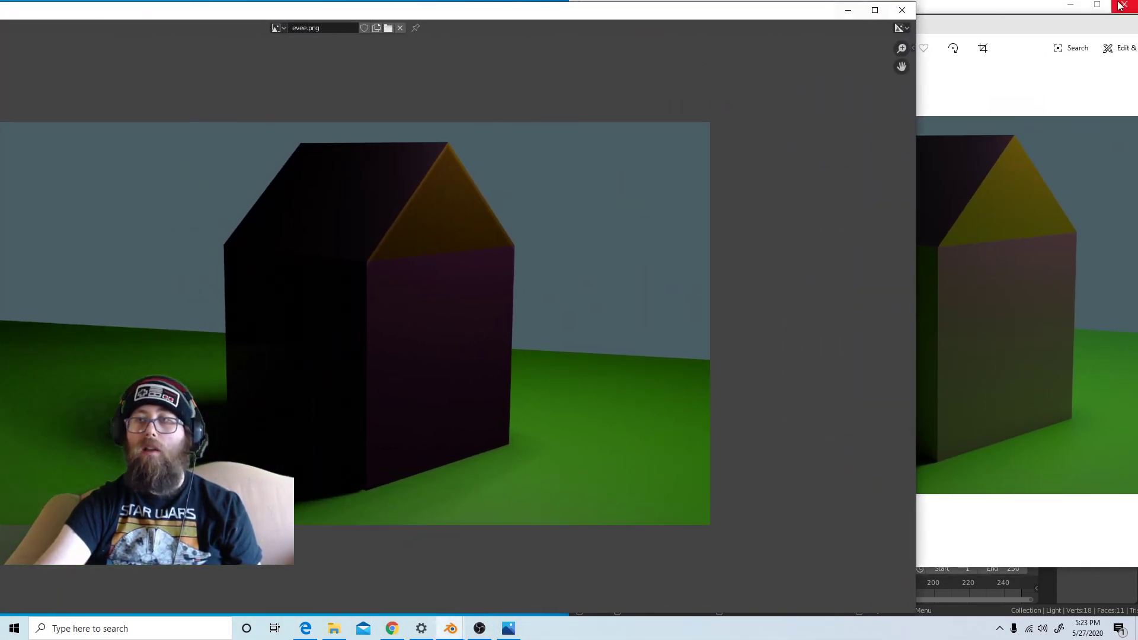
{"action": "mouse_move", "coordinate": [1065, 25]}
{"action": "left_mouse_down"}
{"action": "mouse_move", "coordinate": [1080, 19]}
{"action": "mouse_move", "coordinate": [1077, 31]}
{"action": "left_mouse_up"}
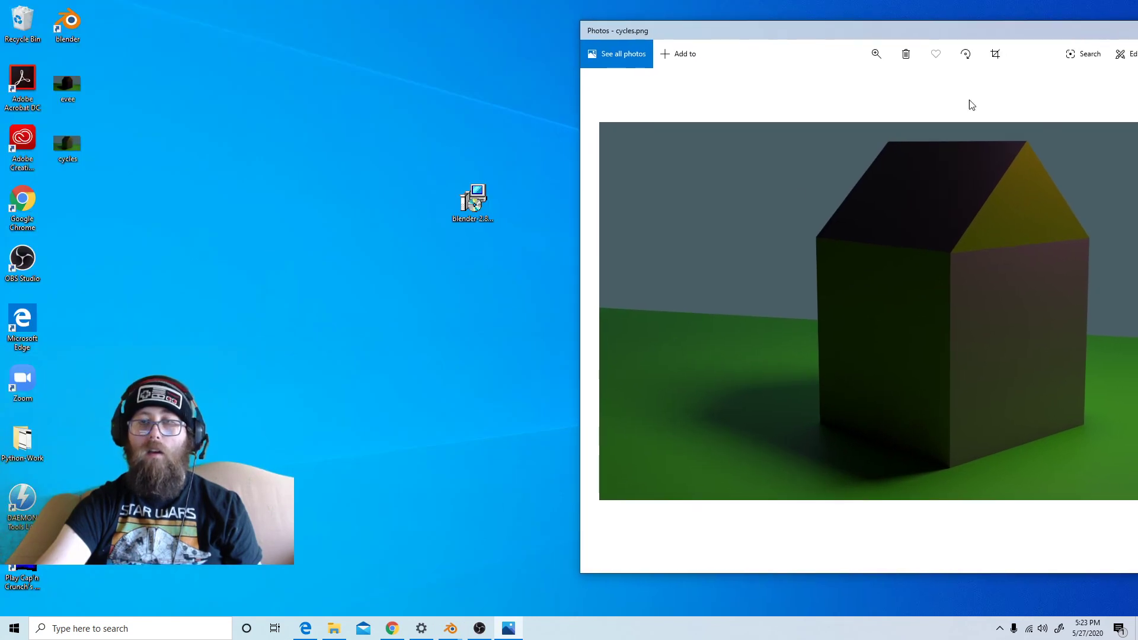
{"action": "mouse_move", "coordinate": [450, 627]}
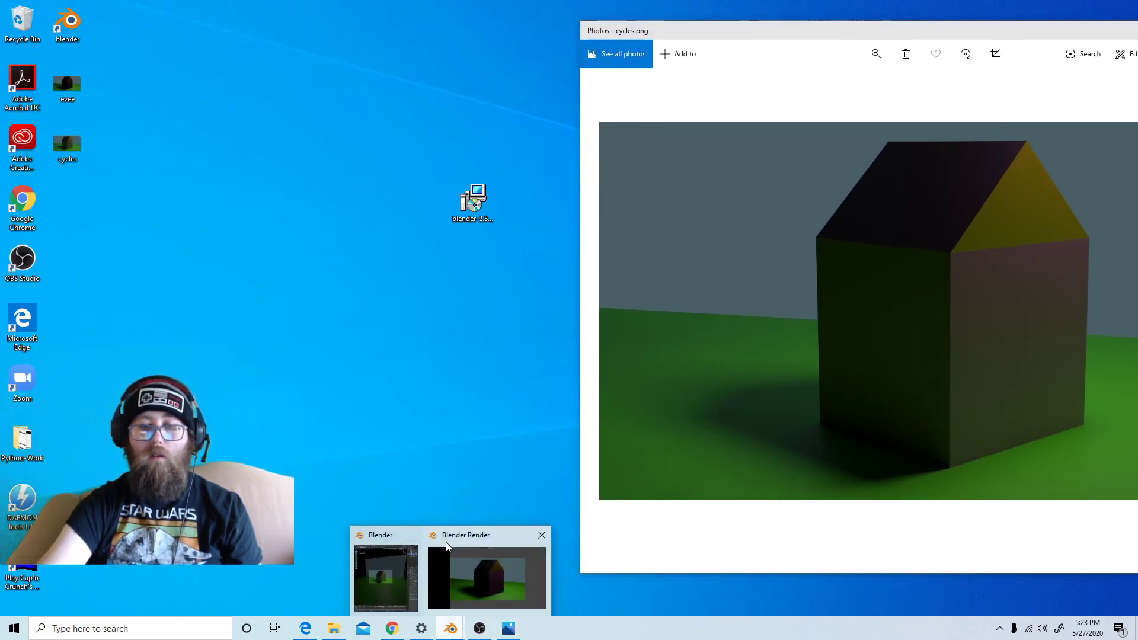
{"action": "left_click", "coordinate": [496, 584]}
{"action": "left_click", "coordinate": [1047, 465]}
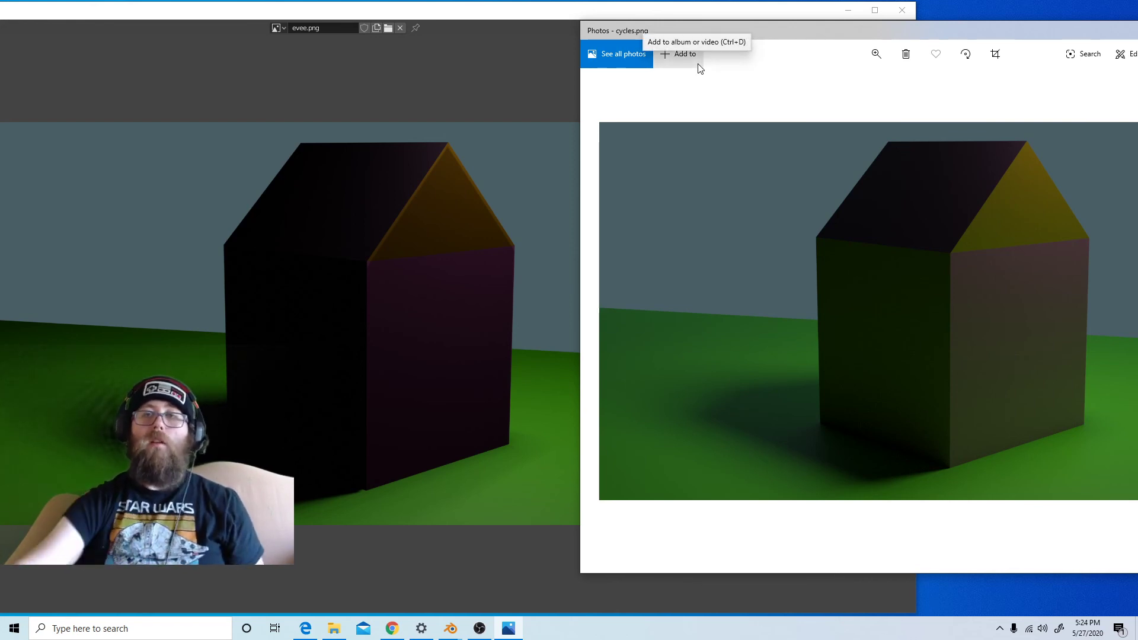
{"action": "left_click_drag", "start_coordinate": [869, 31], "coordinate": [699, 49]}
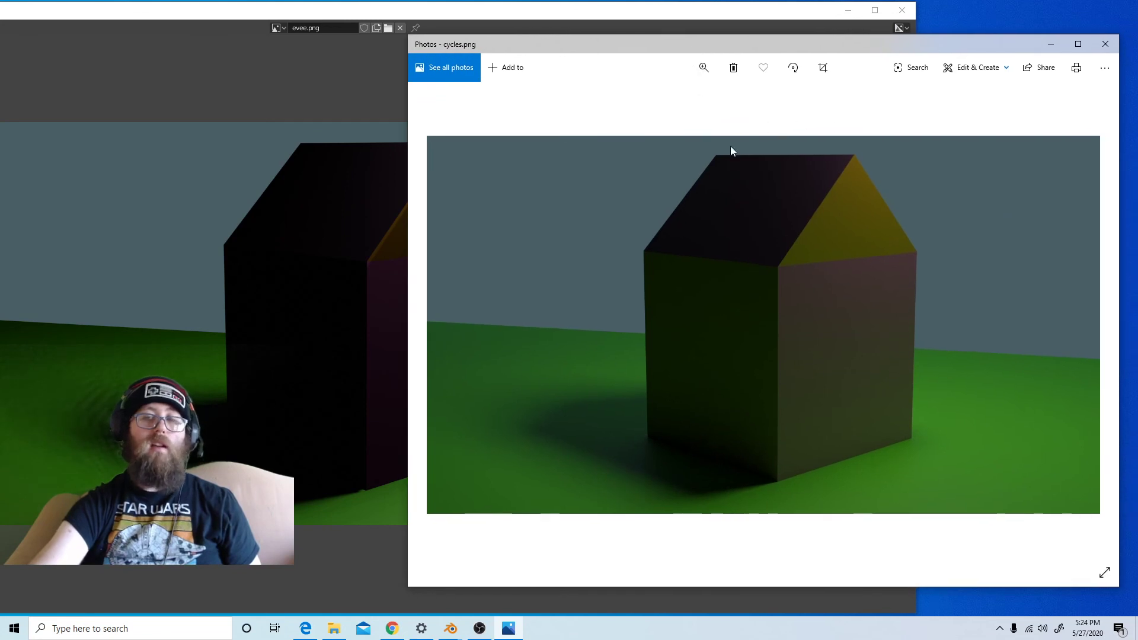